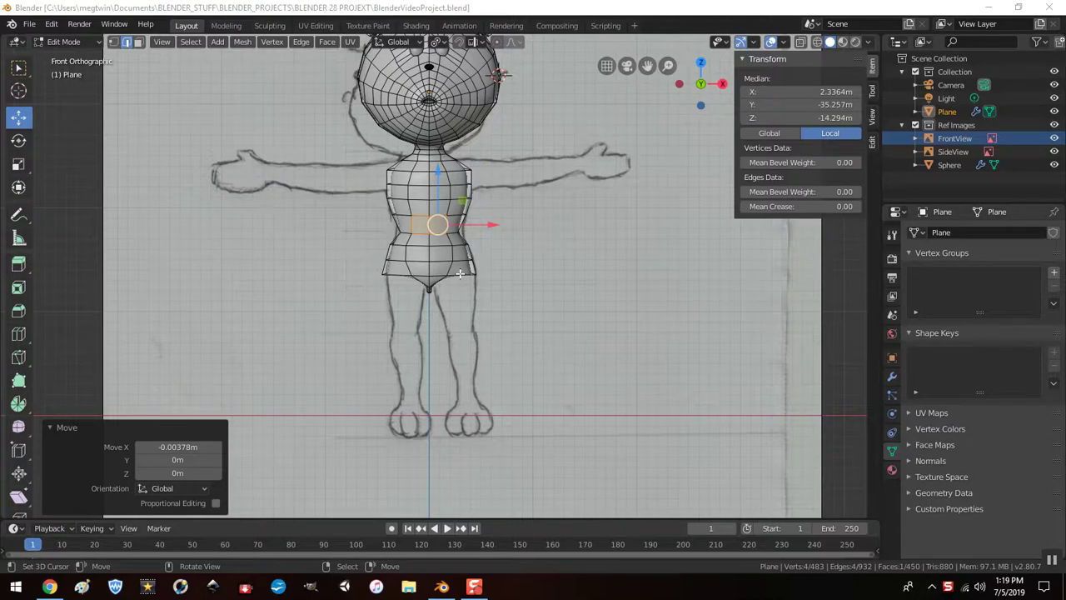
Step: Orbit into a perspective view and select the torso's bottom rim edge loop
{"action": "left_click", "coordinate": [460, 273]}
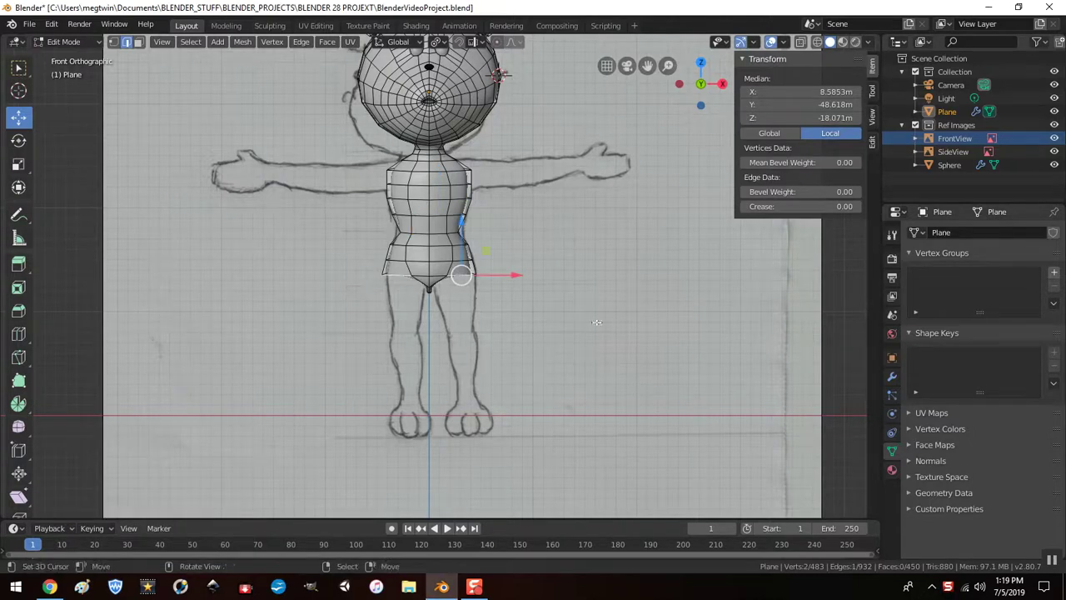
{"action": "middle_click_drag", "start_coordinate": [596, 322], "coordinate": [563, 231]}
{"action": "left_click", "coordinate": [439, 281], "text": "alt"}
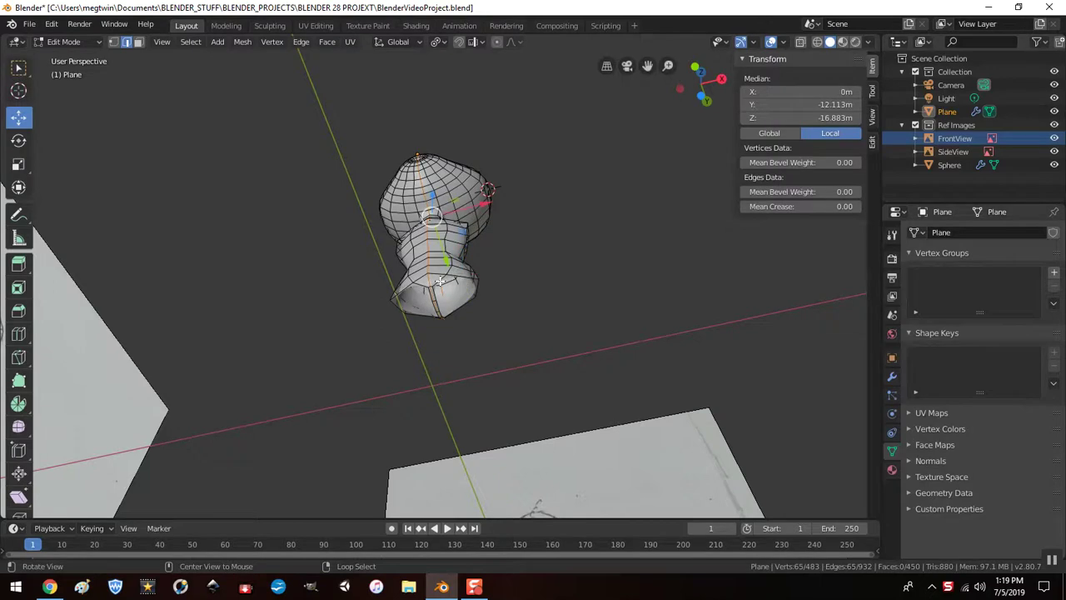
{"action": "left_click", "coordinate": [443, 283], "text": "alt"}
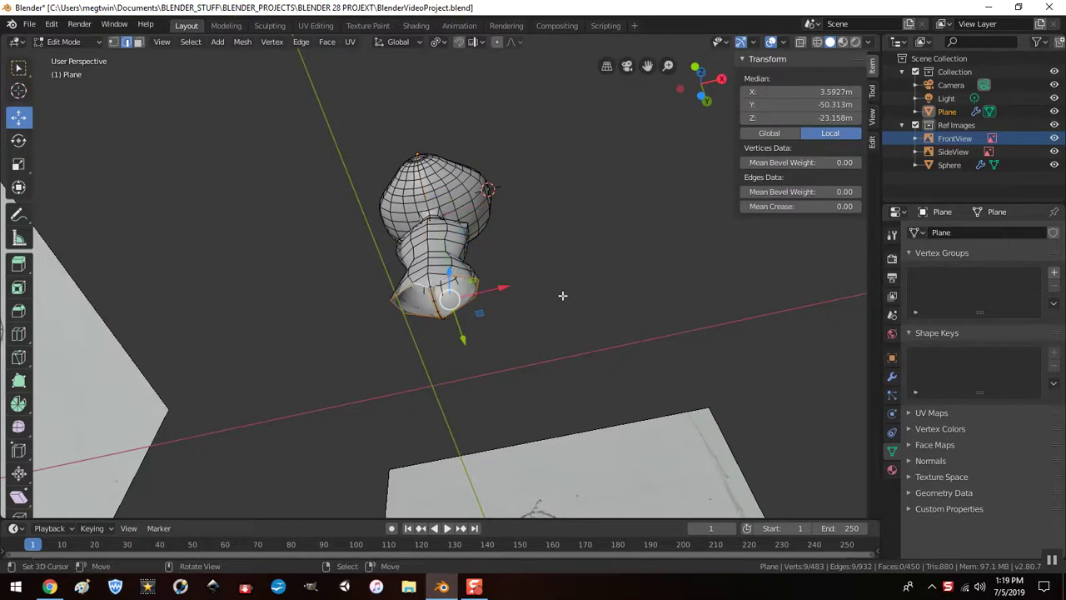
{"action": "scroll", "coordinate": [545, 333], "scroll_direction": "up", "scroll_amount": 4}
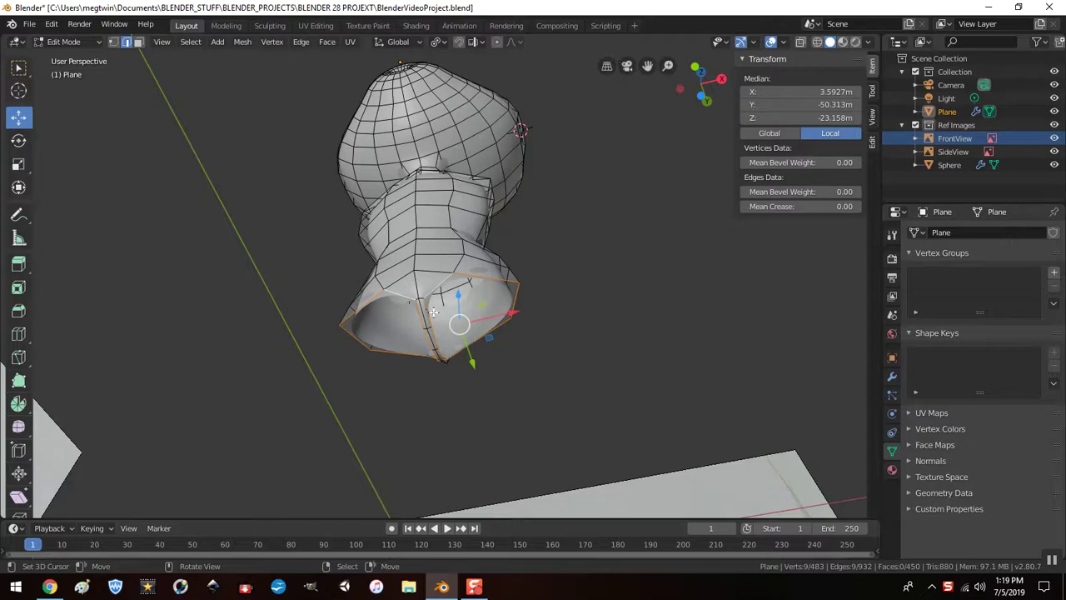
{"action": "right_click", "coordinate": [567, 254]}
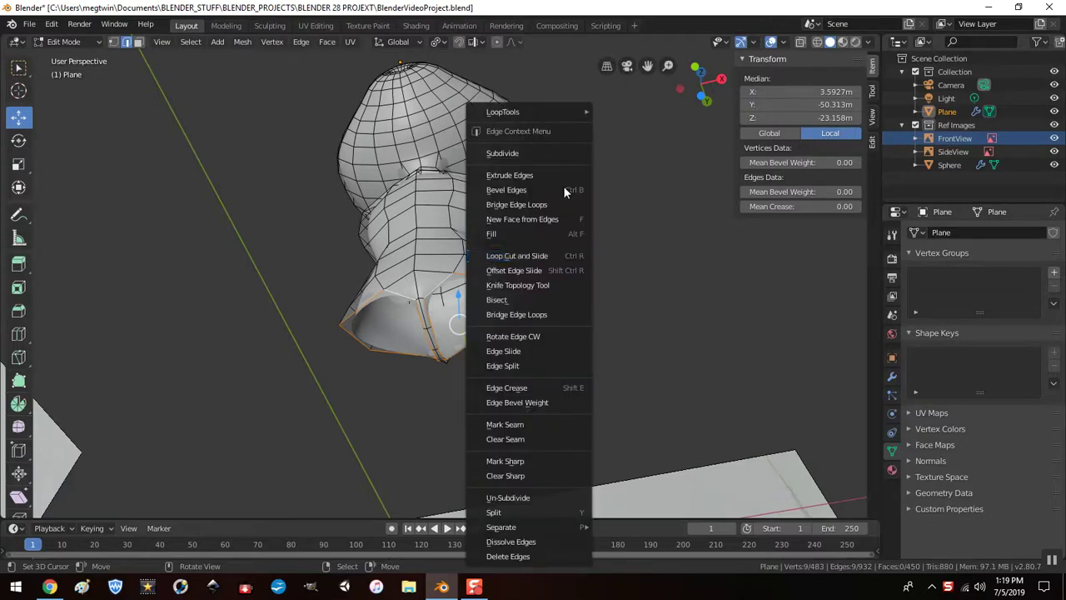
{"action": "mouse_move", "coordinate": [556, 109]}
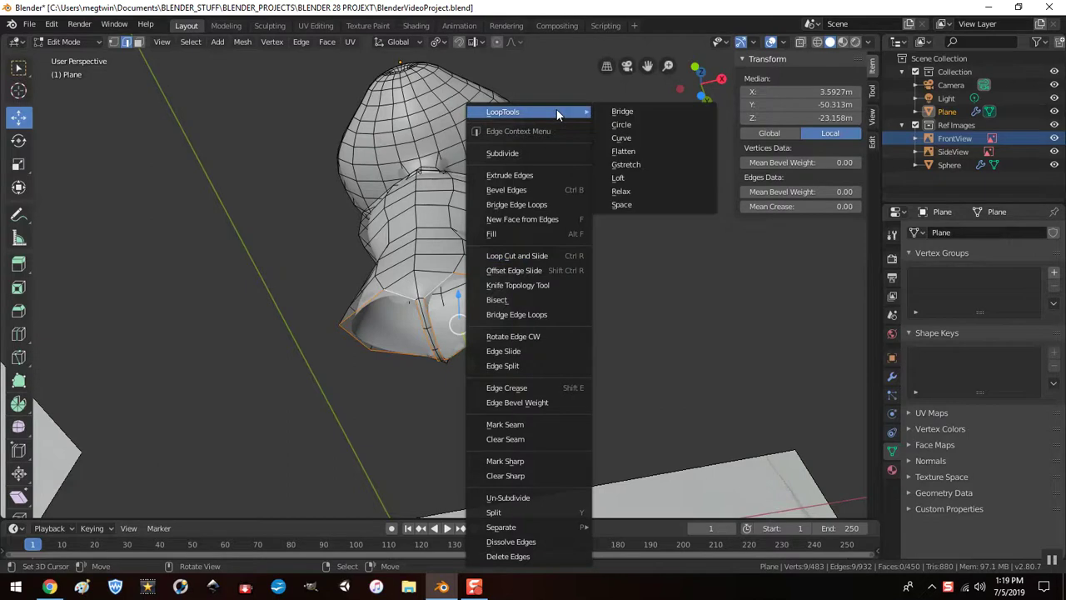
{"action": "left_click", "coordinate": [617, 123]}
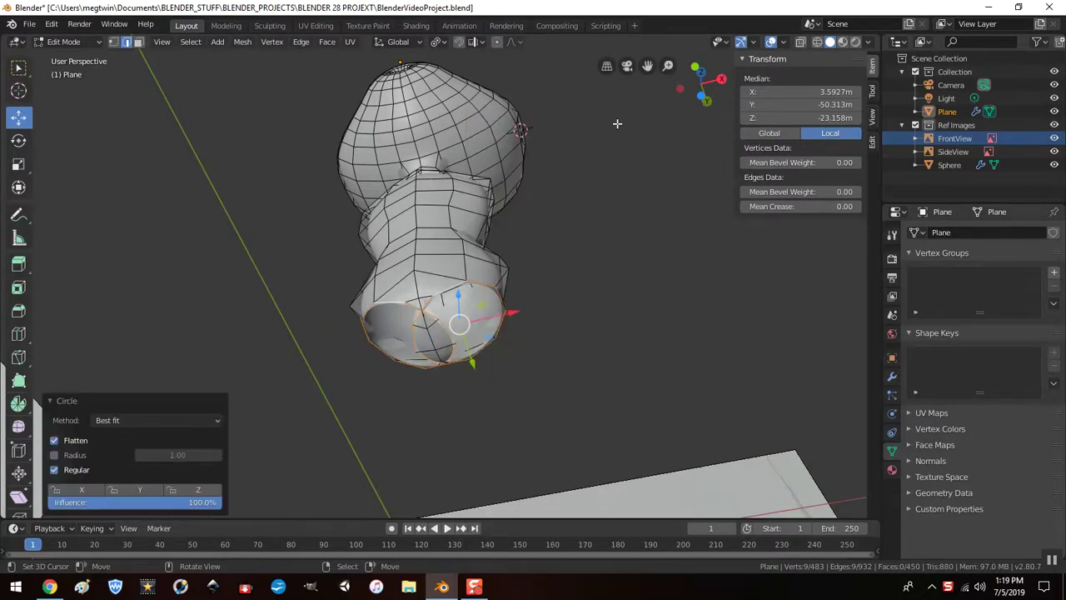
{"action": "key", "text": "g"}
{"action": "key", "text": "x"}
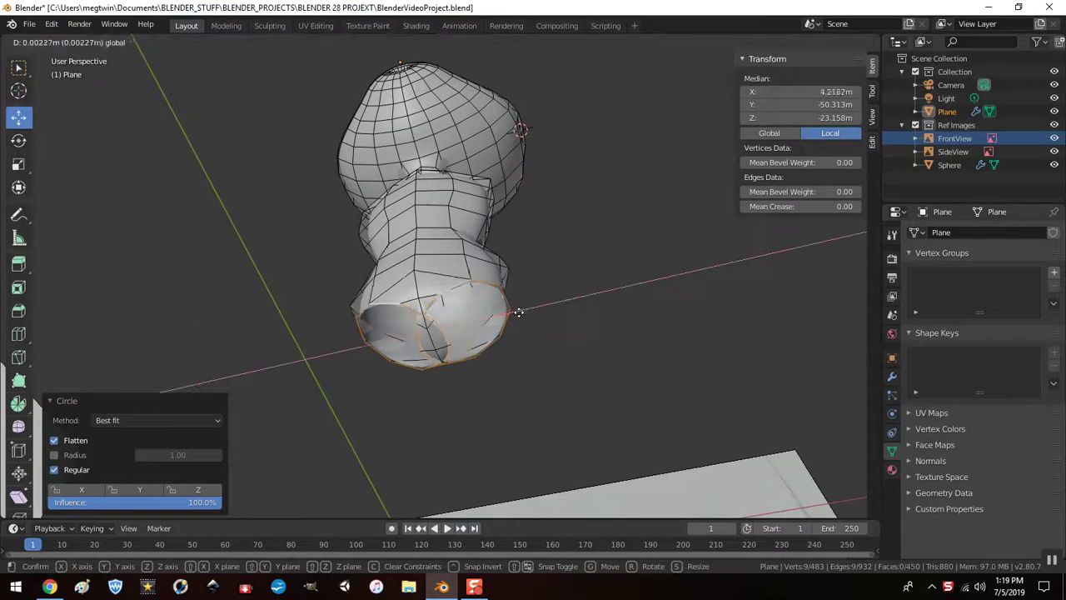
{"action": "left_click", "coordinate": [645, 318]}
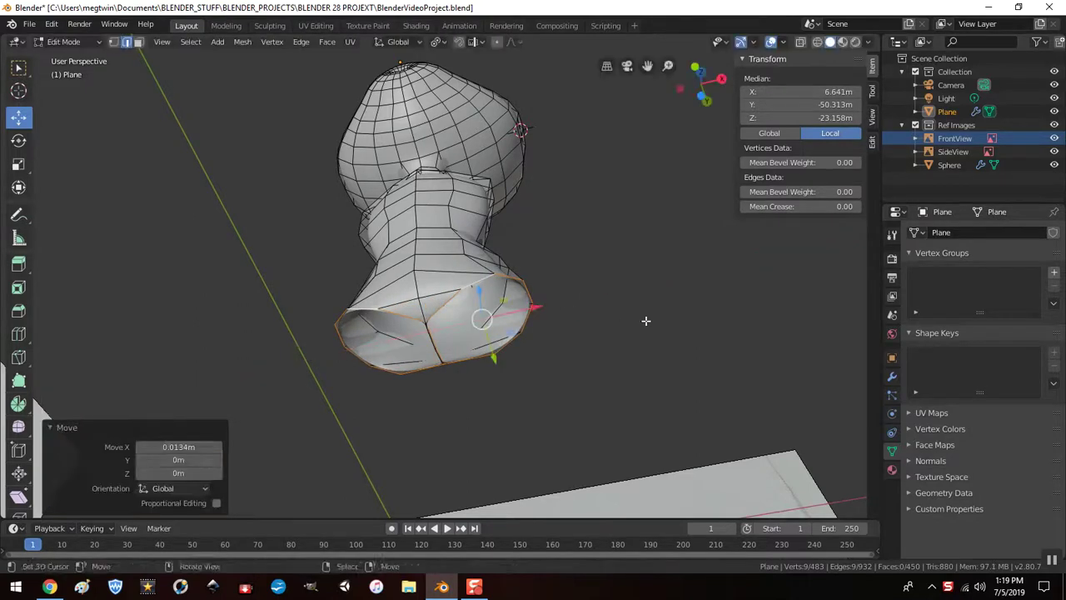
{"action": "key", "text": "ctrl+z"}
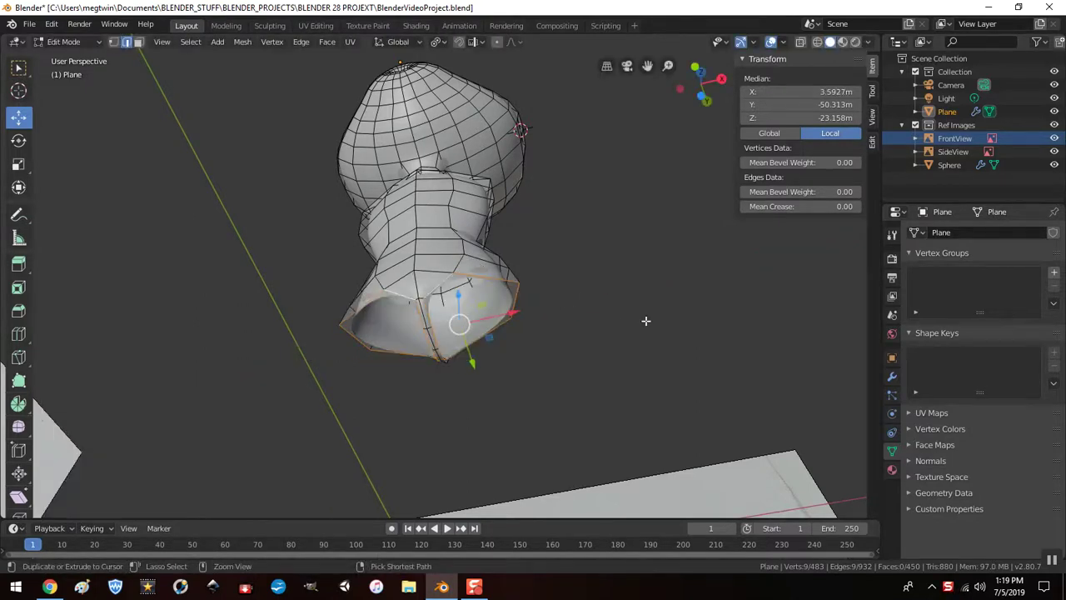
Step: Switch to vertex select mode and orbit around the girl mesh until both reference planes show
{"action": "left_click", "coordinate": [114, 41]}
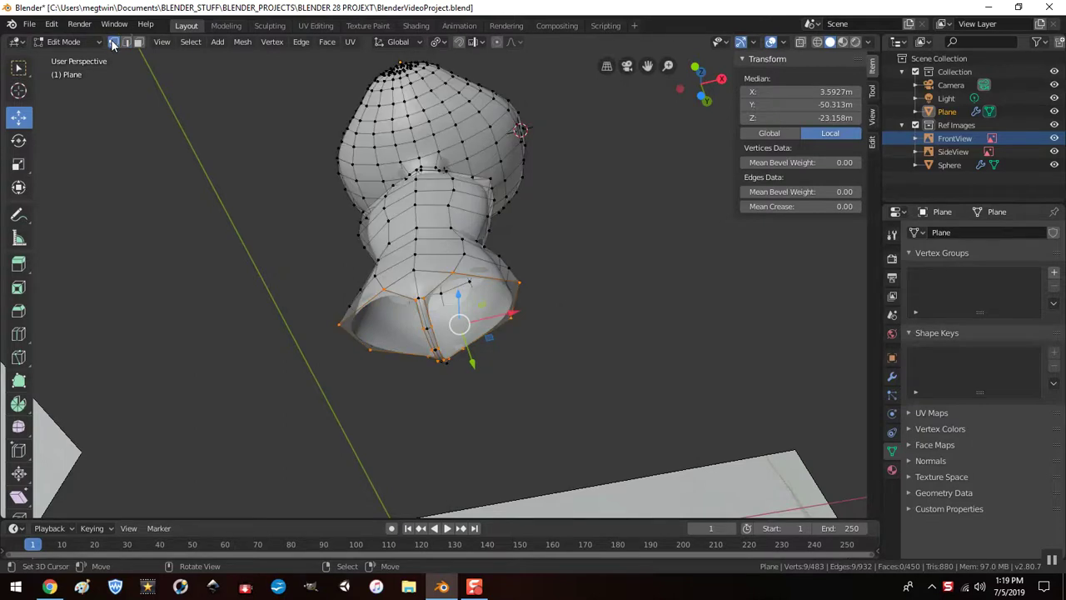
{"action": "middle_click_drag", "start_coordinate": [576, 290], "coordinate": [576, 317]}
{"action": "scroll", "coordinate": [481, 339], "scroll_direction": "up", "scroll_amount": 3}
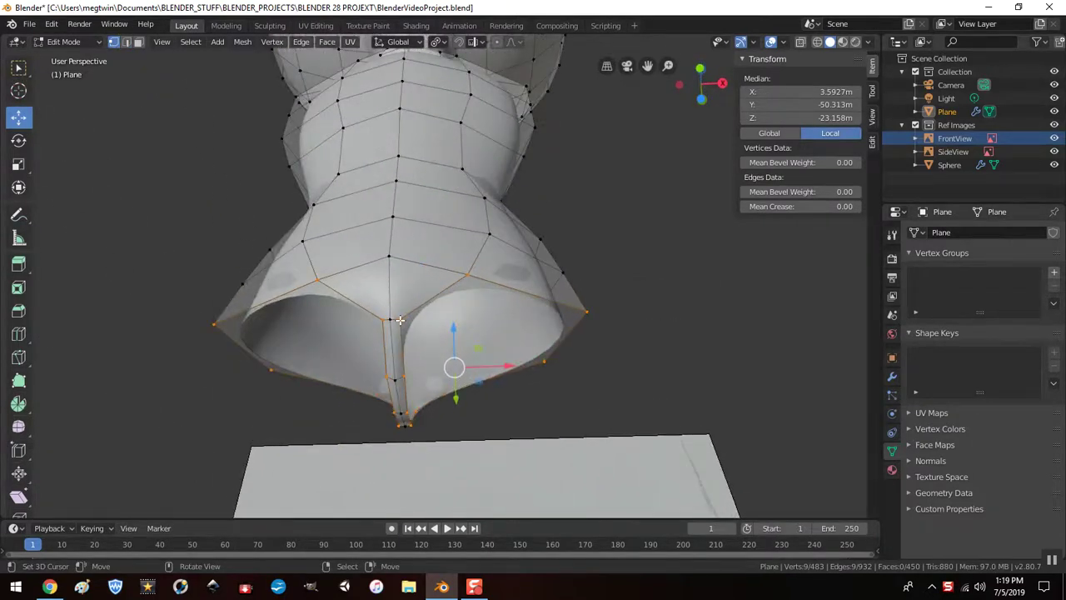
{"action": "middle_click_drag", "start_coordinate": [628, 389], "coordinate": [624, 321]}
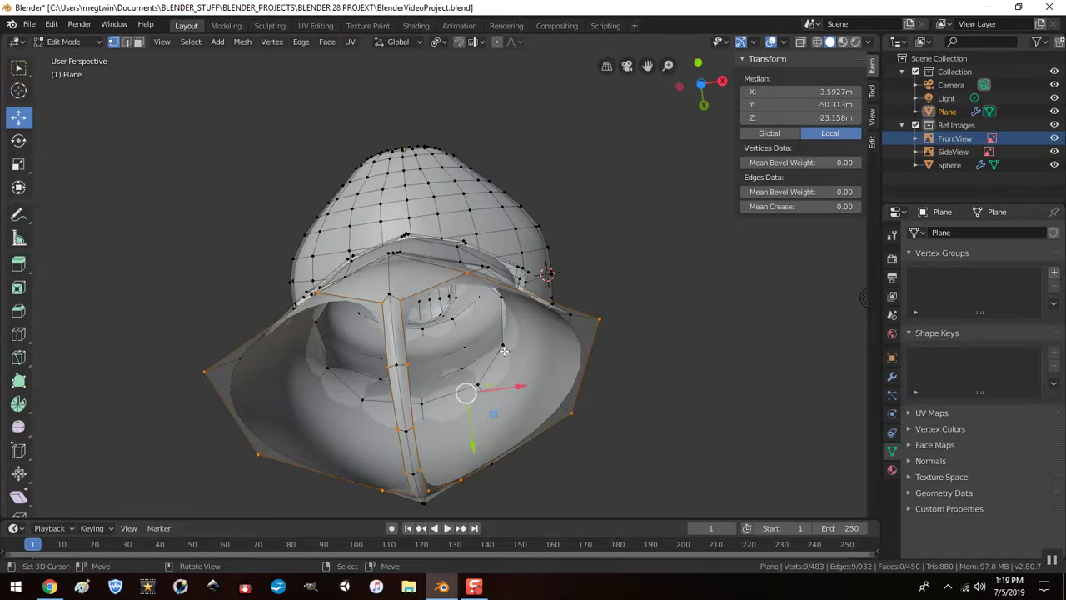
{"action": "mouse_move", "coordinate": [657, 358]}
{"action": "middle_mouse_down"}
{"action": "mouse_move", "coordinate": [642, 447]}
{"action": "mouse_move", "coordinate": [692, 495]}
{"action": "mouse_move", "coordinate": [558, 335]}
{"action": "mouse_move", "coordinate": [625, 317]}
{"action": "mouse_move", "coordinate": [500, 297]}
{"action": "mouse_move", "coordinate": [475, 235]}
{"action": "mouse_move", "coordinate": [396, 263]}
{"action": "mouse_move", "coordinate": [484, 329]}
{"action": "middle_mouse_up"}
{"action": "scroll", "coordinate": [590, 334], "scroll_direction": "down", "scroll_amount": 3}
{"action": "mouse_move", "coordinate": [588, 326]}
{"action": "middle_mouse_down"}
{"action": "mouse_move", "coordinate": [539, 337]}
{"action": "mouse_move", "coordinate": [322, 335]}
{"action": "mouse_move", "coordinate": [276, 366]}
{"action": "mouse_move", "coordinate": [238, 369]}
{"action": "mouse_move", "coordinate": [392, 365]}
{"action": "middle_mouse_up"}
{"action": "middle_click_drag", "start_coordinate": [635, 331], "coordinate": [552, 367]}
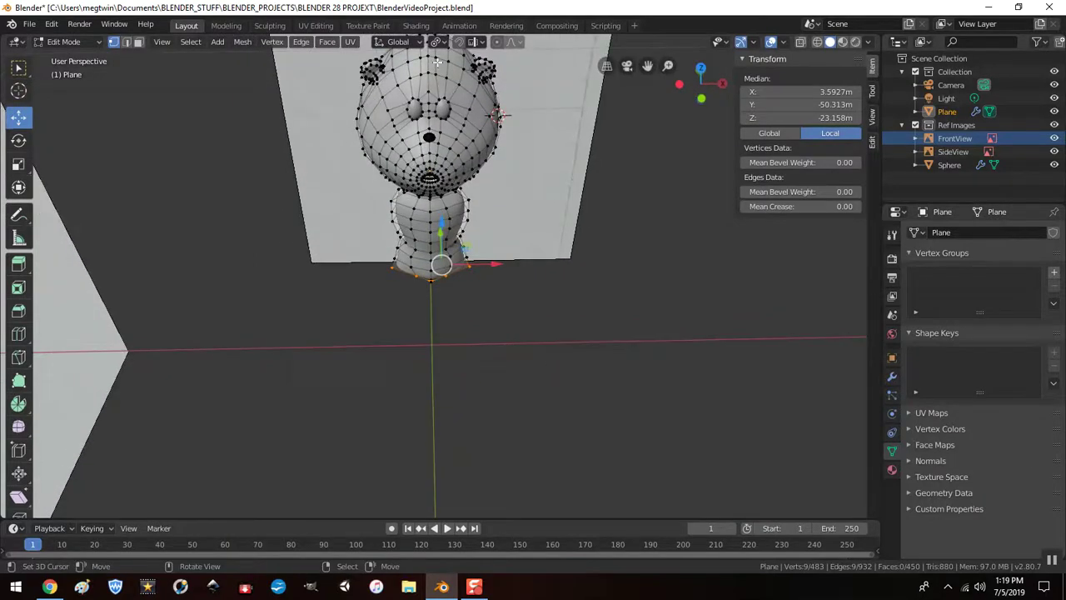
{"action": "key", "text": "ctrl"}
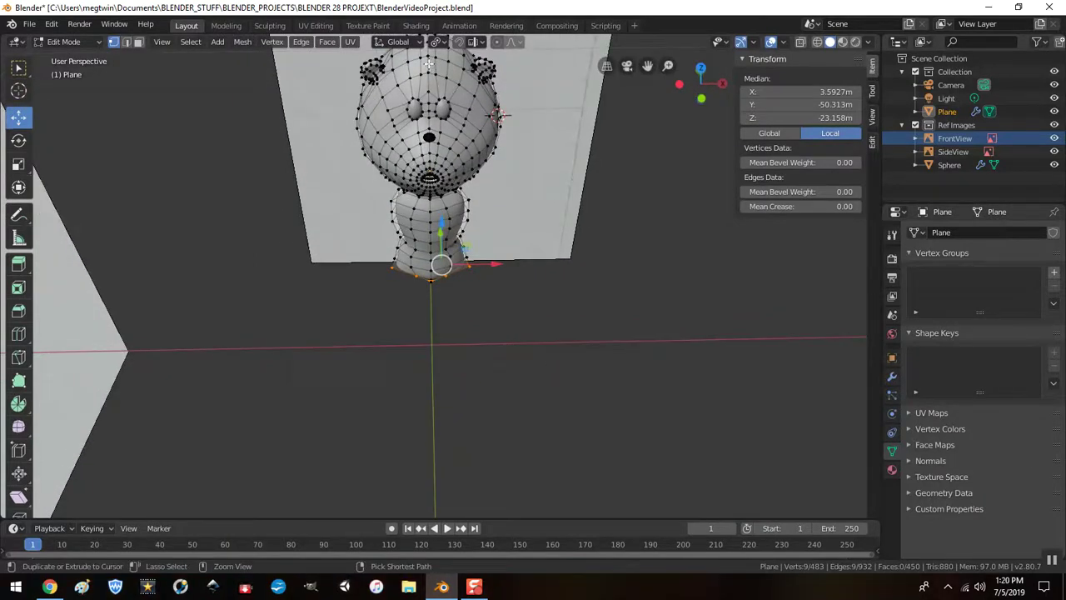
Step: Cut a centred vertical loop cut around the head and torso, bringing the mesh to 505 vertices
{"action": "key", "text": "ctrl+r"}
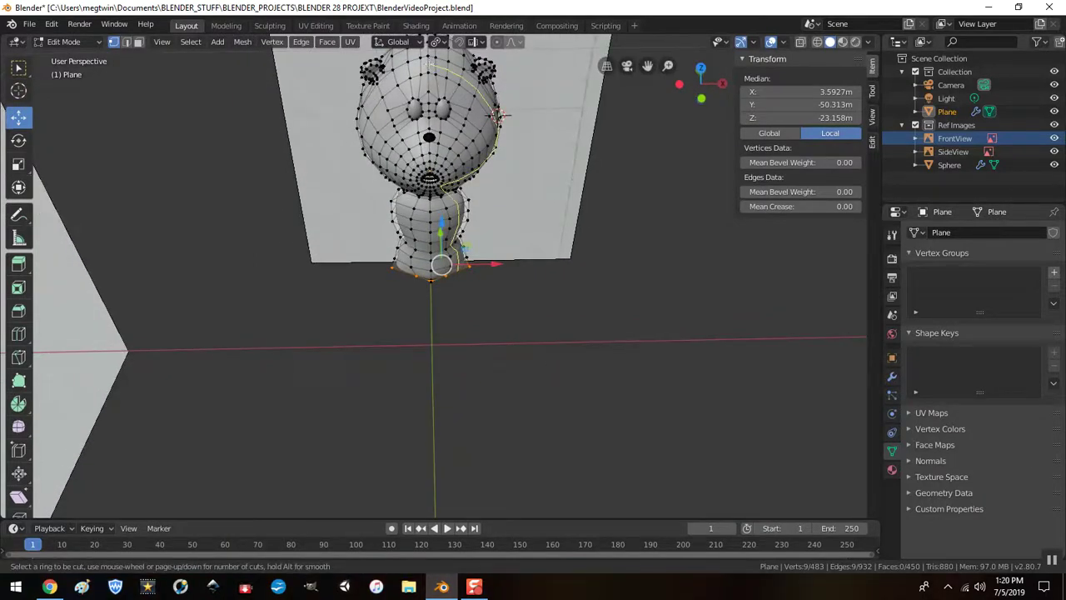
{"action": "left_click", "coordinate": [498, 115]}
{"action": "right_click", "coordinate": [500, 115]}
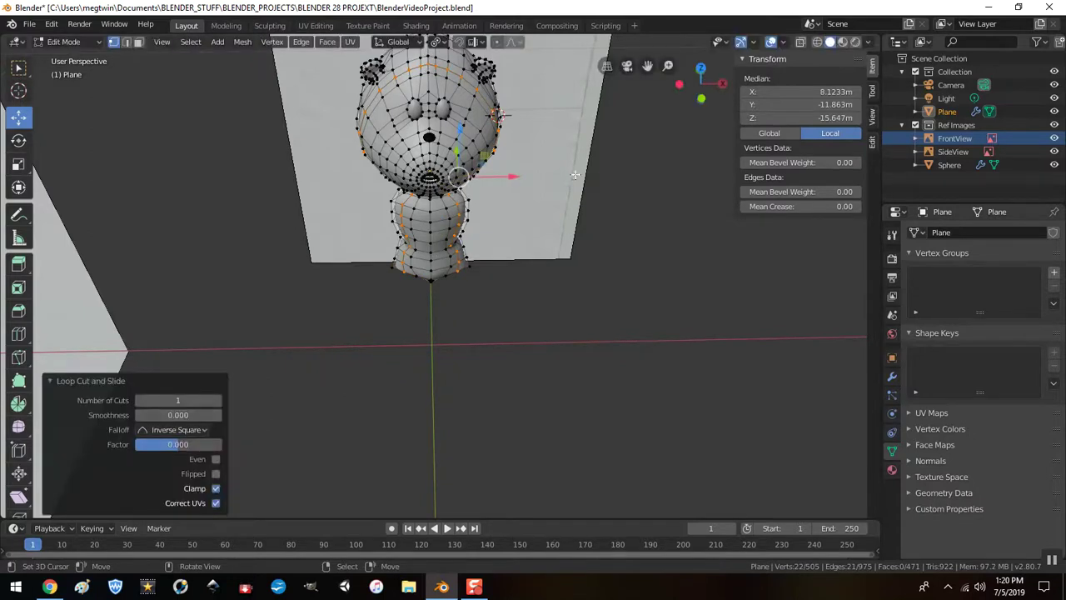
{"action": "middle_click_drag", "start_coordinate": [621, 308], "coordinate": [453, 275]}
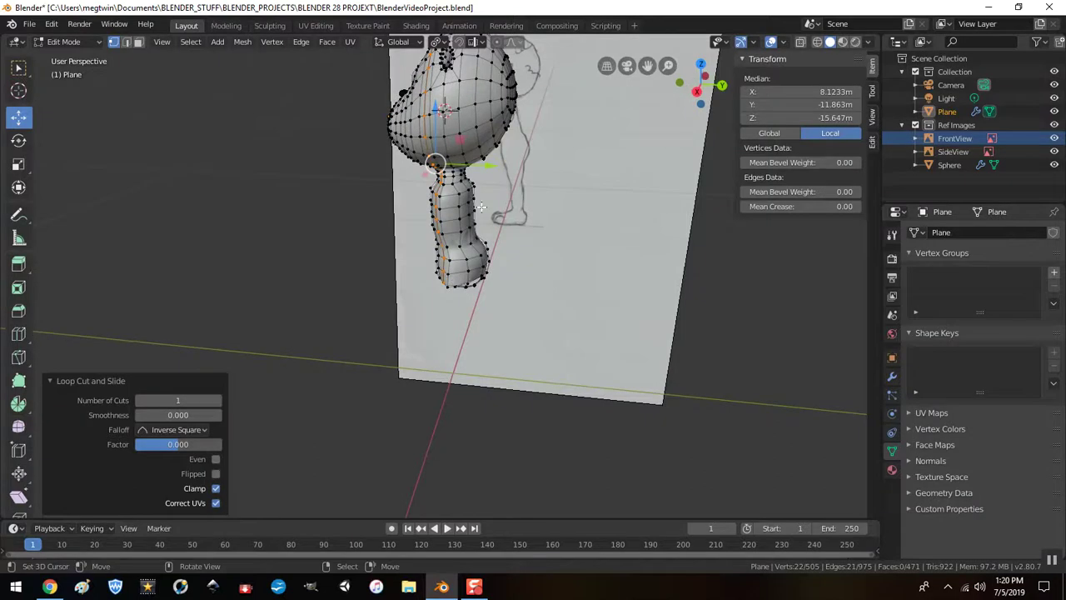
{"action": "left_click", "coordinate": [442, 200]}
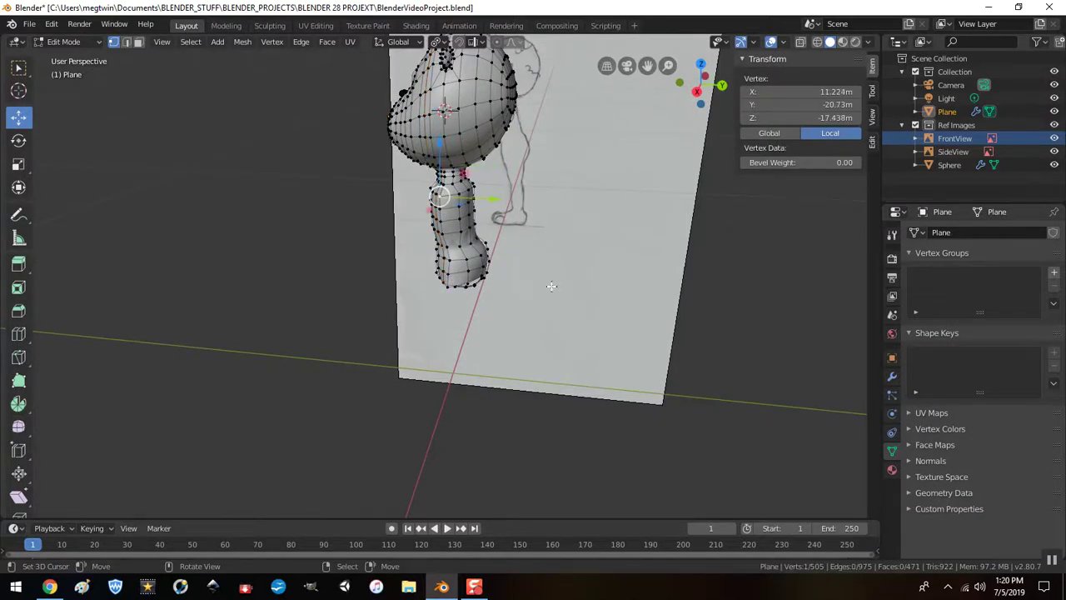
{"action": "middle_click_drag", "start_coordinate": [550, 286], "coordinate": [719, 259]}
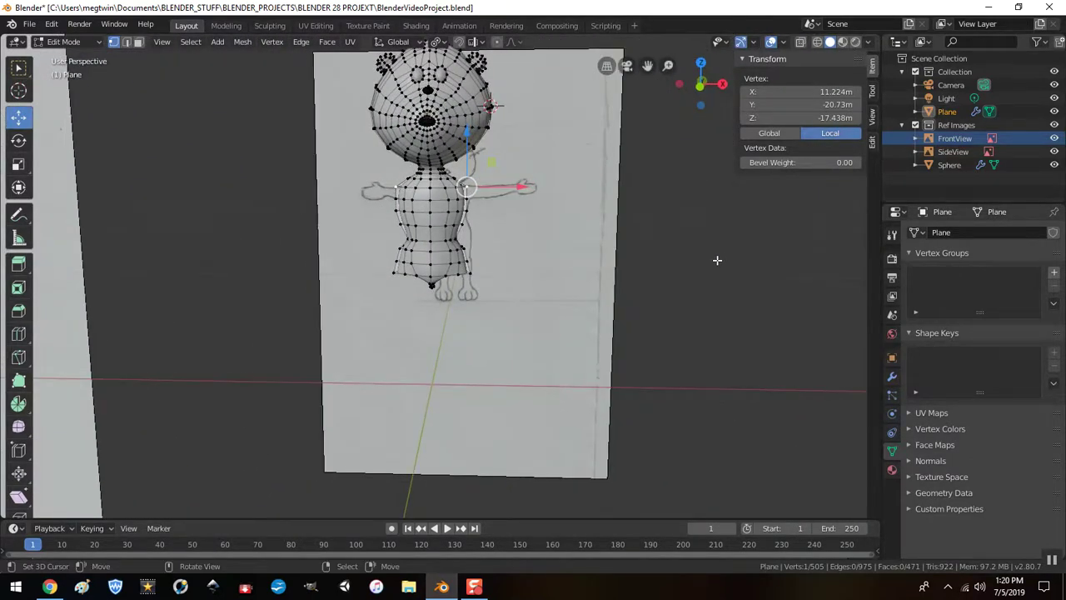
Step: In front view with X-ray on, select every vertex except the head's
{"action": "key", "text": "KP_1"}
{"action": "key", "text": "a"}
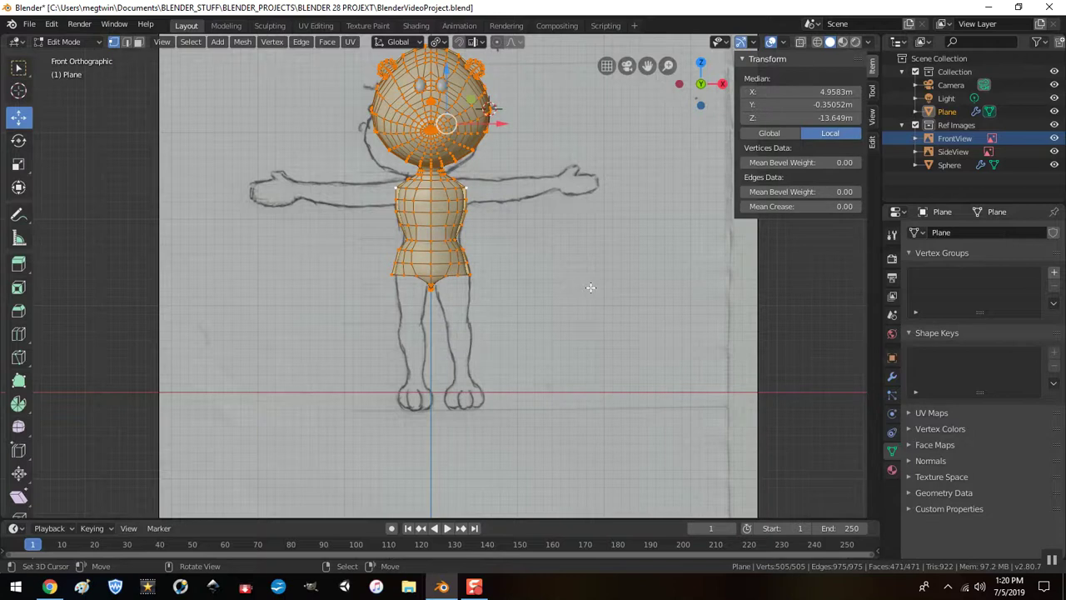
{"action": "left_click", "coordinate": [801, 42]}
{"action": "scroll", "coordinate": [495, 125], "scroll_direction": "down", "scroll_amount": 2}
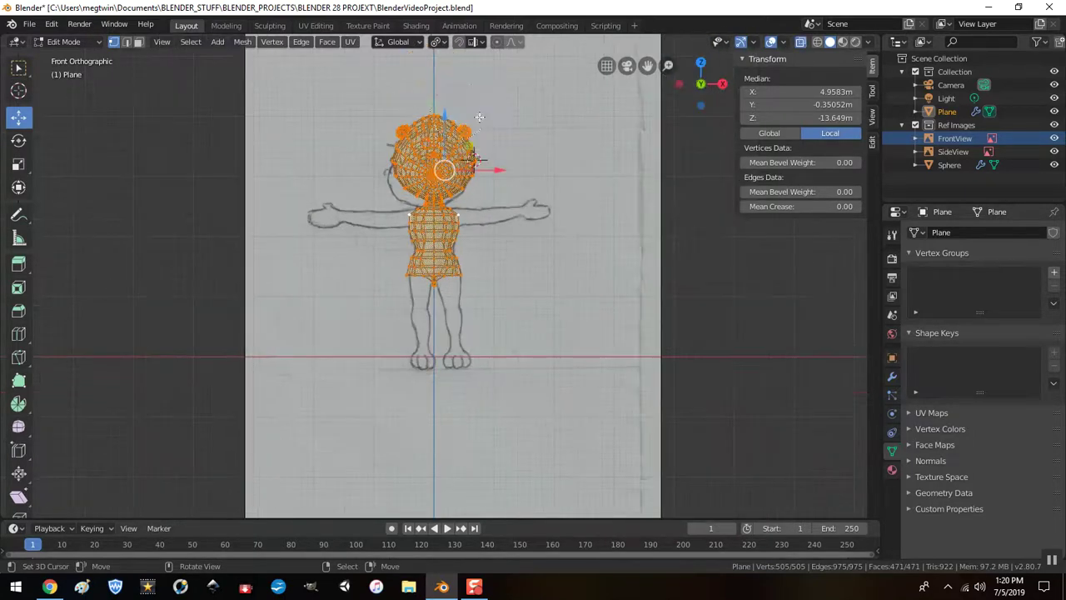
{"action": "key", "text": "c"}
{"action": "mouse_move", "coordinate": [449, 108]}
{"action": "middle_mouse_down"}
{"action": "mouse_move", "coordinate": [407, 134]}
{"action": "mouse_move", "coordinate": [435, 121]}
{"action": "mouse_move", "coordinate": [445, 167]}
{"action": "mouse_move", "coordinate": [497, 166]}
{"action": "mouse_move", "coordinate": [437, 181]}
{"action": "mouse_move", "coordinate": [374, 170]}
{"action": "mouse_move", "coordinate": [450, 188]}
{"action": "mouse_move", "coordinate": [426, 193]}
{"action": "mouse_move", "coordinate": [431, 178]}
{"action": "mouse_move", "coordinate": [435, 194]}
{"action": "mouse_move", "coordinate": [467, 143]}
{"action": "middle_mouse_up"}
{"action": "key", "text": "Escape"}
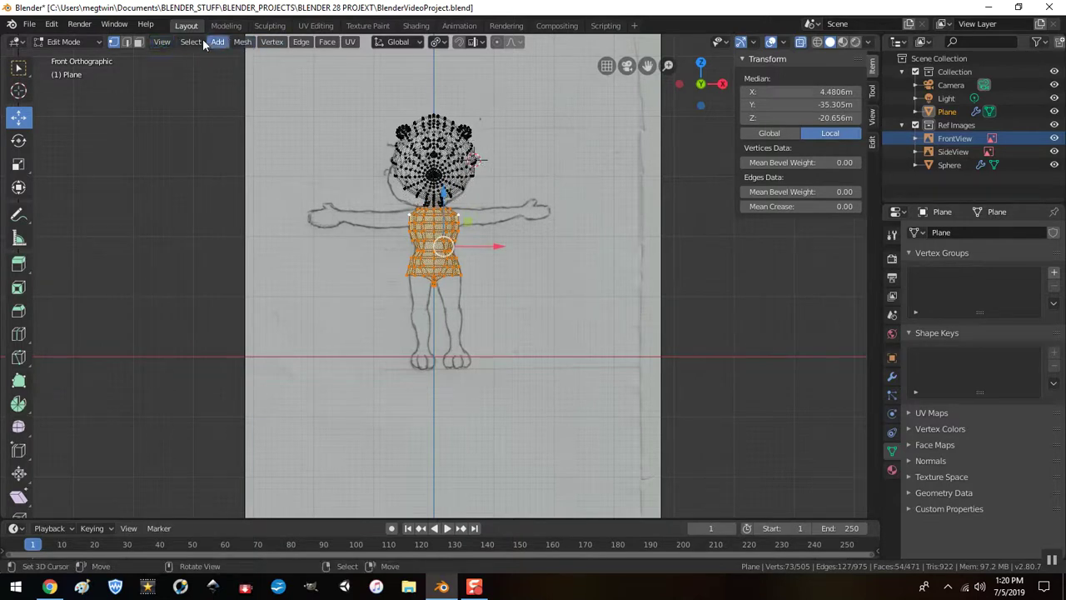
Step: Smooth the selected body vertices with factor 0.500 and 1 repeat
{"action": "left_click", "coordinate": [271, 42]}
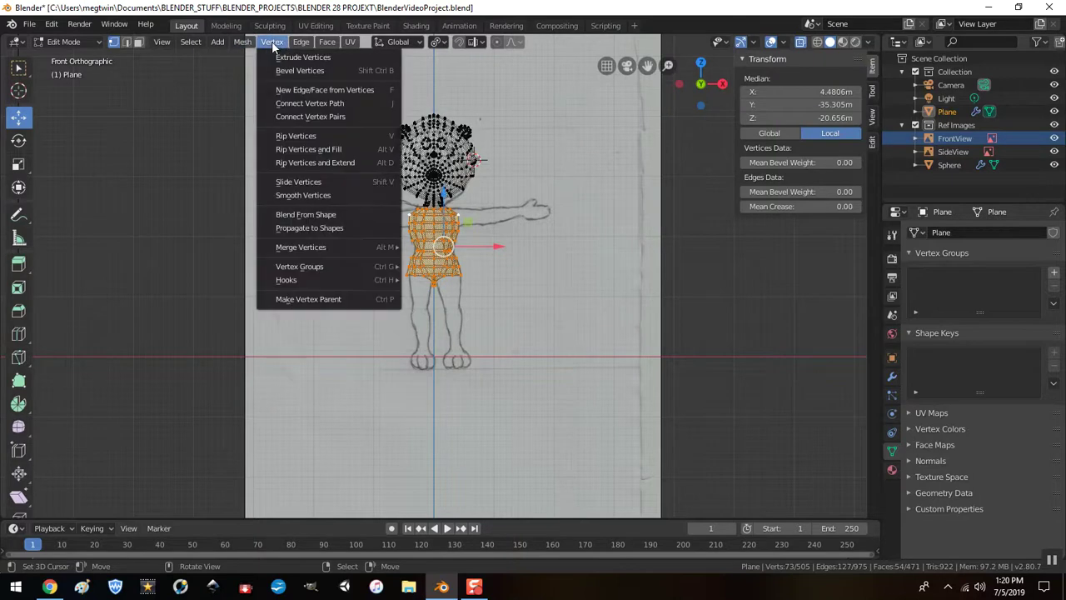
{"action": "left_click", "coordinate": [265, 191]}
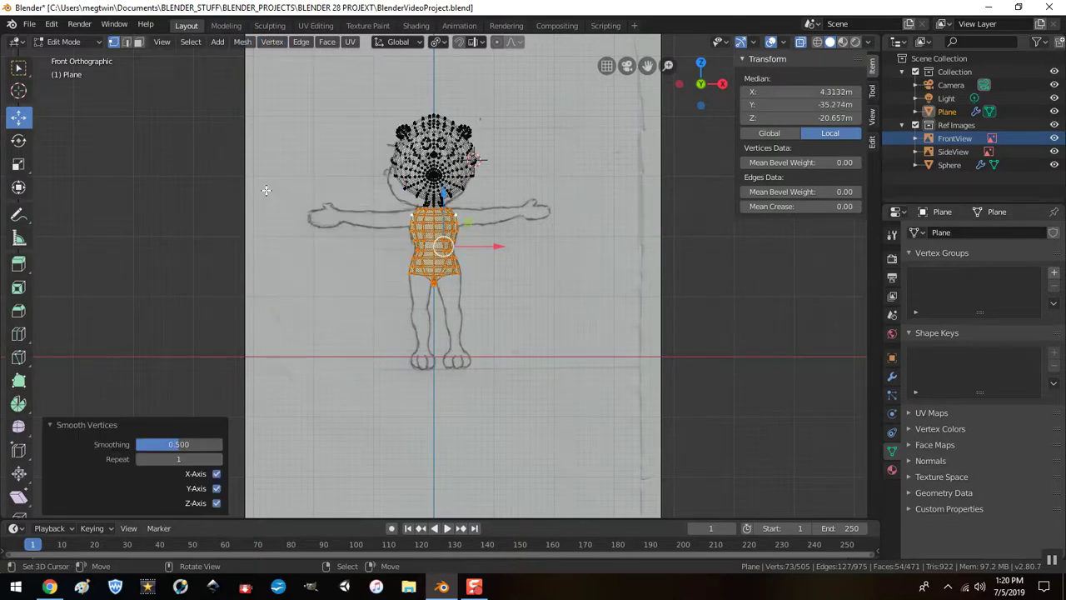
{"action": "scroll", "coordinate": [535, 327], "scroll_direction": "up", "scroll_amount": 5}
{"action": "middle_click_drag", "start_coordinate": [571, 269], "coordinate": [492, 256]}
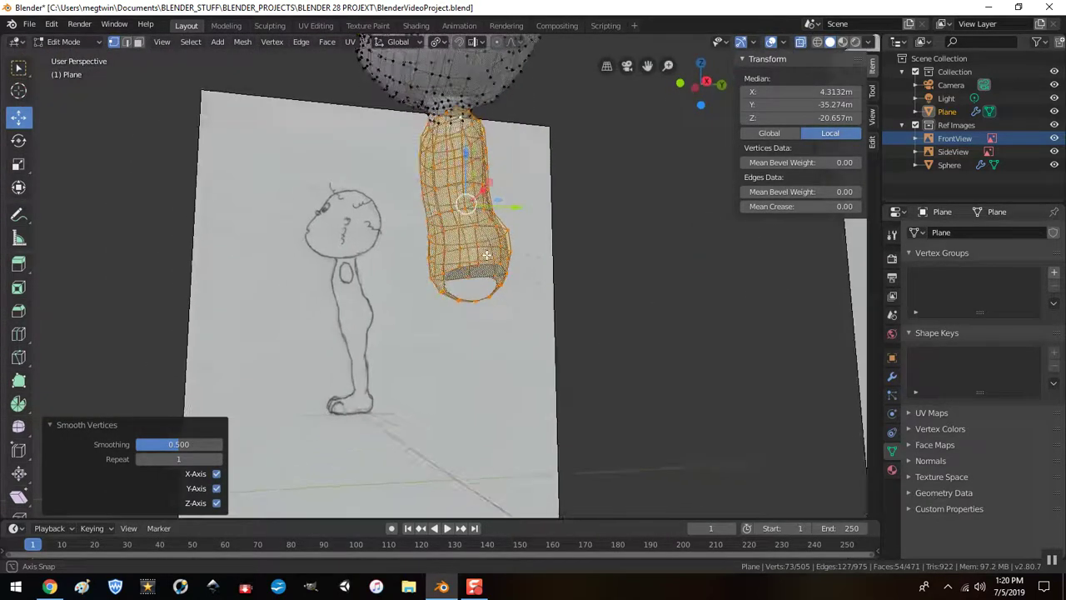
{"action": "key", "text": "KP_1"}
{"action": "scroll", "coordinate": [552, 301], "scroll_direction": "down", "scroll_amount": 3}
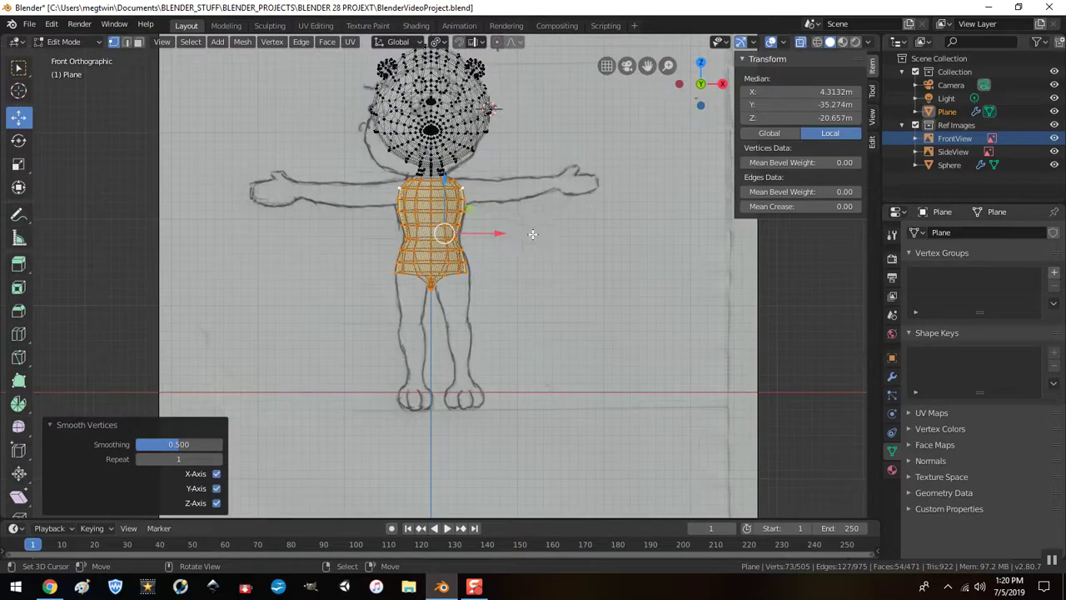
Step: Turn off X-ray so the girl mesh shows solid, keeping it the active object
{"action": "key", "text": "Tab"}
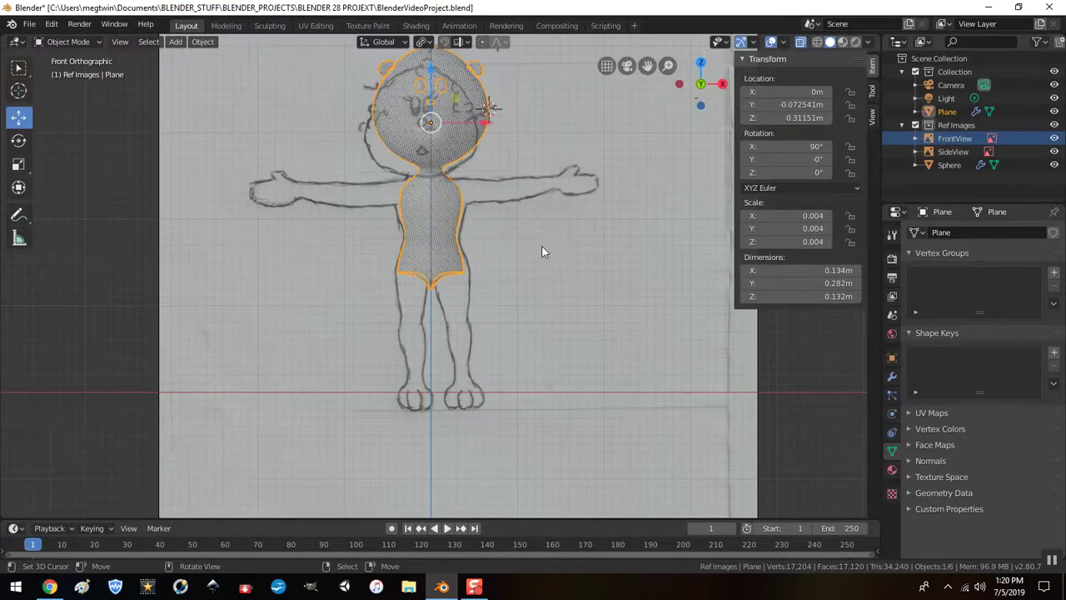
{"action": "left_click", "coordinate": [441, 230]}
{"action": "key", "text": "ctrl+z"}
{"action": "left_click", "coordinate": [801, 41]}
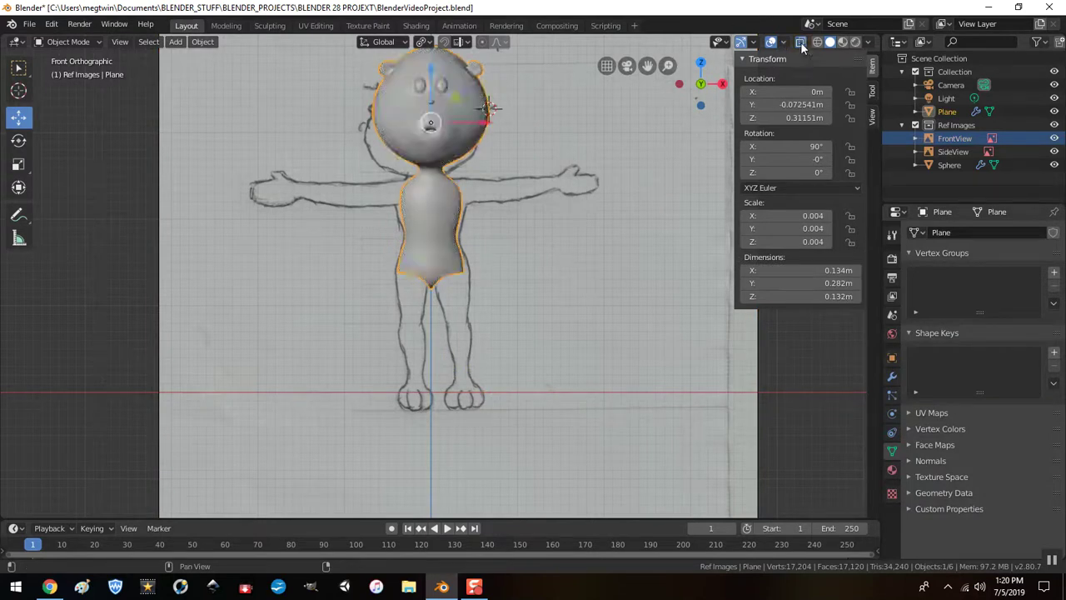
{"action": "mouse_move", "coordinate": [535, 272]}
{"action": "middle_mouse_down"}
{"action": "mouse_move", "coordinate": [560, 263]}
{"action": "mouse_move", "coordinate": [540, 190]}
{"action": "middle_mouse_up"}
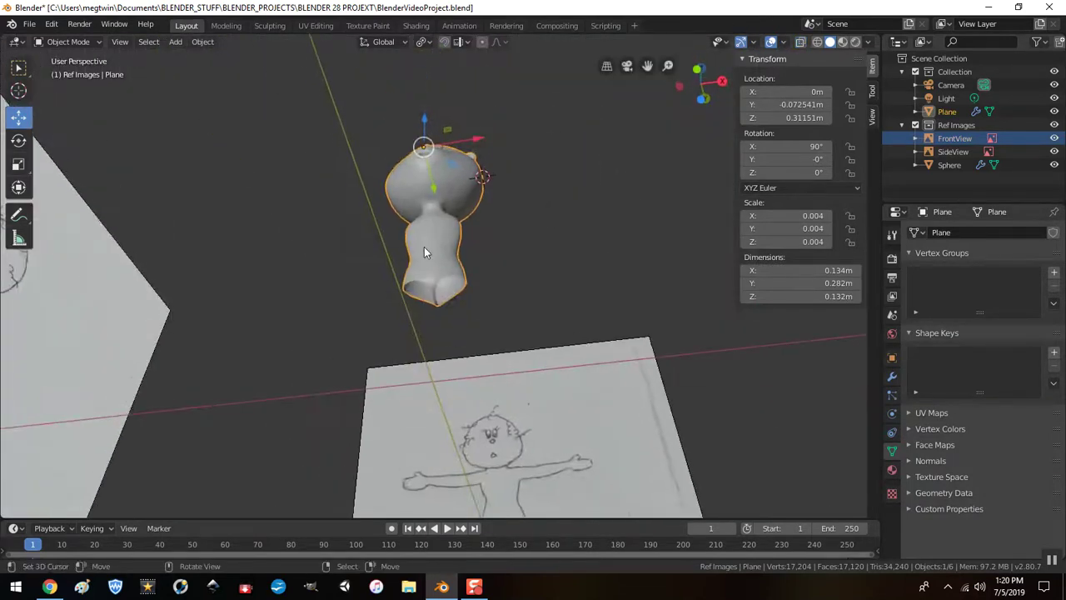
Step: In Edit Mode, select the lower torso edge loop and view the hip opening from below
{"action": "key", "text": "Tab"}
{"action": "scroll", "coordinate": [561, 300], "scroll_direction": "up", "scroll_amount": 6}
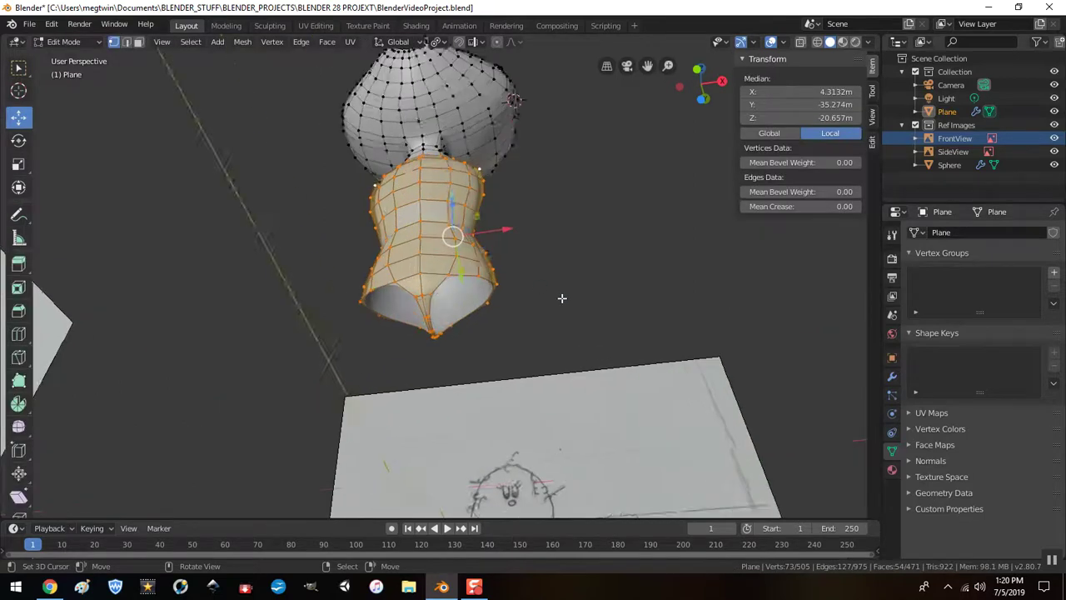
{"action": "mouse_move", "coordinate": [628, 366]}
{"action": "middle_mouse_down"}
{"action": "mouse_move", "coordinate": [616, 333]}
{"action": "mouse_move", "coordinate": [580, 305]}
{"action": "mouse_move", "coordinate": [593, 380]}
{"action": "middle_mouse_up"}
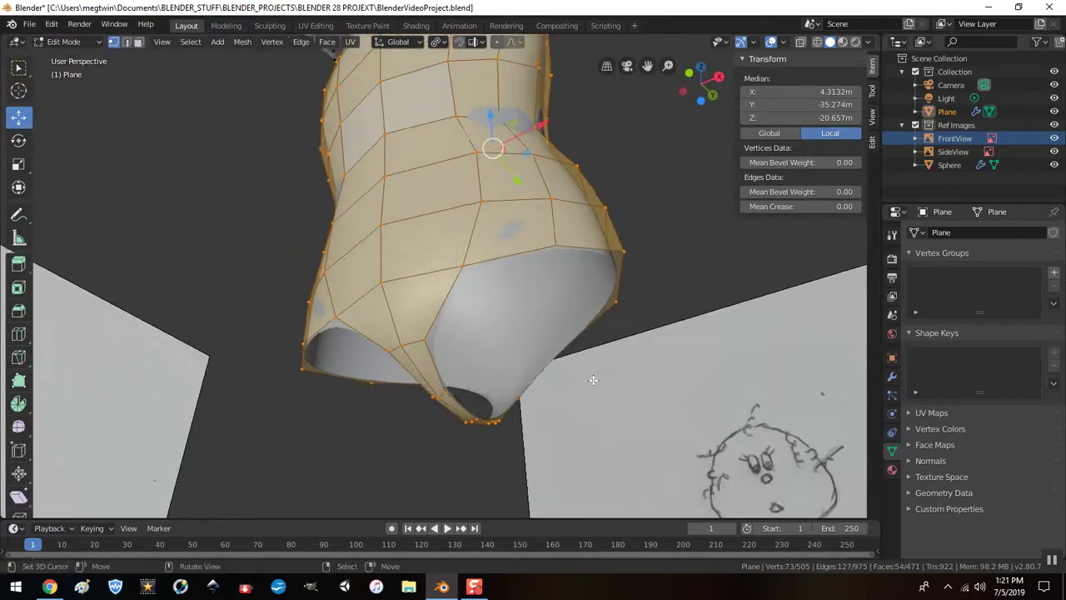
{"action": "left_click", "coordinate": [450, 291], "text": "alt"}
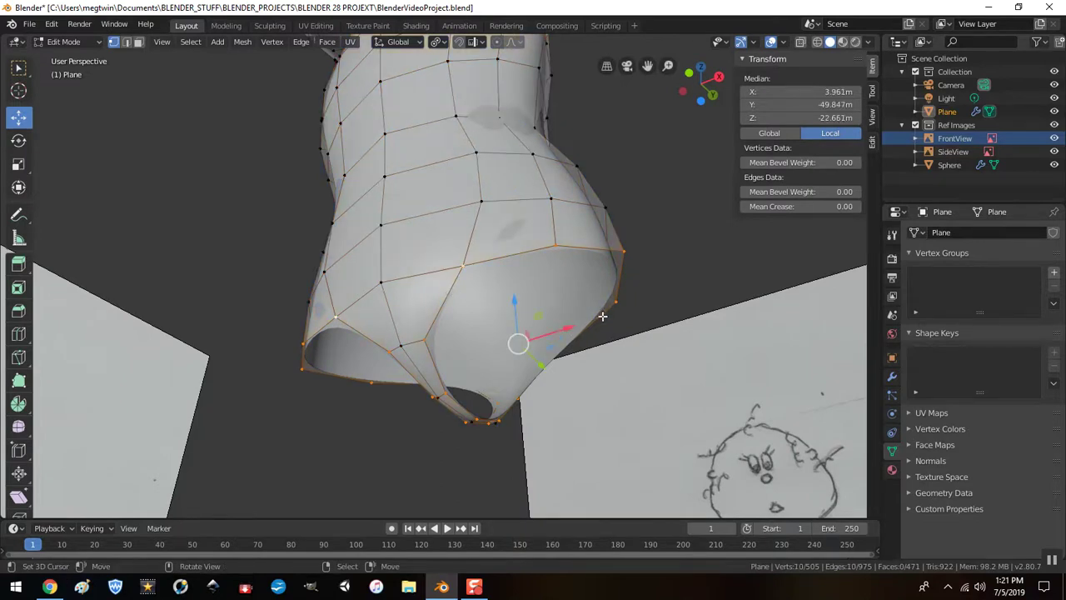
{"action": "middle_click_drag", "start_coordinate": [638, 308], "coordinate": [687, 276]}
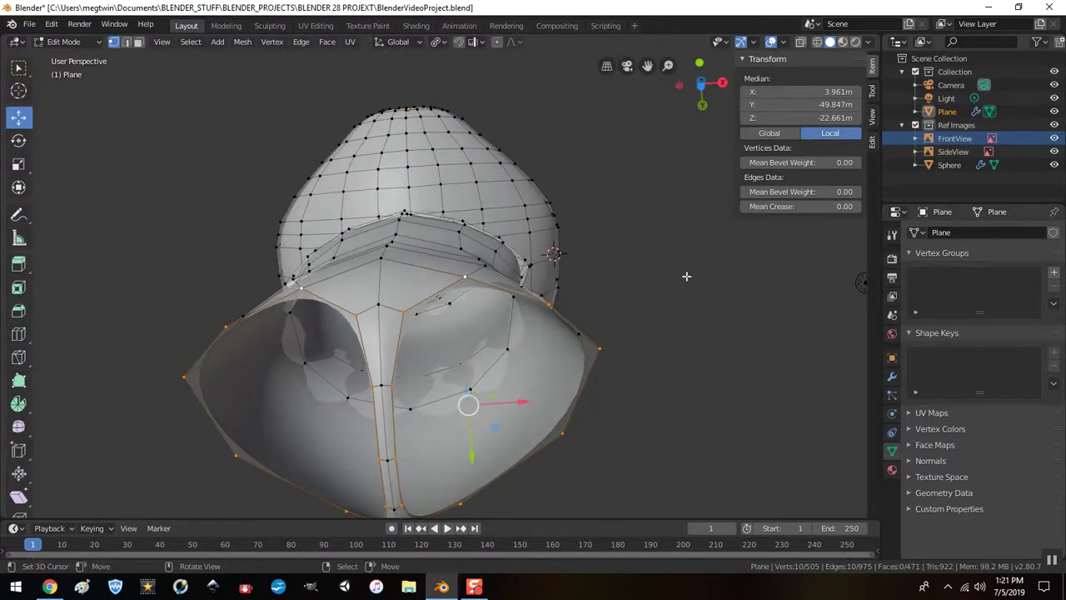
Step: Shift the two crotch edges and the lowest crotch vertex about 0.0024 m along X
{"action": "left_click", "coordinate": [404, 321]}
{"action": "left_click", "coordinate": [405, 466], "text": "shift"}
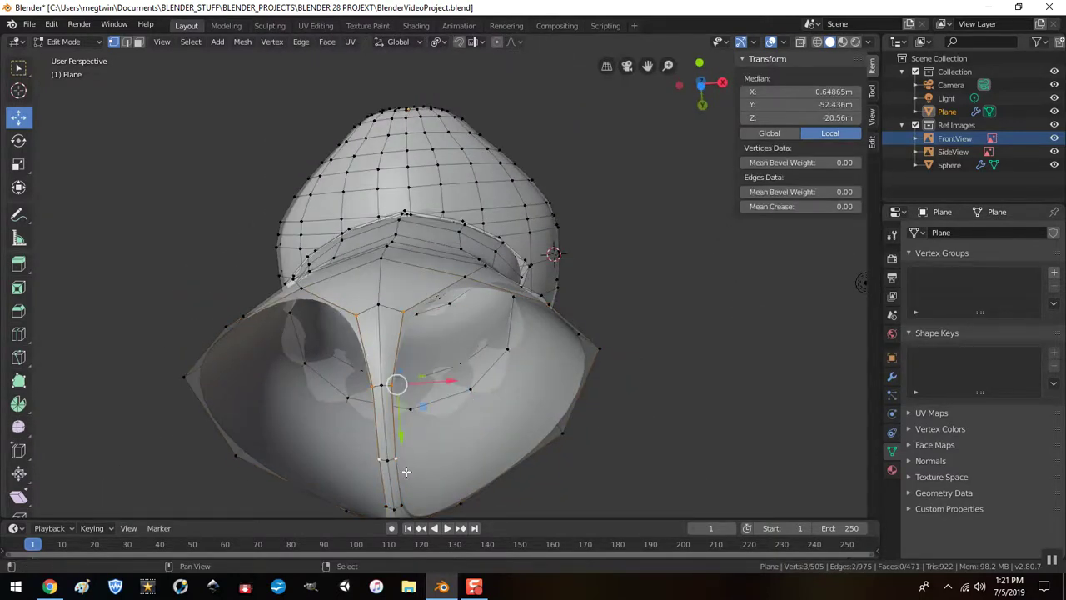
{"action": "mouse_move", "coordinate": [450, 423]}
{"action": "left_mouse_down"}
{"action": "mouse_move", "coordinate": [463, 417]}
{"action": "mouse_move", "coordinate": [457, 423]}
{"action": "left_mouse_up"}
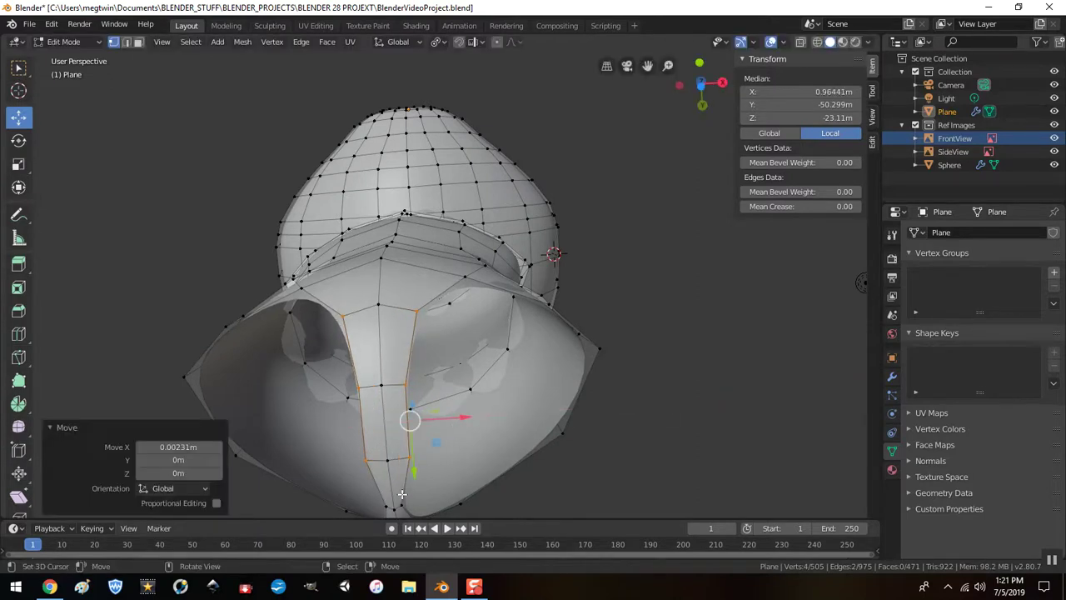
{"action": "left_click", "coordinate": [401, 503]}
{"action": "left_click_drag", "start_coordinate": [455, 503], "coordinate": [460, 503]}
{"action": "mouse_move", "coordinate": [564, 362]}
{"action": "middle_mouse_down"}
{"action": "mouse_move", "coordinate": [500, 478]}
{"action": "mouse_move", "coordinate": [402, 407]}
{"action": "mouse_move", "coordinate": [575, 478]}
{"action": "mouse_move", "coordinate": [533, 439]}
{"action": "mouse_move", "coordinate": [502, 361]}
{"action": "middle_mouse_up"}
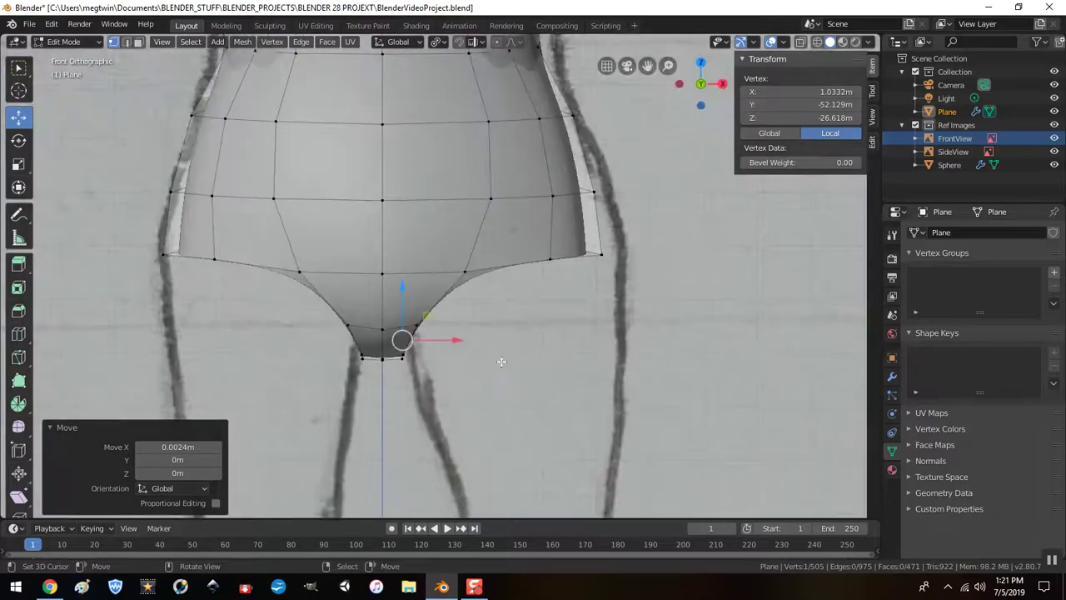
Step: Move a vertex on the right leg opening to a new position
{"action": "left_click", "coordinate": [465, 277]}
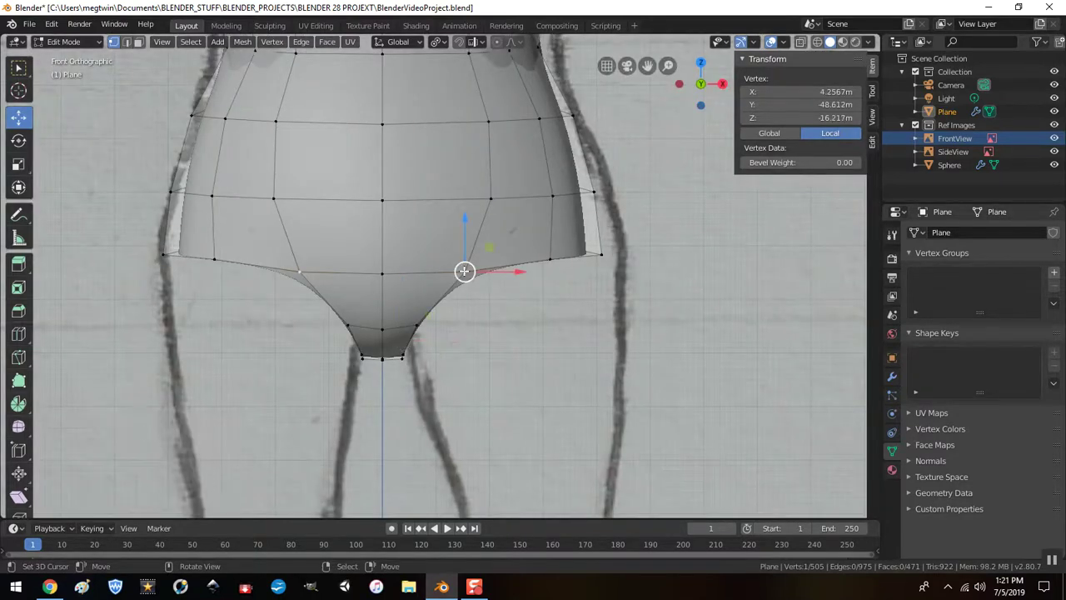
{"action": "key", "text": "g"}
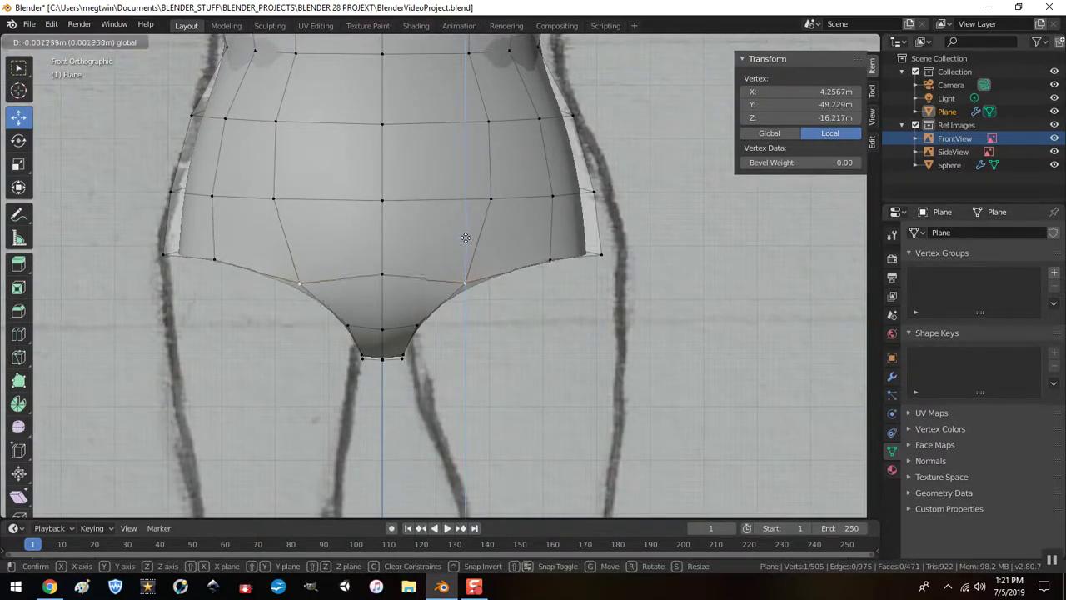
{"action": "left_click", "coordinate": [467, 223]}
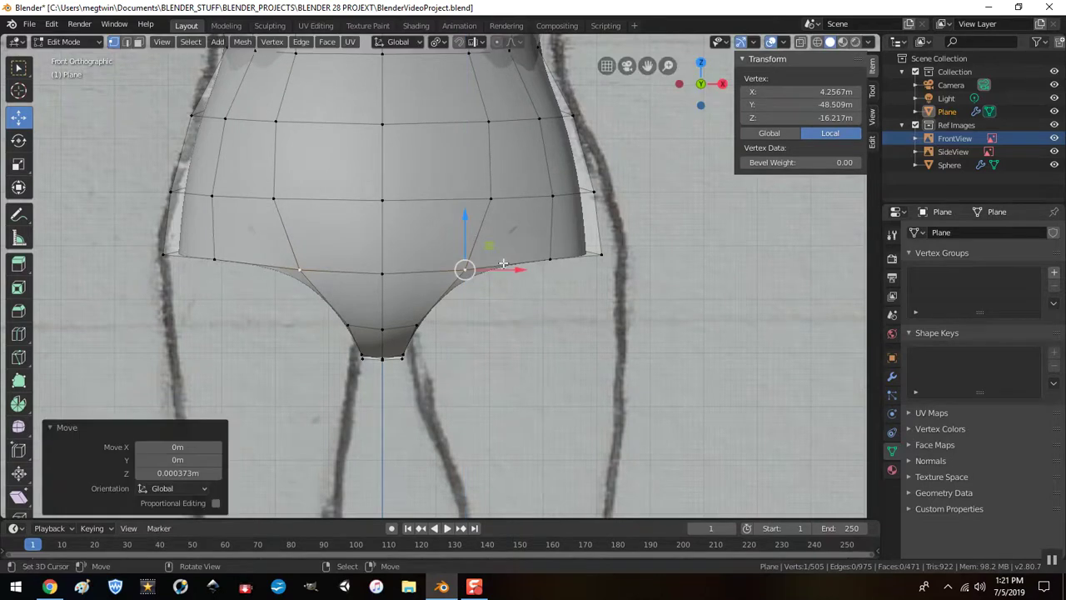
Step: Lower the hip bottom loop -0.000371 m along Z, then select the FrontView image in Object Mode
{"action": "left_click", "coordinate": [503, 267], "text": "alt"}
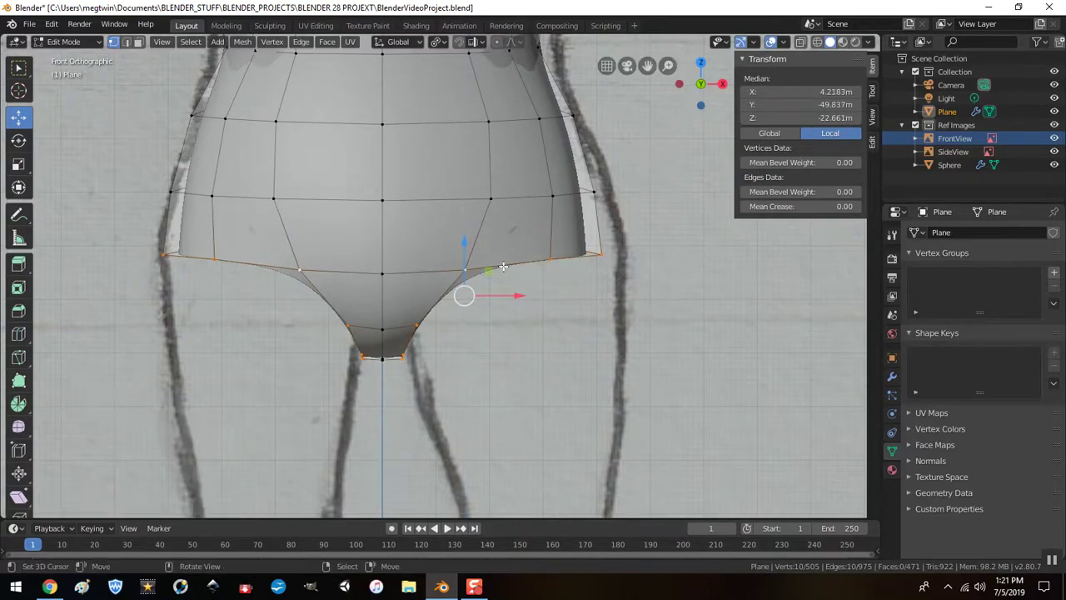
{"action": "scroll", "coordinate": [641, 338], "scroll_direction": "down", "scroll_amount": 5}
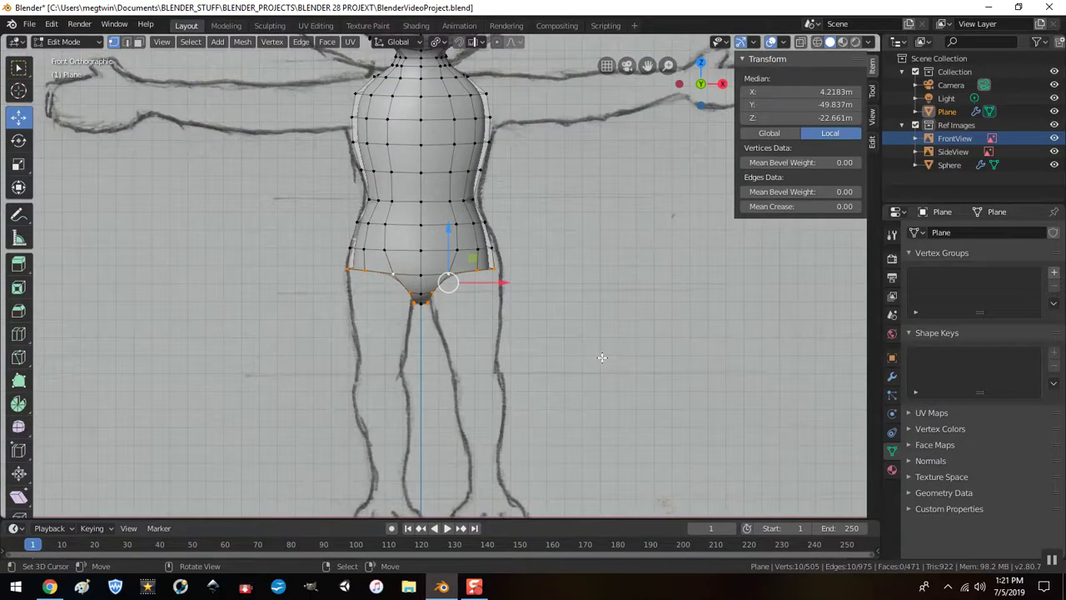
{"action": "key", "text": "e"}
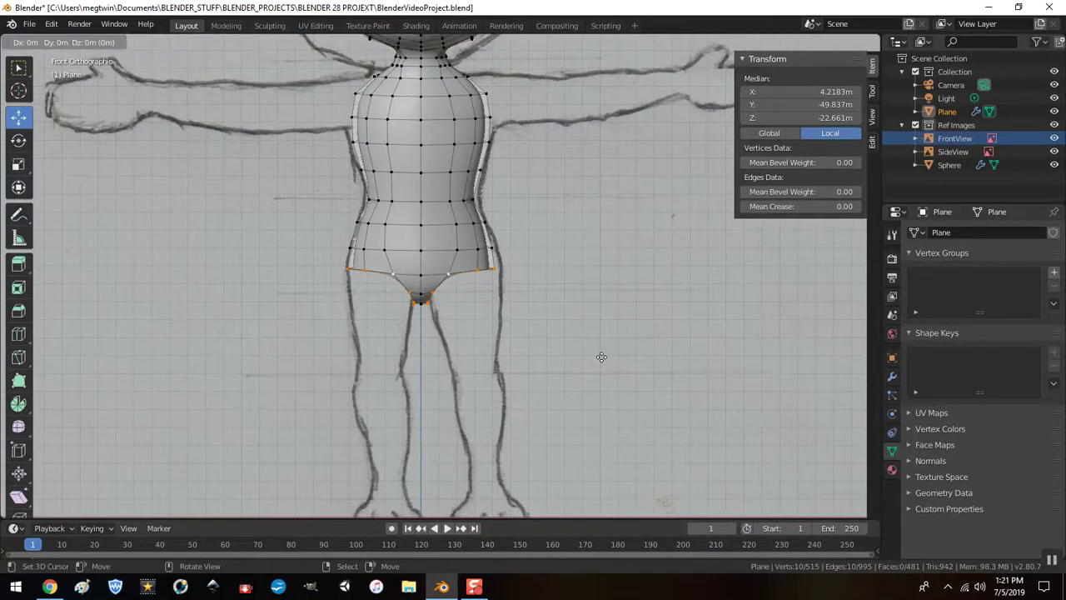
{"action": "right_click", "coordinate": [602, 357]}
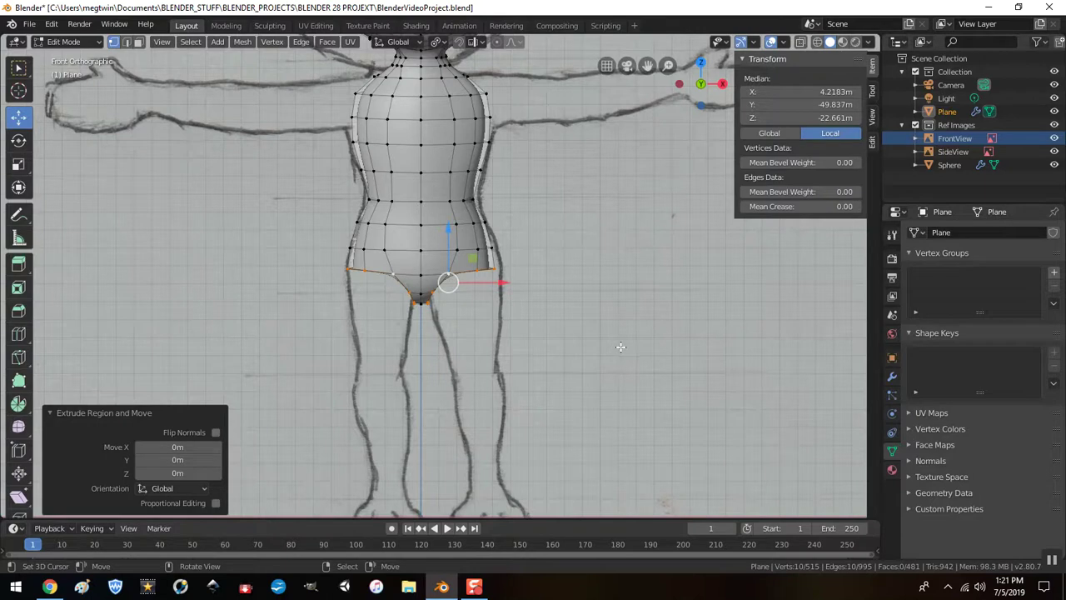
{"action": "key", "text": "ctrl+z"}
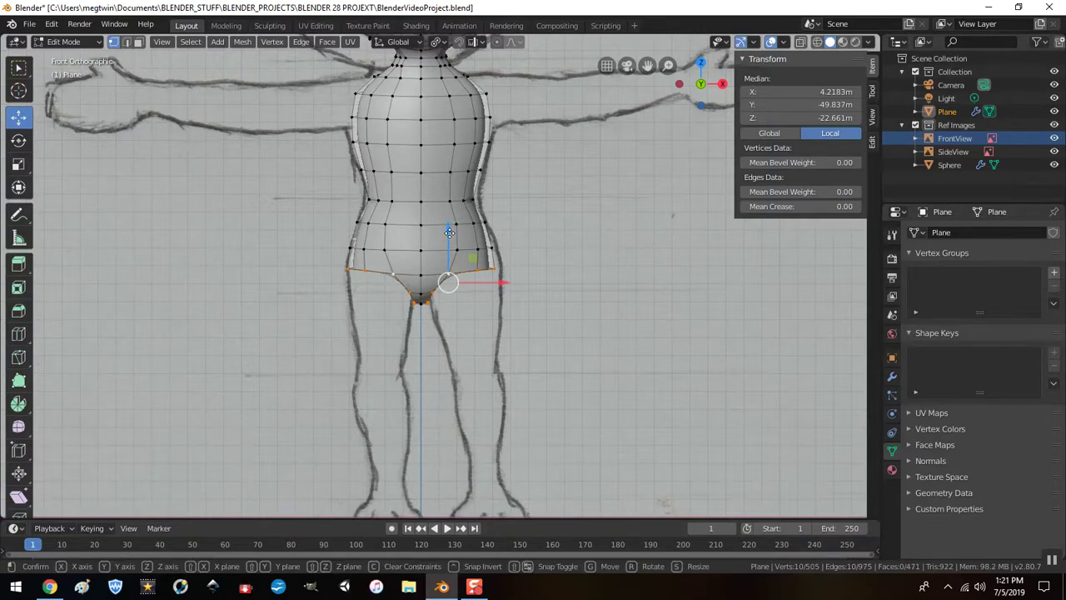
{"action": "left_click_drag", "start_coordinate": [449, 230], "coordinate": [451, 229]}
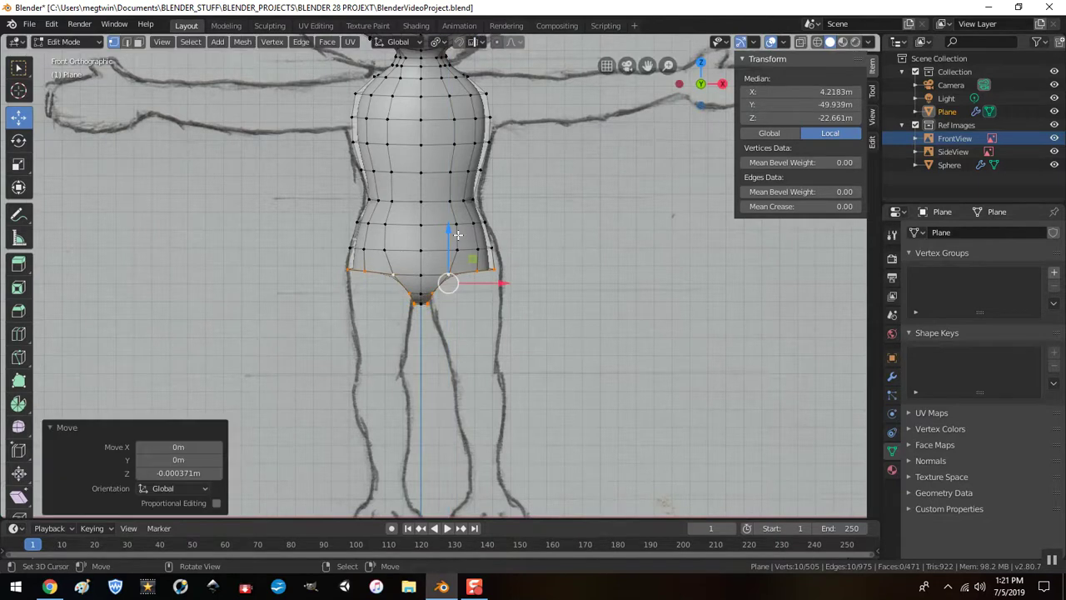
{"action": "key", "text": "Tab"}
{"action": "left_click", "coordinate": [560, 312]}
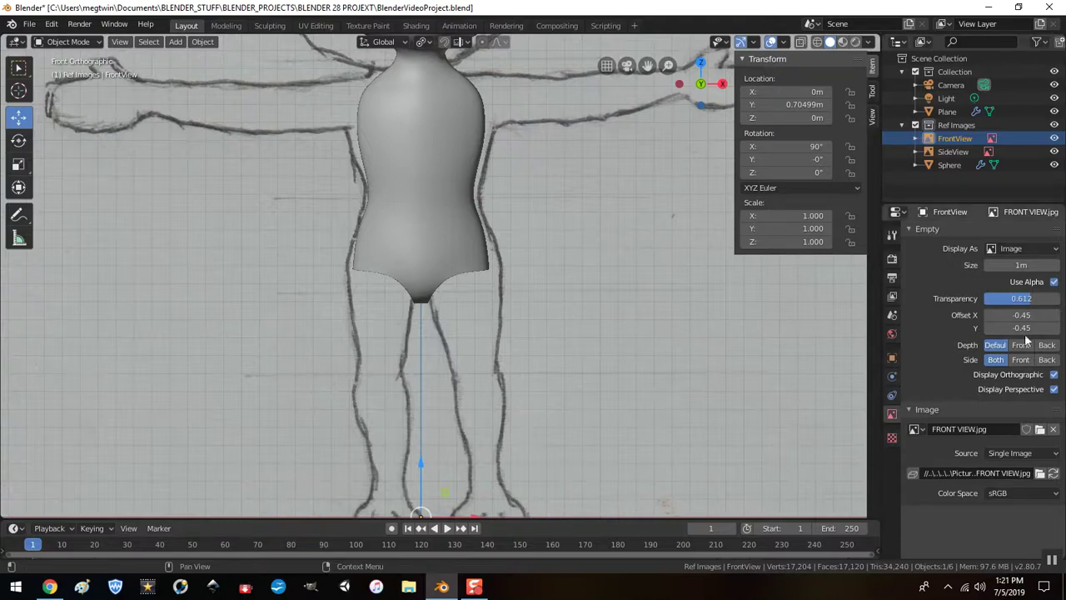
Step: Change the FrontView image's Offset X from -0.45 to -0.46, then select the body mesh
{"action": "left_click_drag", "start_coordinate": [1021, 315], "coordinate": [1017, 314]}
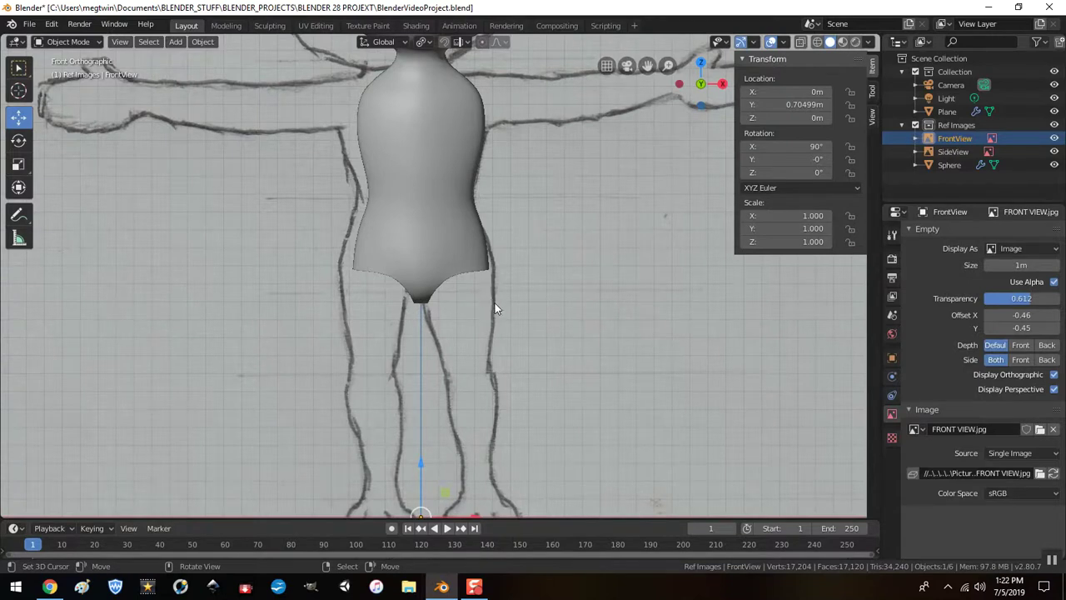
{"action": "left_click", "coordinate": [434, 231]}
Step: Extrude the hip opening downward once and flatten the new ring along Z
{"action": "key", "text": "Tab"}
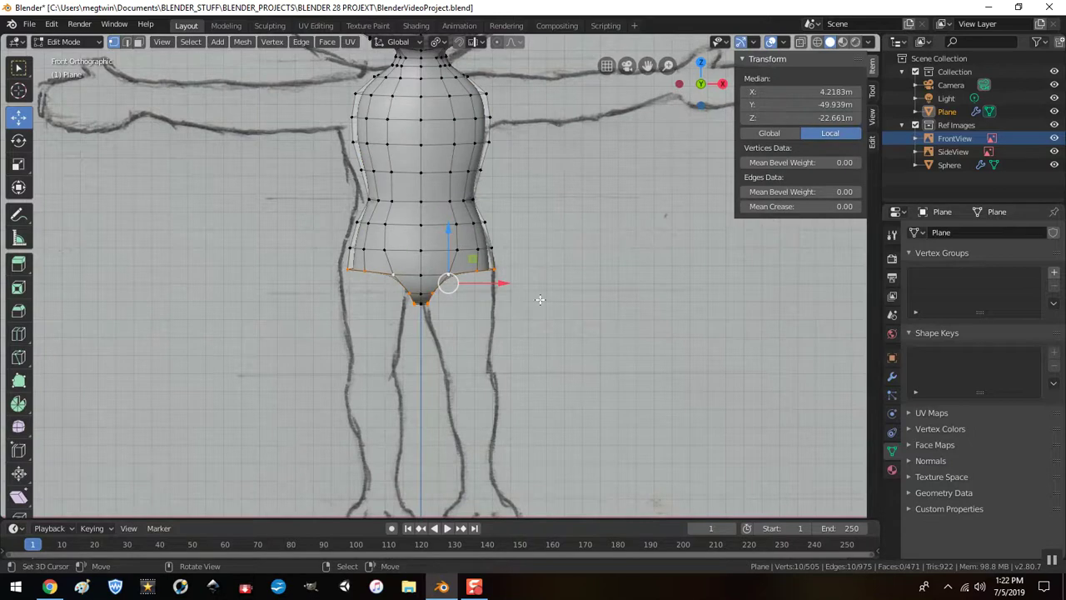
{"action": "key", "text": "e"}
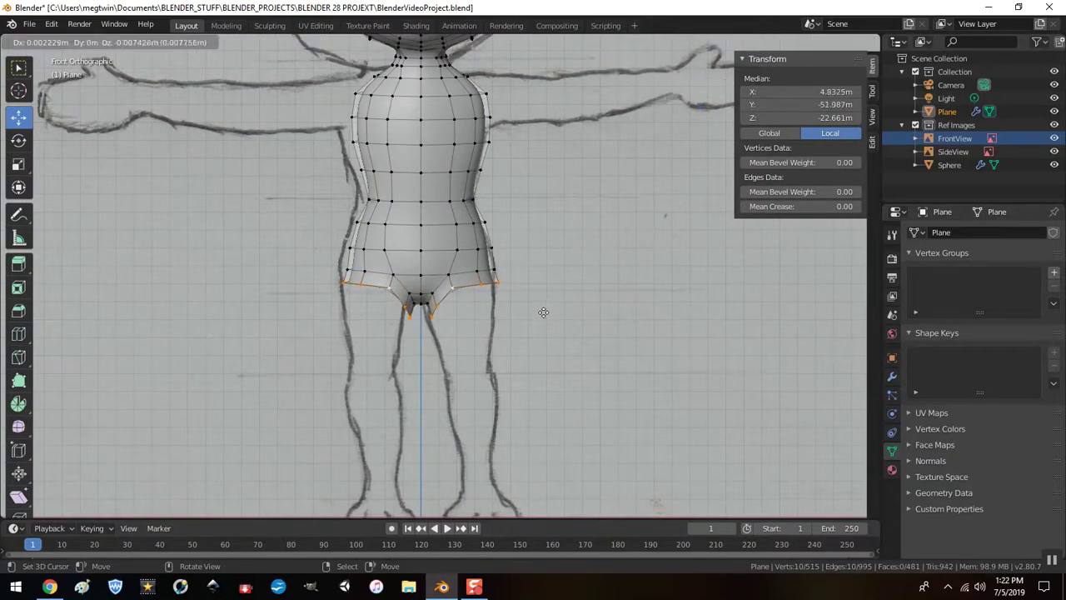
{"action": "left_click", "coordinate": [543, 313]}
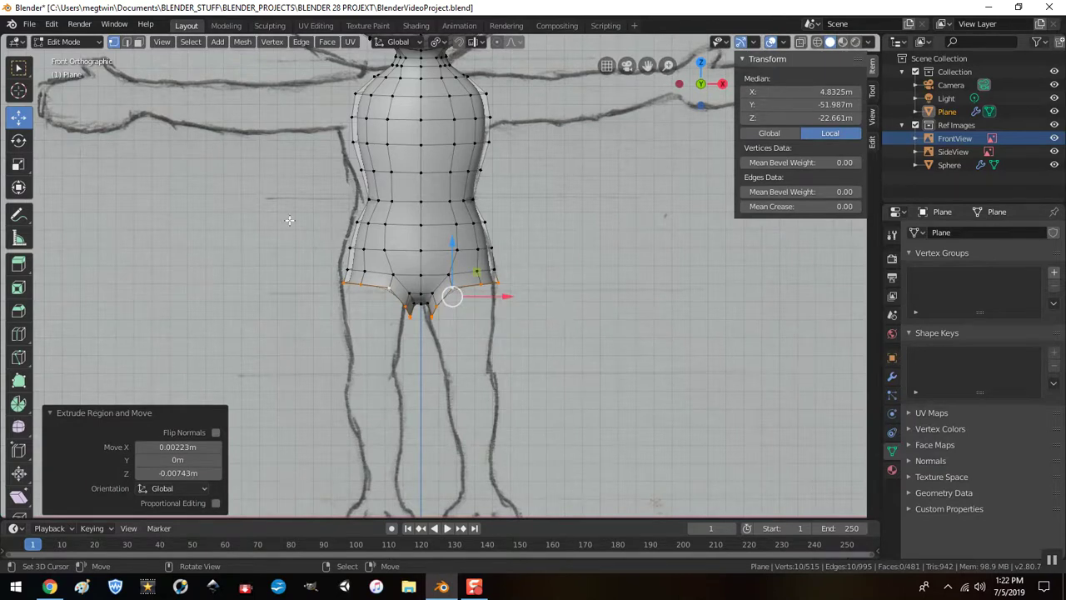
{"action": "left_click", "coordinate": [18, 164]}
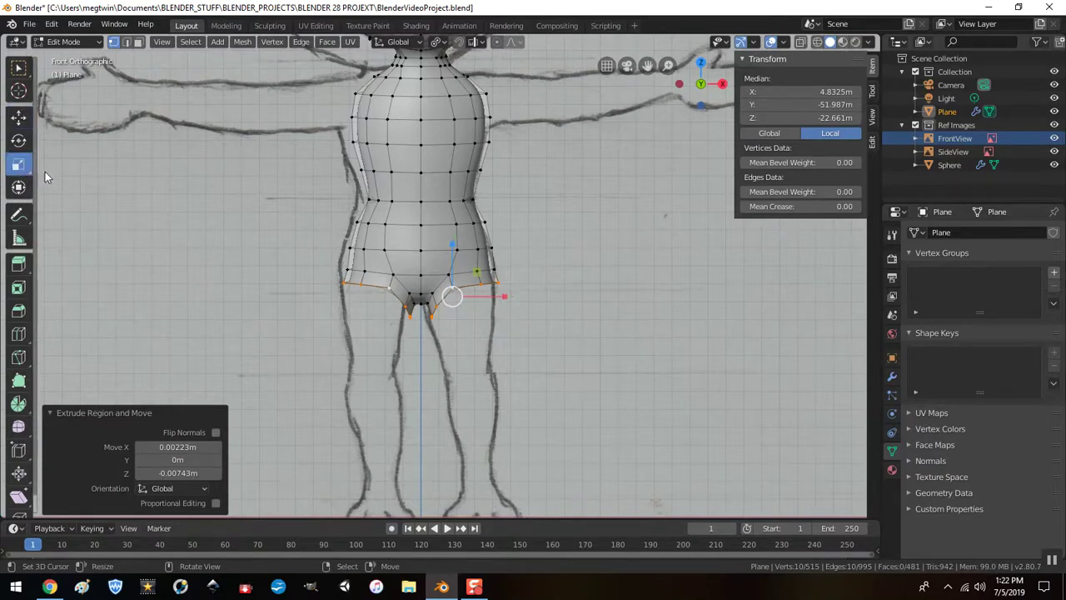
{"action": "left_click_drag", "start_coordinate": [454, 250], "coordinate": [461, 268]}
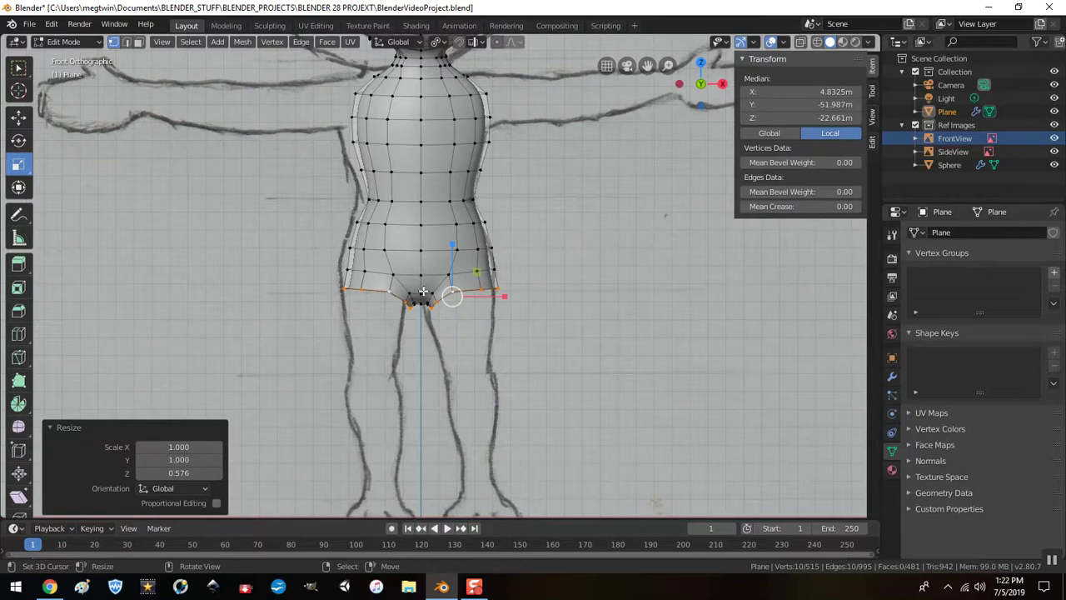
{"action": "key", "text": "shift+space"}
{"action": "key", "text": "g"}
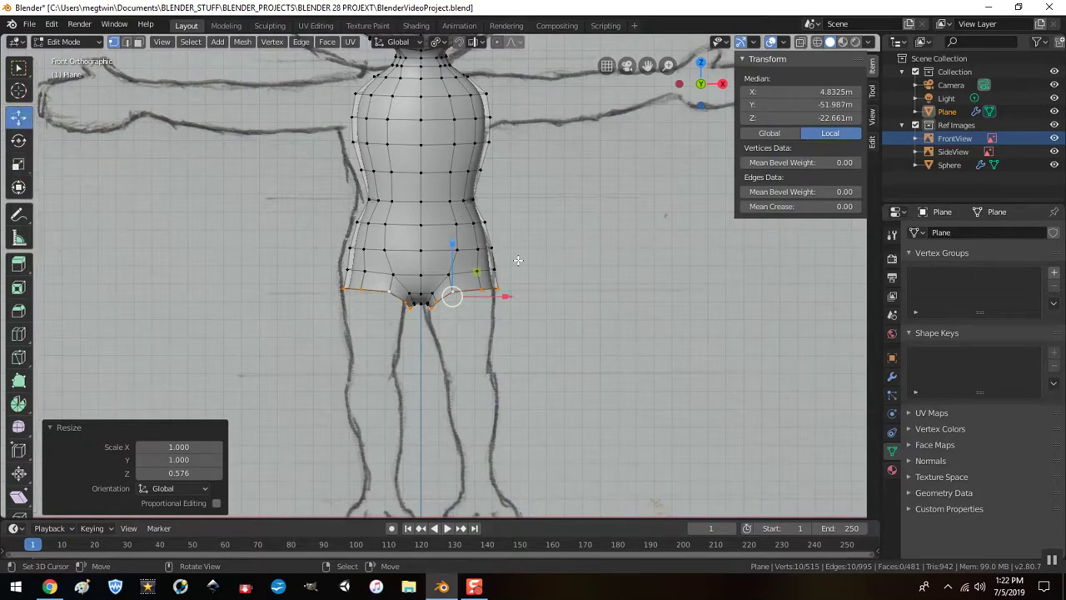
Step: Extrude the ring down a second time and scale it to Z 0.857 to level it
{"action": "key", "text": "e"}
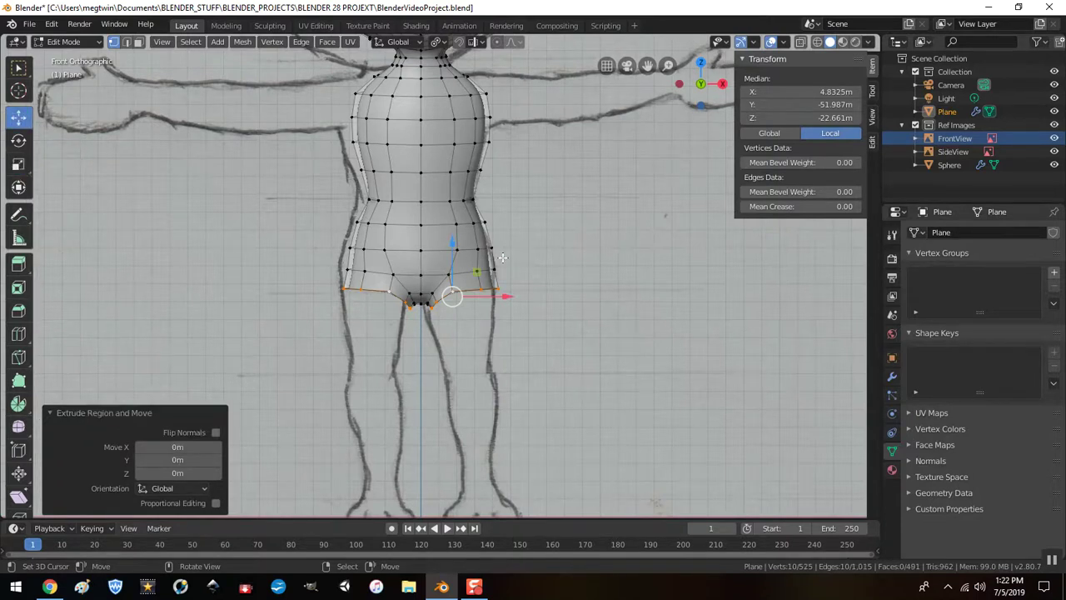
{"action": "left_click", "coordinate": [459, 259]}
{"action": "left_click", "coordinate": [18, 164]}
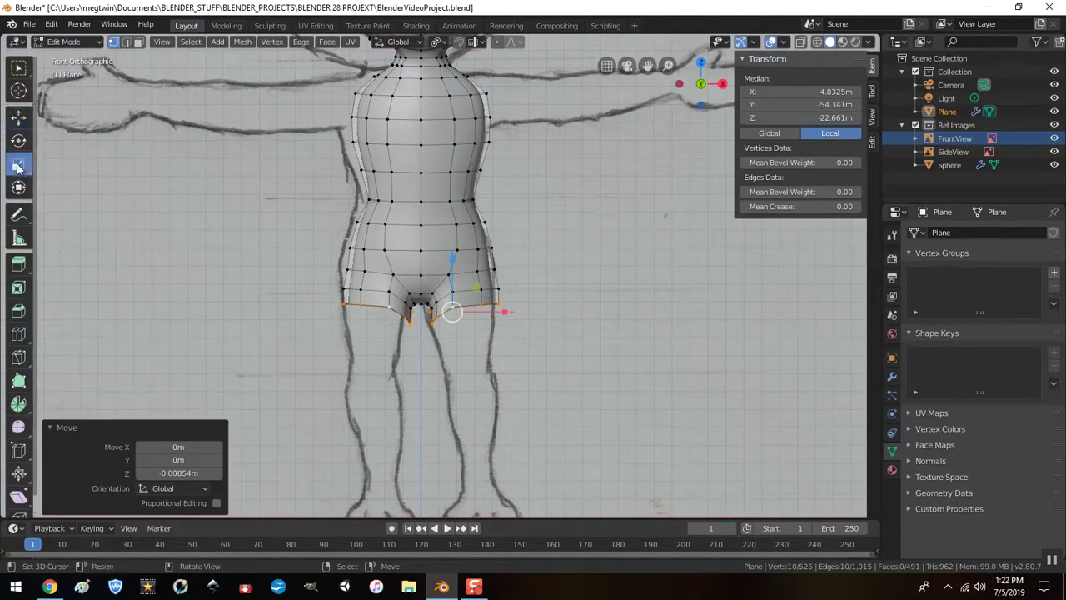
{"action": "left_click_drag", "start_coordinate": [451, 260], "coordinate": [457, 298]}
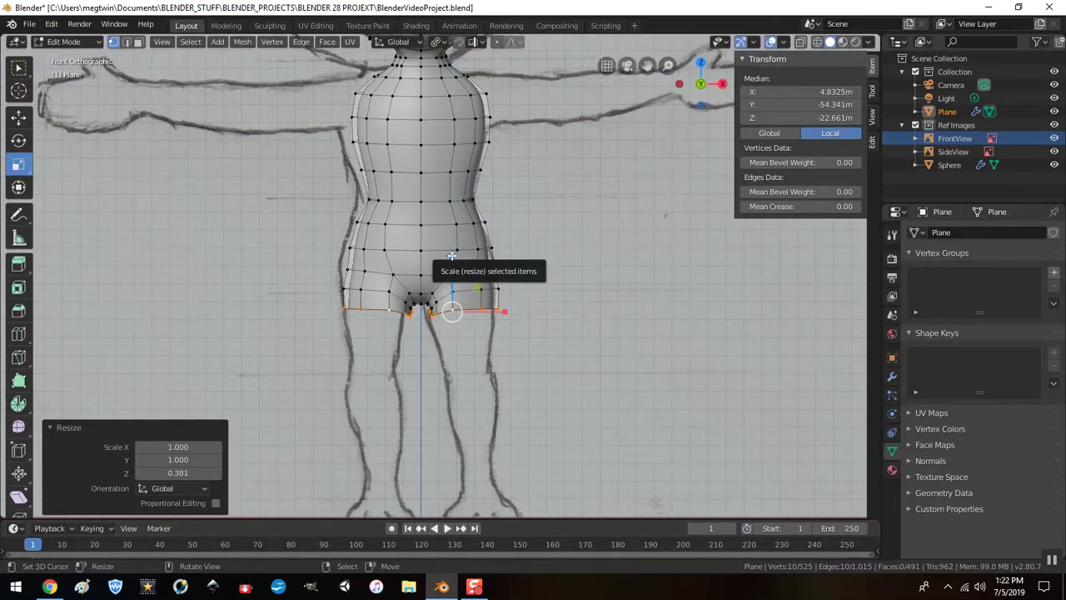
{"action": "left_click_drag", "start_coordinate": [452, 256], "coordinate": [552, 293]}
{"action": "scroll", "coordinate": [554, 304], "scroll_direction": "up", "scroll_amount": 3}
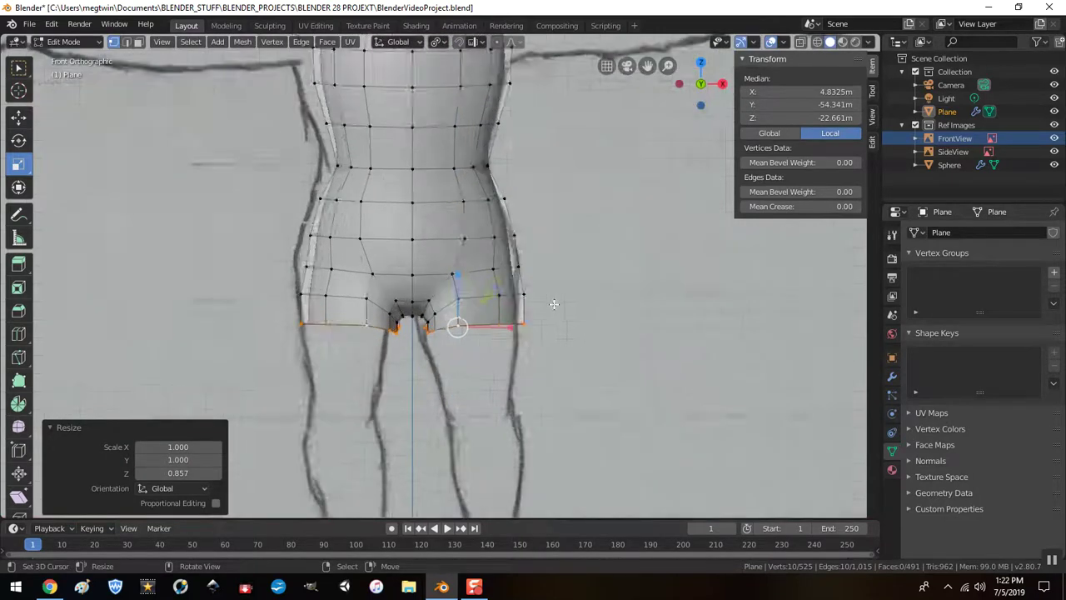
{"action": "scroll", "coordinate": [553, 304], "scroll_direction": "up", "scroll_amount": 2}
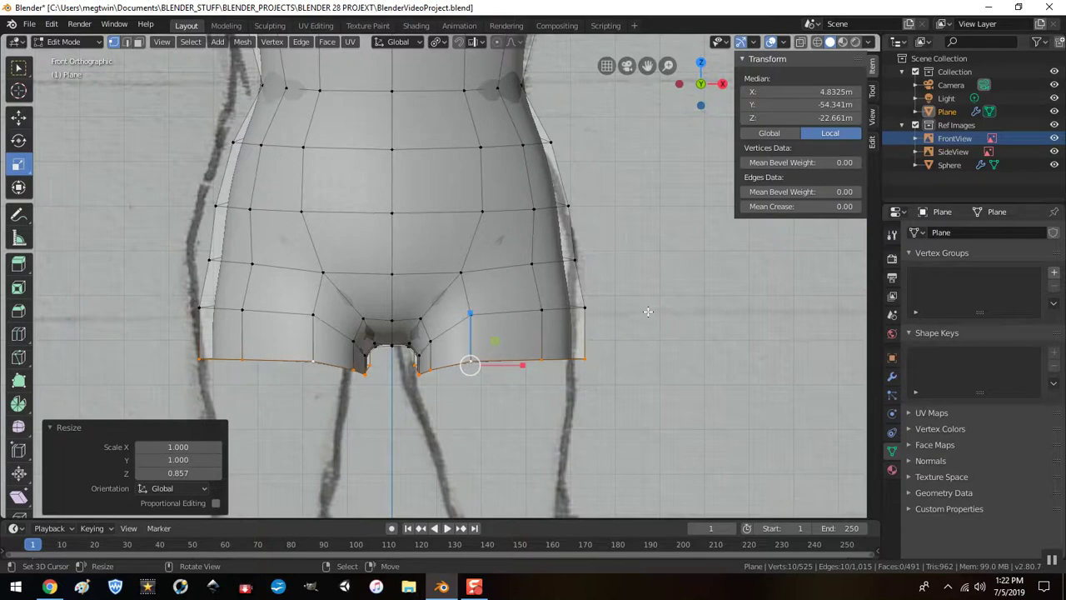
Step: Grow the selection into the hip face band and shift it -0.00209 m along X
{"action": "key", "text": "ctrl+KP_Add"}
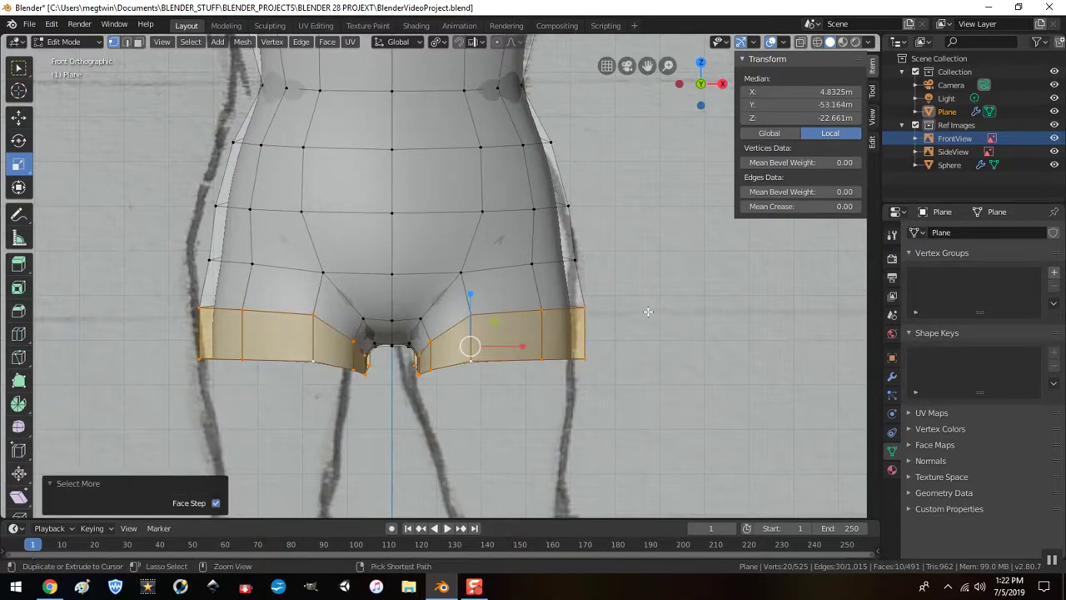
{"action": "key", "text": "ctrl+KP_Add"}
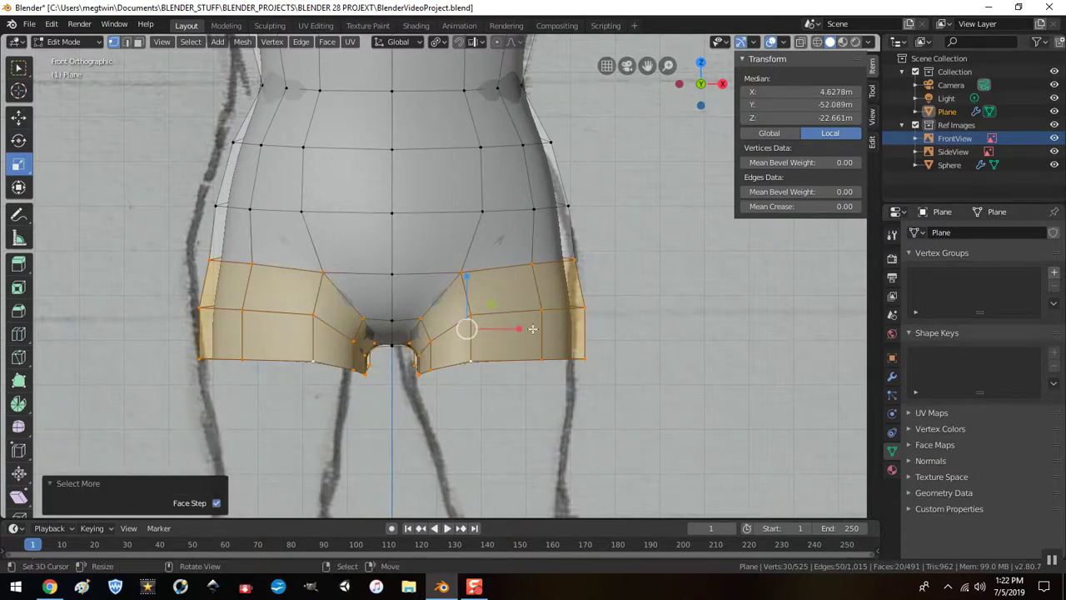
{"action": "key", "text": "s"}
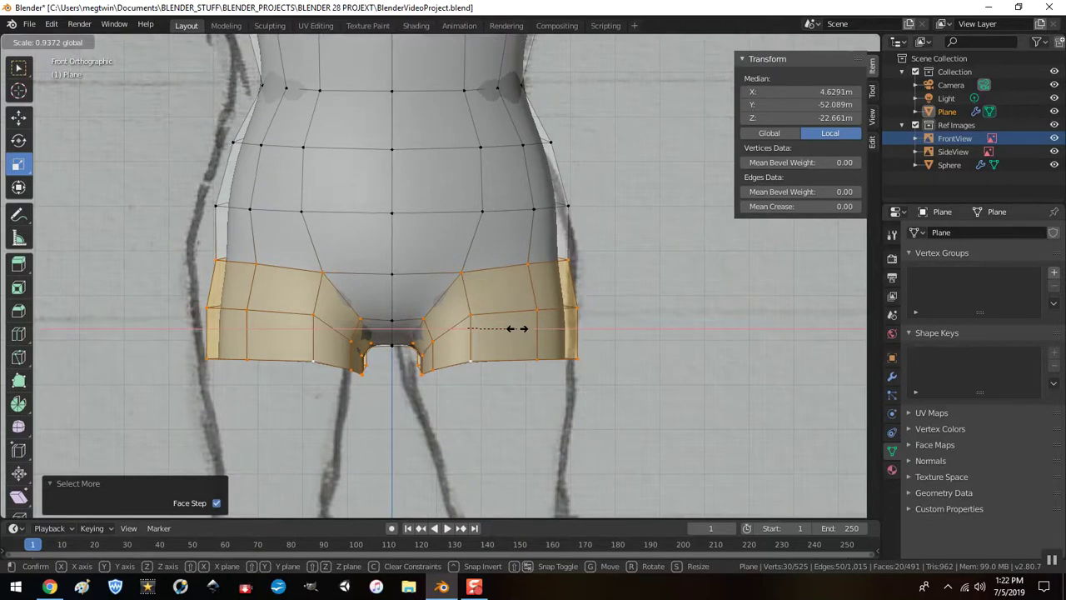
{"action": "left_click", "coordinate": [517, 328]}
{"action": "key", "text": "ctrl+z"}
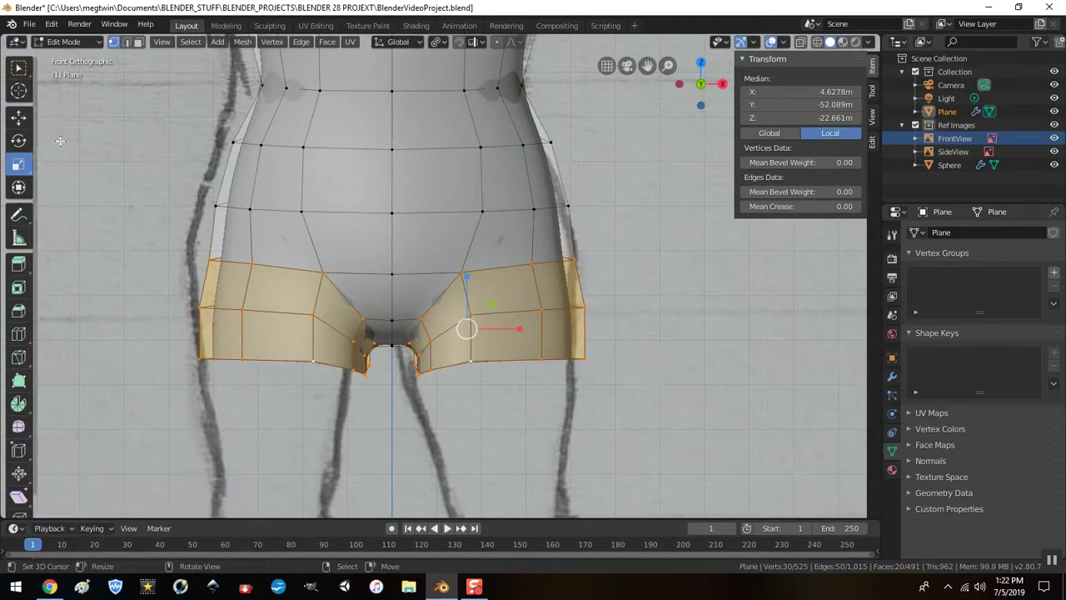
{"action": "left_click", "coordinate": [18, 116]}
{"action": "left_click_drag", "start_coordinate": [517, 329], "coordinate": [512, 336]}
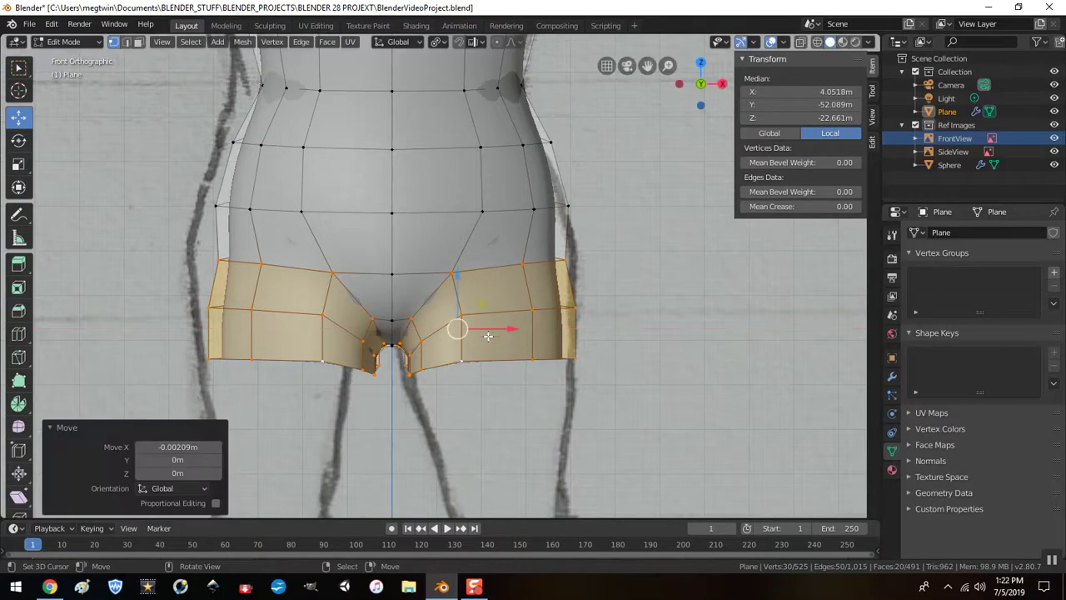
Step: Shift the band's middle edge loop -0.00134 m along X, then select the bottom hip loop
{"action": "left_click", "coordinate": [494, 314], "text": "alt"}
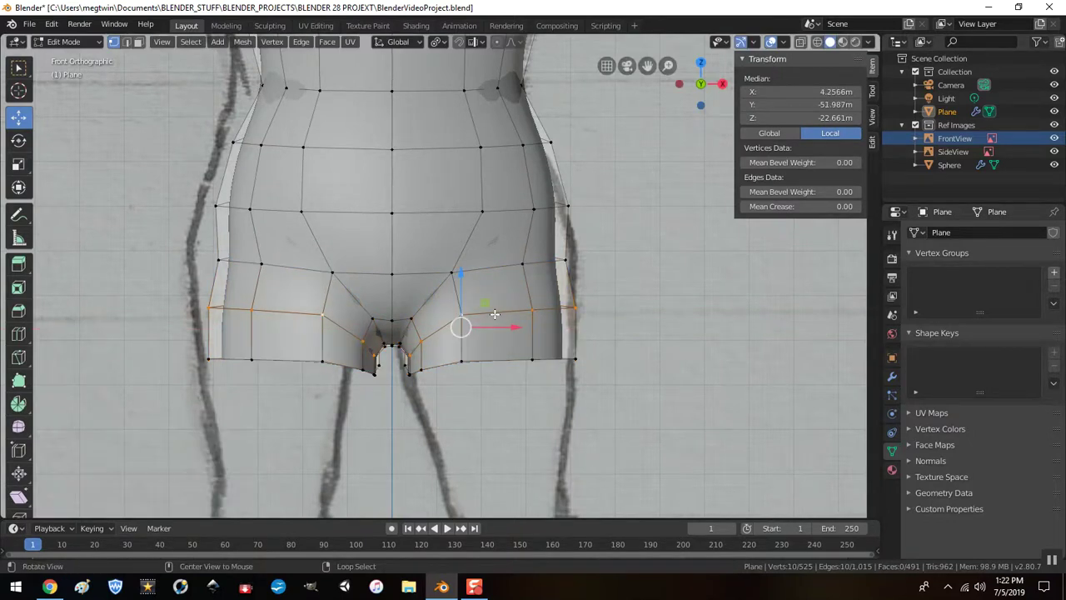
{"action": "key", "text": "g"}
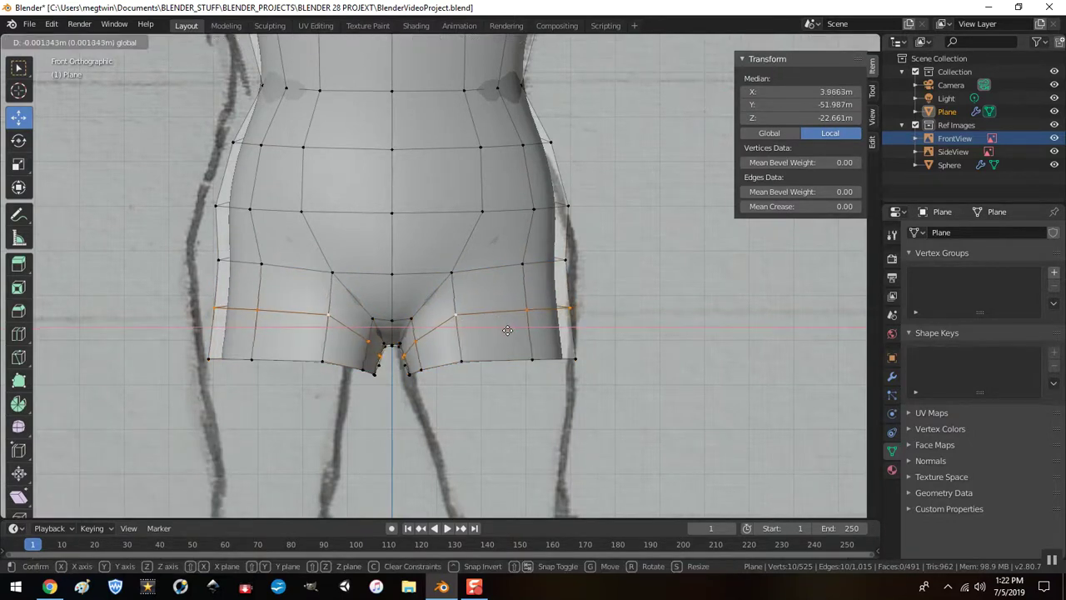
{"action": "left_click", "coordinate": [510, 329]}
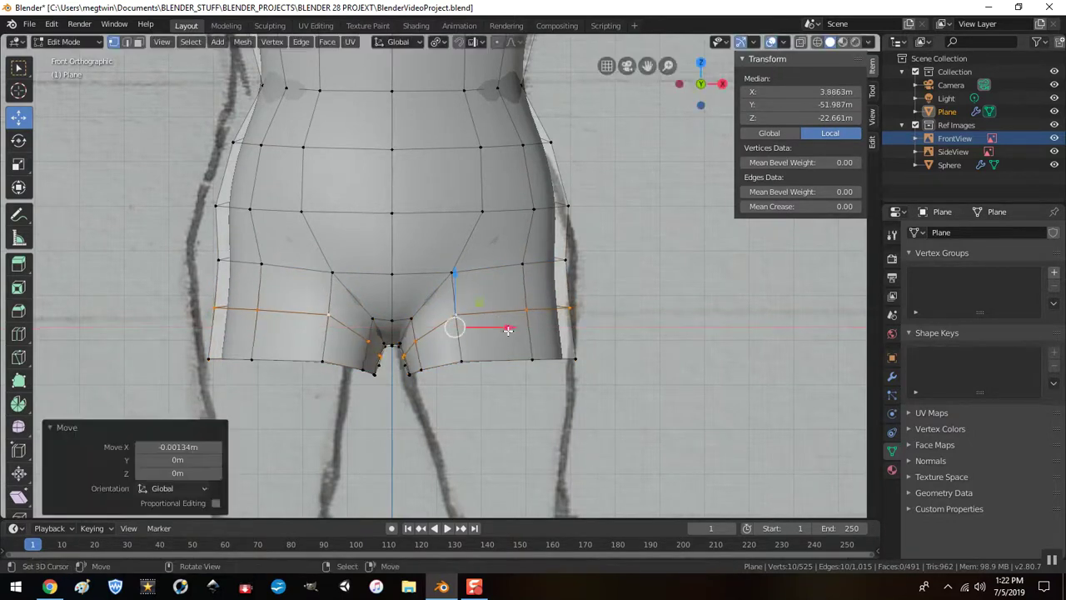
{"action": "left_click", "coordinate": [436, 369], "text": "alt"}
{"action": "mouse_move", "coordinate": [556, 372]}
{"action": "middle_mouse_down"}
{"action": "mouse_move", "coordinate": [627, 351]}
{"action": "mouse_move", "coordinate": [613, 317]}
{"action": "mouse_move", "coordinate": [535, 395]}
{"action": "mouse_move", "coordinate": [542, 364]}
{"action": "mouse_move", "coordinate": [493, 377]}
{"action": "middle_mouse_up"}
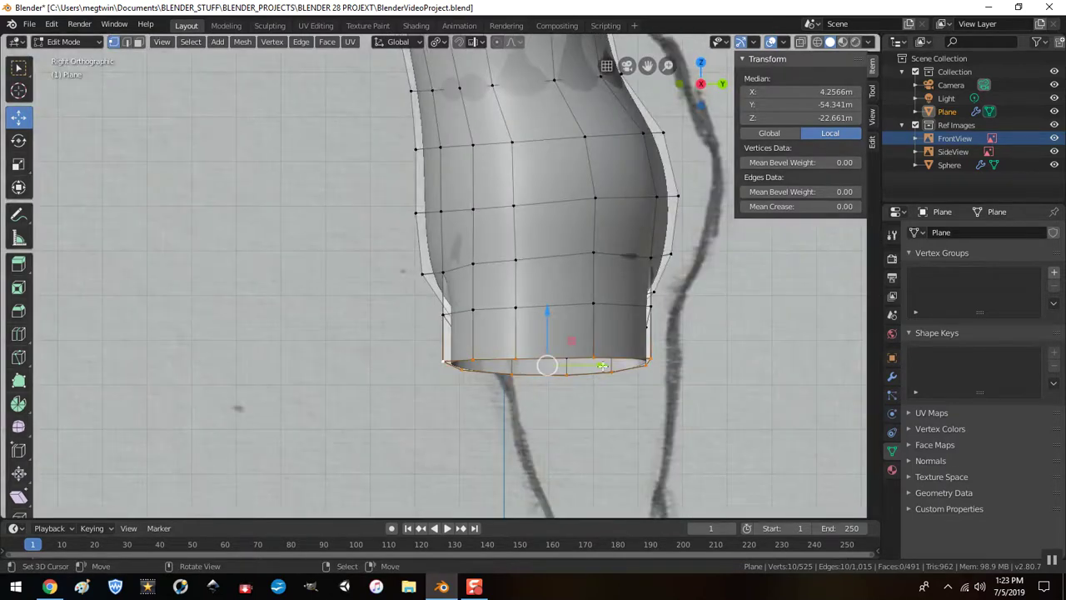
Step: Flatten the bottom hip ring into a level edge by scaling it to 0.344 on Z
{"action": "left_click", "coordinate": [17, 166]}
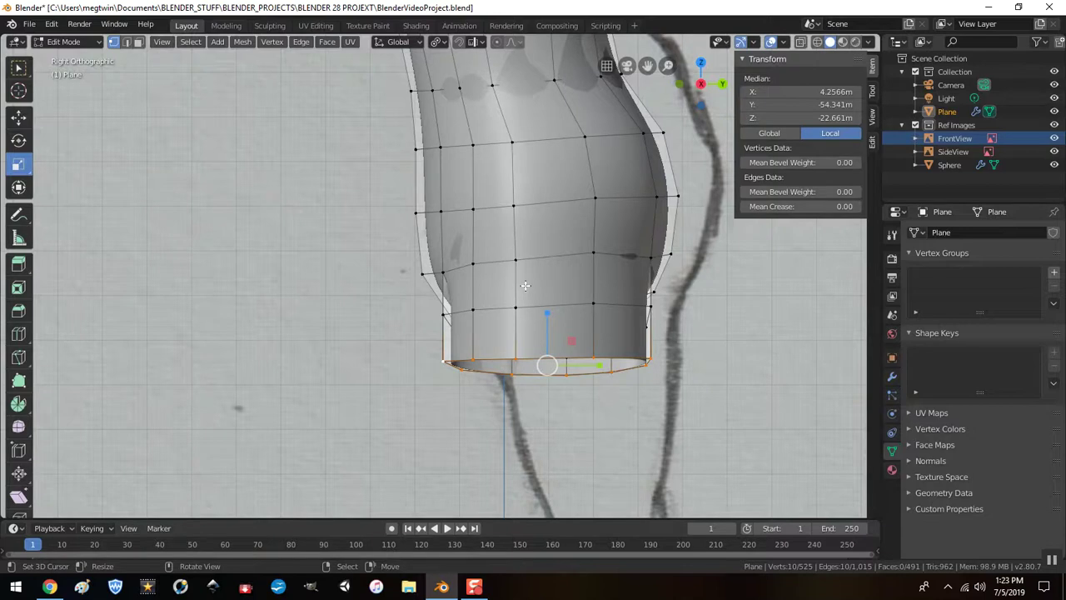
{"action": "left_click_drag", "start_coordinate": [548, 316], "coordinate": [548, 358]}
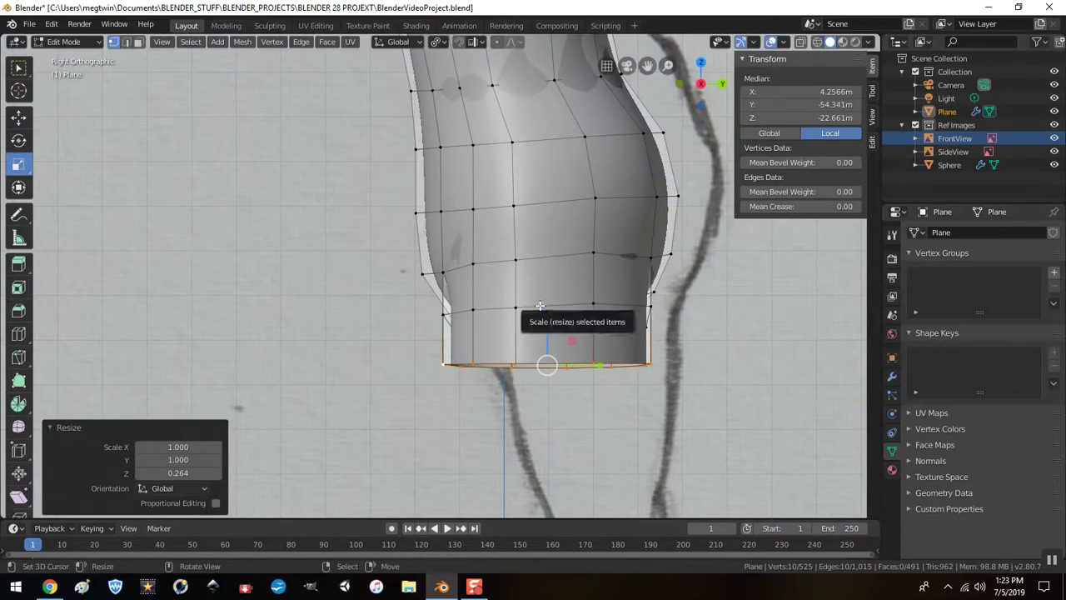
{"action": "left_click_drag", "start_coordinate": [546, 276], "coordinate": [544, 319]}
{"action": "middle_click_drag", "start_coordinate": [544, 319], "coordinate": [689, 277]}
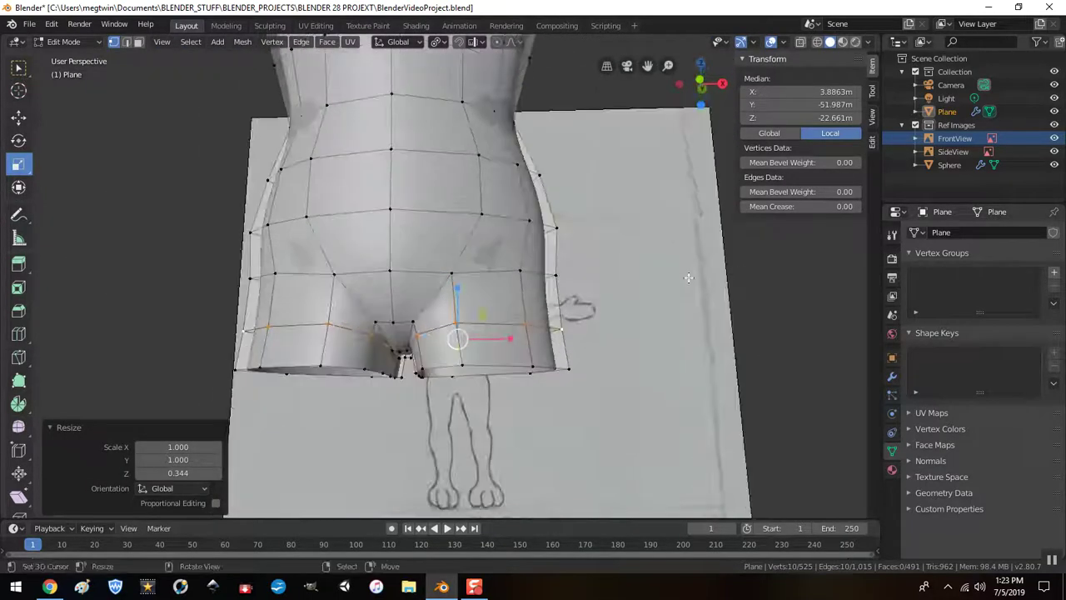
Step: Lower the loop above it by 0.0035 m, then reselect the bottom hip loop
{"action": "left_click", "coordinate": [18, 117]}
{"action": "left_click_drag", "start_coordinate": [457, 288], "coordinate": [460, 304]}
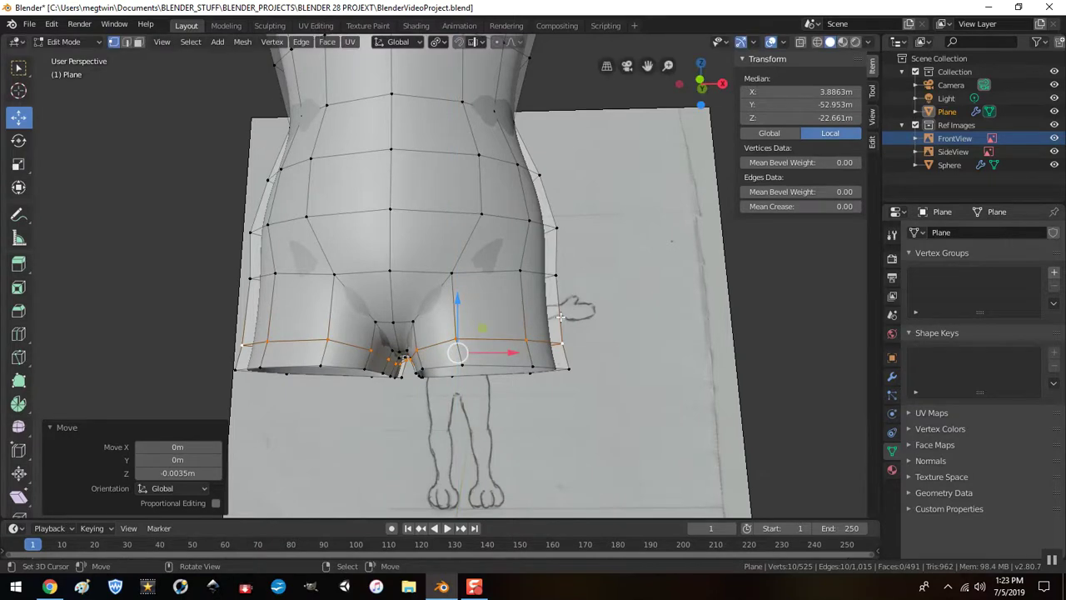
{"action": "middle_click_drag", "start_coordinate": [560, 317], "coordinate": [623, 359]}
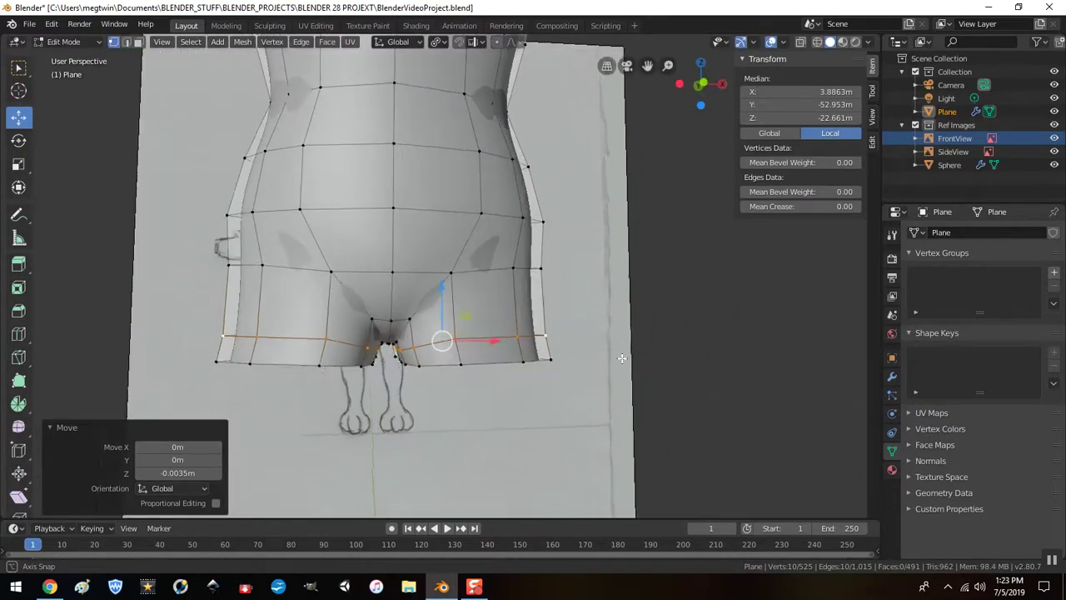
{"action": "left_click", "coordinate": [436, 364], "text": "alt"}
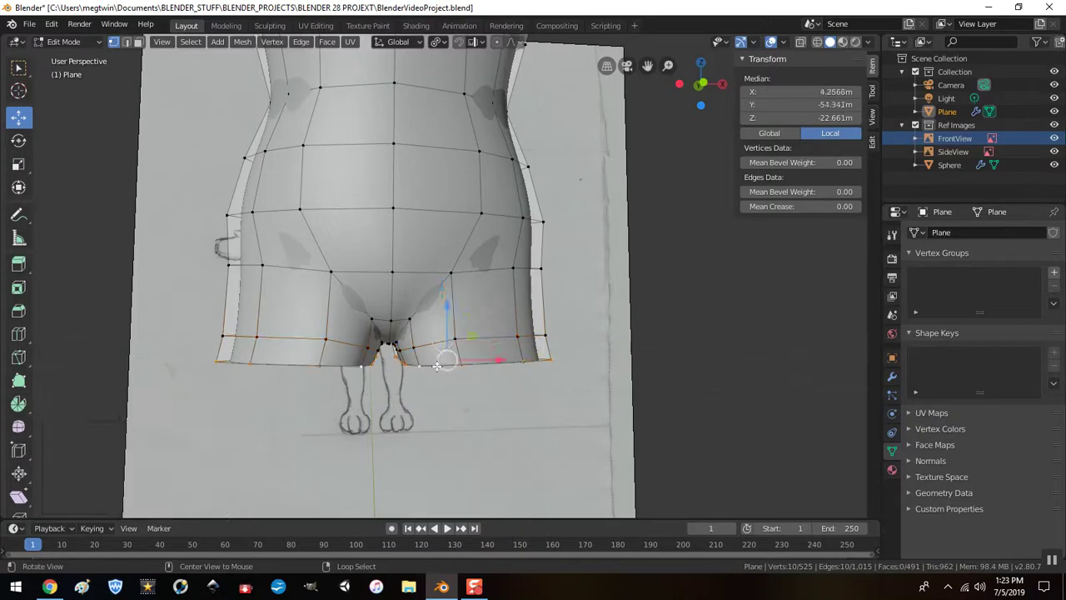
Step: In front view, reposition the bottom hip loop, then extrude it and lower the new loop
{"action": "key", "text": "KP_1"}
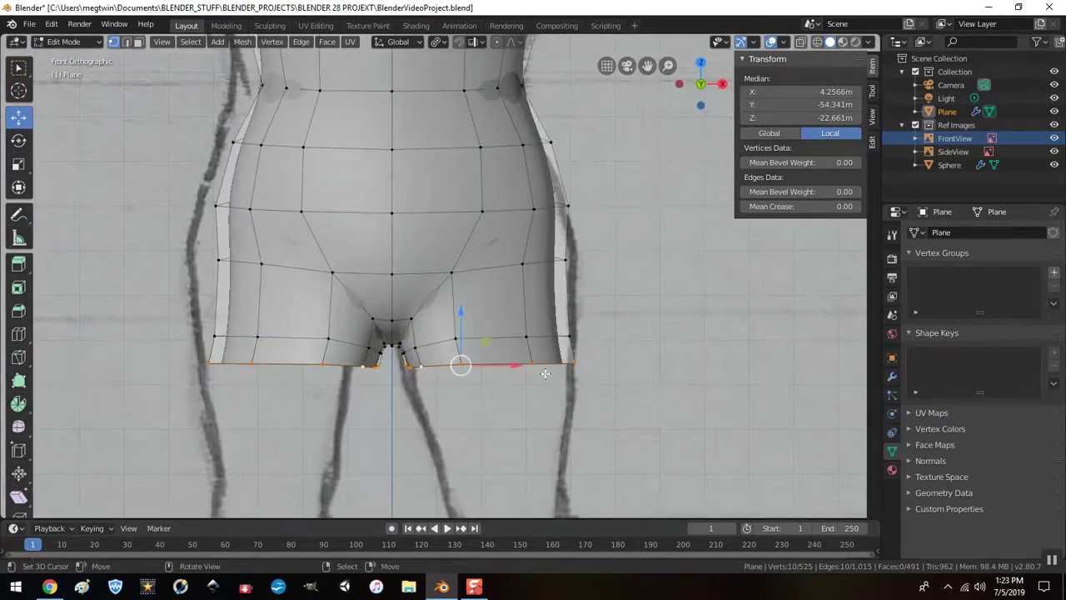
{"action": "key", "text": "g"}
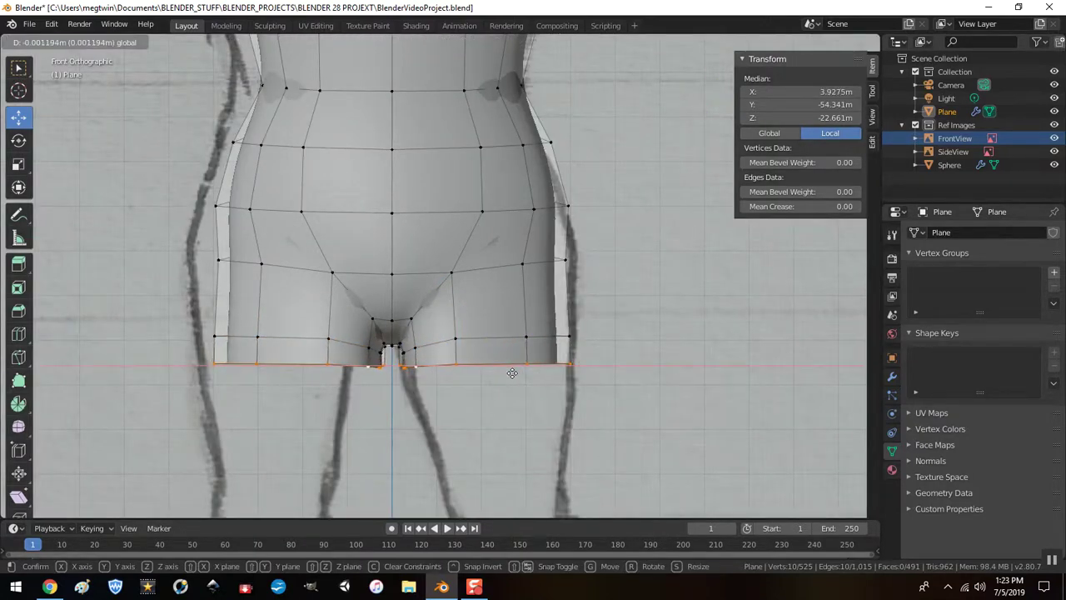
{"action": "left_click", "coordinate": [512, 372]}
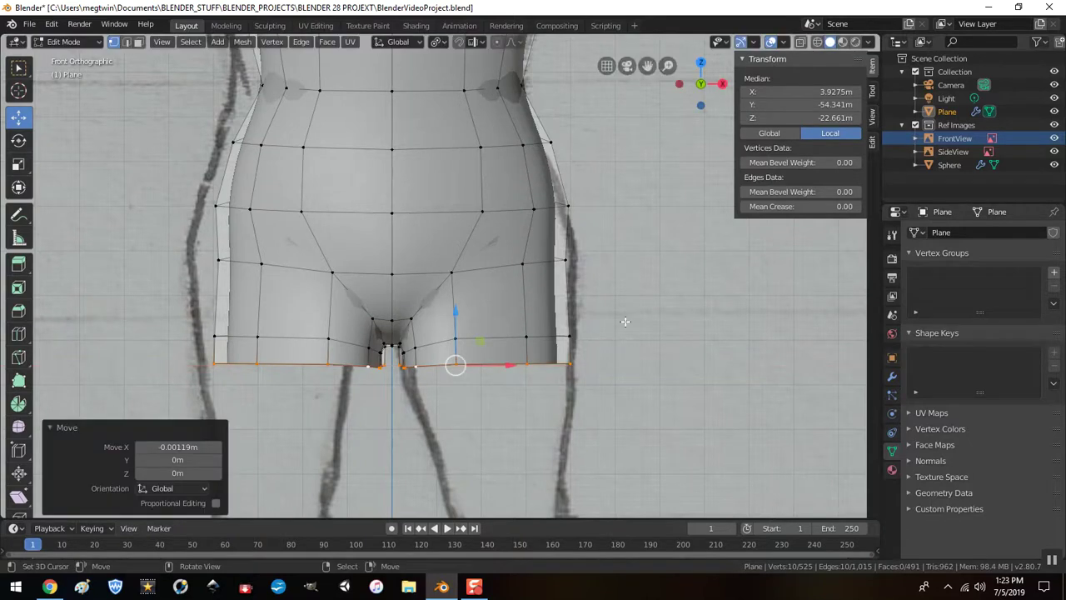
{"action": "scroll", "coordinate": [625, 321], "scroll_direction": "down", "scroll_amount": 8}
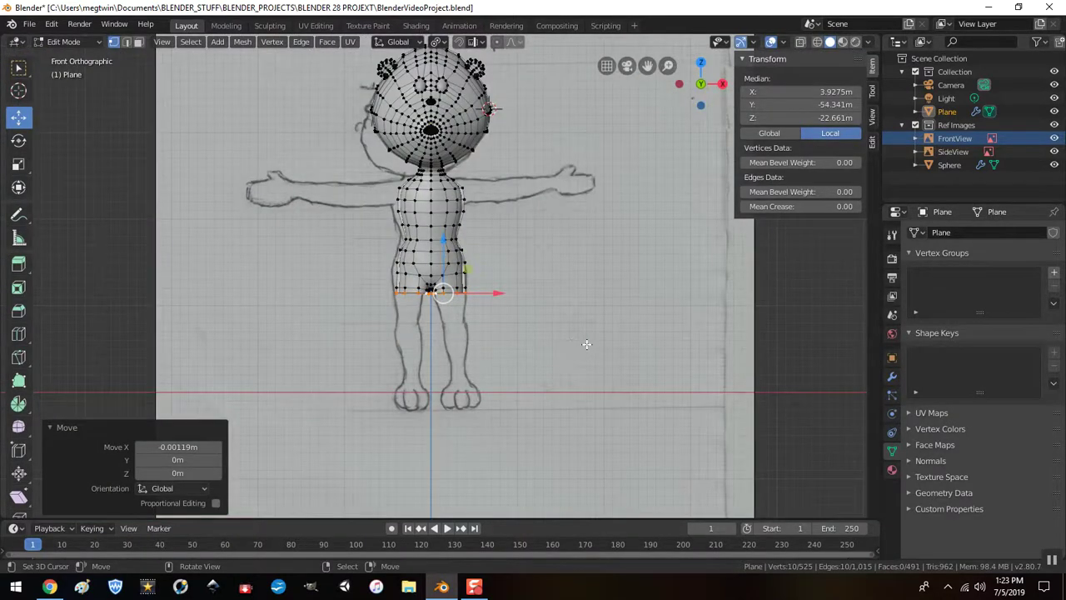
{"action": "scroll", "coordinate": [586, 344], "scroll_direction": "up", "scroll_amount": 5}
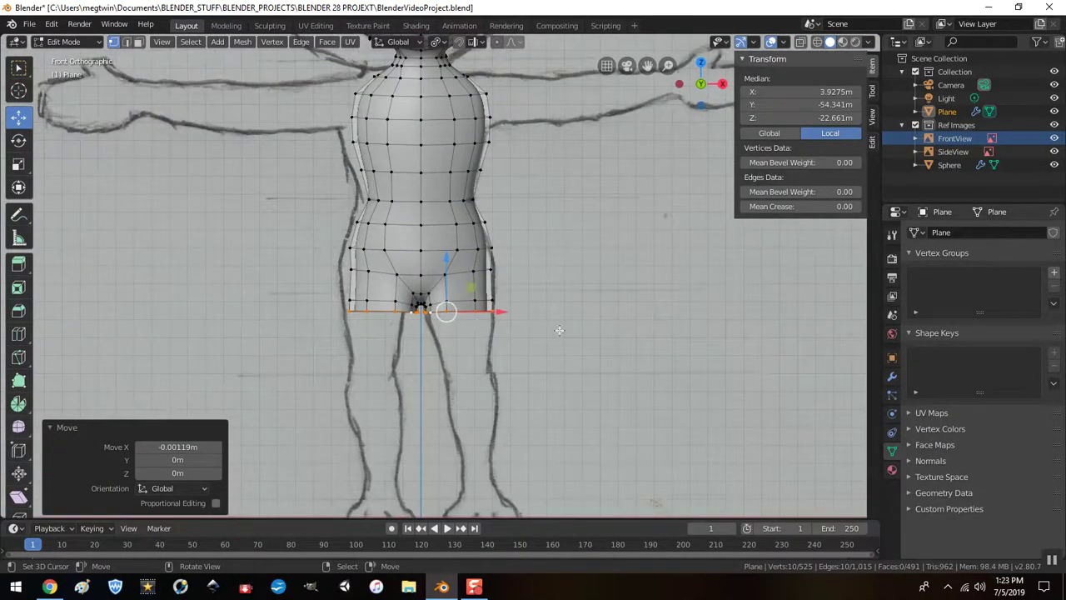
{"action": "key", "text": "e"}
{"action": "right_click", "coordinate": [556, 329]}
{"action": "key", "text": "g"}
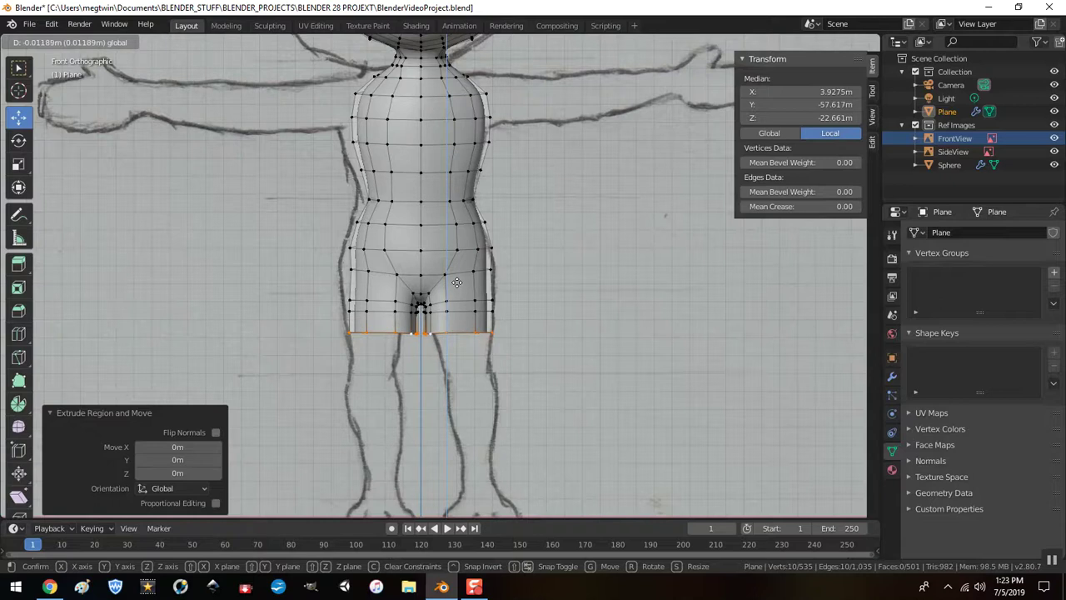
{"action": "left_click", "coordinate": [458, 286]}
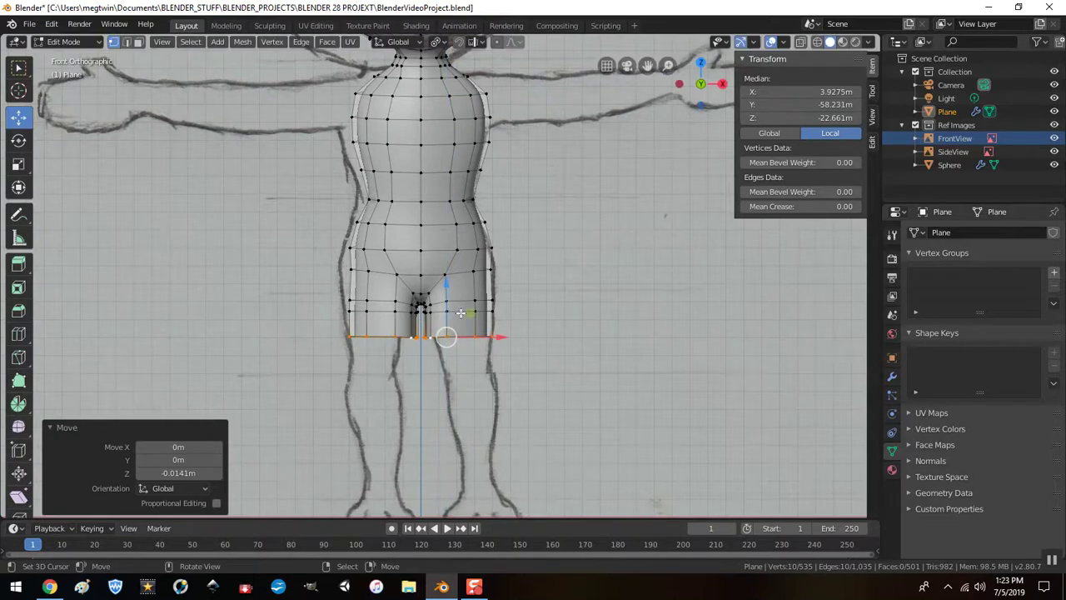
Step: Lower the new face band along Z and narrow its bottom loop to 0.867
{"action": "key", "text": "ctrl+KP_Add"}
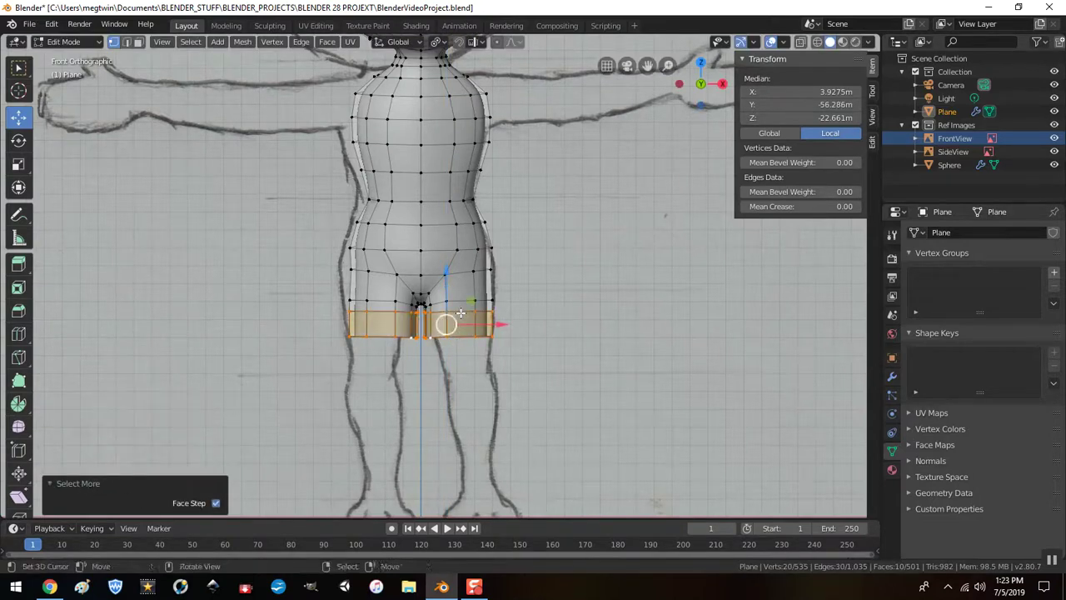
{"action": "key", "text": "g"}
{"action": "key", "text": "z"}
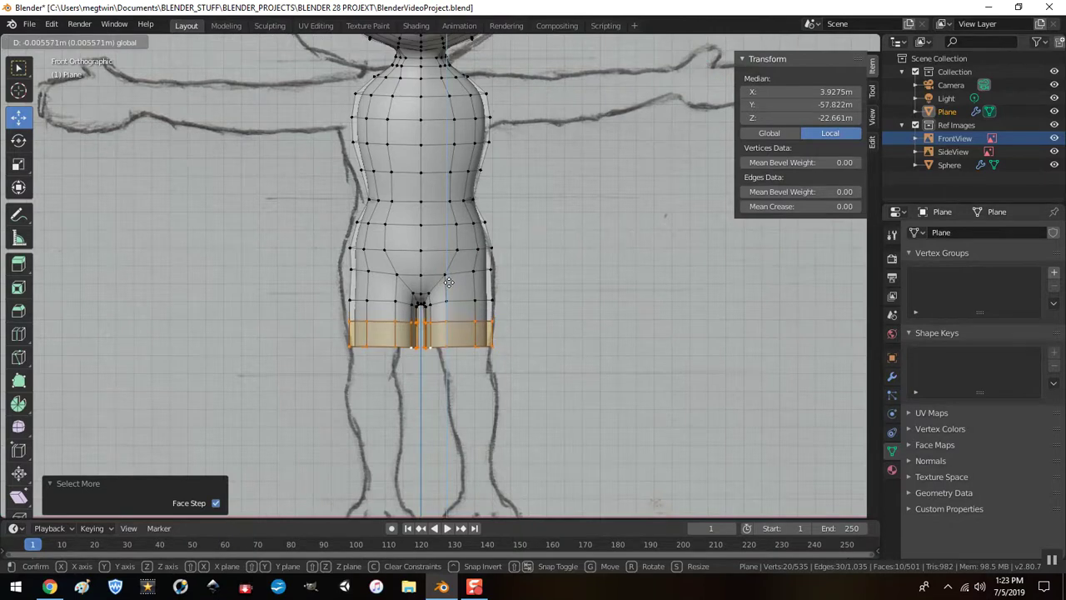
{"action": "left_click", "coordinate": [449, 281]}
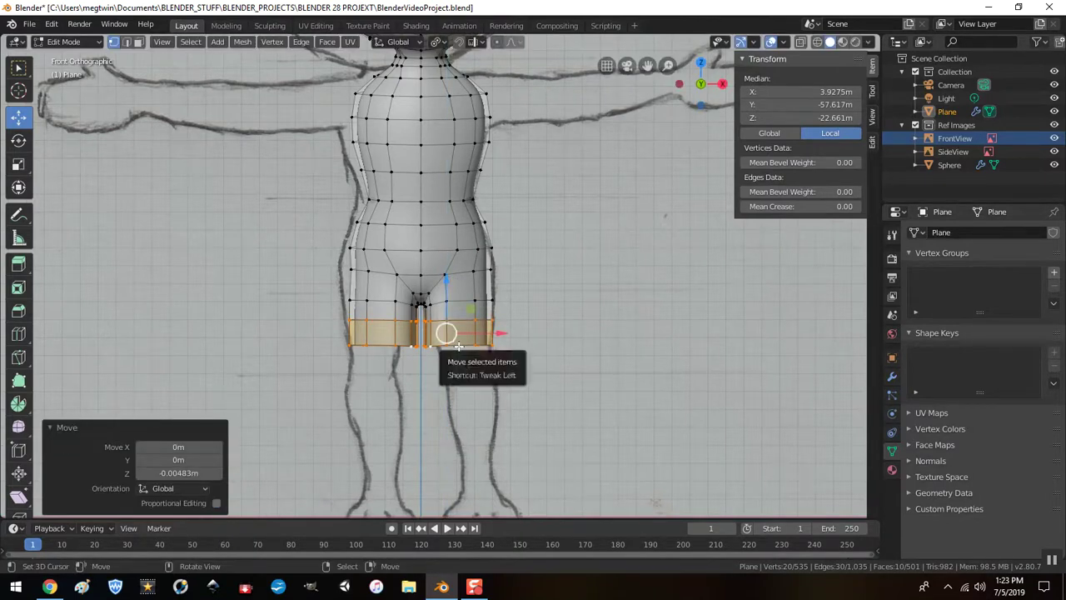
{"action": "left_click", "coordinate": [459, 348], "text": "alt"}
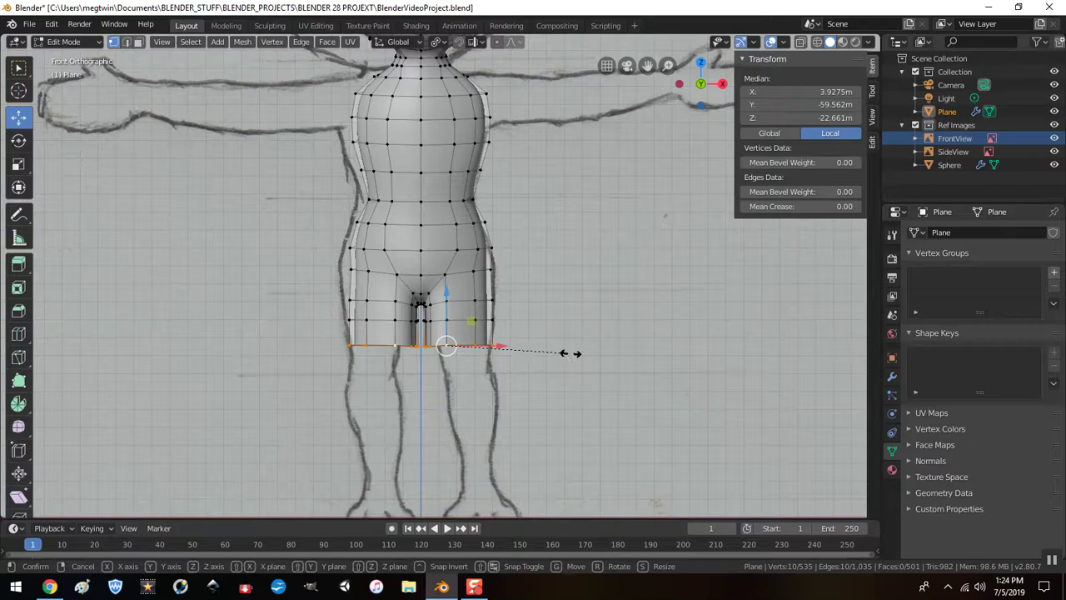
{"action": "key", "text": "s"}
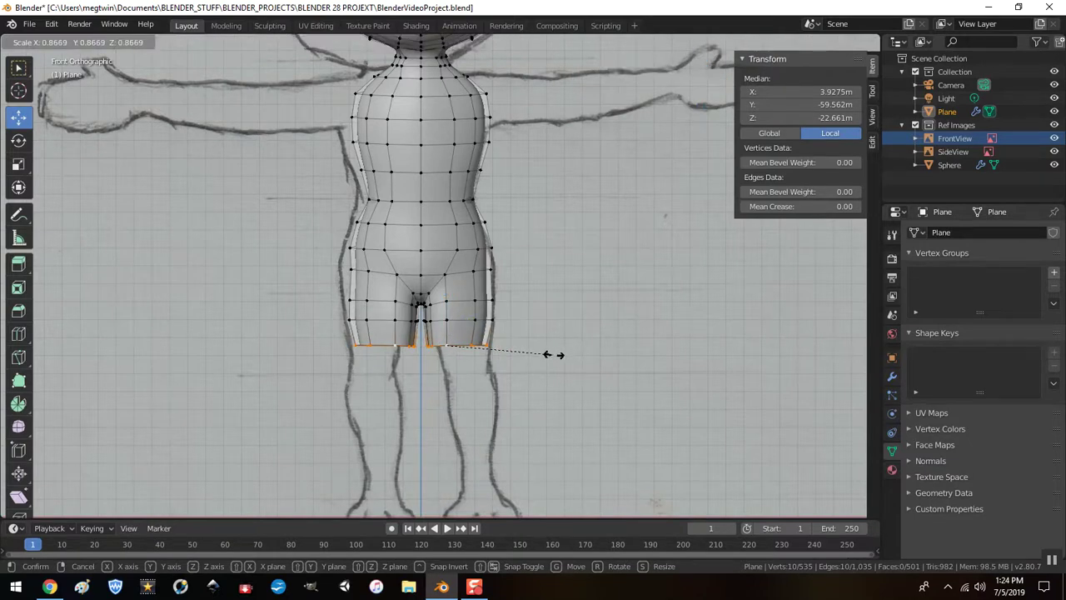
{"action": "left_click", "coordinate": [554, 355]}
Step: Extrude the bottom loop down along the thighs and shrink it to 0.821
{"action": "key", "text": "e"}
{"action": "right_click", "coordinate": [534, 343]}
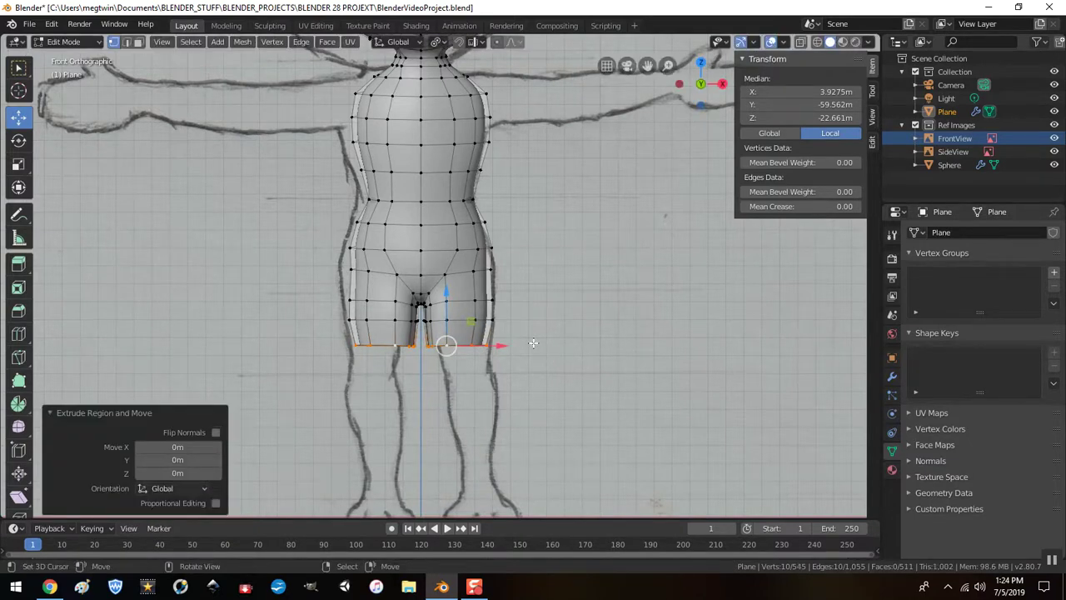
{"action": "left_click_drag", "start_coordinate": [445, 295], "coordinate": [532, 363]}
{"action": "key", "text": "s"}
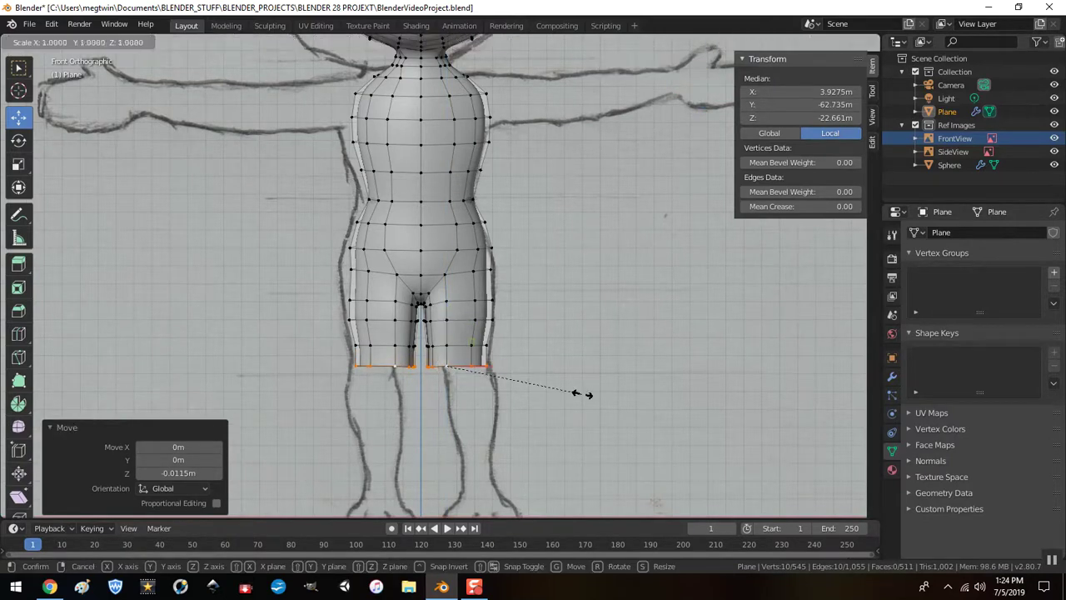
{"action": "left_click", "coordinate": [557, 390]}
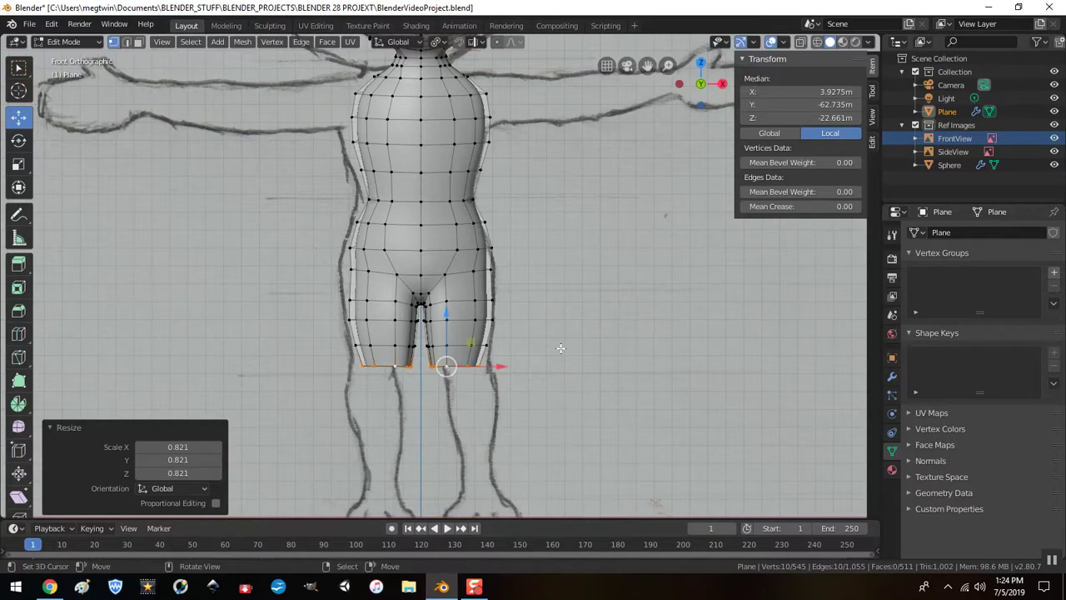
Step: Extrude two more loops downward and nudge the leg-bottom vertices sideways along X
{"action": "key", "text": "e"}
{"action": "right_click", "coordinate": [458, 313]}
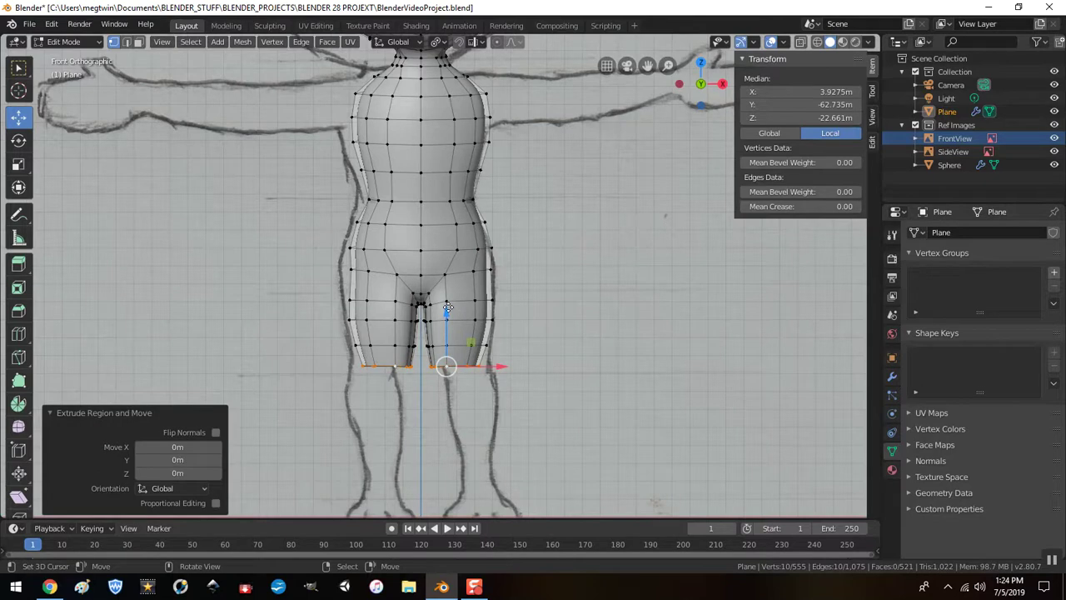
{"action": "key", "text": "g"}
{"action": "left_click", "coordinate": [448, 314]}
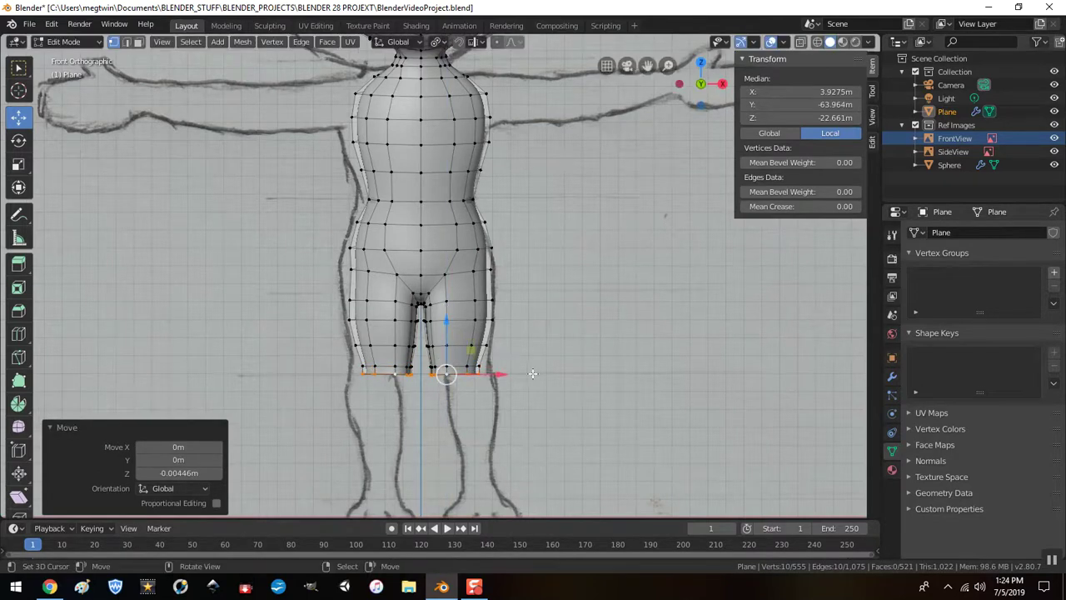
{"action": "left_click", "coordinate": [535, 373]}
{"action": "key", "text": "e"}
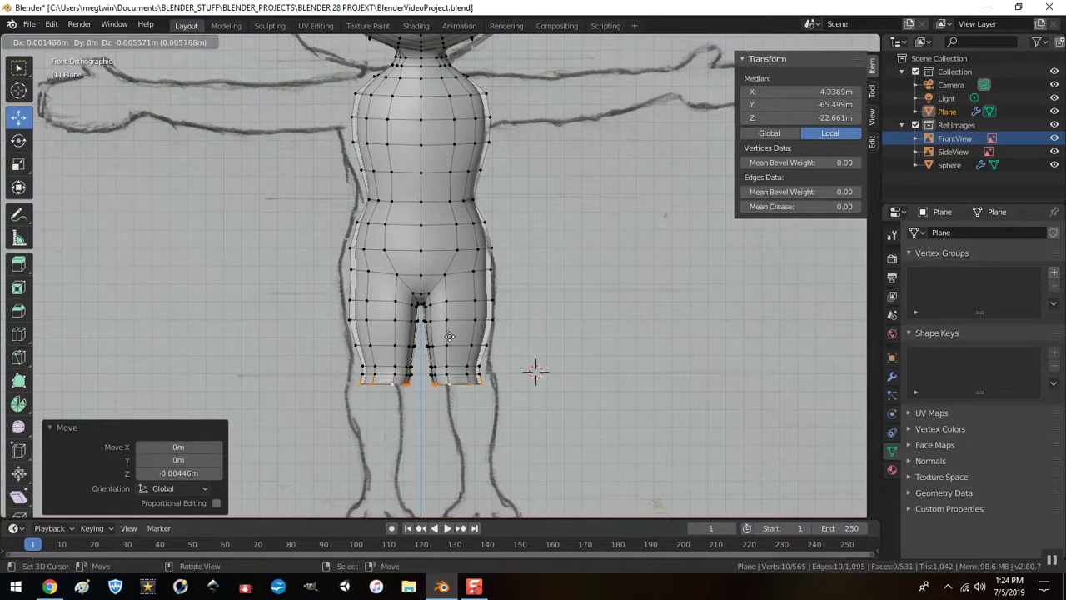
{"action": "left_click", "coordinate": [450, 332]}
{"action": "key", "text": "g"}
{"action": "key", "text": "x"}
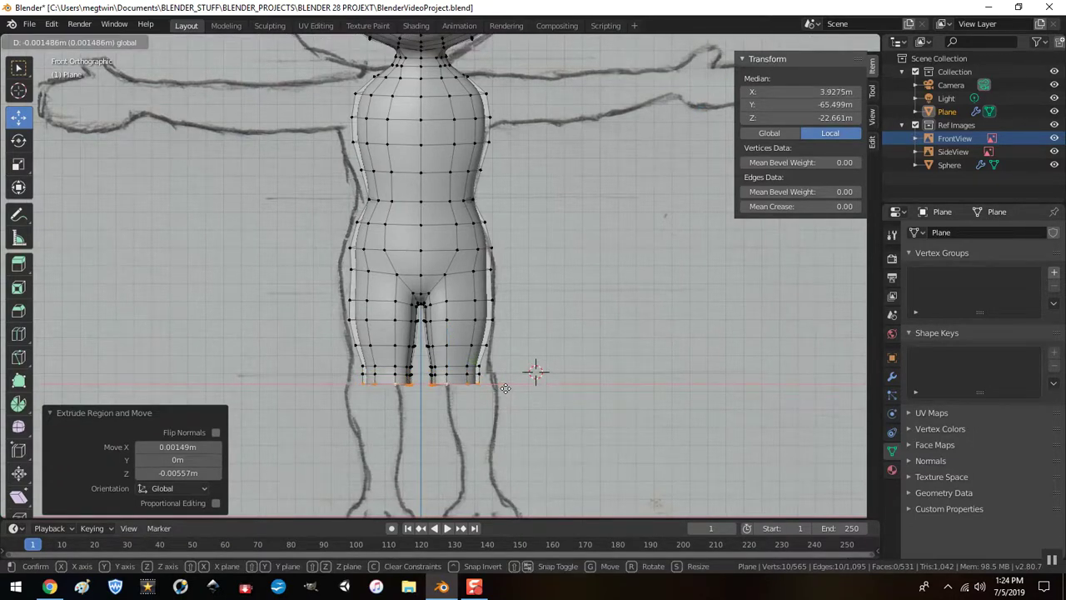
{"action": "left_click", "coordinate": [506, 388]}
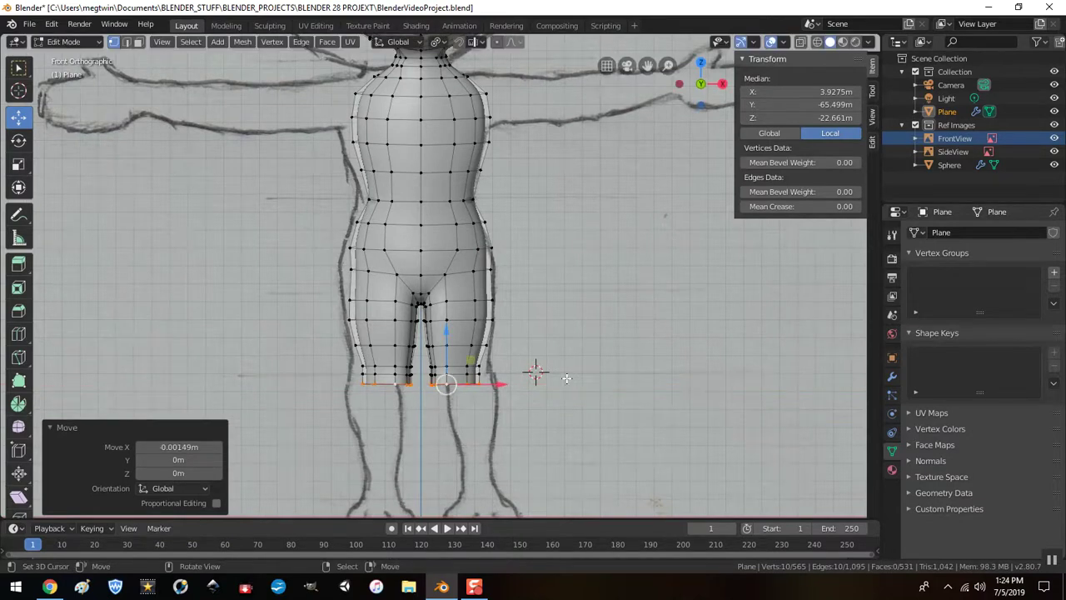
Step: Extrude the leg bottoms downward and widen the new ring to 1.092
{"action": "scroll", "coordinate": [602, 360], "scroll_direction": "down", "scroll_amount": 3}
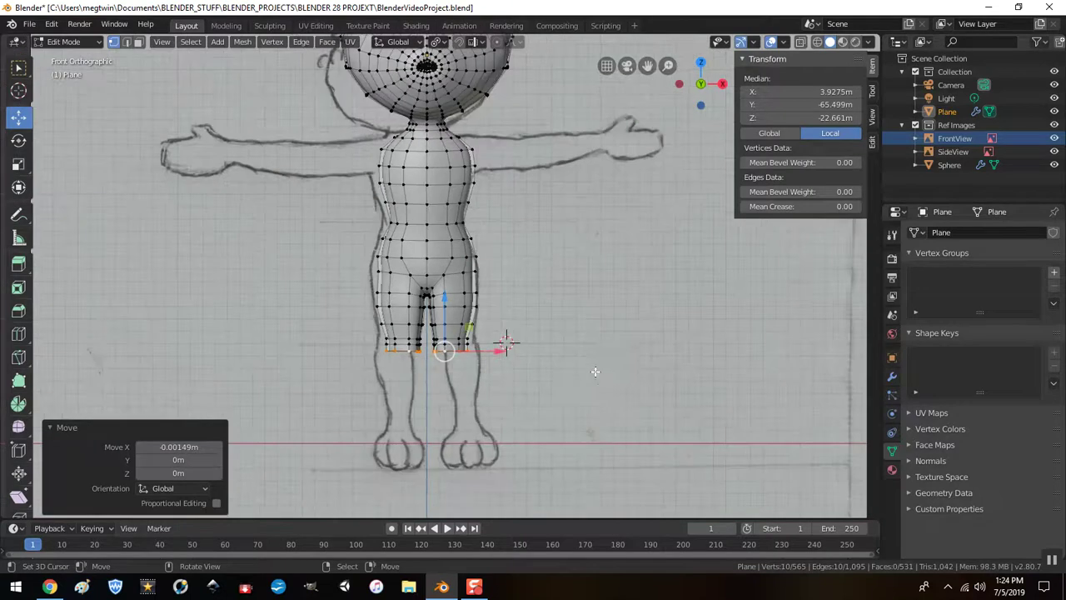
{"action": "middle_click_drag", "start_coordinate": [593, 381], "coordinate": [563, 323], "text": "shift"}
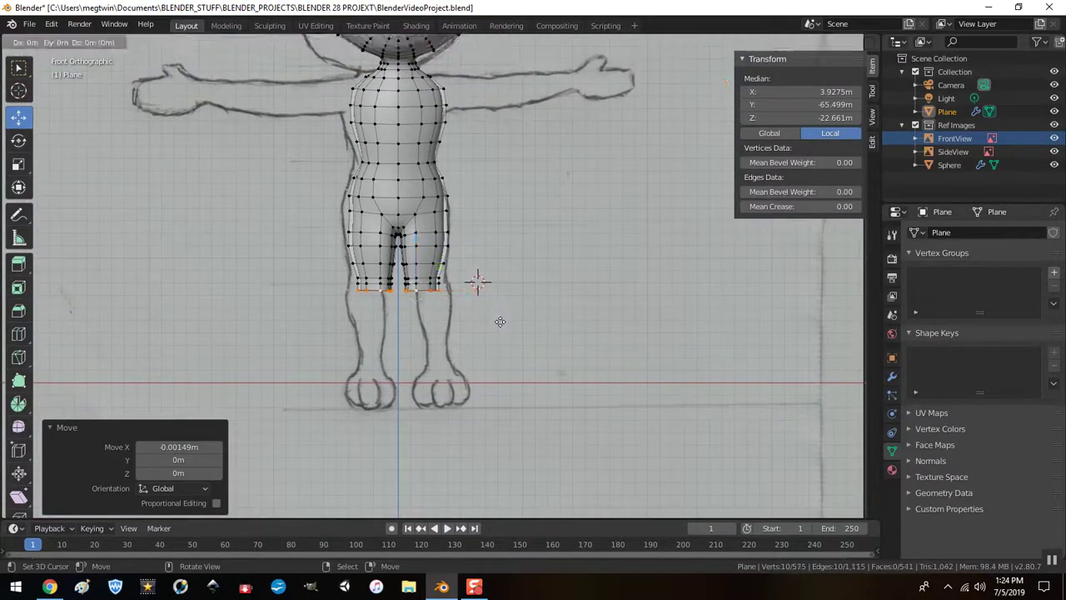
{"action": "key", "text": "e"}
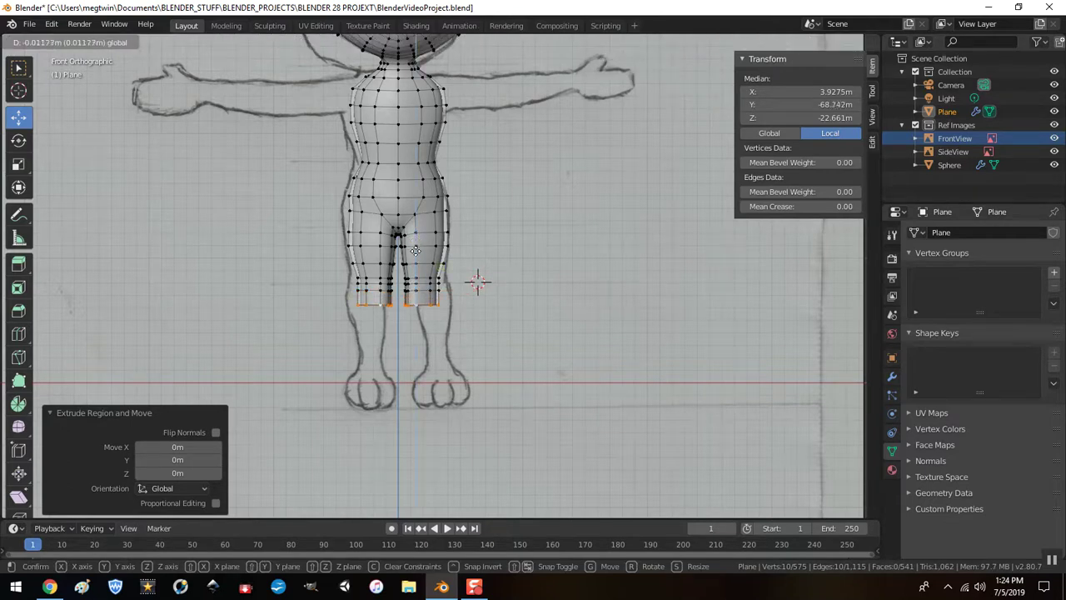
{"action": "left_click", "coordinate": [414, 250]}
{"action": "key", "text": "s"}
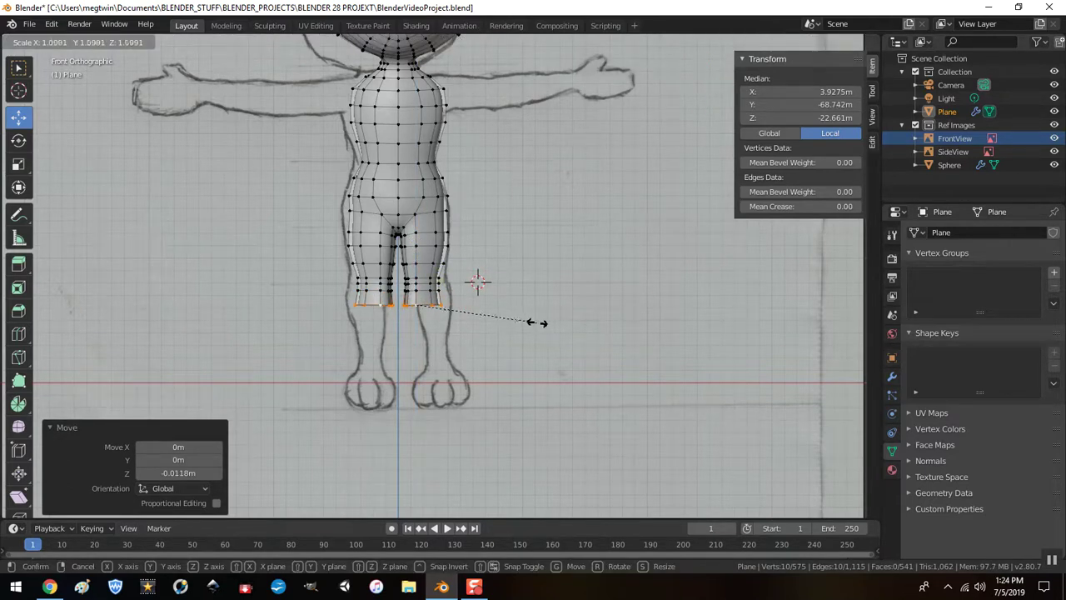
{"action": "left_click", "coordinate": [536, 320]}
Step: Extrude the legs straight down to the ankles and taper the ankle rings to 0.570
{"action": "key", "text": "e"}
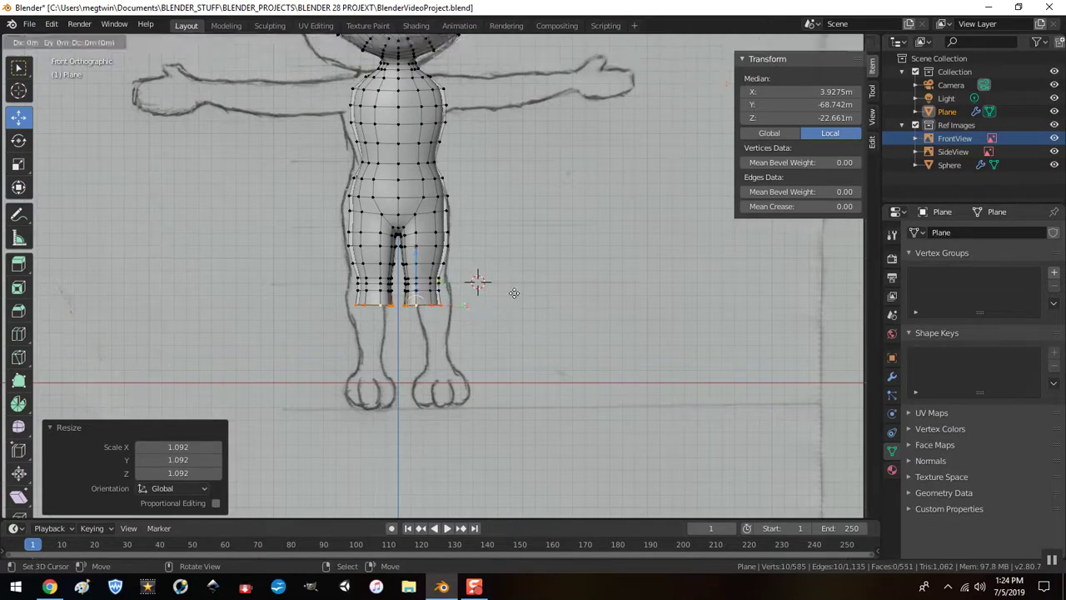
{"action": "key", "text": "z"}
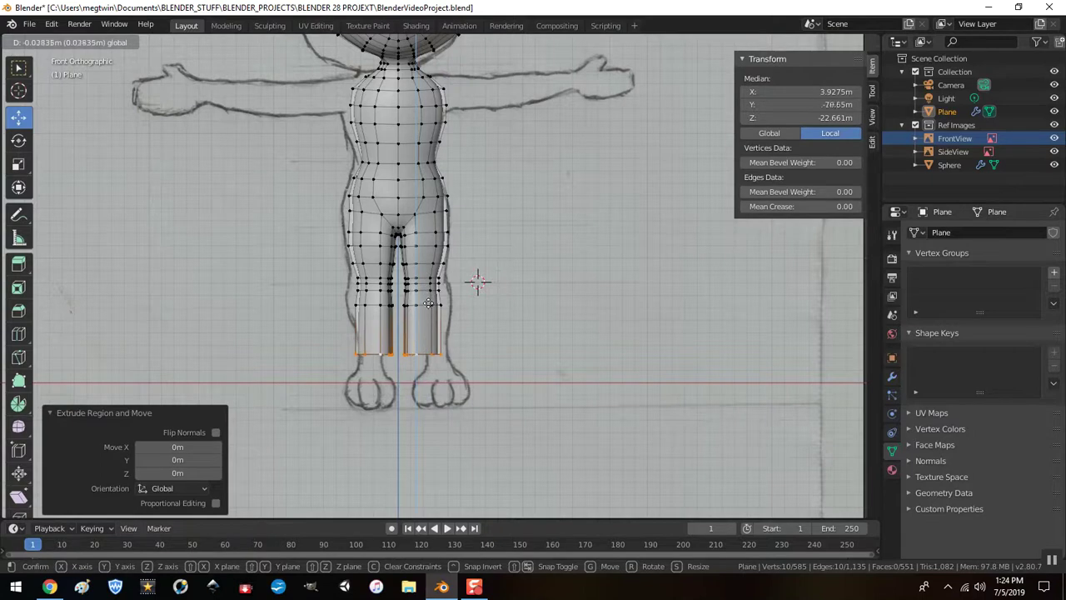
{"action": "left_click", "coordinate": [428, 308]}
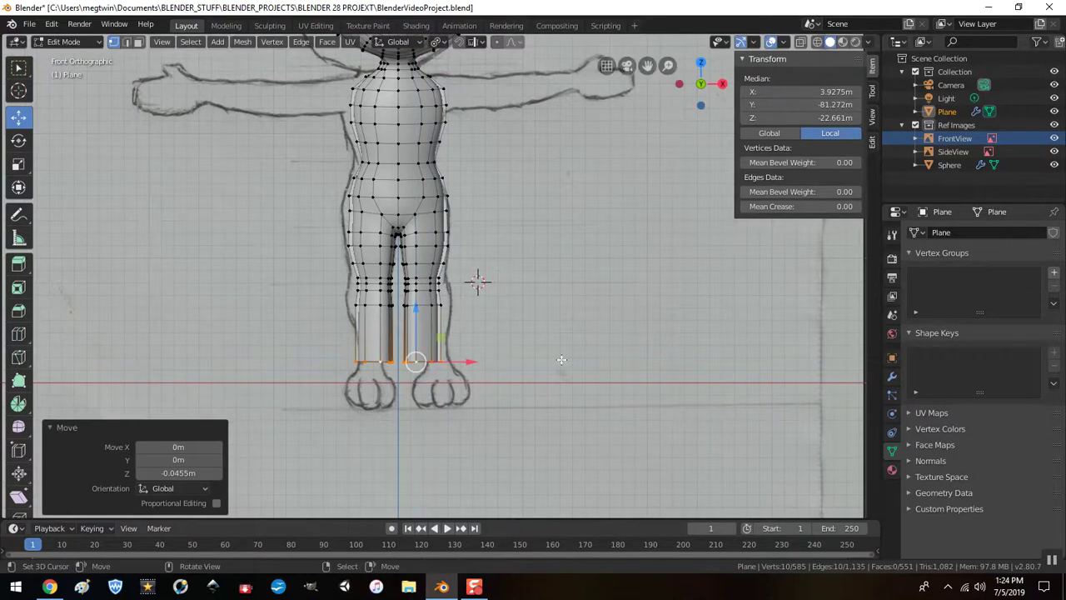
{"action": "key", "text": "s"}
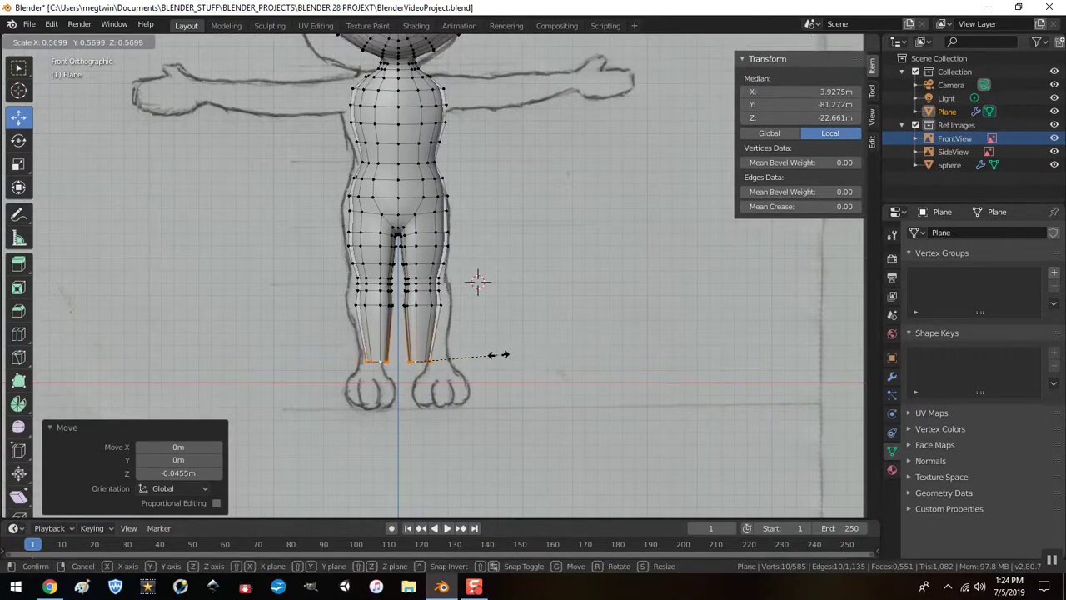
{"action": "left_click", "coordinate": [498, 355]}
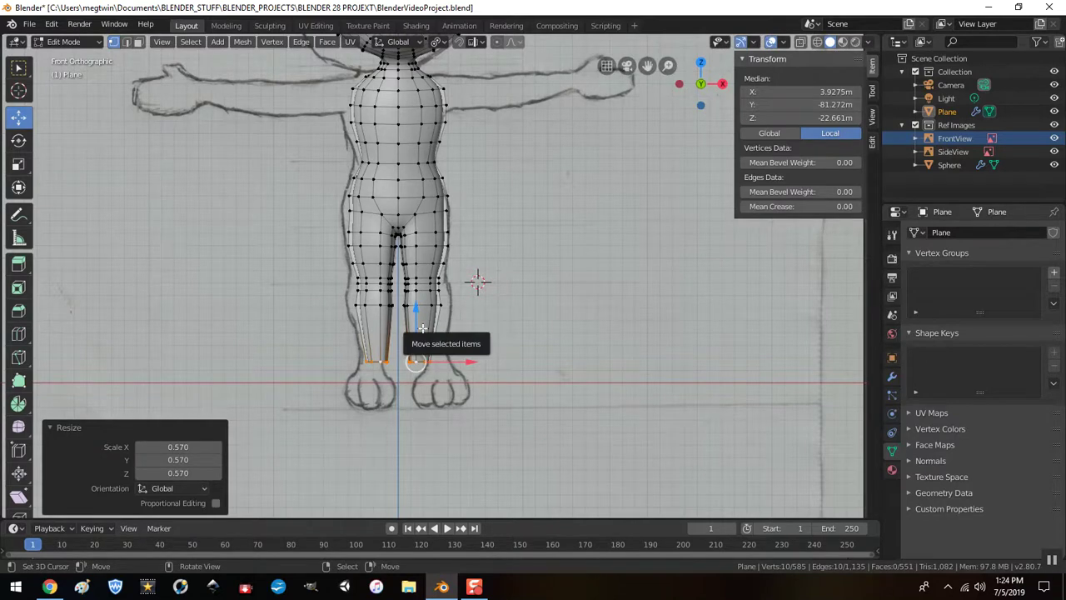
Step: Add two centred edge loops around the lower legs with Ctrl+R
{"action": "key", "text": "ctrl+r"}
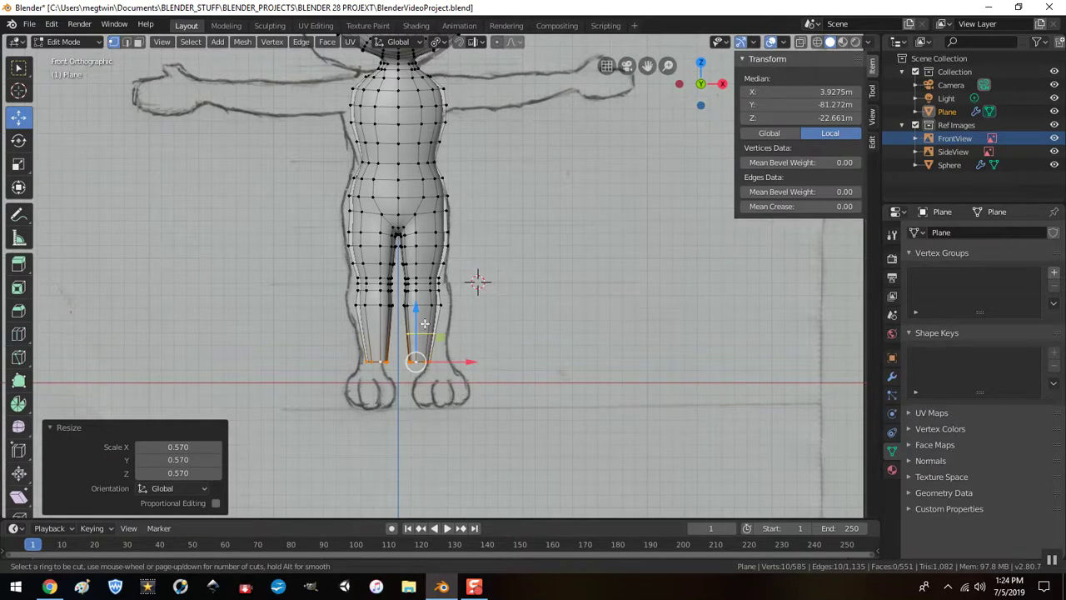
{"action": "scroll", "coordinate": [425, 324], "scroll_direction": "up", "scroll_amount": 1}
{"action": "left_click", "coordinate": [424, 324]}
{"action": "right_click", "coordinate": [499, 336]}
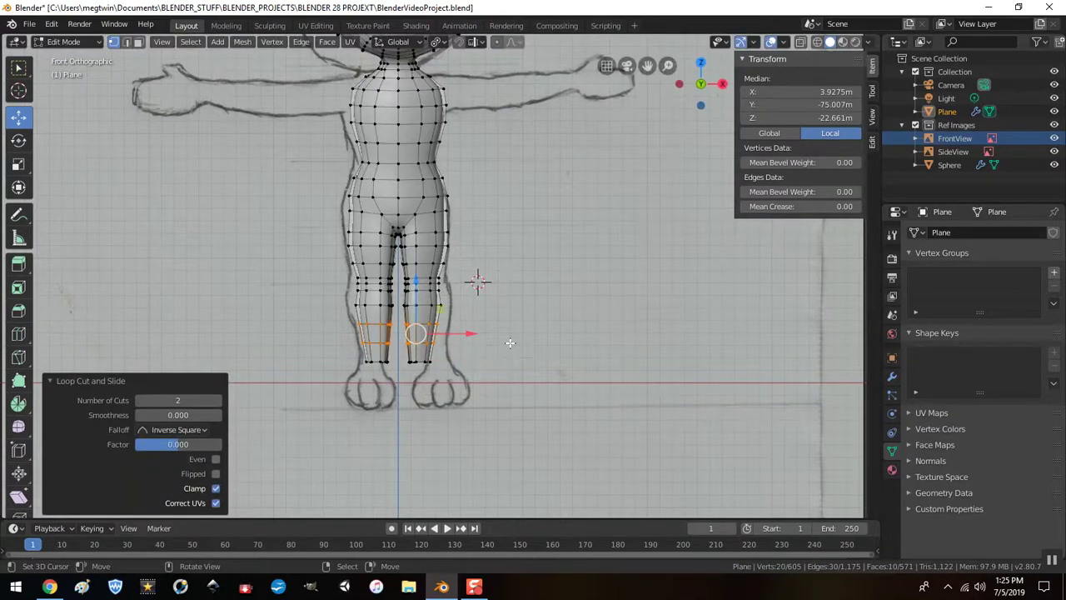
{"action": "scroll", "coordinate": [513, 274], "scroll_direction": "down", "scroll_amount": 3}
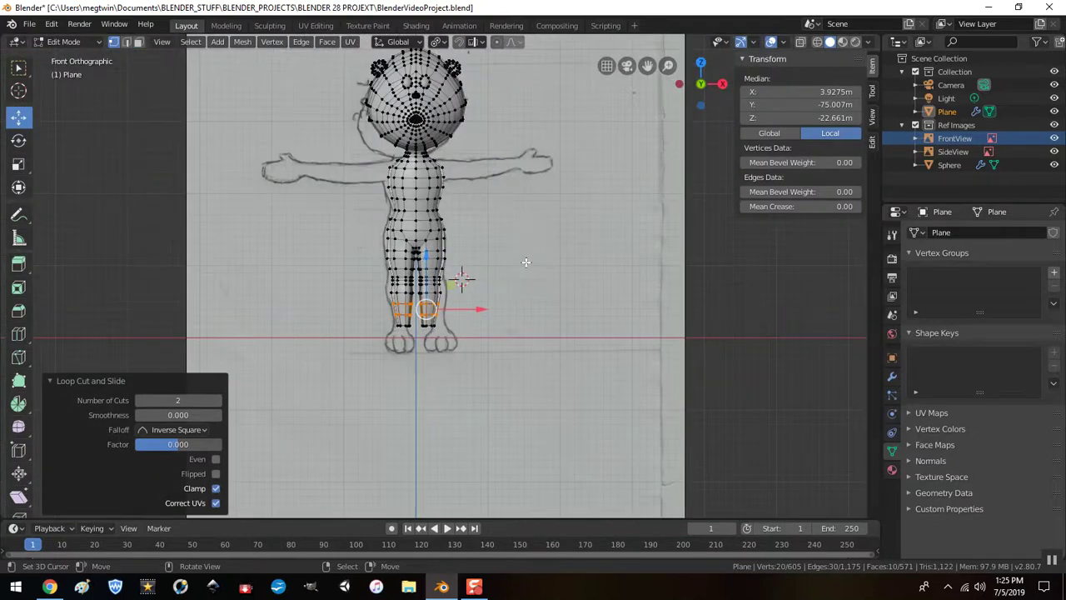
{"action": "scroll", "coordinate": [526, 262], "scroll_direction": "up", "scroll_amount": 4}
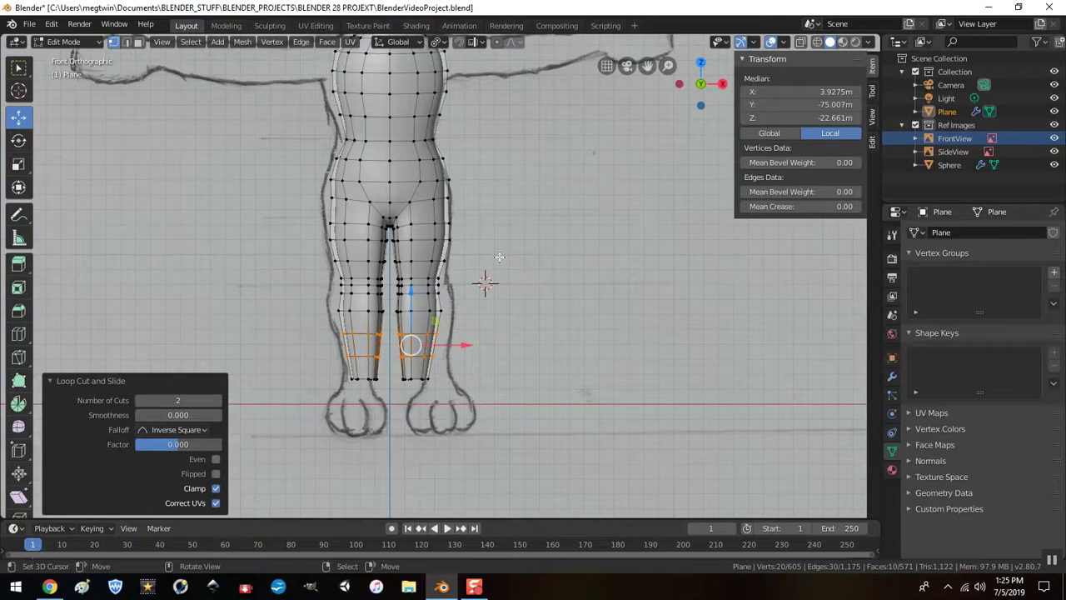
{"action": "scroll", "coordinate": [528, 266], "scroll_direction": "down", "scroll_amount": 3}
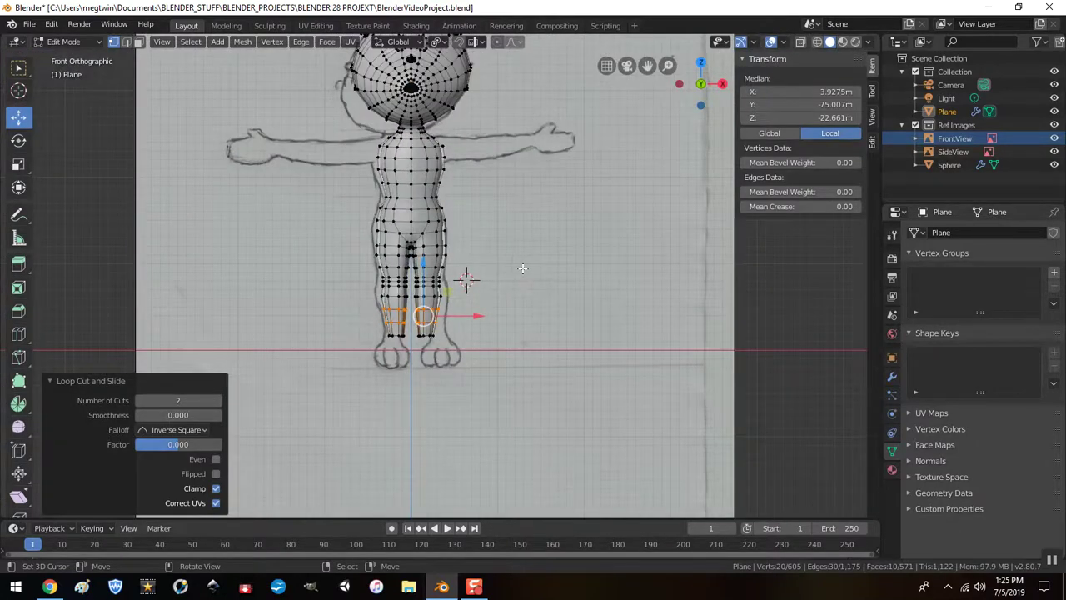
Step: Inspect the new leg loops from the side, then return to the front view
{"action": "key", "text": "KP_3"}
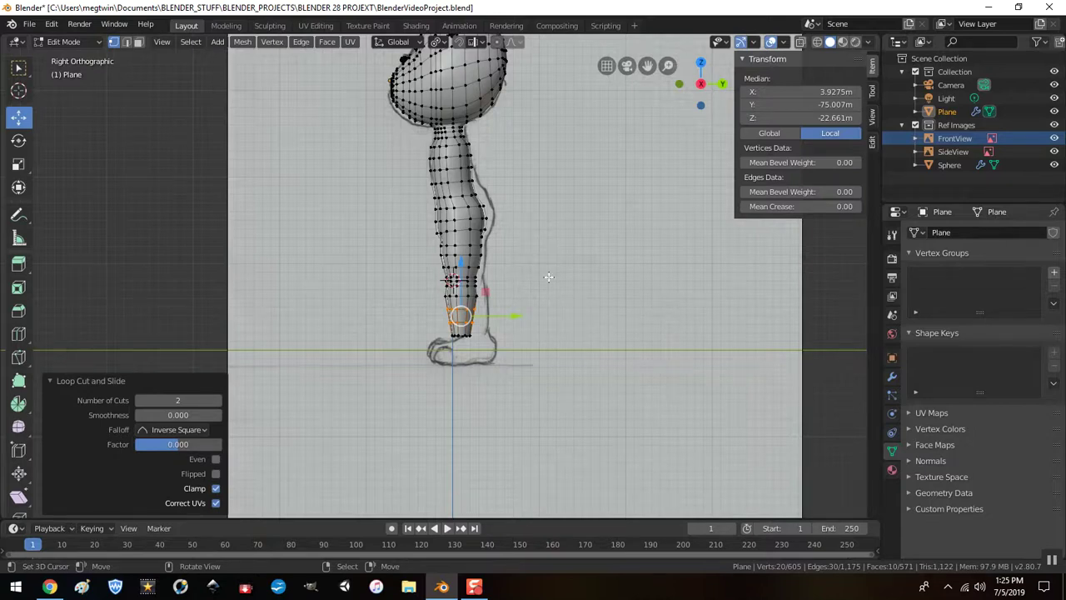
{"action": "scroll", "coordinate": [548, 276], "scroll_direction": "up", "scroll_amount": 3}
{"action": "middle_click_drag", "start_coordinate": [546, 284], "coordinate": [697, 295]}
{"action": "key", "text": "KP_1"}
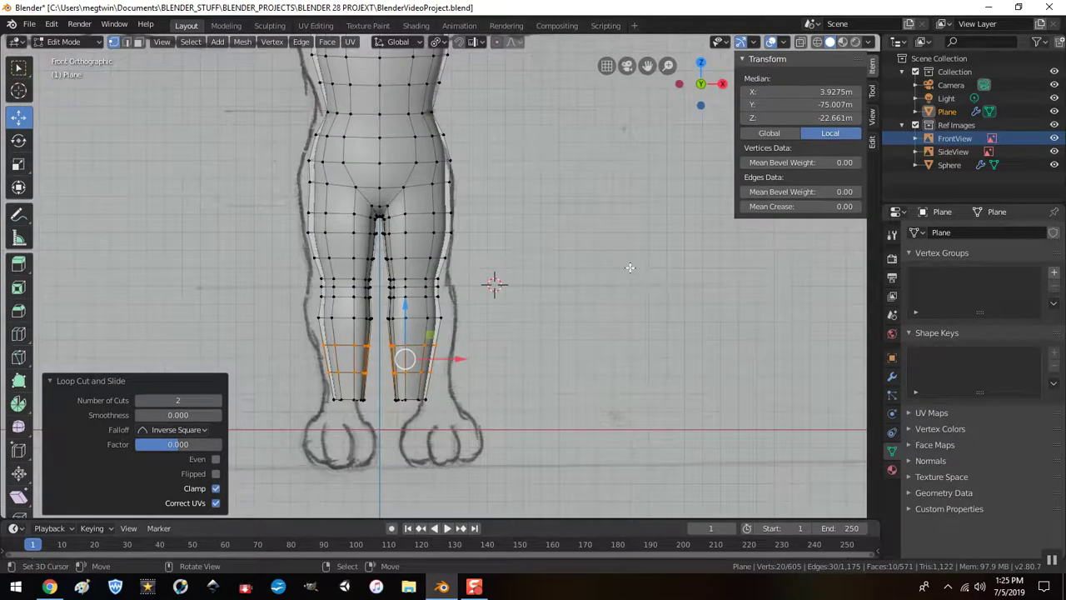
{"action": "scroll", "coordinate": [548, 301], "scroll_direction": "down", "scroll_amount": 3}
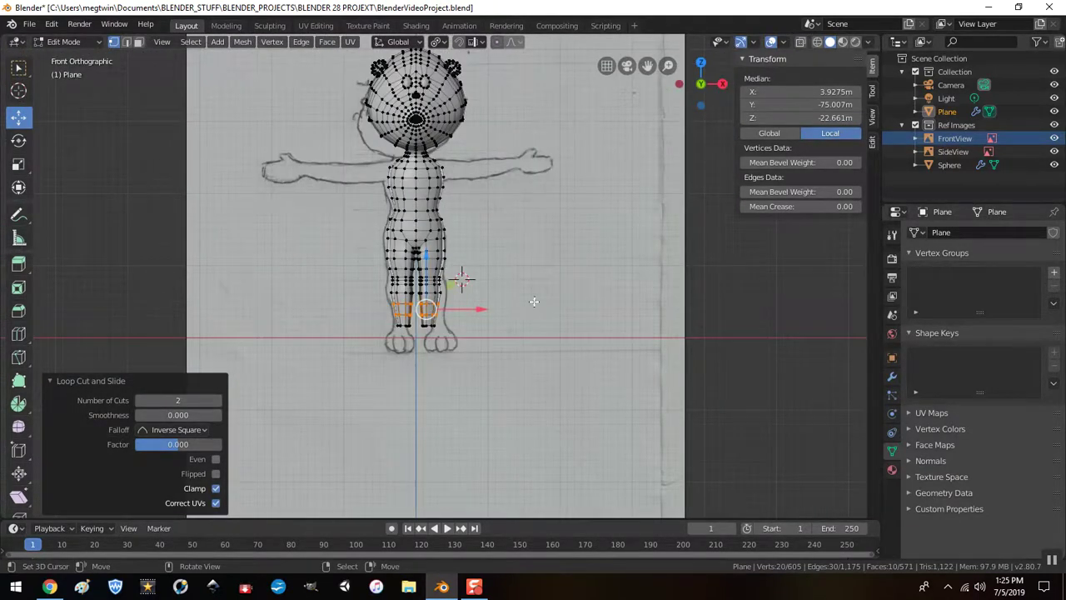
{"action": "scroll", "coordinate": [534, 302], "scroll_direction": "up", "scroll_amount": 4}
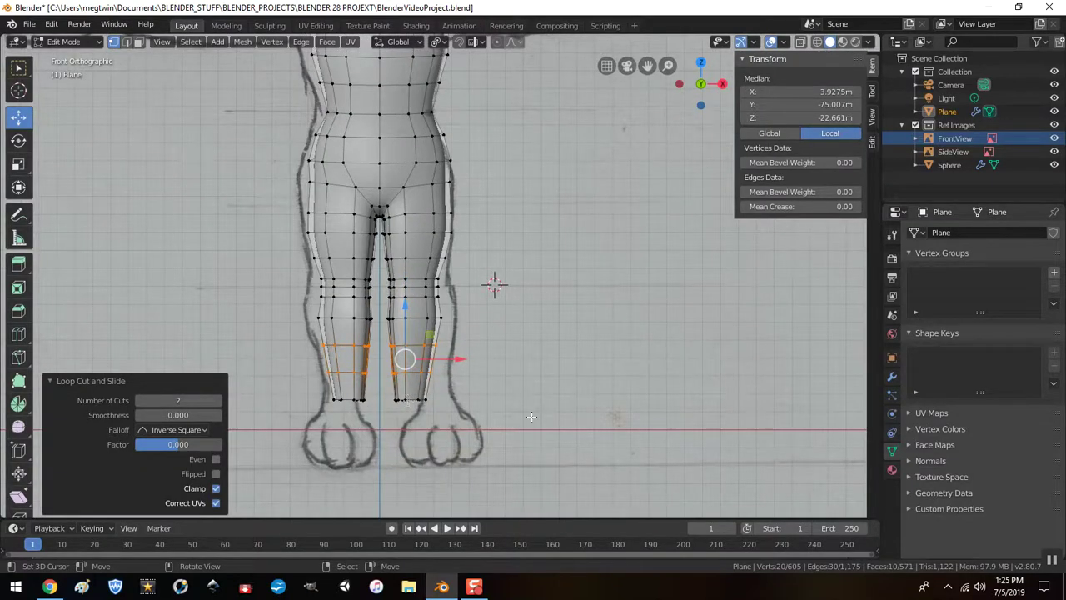
Step: Offset the FrontView reference image to Y -0.44 and X -0.48, then reselect the body mesh
{"action": "key", "text": "Tab"}
{"action": "left_click", "coordinate": [551, 329]}
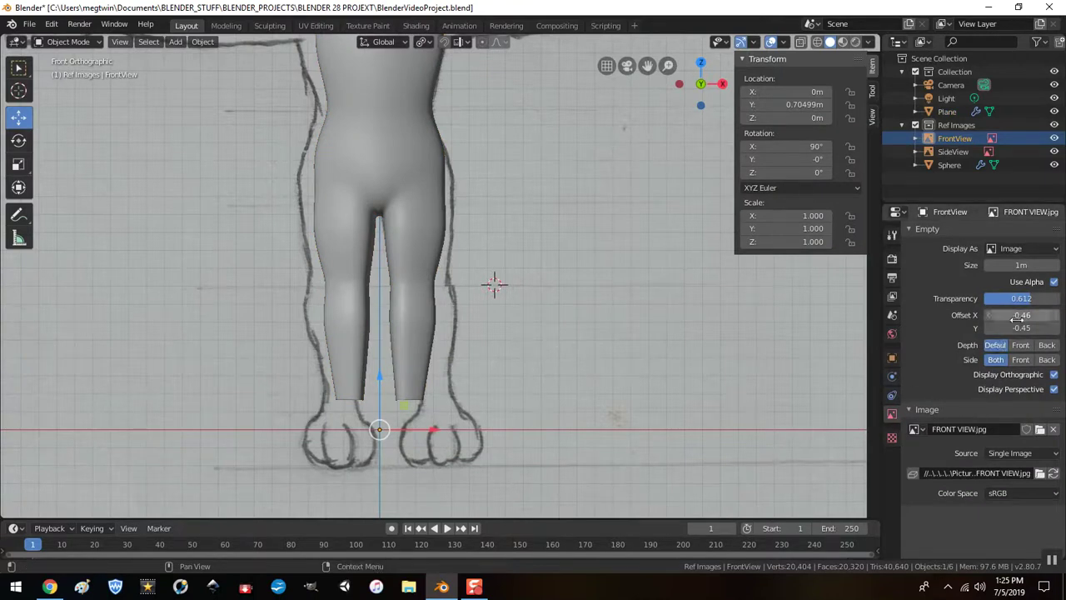
{"action": "left_click_drag", "start_coordinate": [1021, 327], "coordinate": [1030, 327]}
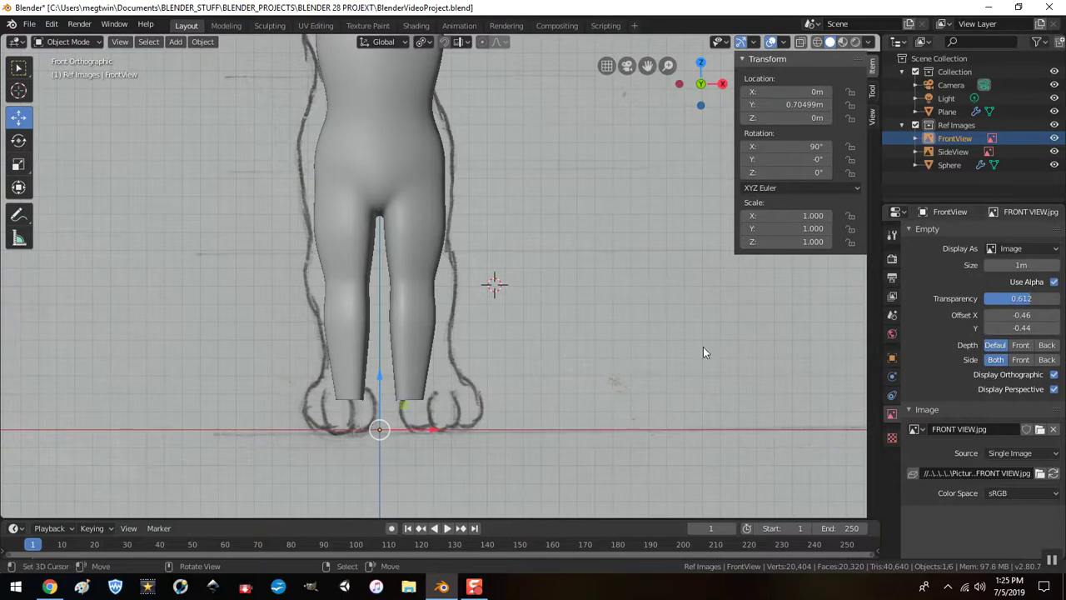
{"action": "scroll", "coordinate": [667, 347], "scroll_direction": "down", "scroll_amount": 2}
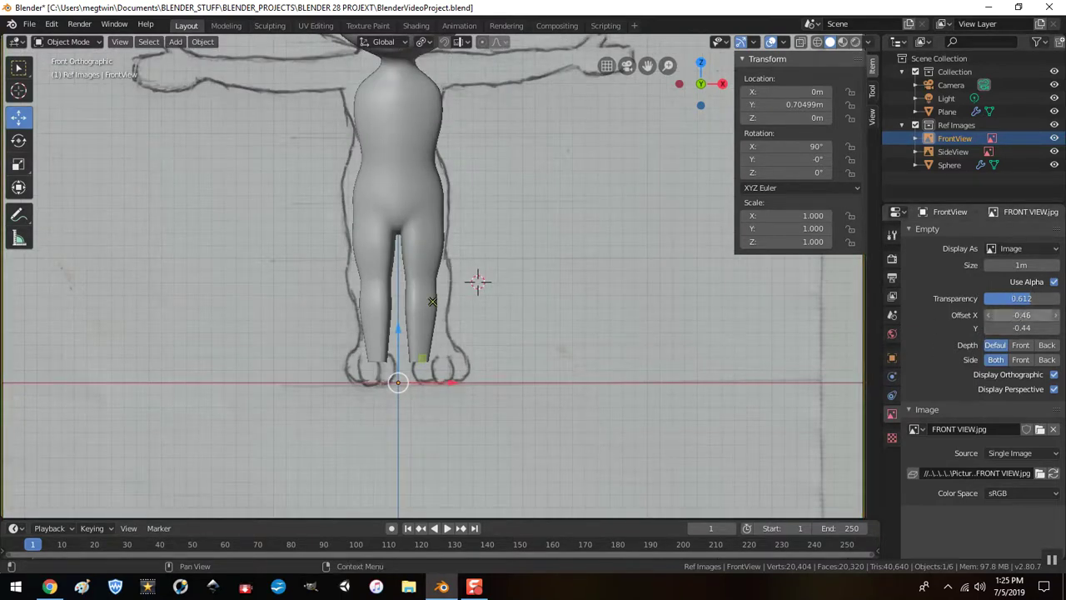
{"action": "left_click_drag", "start_coordinate": [1021, 315], "coordinate": [1009, 315]}
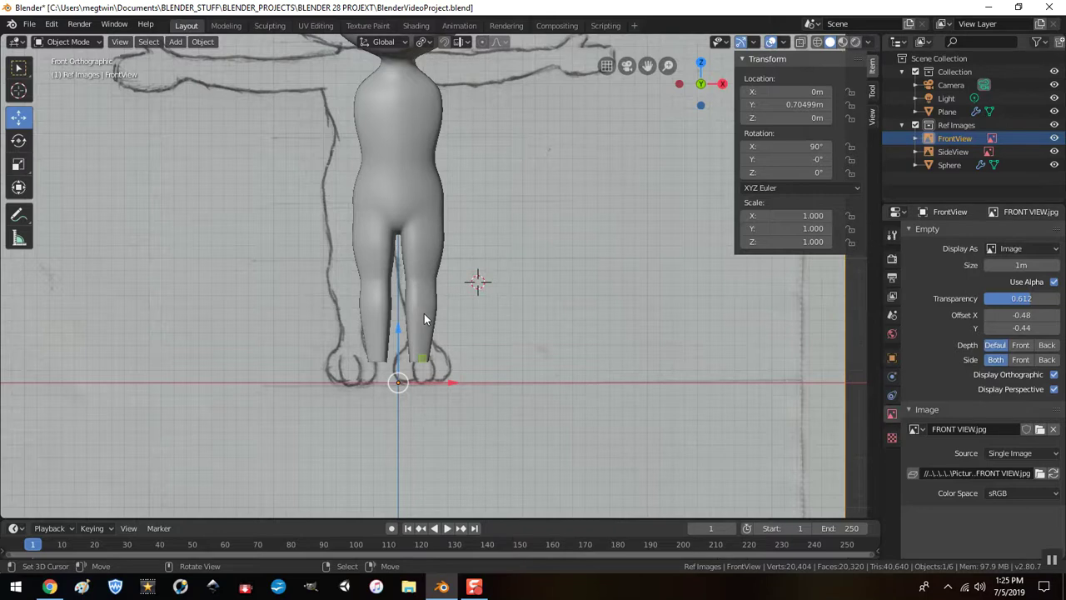
{"action": "left_click", "coordinate": [425, 322]}
{"action": "scroll", "coordinate": [505, 350], "scroll_direction": "up", "scroll_amount": 4}
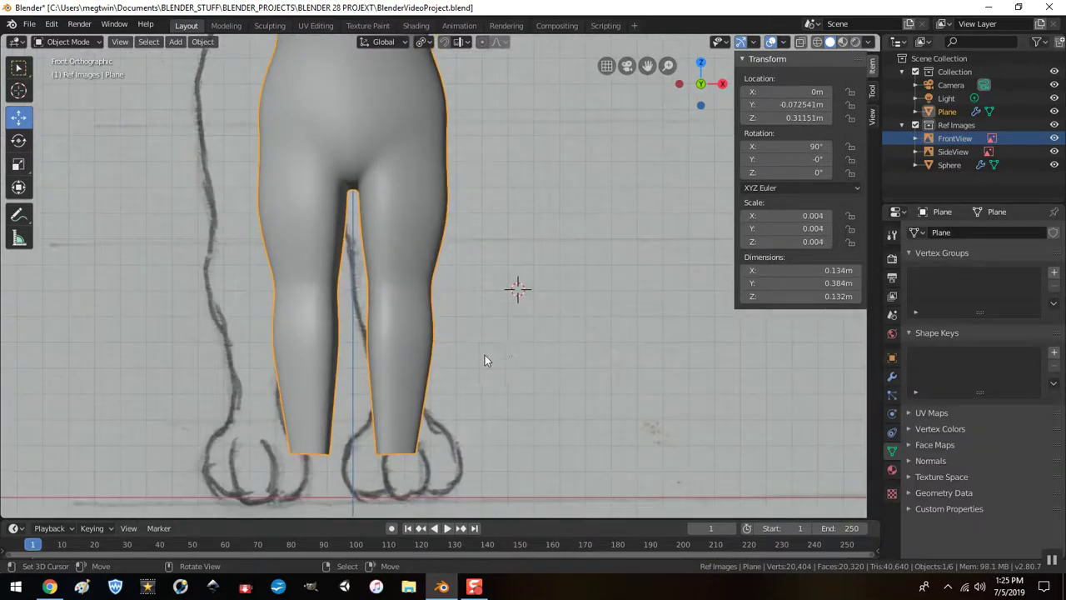
Step: Select the ankle loop plus two rings above it and raise them slightly
{"action": "key", "text": "Tab"}
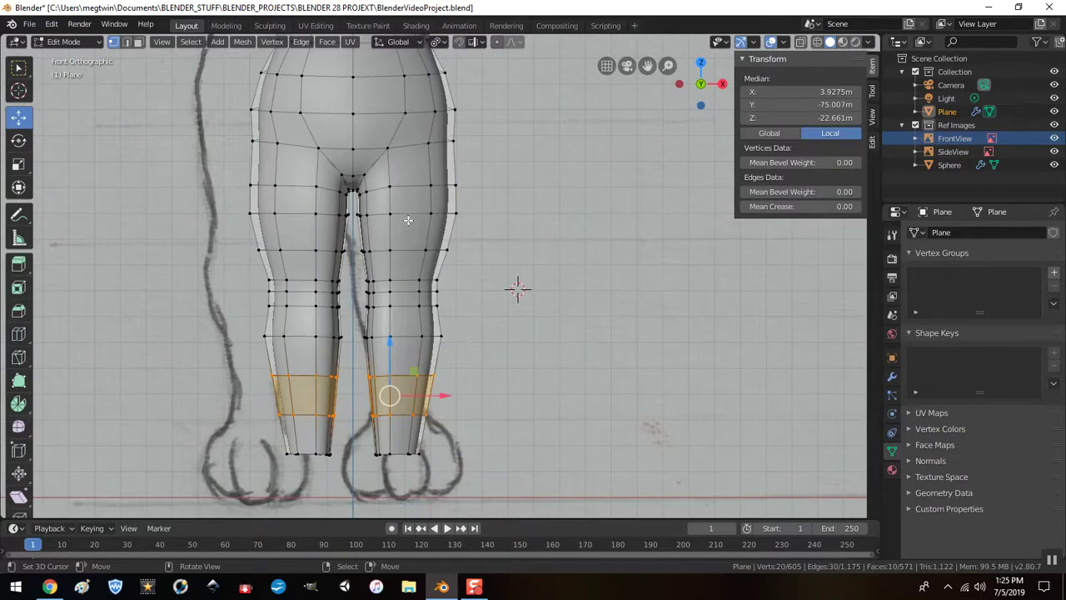
{"action": "key", "text": "alt"}
{"action": "left_click", "coordinate": [400, 456], "text": "alt"}
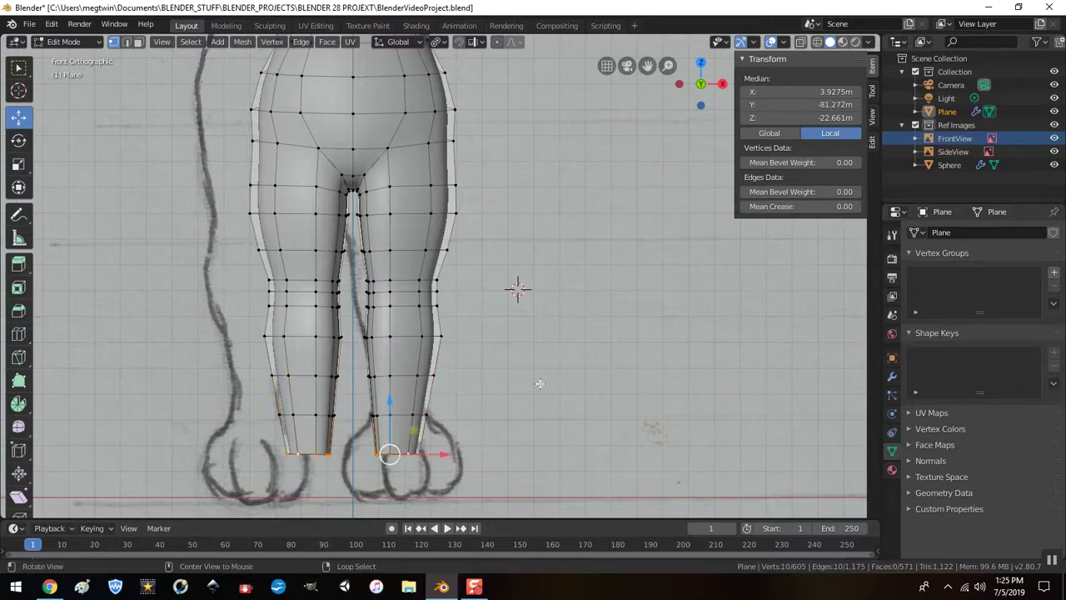
{"action": "key", "text": "ctrl+KP_Add"}
{"action": "key", "text": "ctrl+KP_Add"}
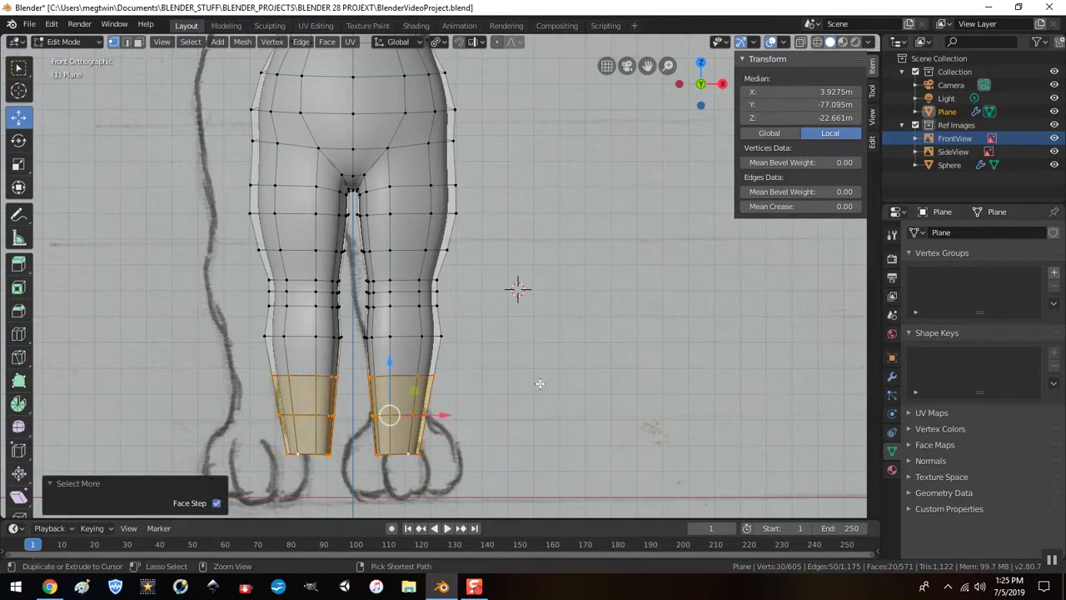
{"action": "key", "text": "ctrl+KP_Add"}
{"action": "key", "text": "ctrl+KP_Add"}
{"action": "key", "text": "ctrl+KP_Add"}
{"action": "key", "text": "ctrl+KP_Add"}
{"action": "key", "text": "ctrl+KP_Add"}
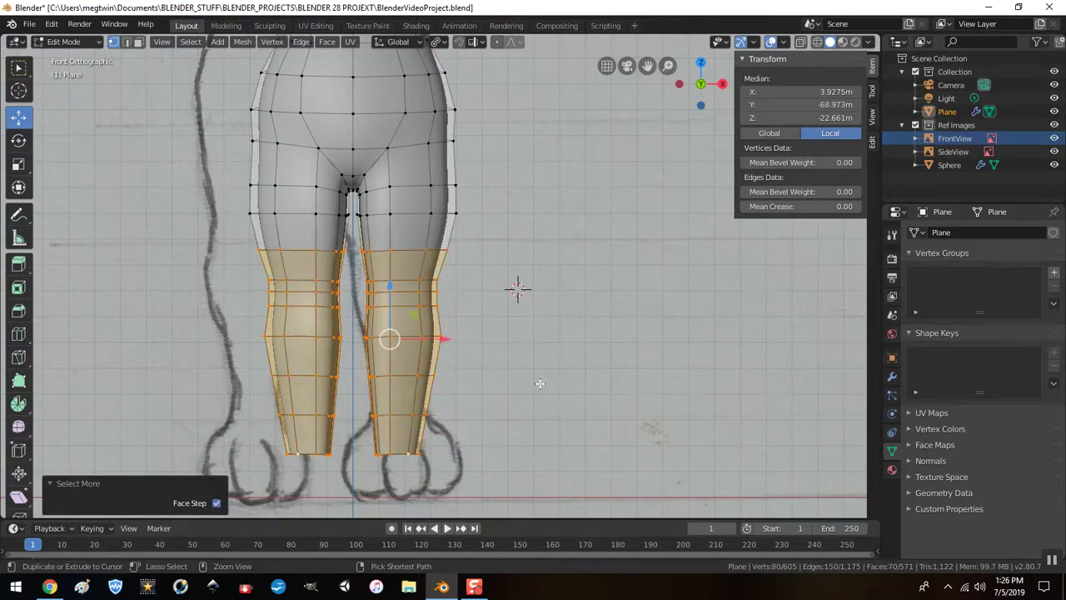
{"action": "key", "text": "g"}
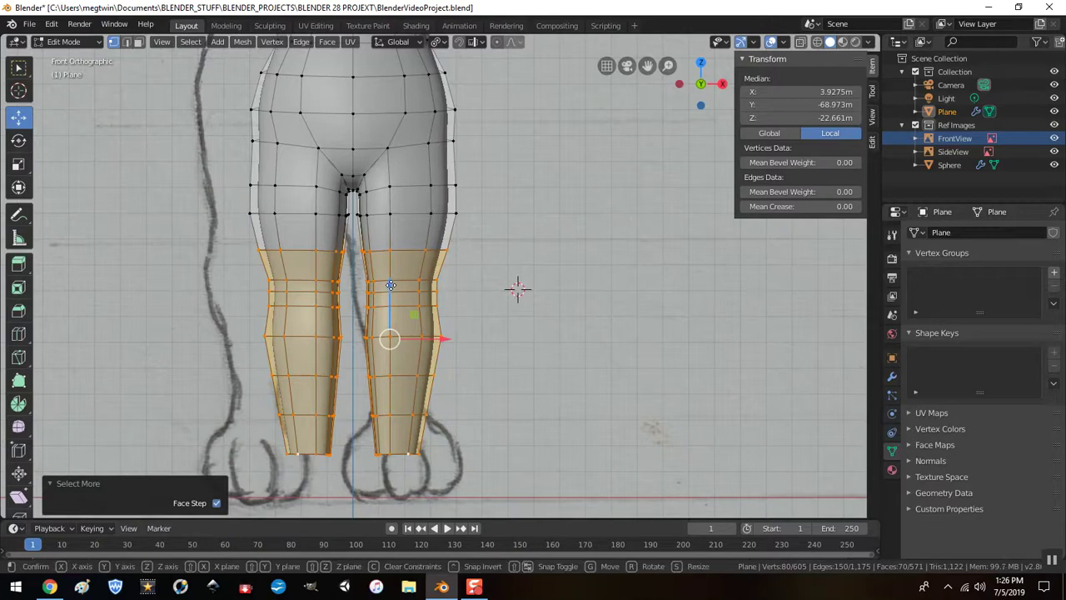
{"action": "left_click", "coordinate": [391, 274]}
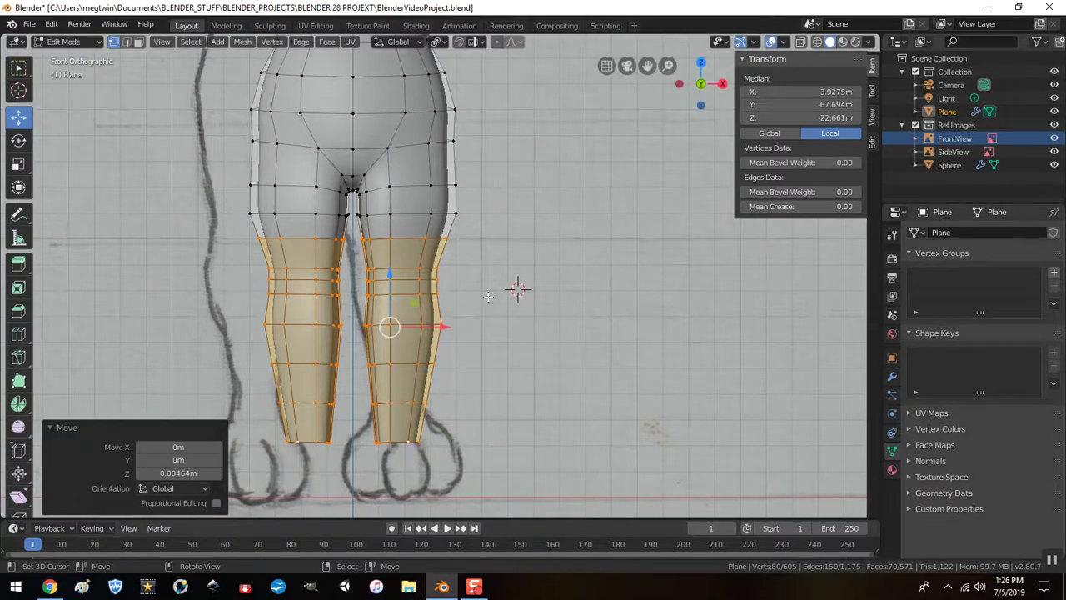
Step: Shrink the selection ring by ring, nudging each lower-leg ring to even out the spacing
{"action": "key", "text": "ctrl+KP_Subtract"}
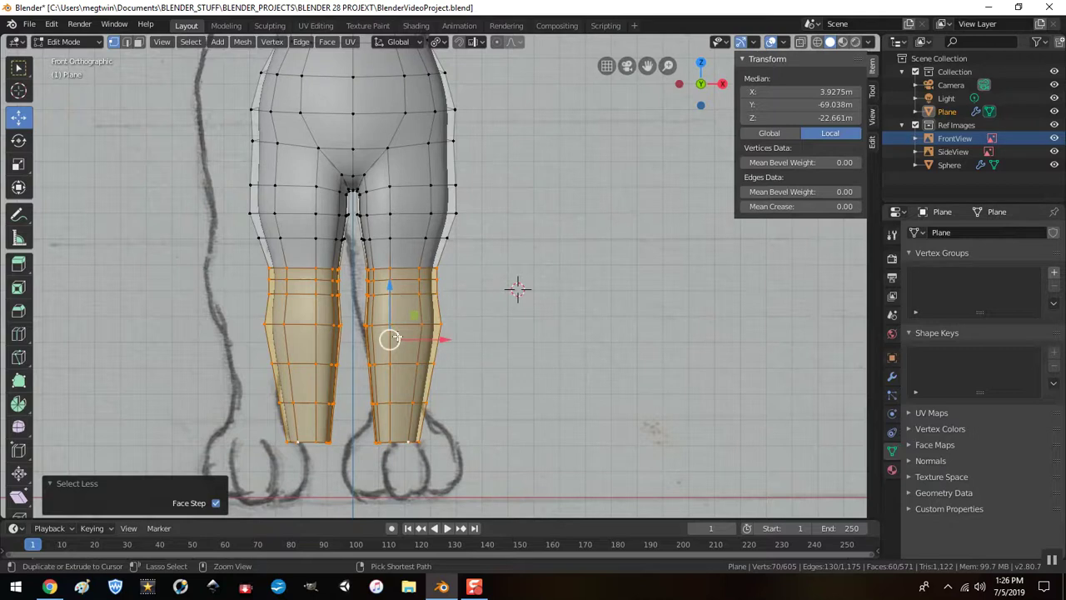
{"action": "key", "text": "ctrl+KP_Subtract"}
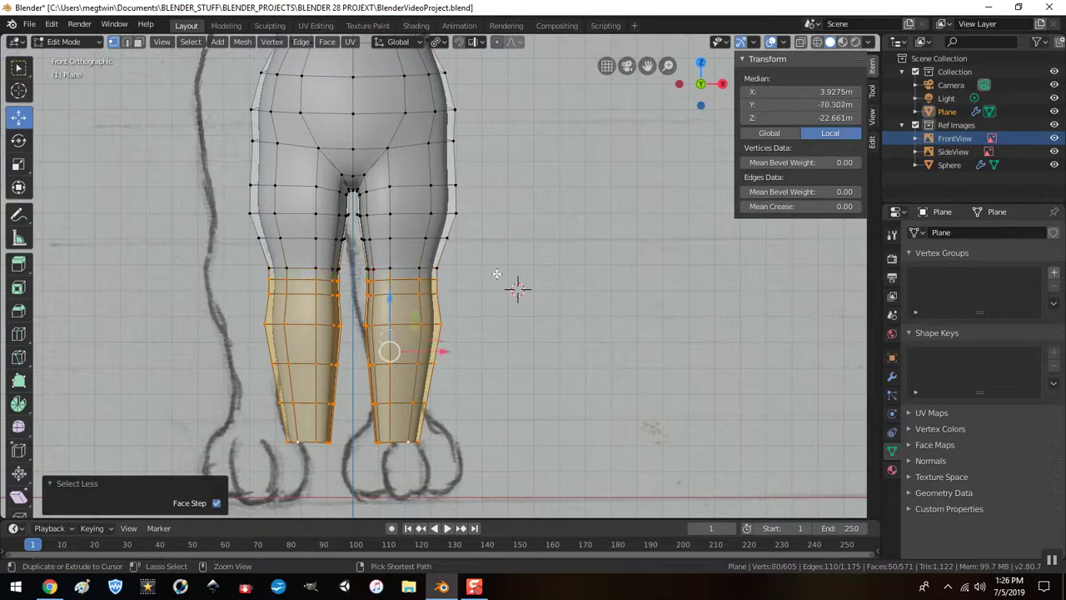
{"action": "key", "text": "ctrl+KP_Subtract"}
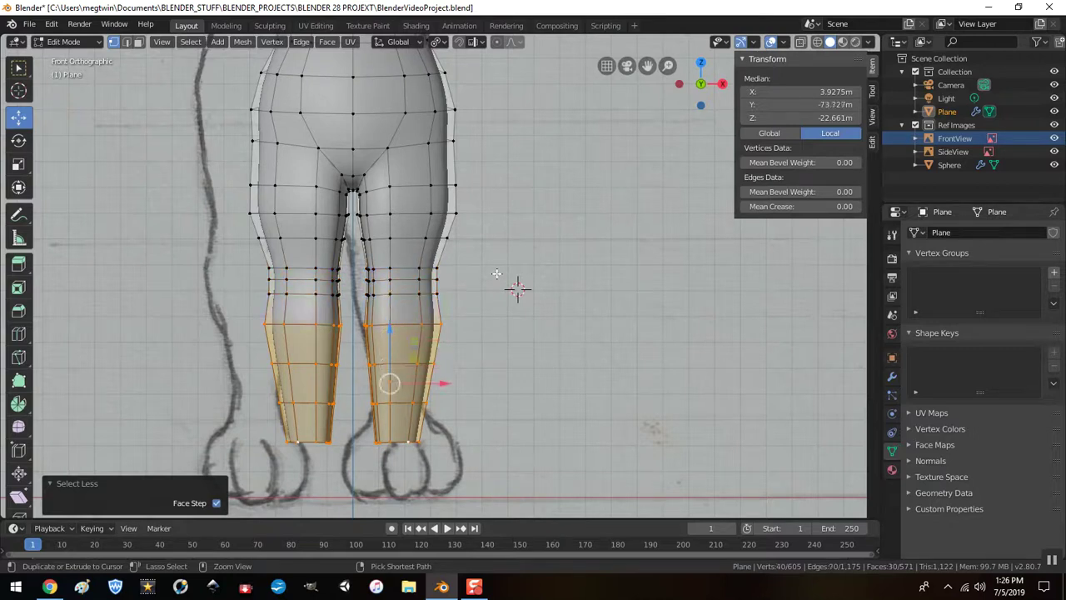
{"action": "left_click_drag", "start_coordinate": [388, 329], "coordinate": [389, 321]}
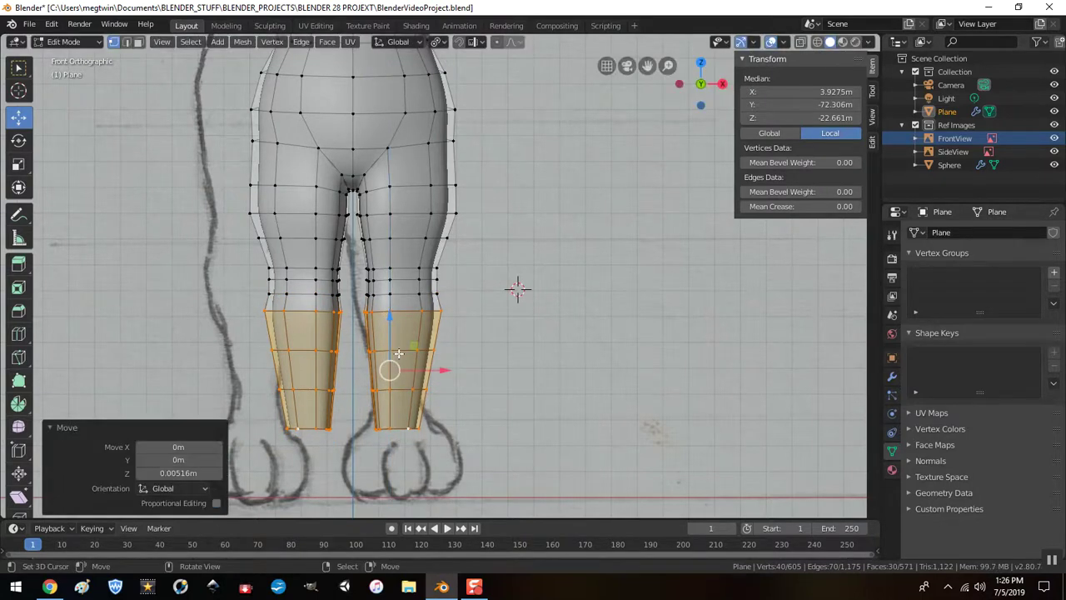
{"action": "key", "text": "ctrl+KP_Subtract"}
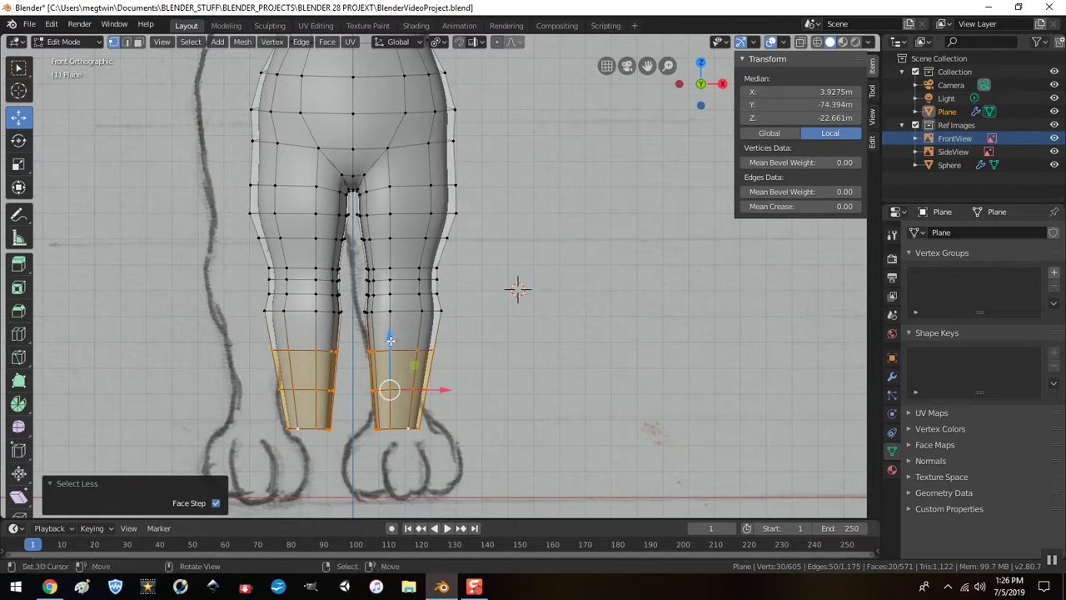
{"action": "left_click_drag", "start_coordinate": [389, 337], "coordinate": [395, 328]}
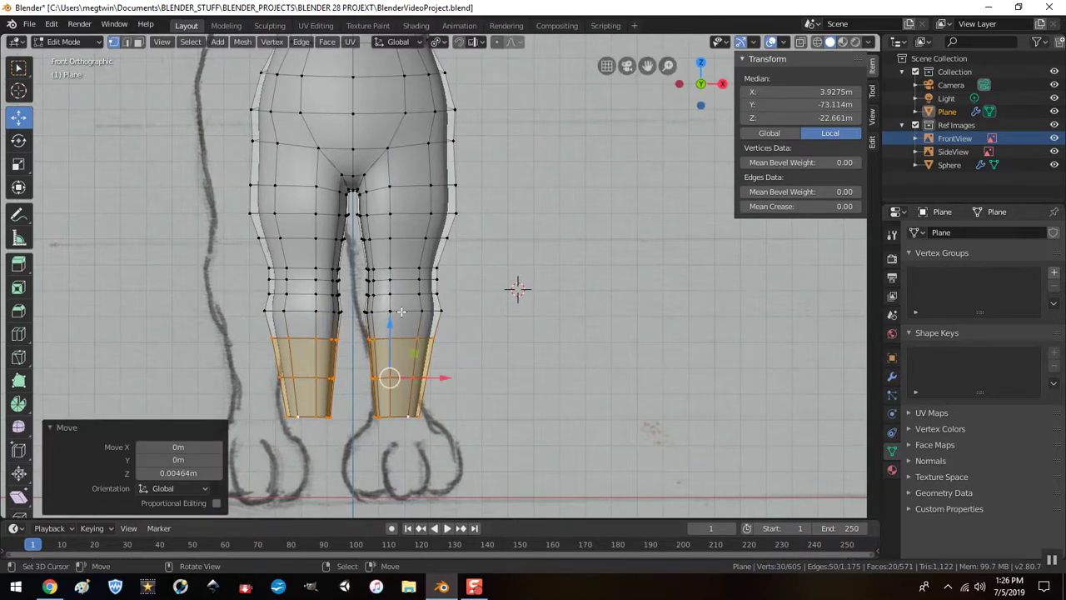
{"action": "key", "text": "ctrl+KP_Add"}
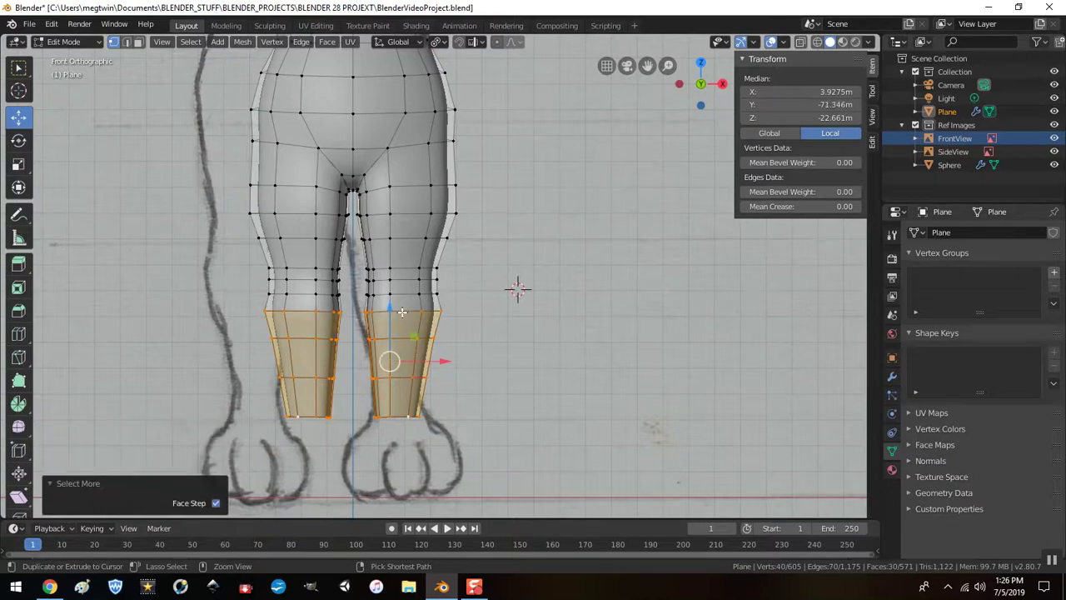
{"action": "left_click_drag", "start_coordinate": [390, 311], "coordinate": [391, 317]}
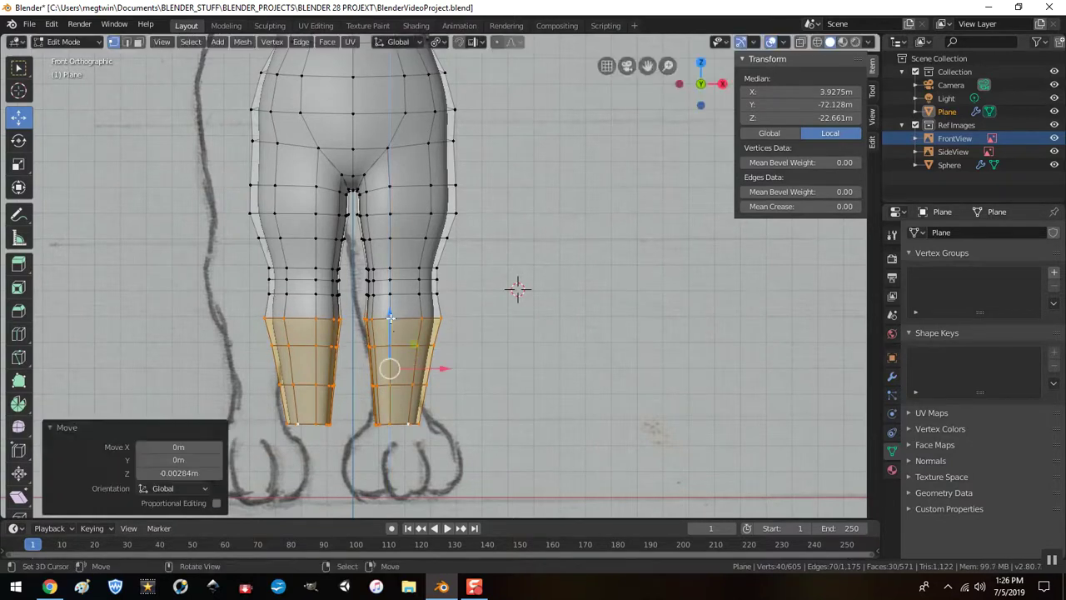
{"action": "key", "text": "ctrl+KP_Subtract"}
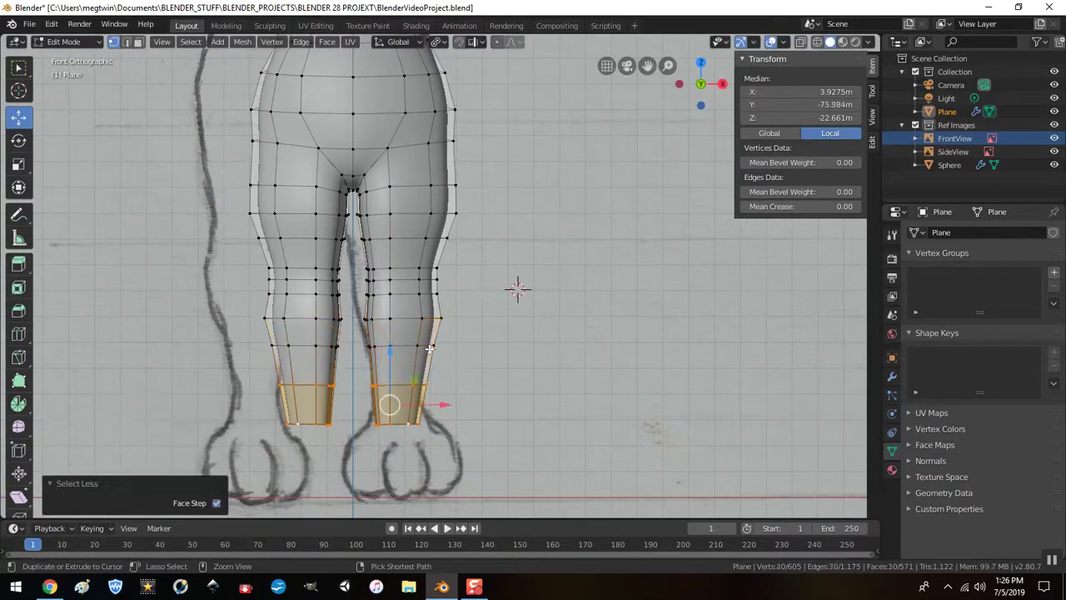
{"action": "left_click_drag", "start_coordinate": [390, 350], "coordinate": [391, 339]}
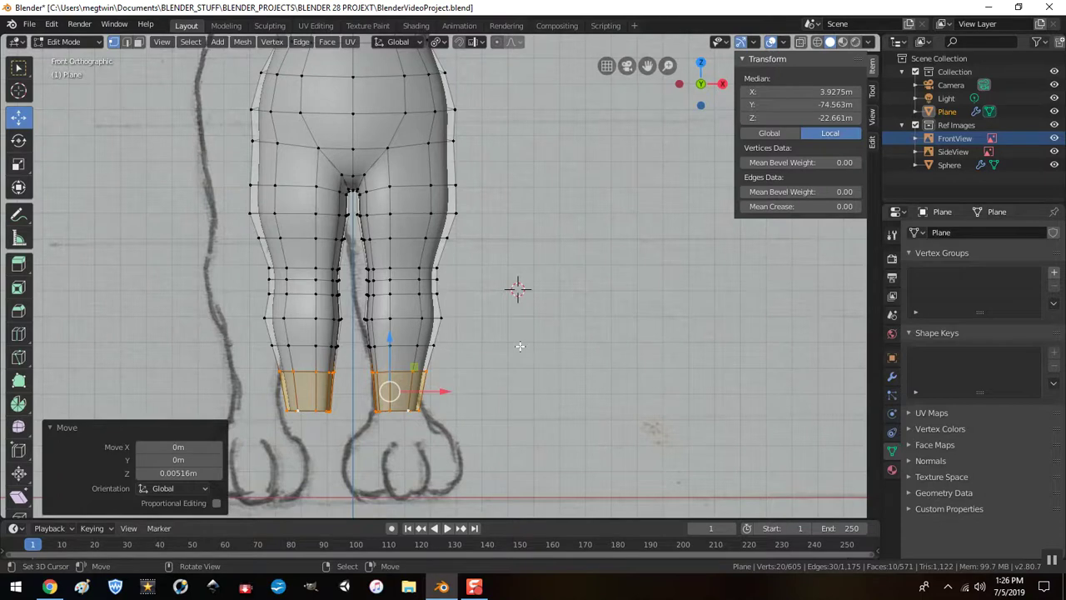
Step: Extrude the ankle vertices 0.00516 m lower and flare the new rings to scale 1.284
{"action": "scroll", "coordinate": [520, 346], "scroll_direction": "down", "scroll_amount": 3}
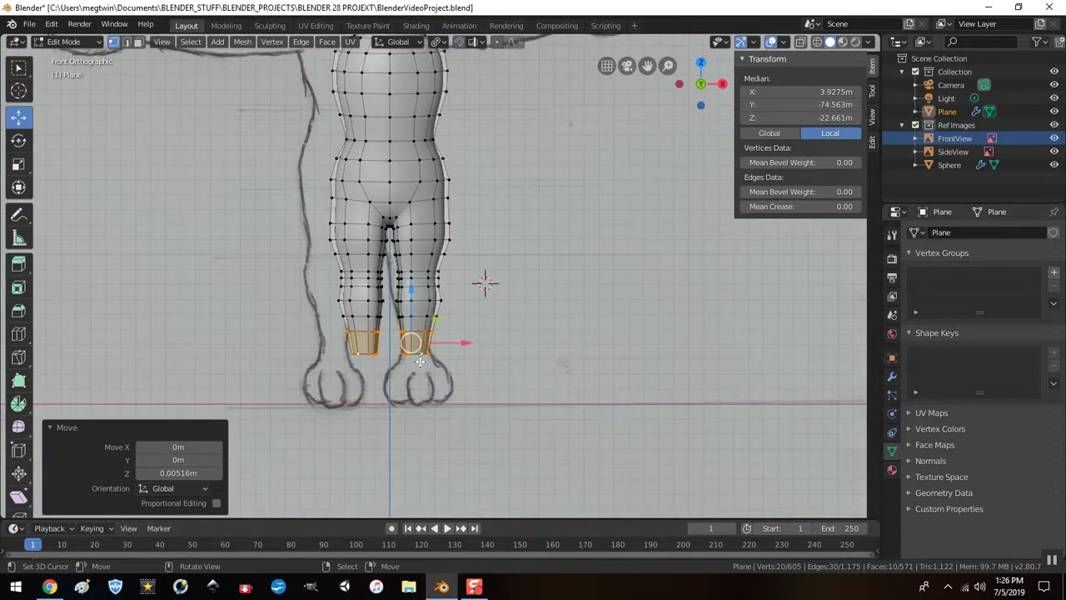
{"action": "scroll", "coordinate": [490, 372], "scroll_direction": "up", "scroll_amount": 5}
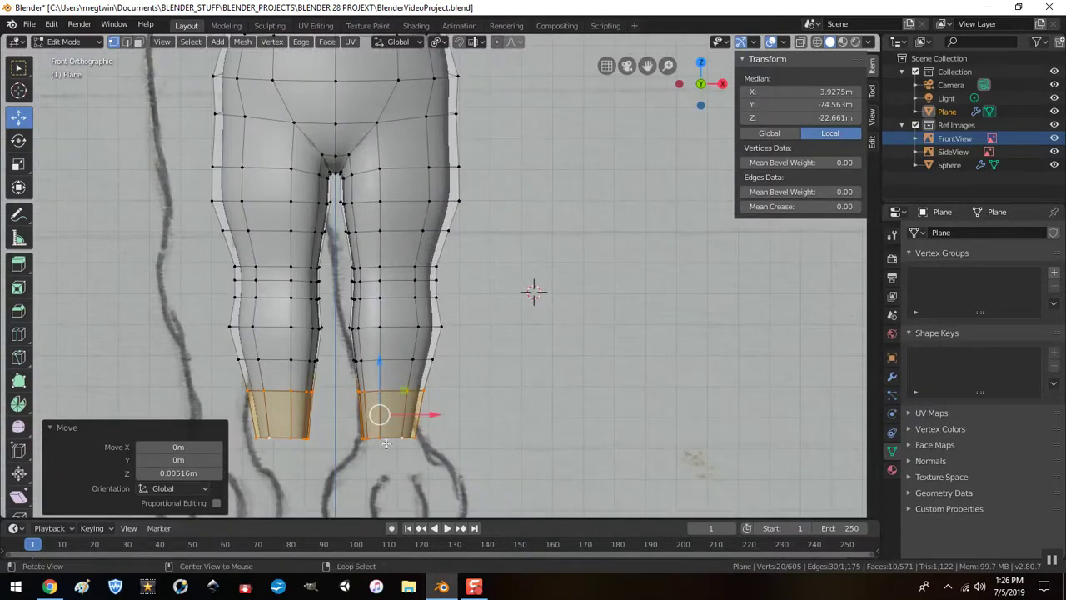
{"action": "key", "text": "e"}
{"action": "right_click", "coordinate": [503, 404]}
{"action": "left_click_drag", "start_coordinate": [379, 390], "coordinate": [392, 417]}
{"action": "key", "text": "s"}
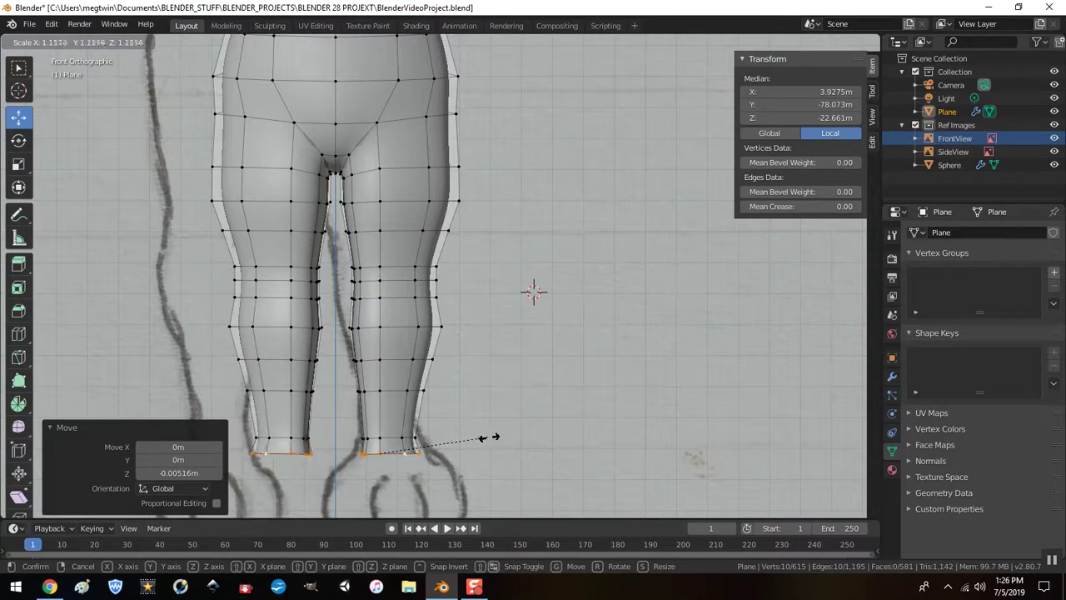
{"action": "left_click", "coordinate": [499, 441]}
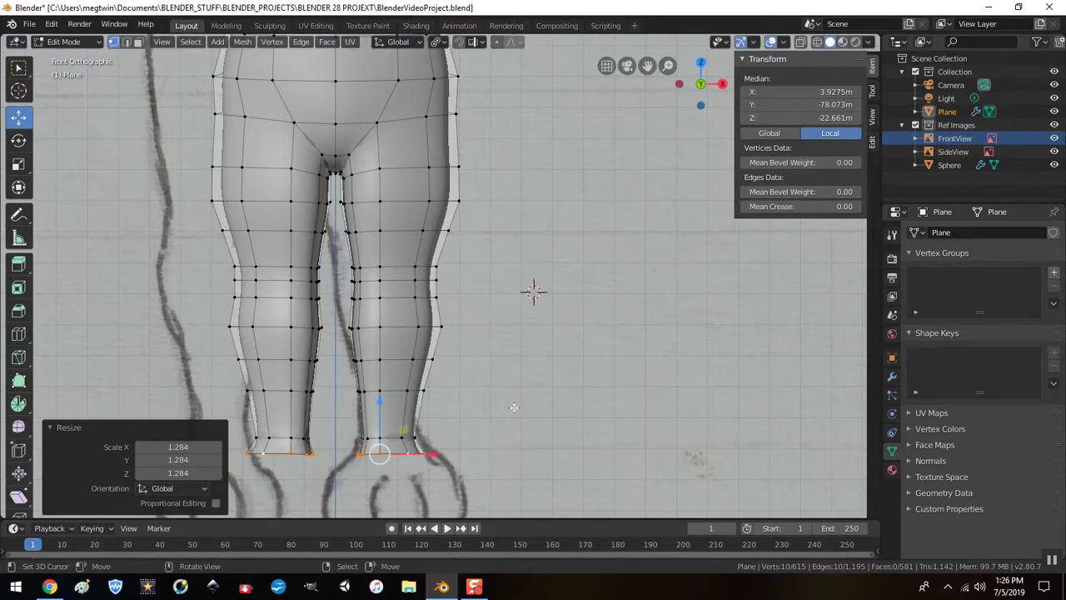
{"action": "key", "text": "KP_3"}
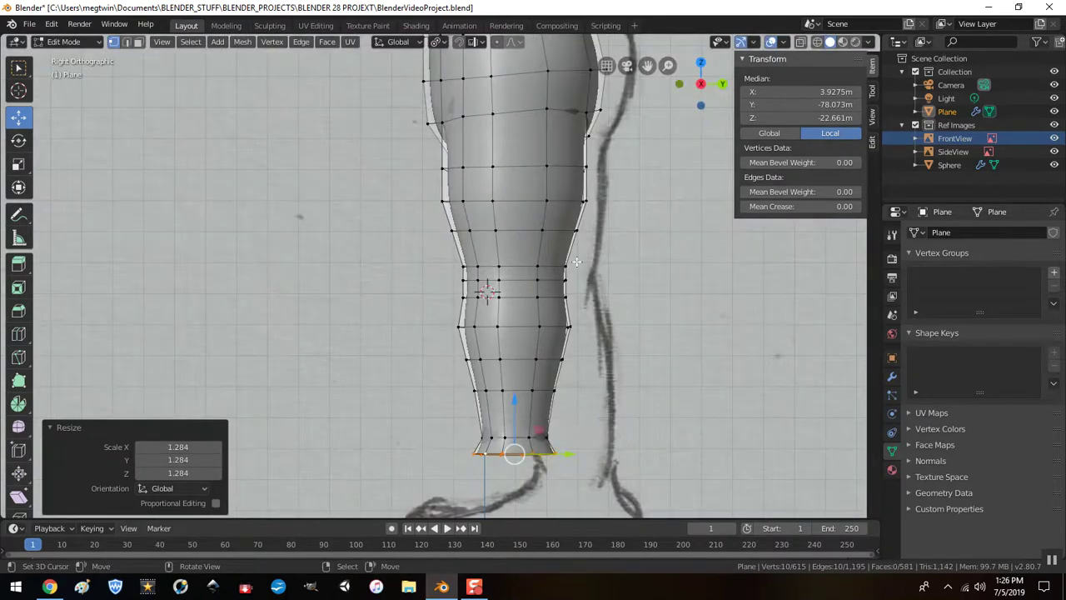
{"action": "key", "text": "Tab"}
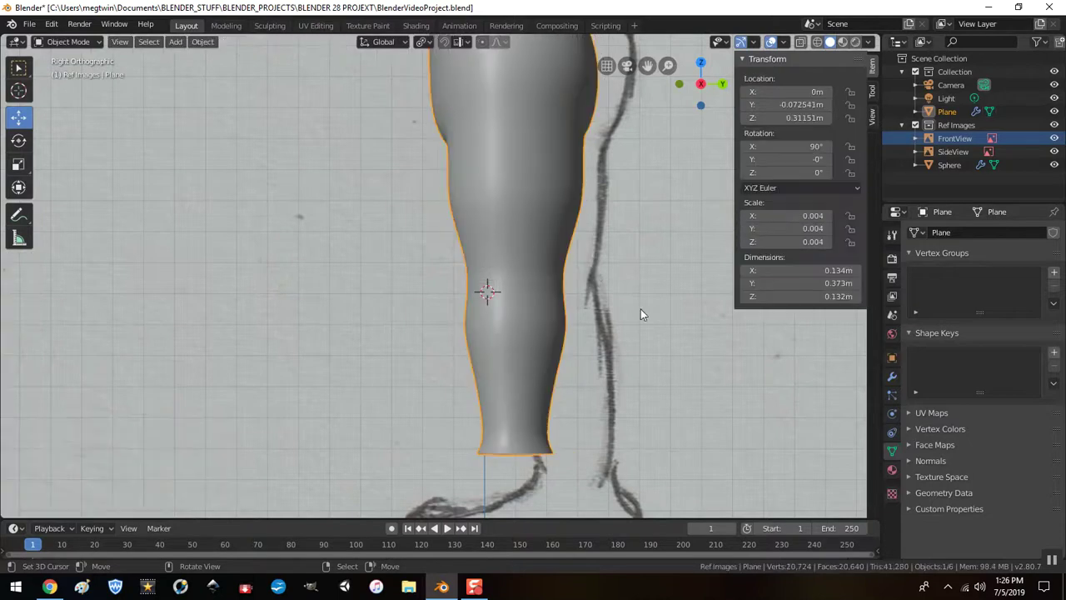
Step: Offset the SideView reference image to X -0.42, Y -0.43, then edit the body mesh again
{"action": "left_click", "coordinate": [645, 315]}
{"action": "scroll", "coordinate": [731, 334], "scroll_direction": "down", "scroll_amount": 3}
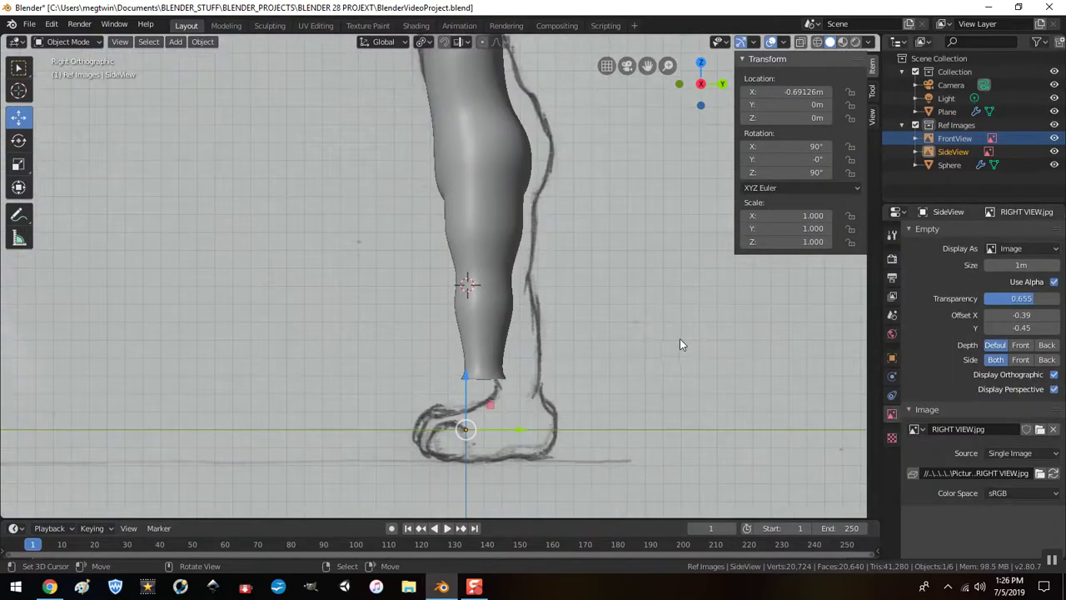
{"action": "left_click", "coordinate": [1055, 328]}
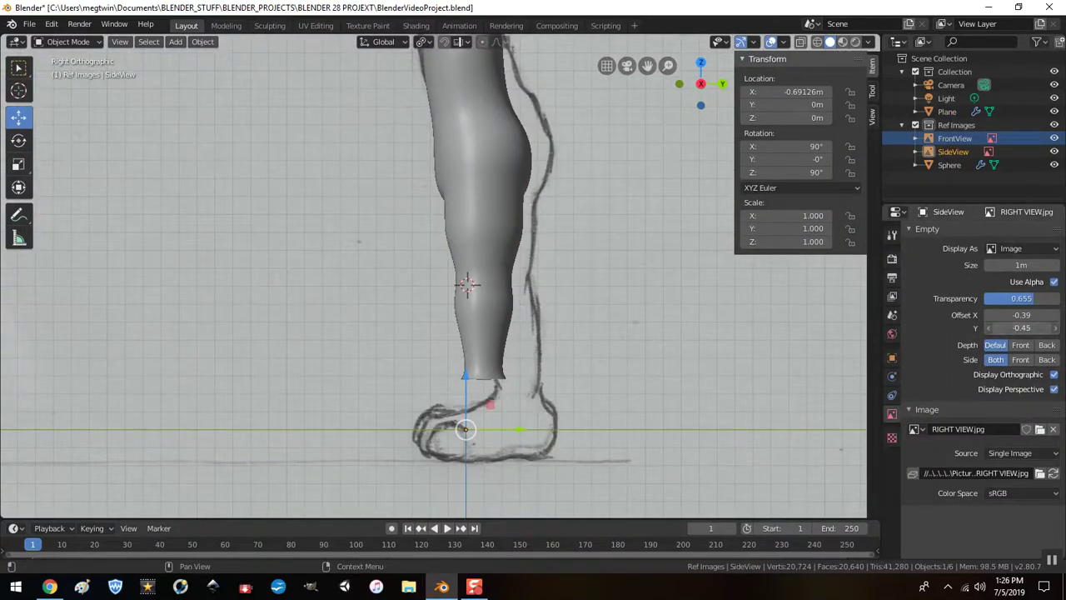
{"action": "left_click", "coordinate": [1055, 327]}
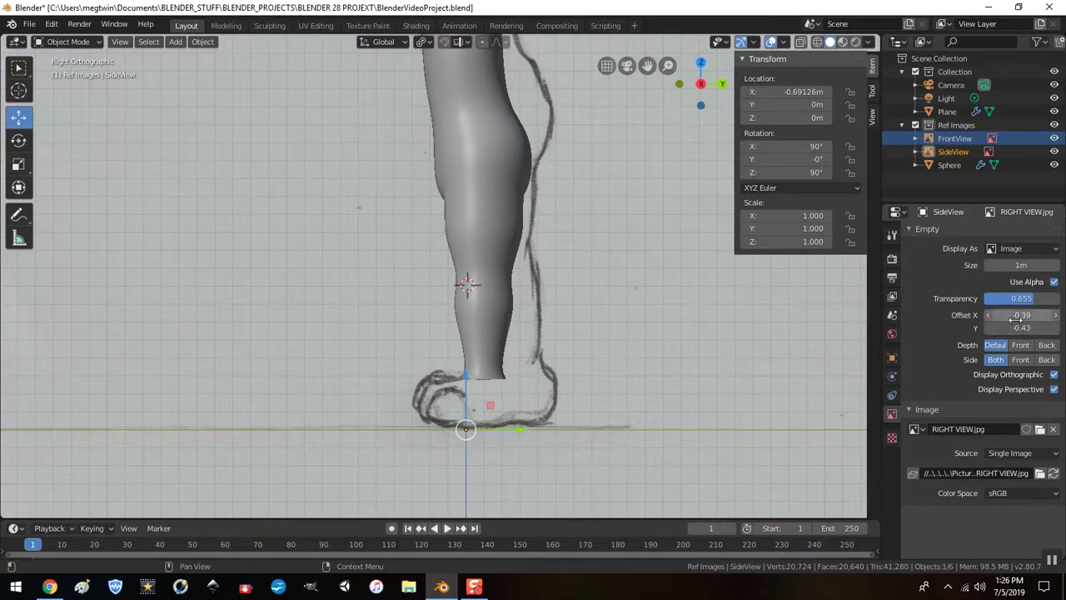
{"action": "left_click_drag", "start_coordinate": [1020, 314], "coordinate": [1002, 315]}
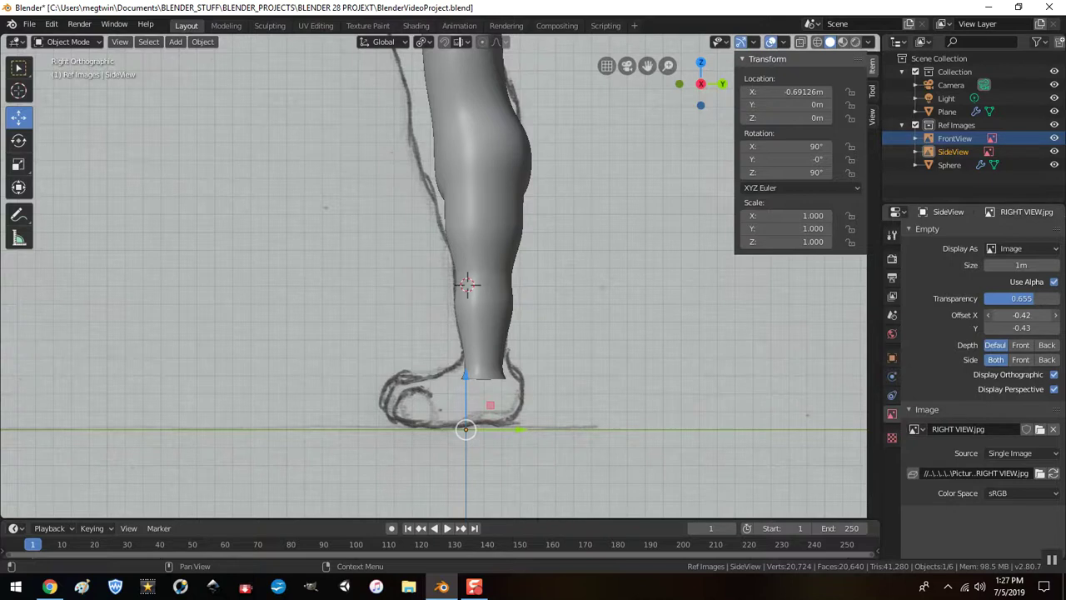
{"action": "left_click_drag", "start_coordinate": [1002, 314], "coordinate": [1031, 322]}
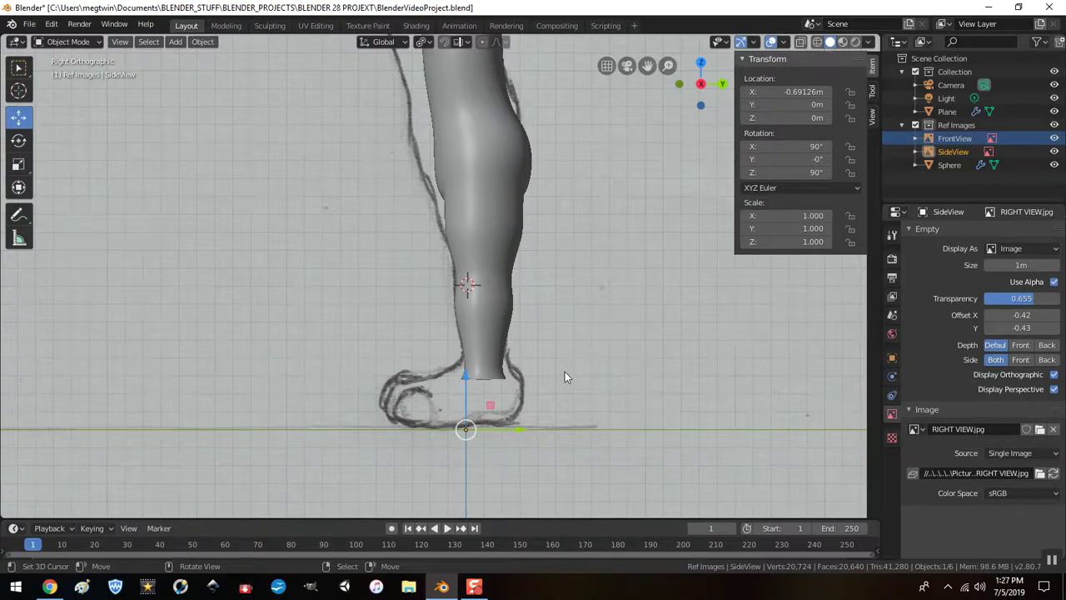
{"action": "key", "text": "KP_1"}
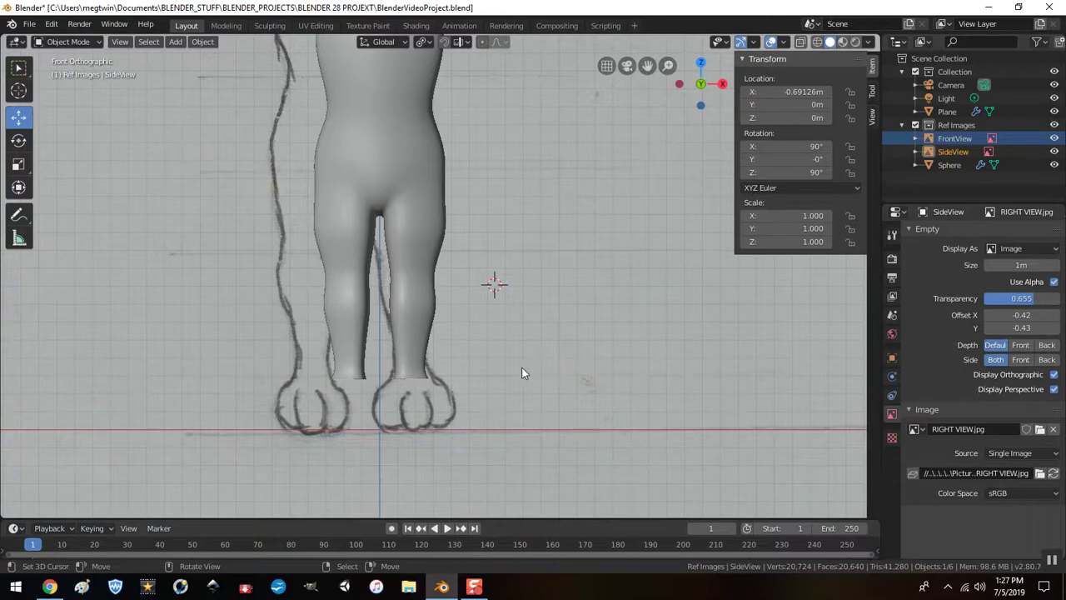
{"action": "key", "text": "KP_3"}
{"action": "left_click", "coordinate": [490, 319]}
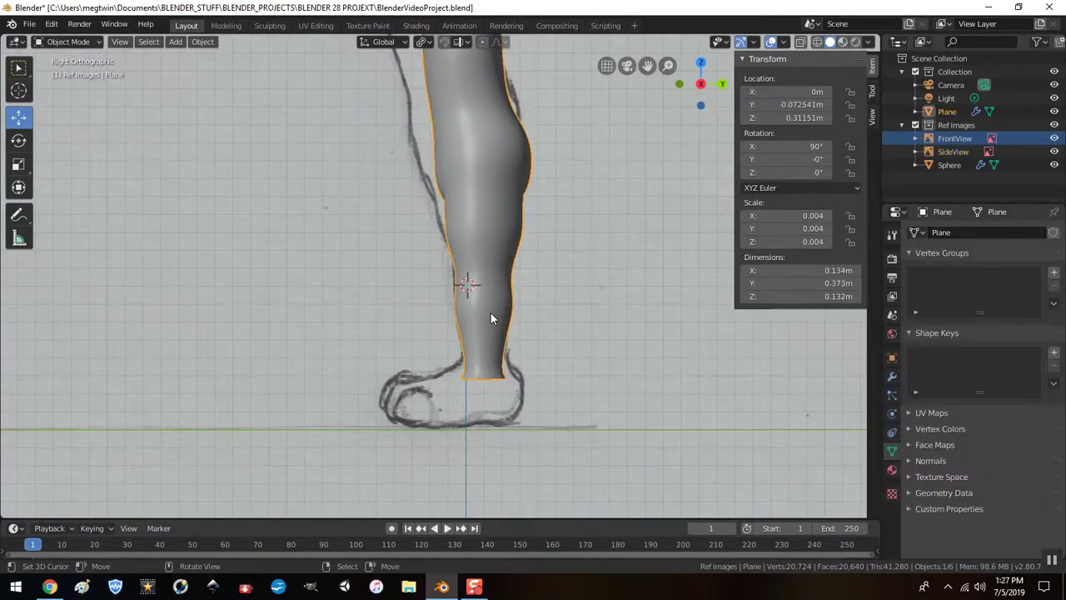
{"action": "key", "text": "Tab"}
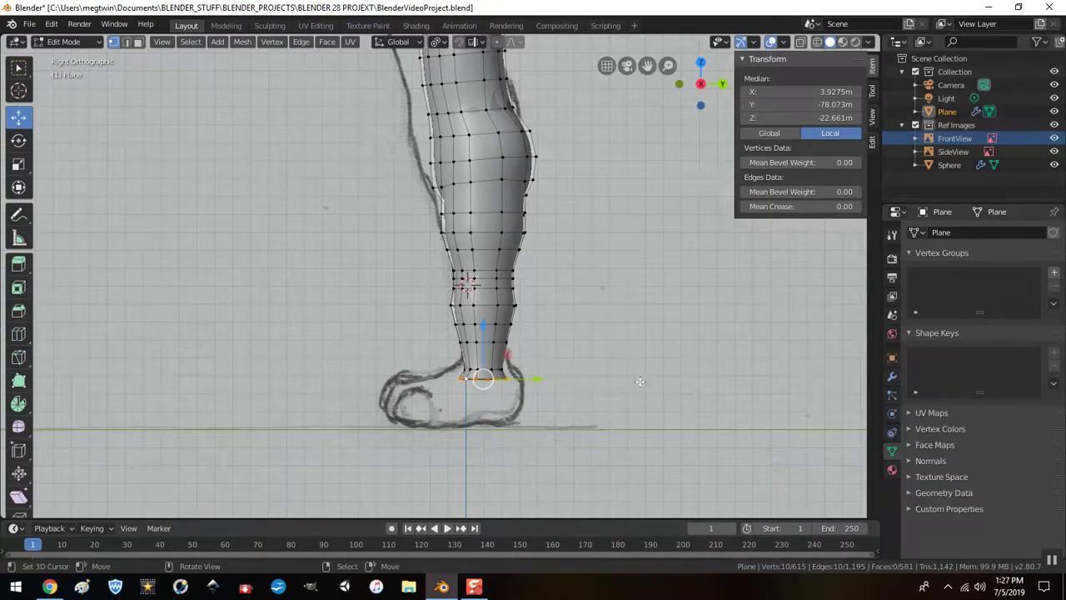
Step: Grow the selection up the lower legs and round those loops with LoopTools Circle
{"action": "middle_click_drag", "start_coordinate": [640, 381], "coordinate": [797, 380]}
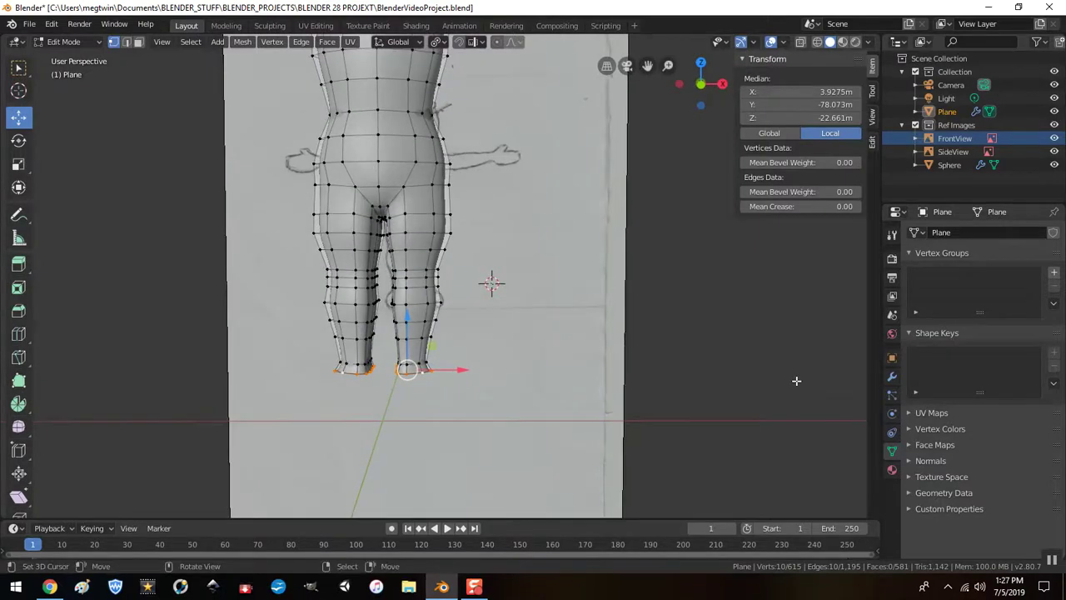
{"action": "key", "text": "ctrl"}
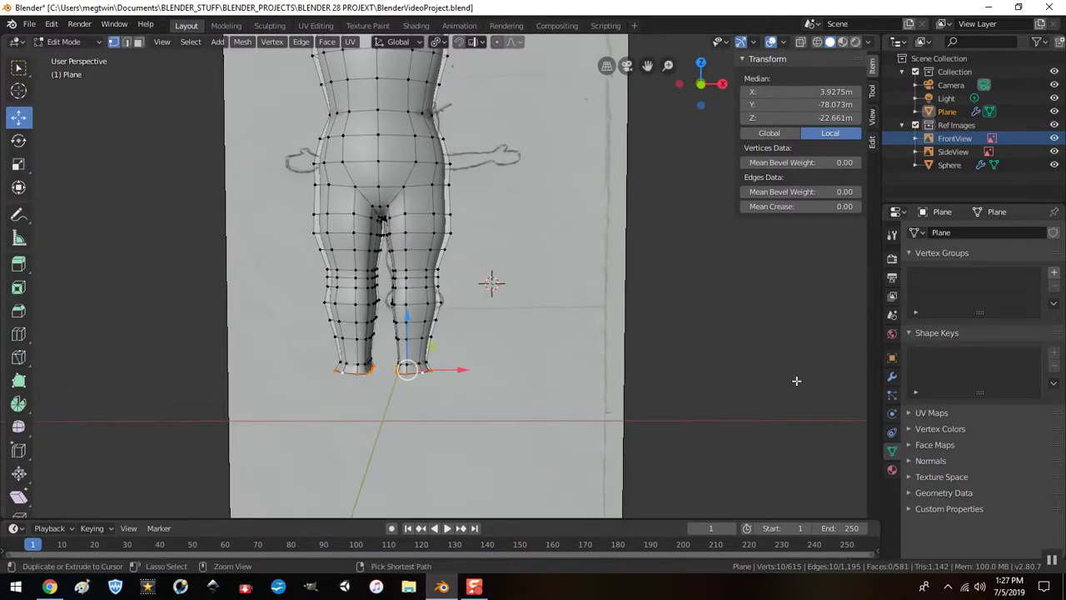
{"action": "key", "text": "ctrl+KP_Add"}
{"action": "key", "text": "ctrl+KP_Add"}
{"action": "key", "text": "ctrl+KP_Add"}
{"action": "key", "text": "ctrl+KP_Add"}
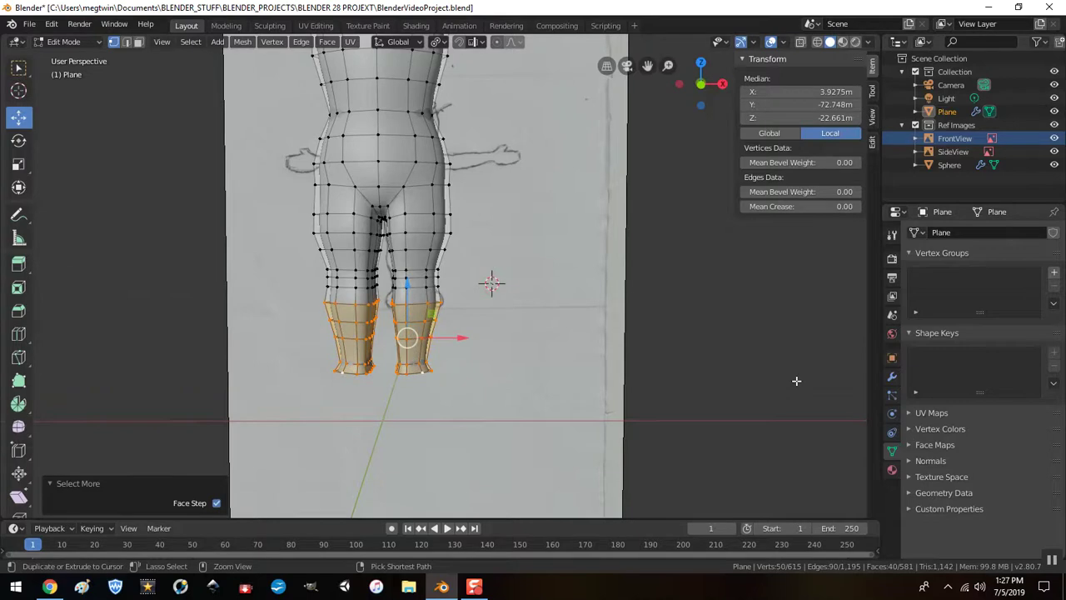
{"action": "key", "text": "ctrl+KP_Add"}
{"action": "key", "text": "ctrl+KP_Add"}
{"action": "key", "text": "ctrl+KP_Add"}
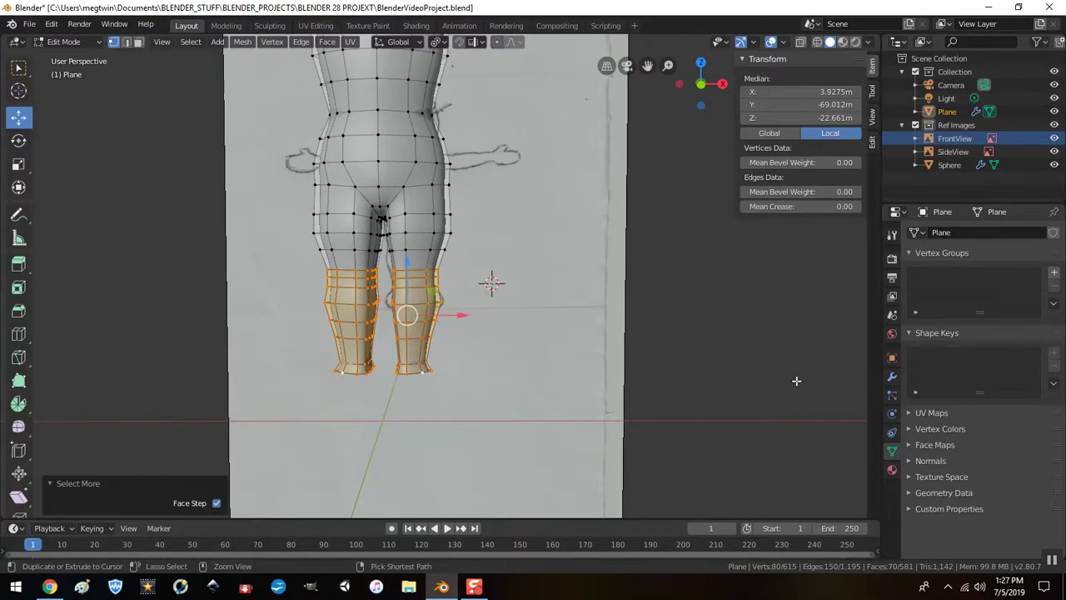
{"action": "right_click", "coordinate": [559, 296]}
{"action": "mouse_move", "coordinate": [550, 200]}
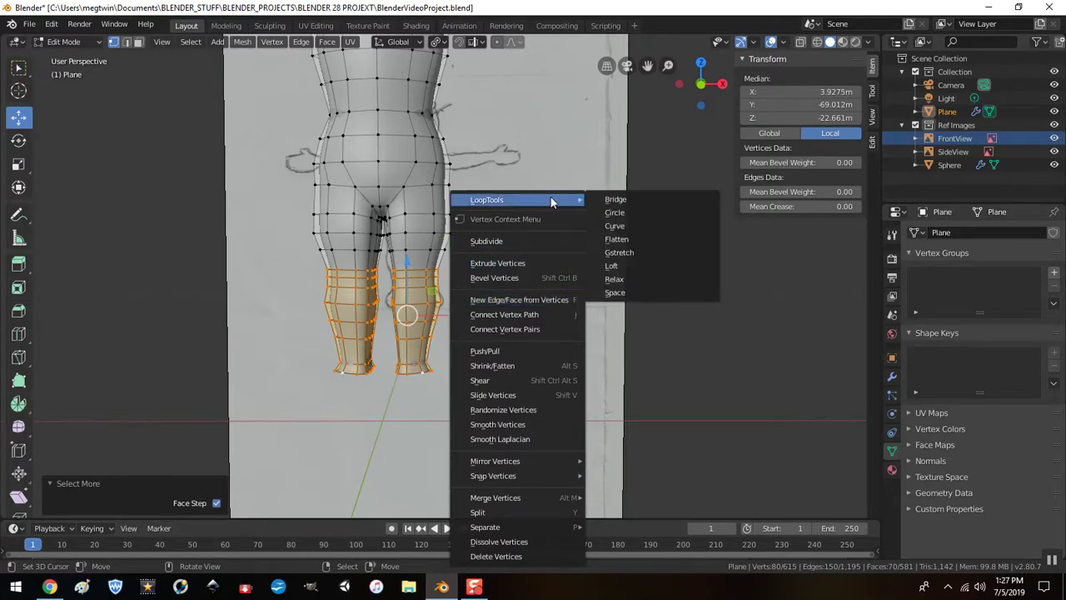
{"action": "left_click", "coordinate": [624, 211]}
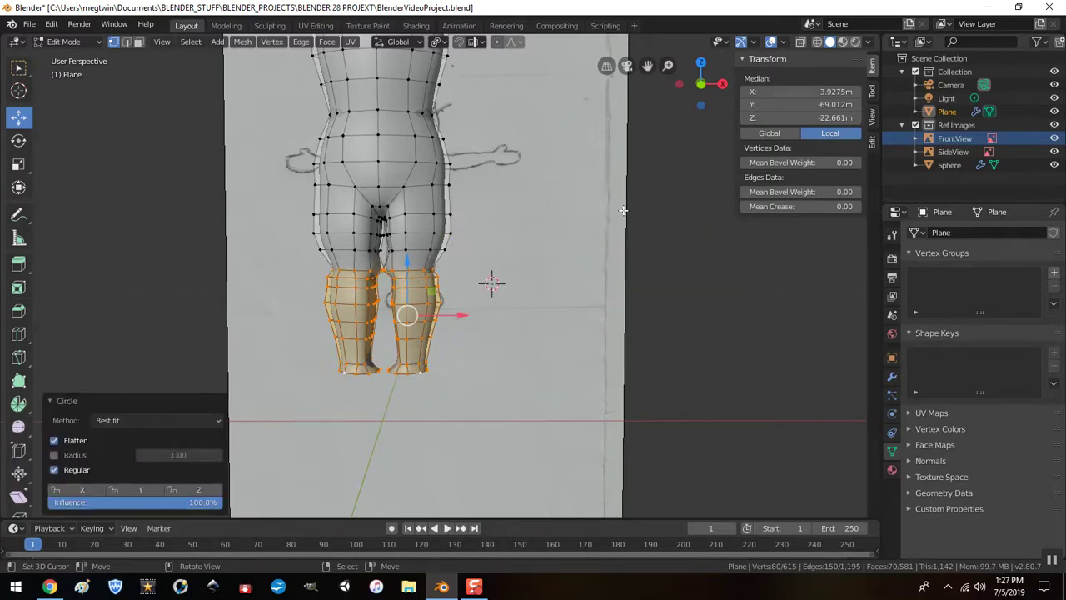
{"action": "middle_click_drag", "start_coordinate": [505, 276], "coordinate": [516, 325]}
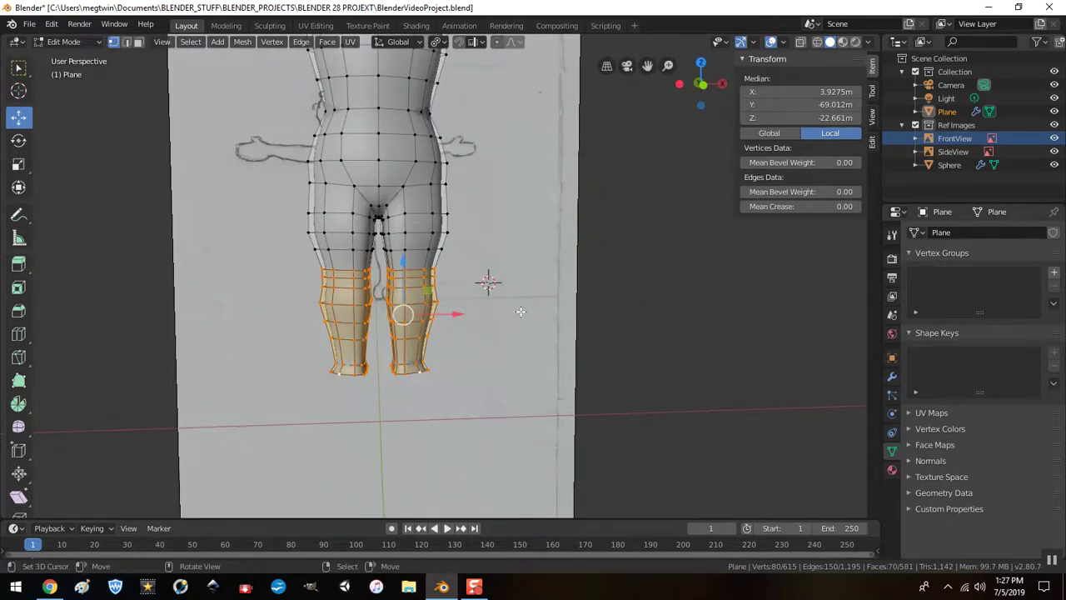
Step: Select the knee edge loop and round it with LoopTools Circle
{"action": "scroll", "coordinate": [521, 312], "scroll_direction": "up", "scroll_amount": 3}
{"action": "left_click", "coordinate": [499, 265], "text": "alt"}
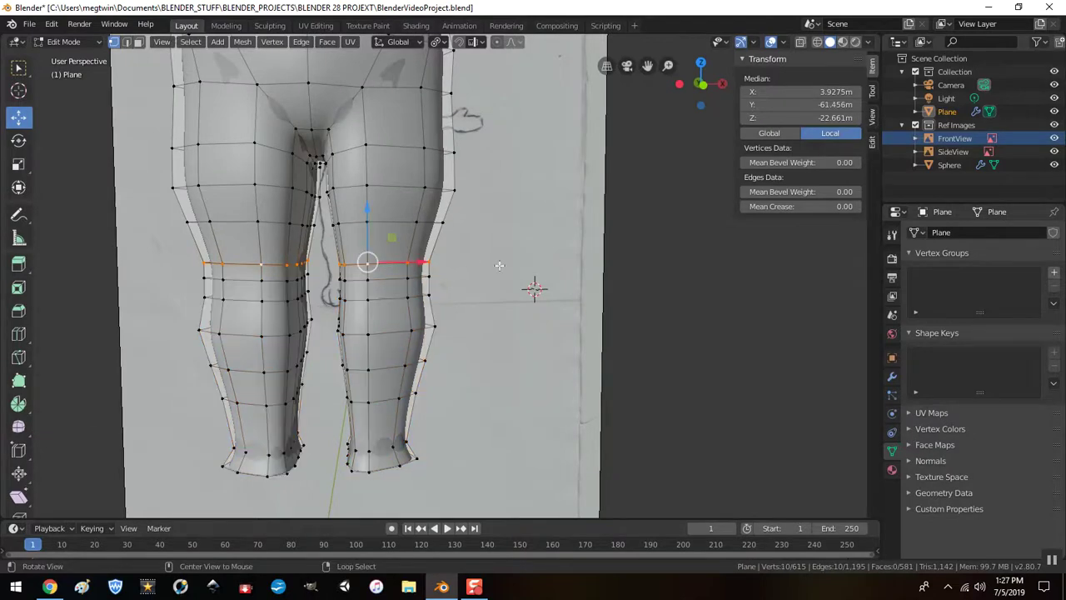
{"action": "right_click", "coordinate": [513, 248]}
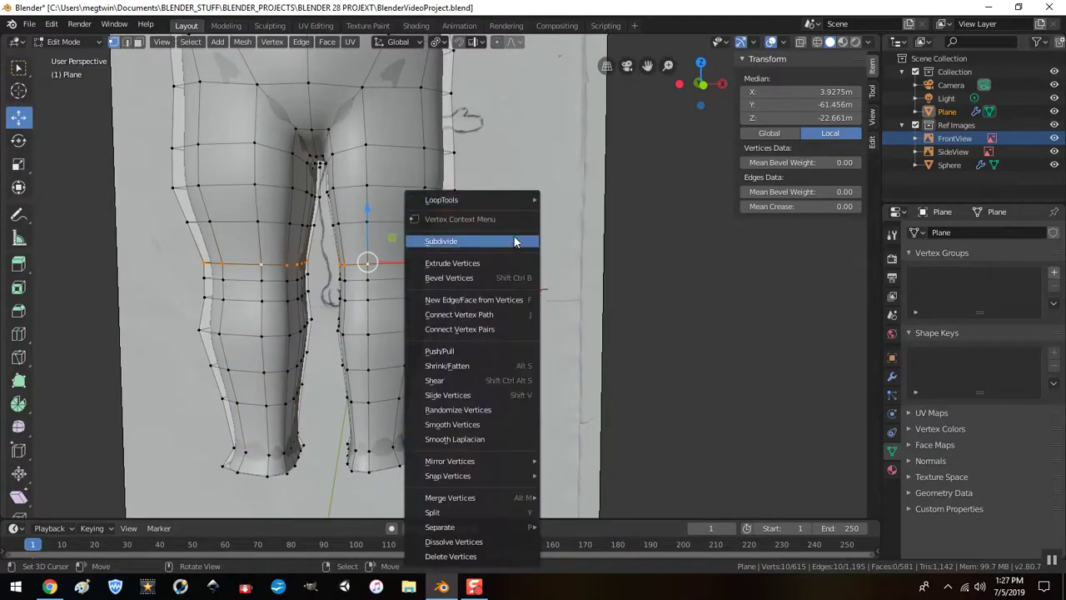
{"action": "mouse_move", "coordinate": [524, 200]}
{"action": "left_click", "coordinate": [595, 215]}
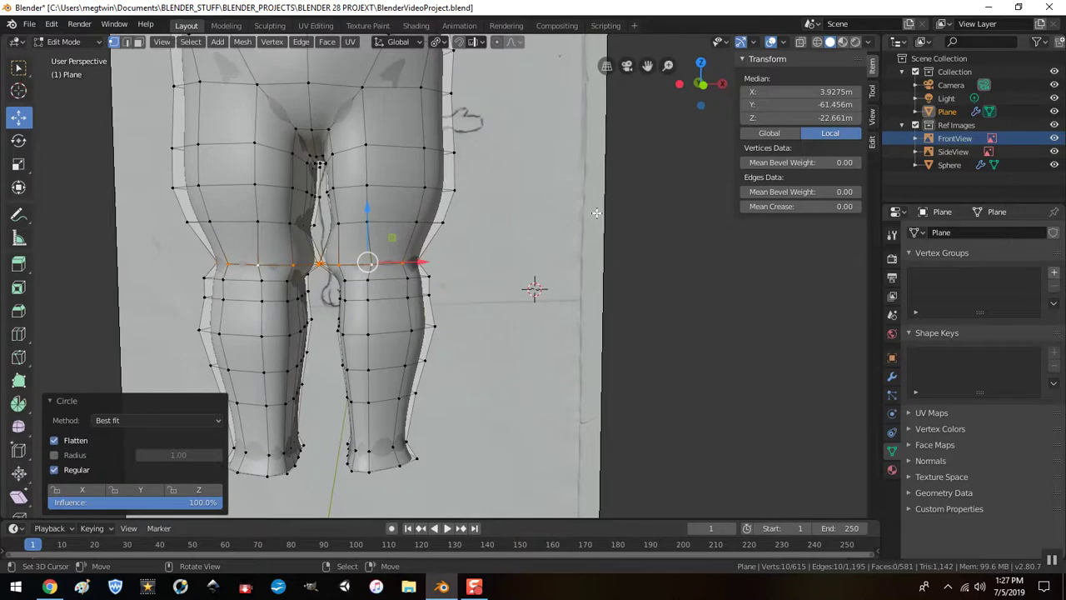
{"action": "key", "text": "g"}
{"action": "key", "text": "x"}
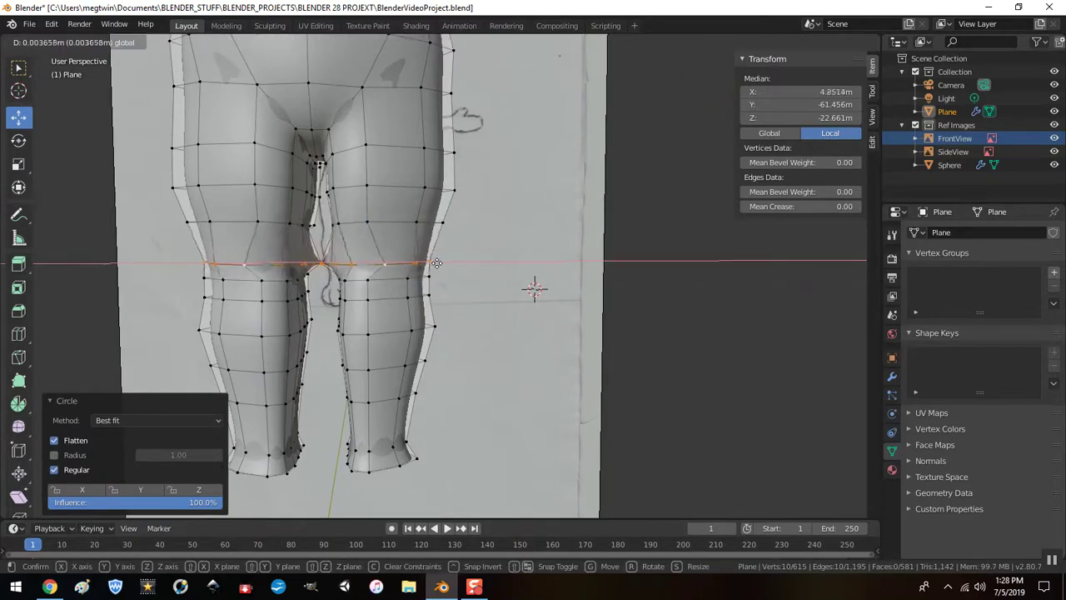
{"action": "left_click", "coordinate": [438, 263]}
{"action": "key", "text": "ctrl+z"}
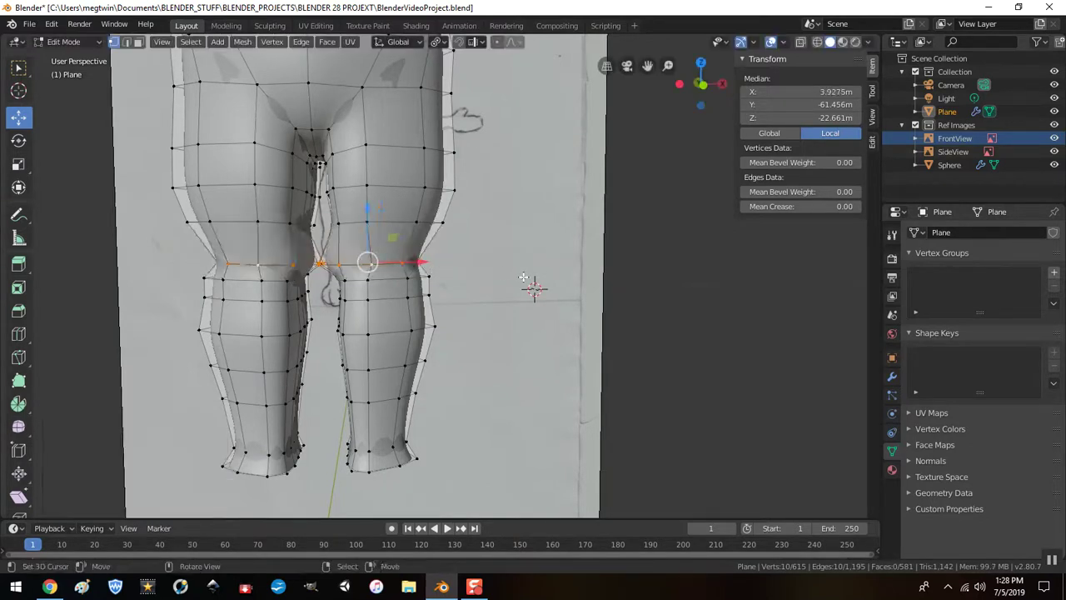
Step: Orbit around the legs, then return to front orthographic view over the reference drawing
{"action": "middle_click_drag", "start_coordinate": [500, 277], "coordinate": [530, 209]}
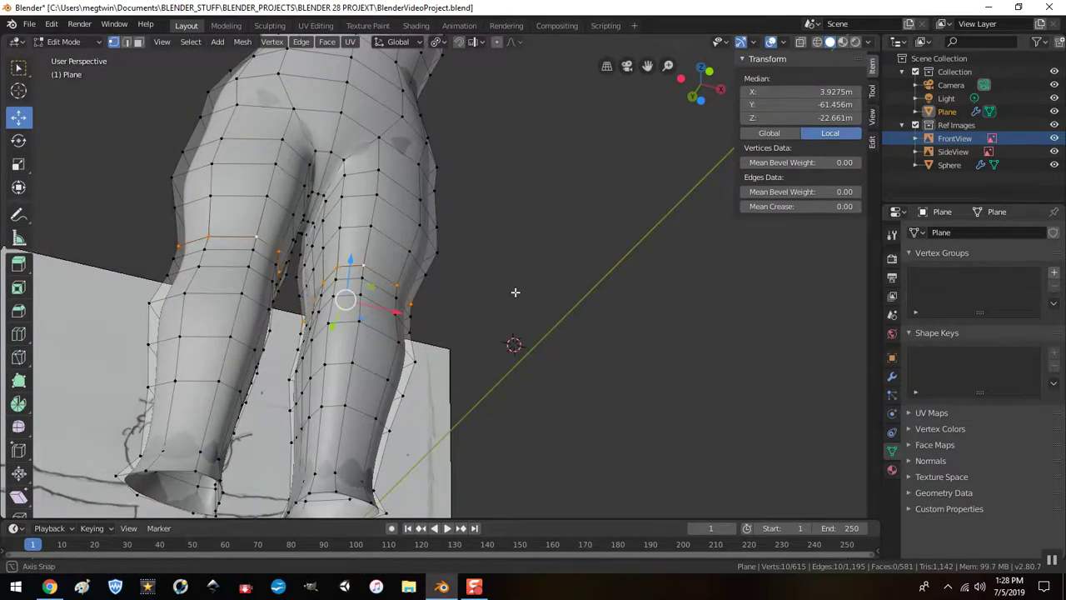
{"action": "middle_click_drag", "start_coordinate": [514, 292], "coordinate": [771, 372]}
{"action": "scroll", "coordinate": [631, 305], "scroll_direction": "down", "scroll_amount": 3}
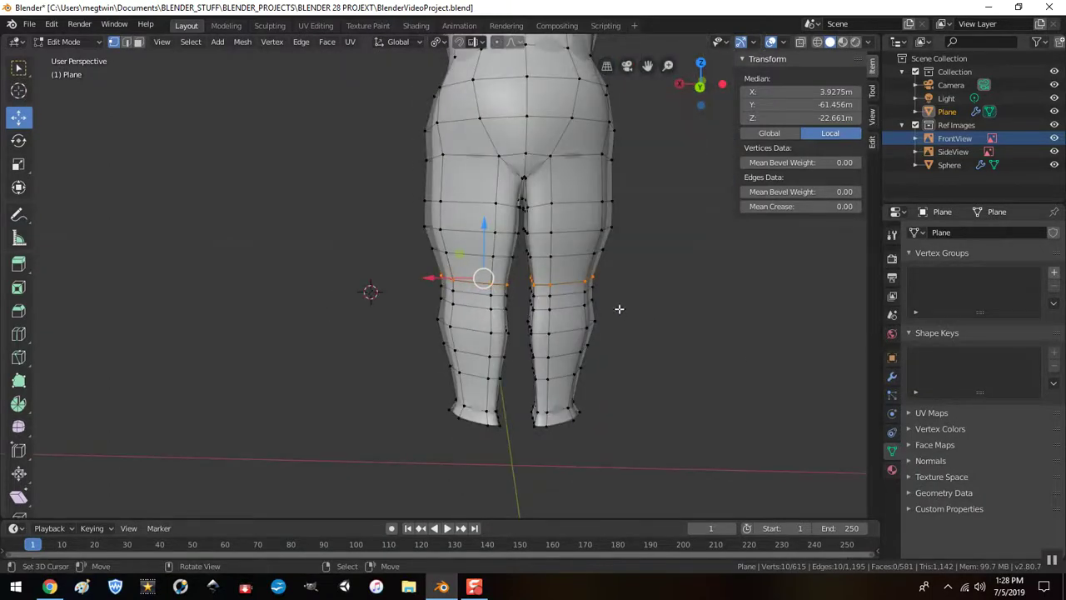
{"action": "scroll", "coordinate": [591, 302], "scroll_direction": "down", "scroll_amount": 1}
{"action": "key", "text": "KP_1"}
{"action": "scroll", "coordinate": [588, 308], "scroll_direction": "down", "scroll_amount": 2}
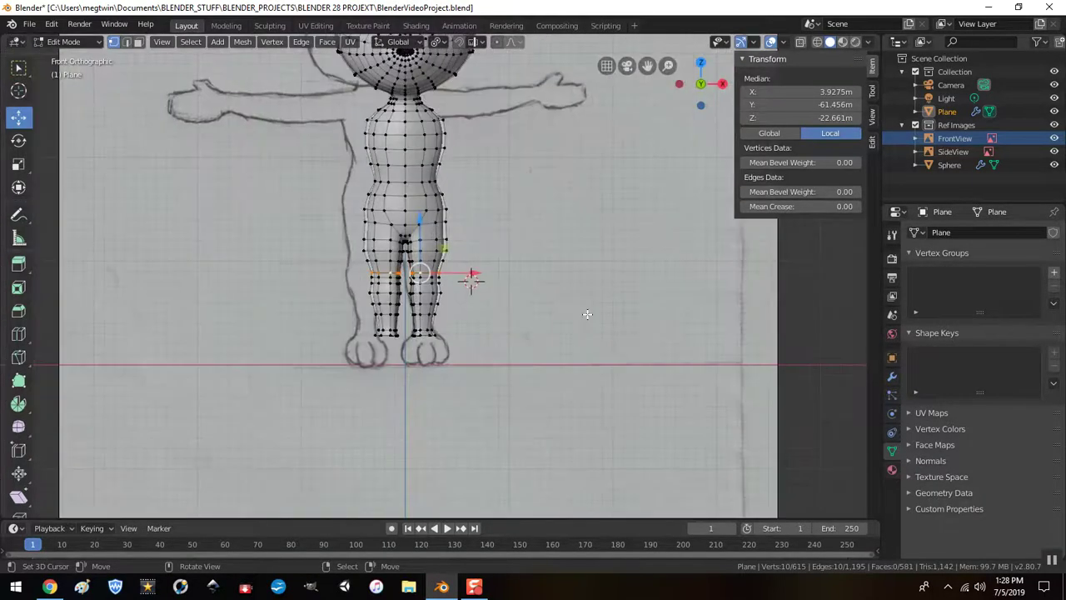
{"action": "scroll", "coordinate": [541, 285], "scroll_direction": "up", "scroll_amount": 6}
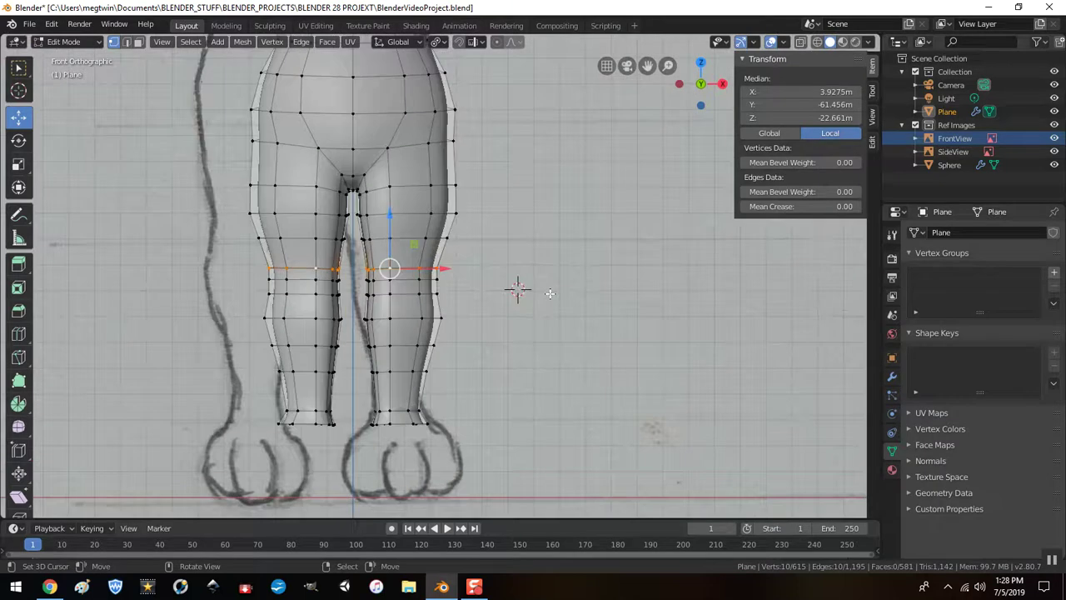
{"action": "scroll", "coordinate": [507, 287], "scroll_direction": "down", "scroll_amount": 3}
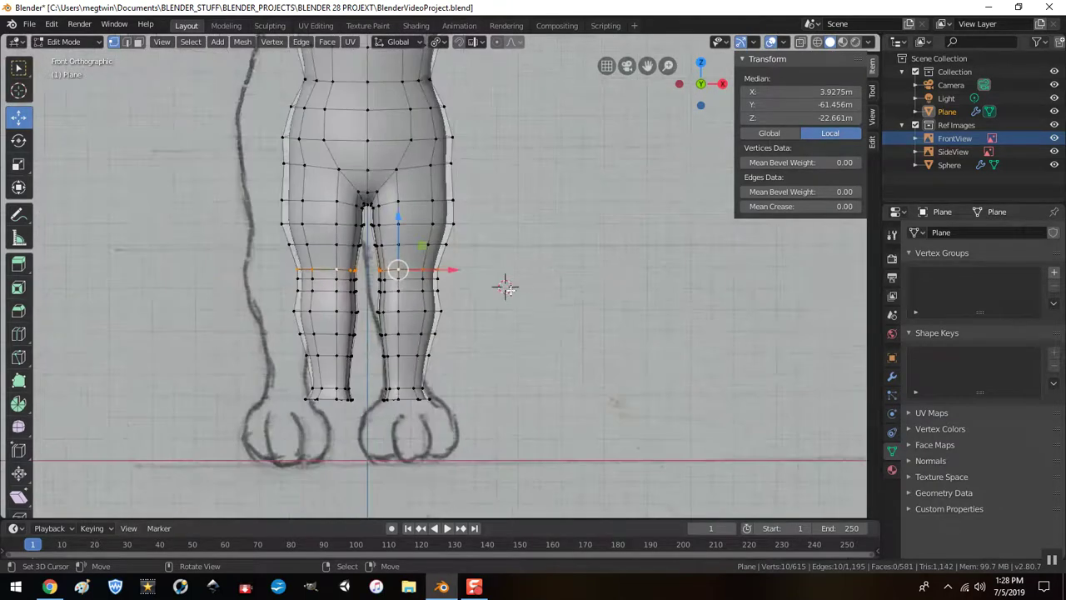
Step: Select both legs' ankle loops and grow the selection up to the thigh tops
{"action": "left_click", "coordinate": [408, 401], "text": "alt"}
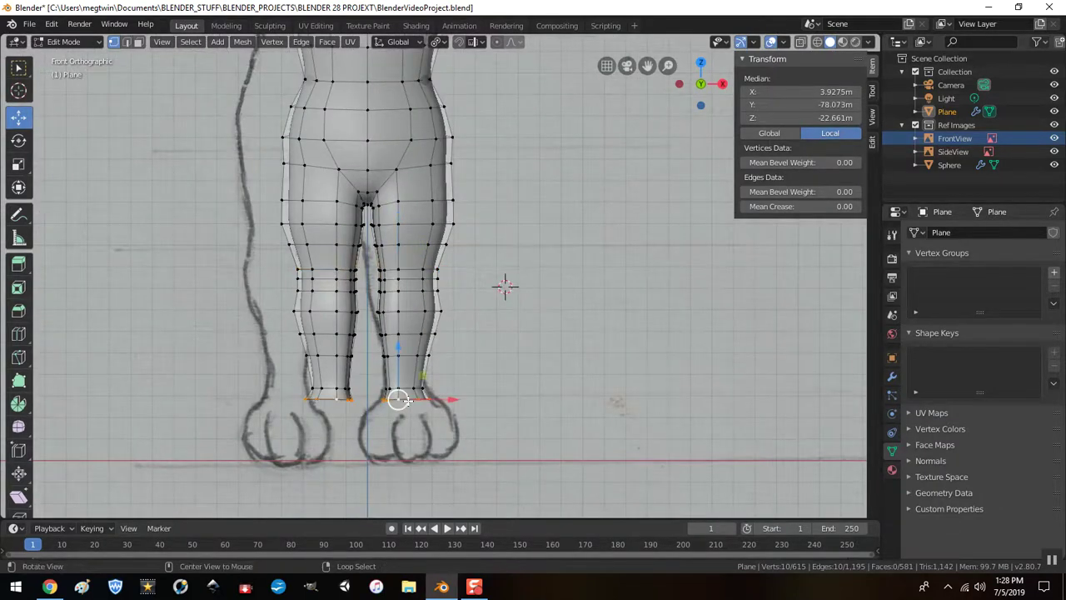
{"action": "key", "text": "ctrl+KP_Add"}
{"action": "key", "text": "ctrl+KP_Add"}
{"action": "key", "text": "ctrl+KP_Add"}
{"action": "key", "text": "ctrl+KP_Add"}
{"action": "key", "text": "ctrl+KP_Add"}
{"action": "key", "text": "ctrl+KP_Add"}
{"action": "key", "text": "ctrl+KP_Add"}
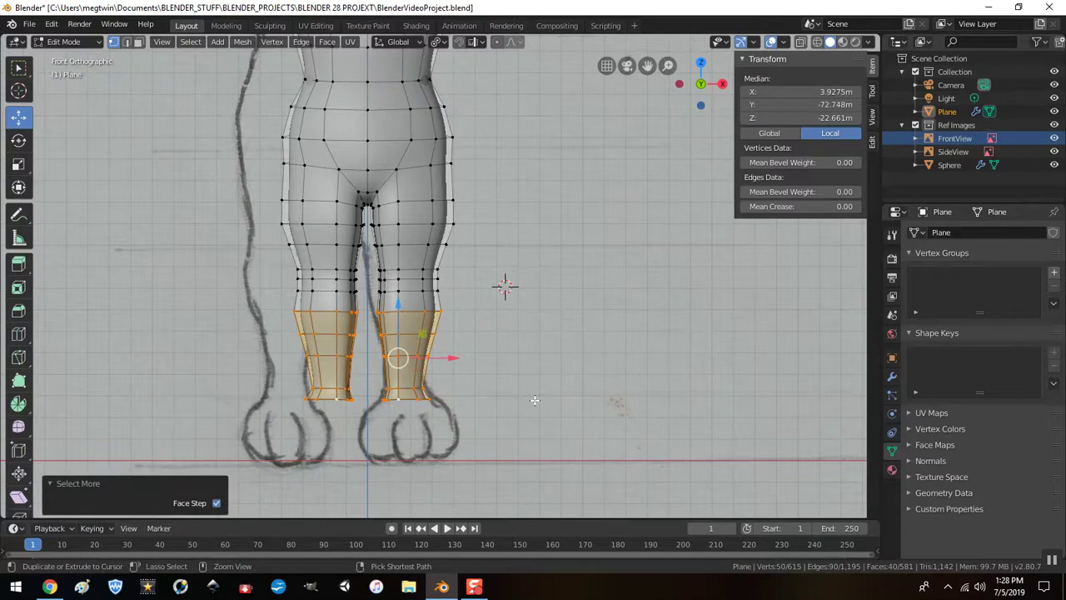
{"action": "key", "text": "ctrl+KP_Add"}
{"action": "key", "text": "ctrl+KP_Add"}
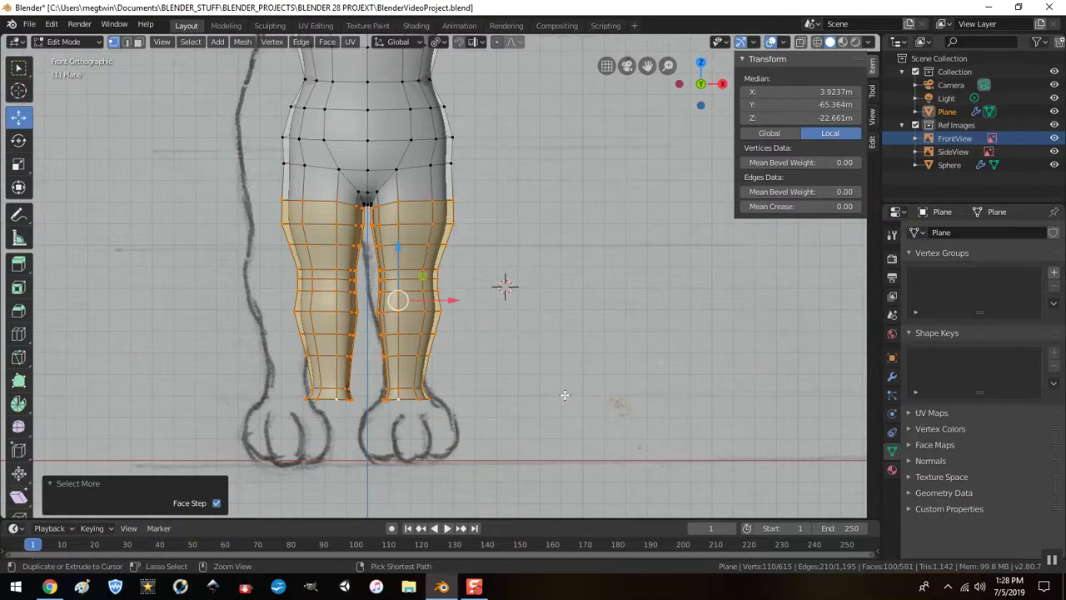
Step: Add the inner crotch vertices under the hips to the leg selection
{"action": "scroll", "coordinate": [533, 275], "scroll_direction": "up", "scroll_amount": 3}
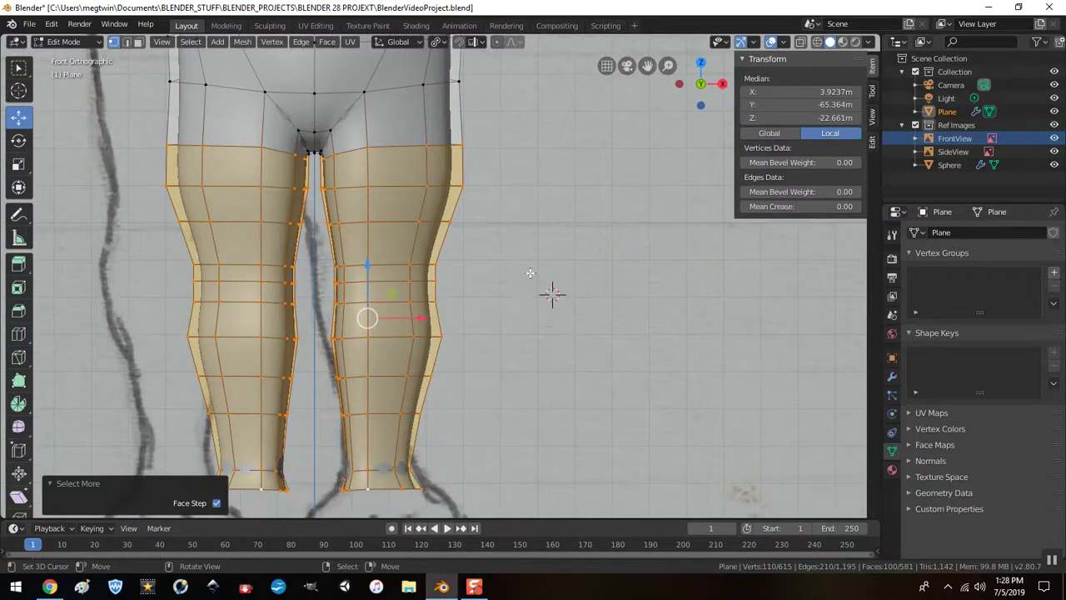
{"action": "middle_click_drag", "start_coordinate": [502, 223], "coordinate": [305, 294]}
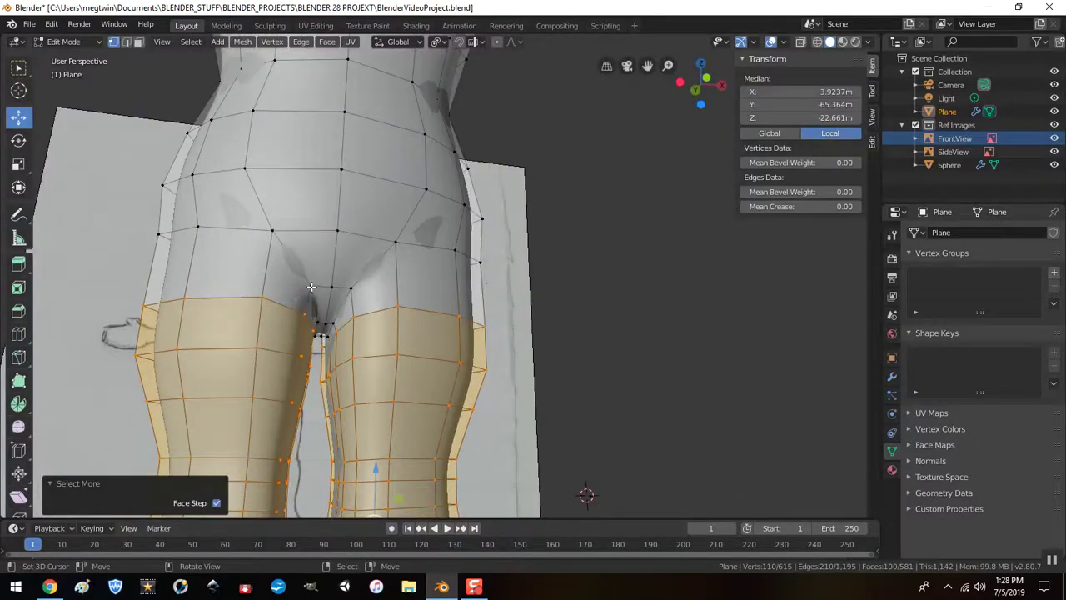
{"action": "left_click", "coordinate": [325, 306], "text": "shift"}
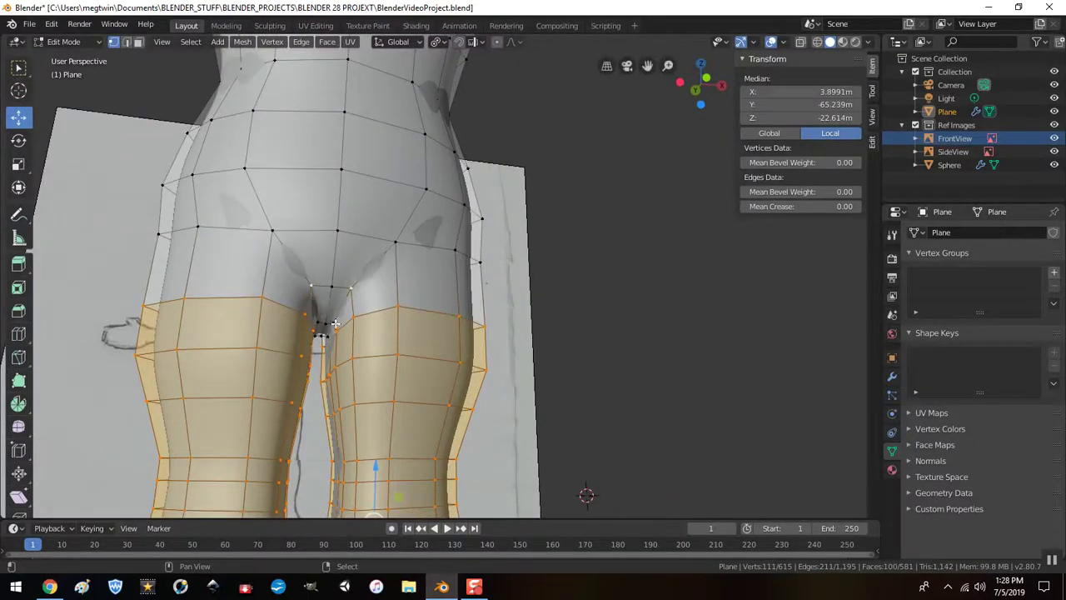
{"action": "left_click", "coordinate": [329, 339], "text": "shift"}
{"action": "middle_click_drag", "start_coordinate": [329, 339], "coordinate": [726, 381]}
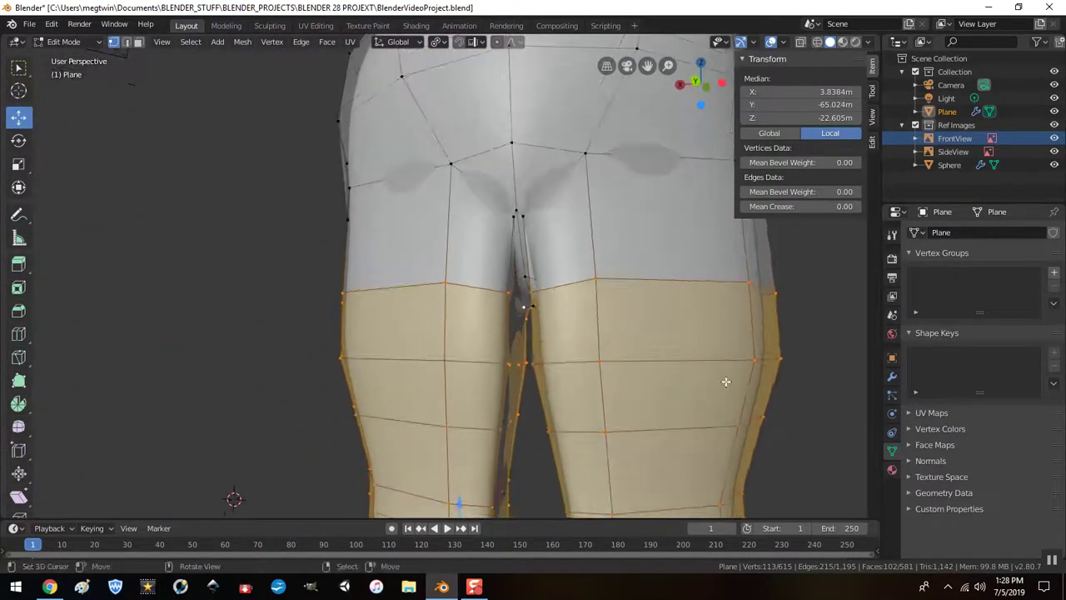
{"action": "left_click", "coordinate": [517, 215], "text": "shift"}
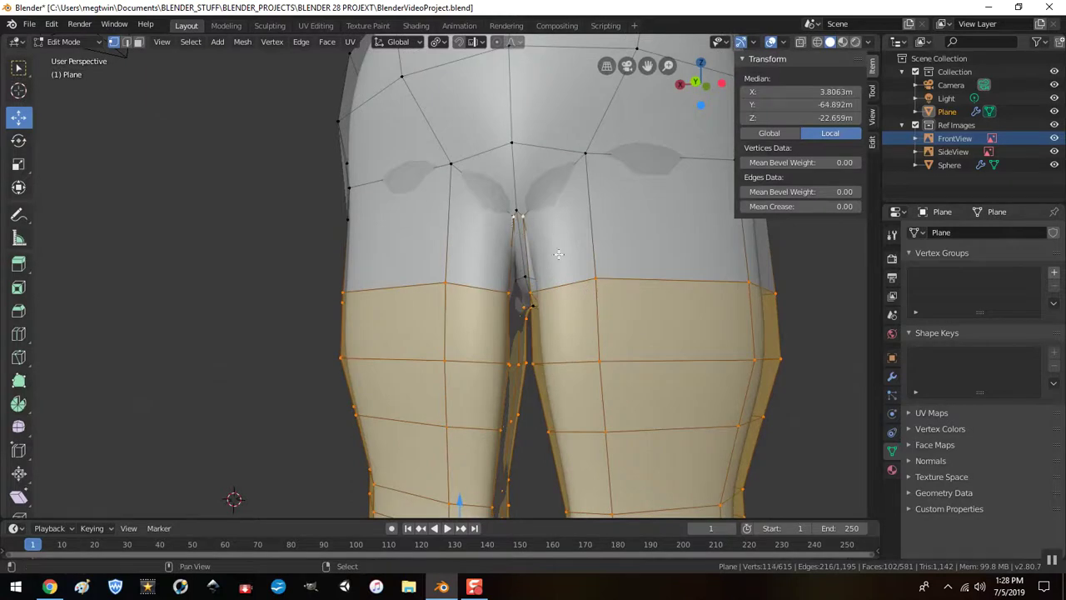
{"action": "middle_click_drag", "start_coordinate": [605, 303], "coordinate": [593, 291]}
{"action": "left_click", "coordinate": [558, 294], "text": "shift"}
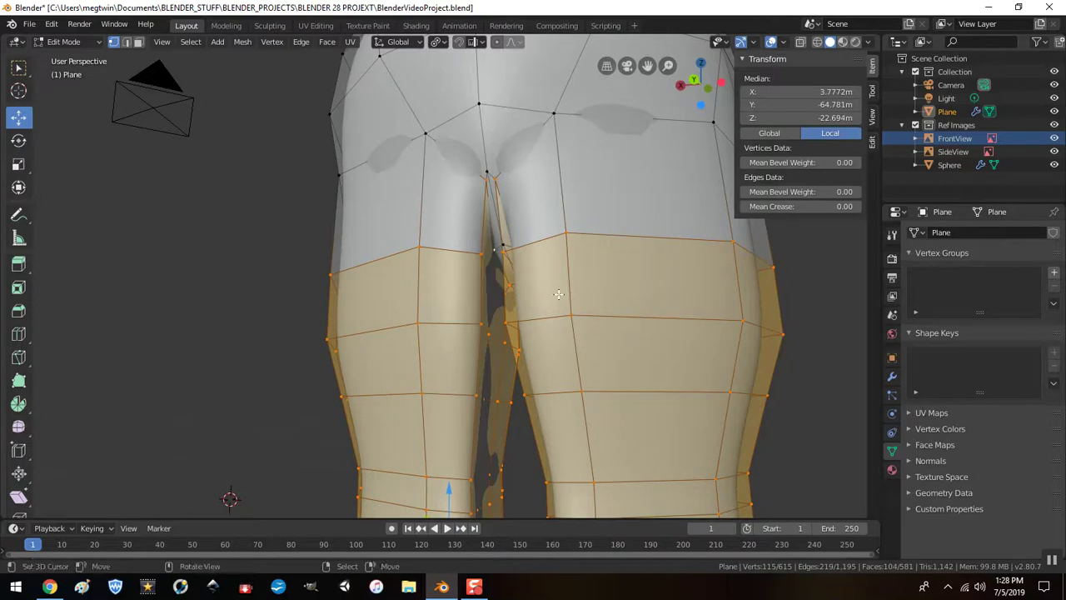
{"action": "scroll", "coordinate": [558, 294], "scroll_direction": "down", "scroll_amount": 5}
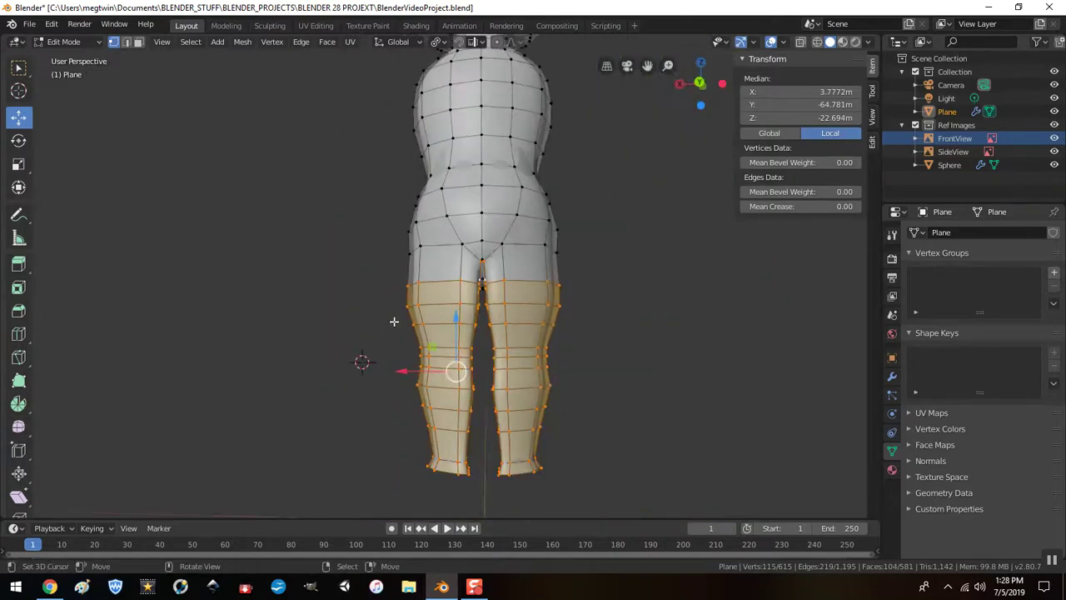
{"action": "middle_click_drag", "start_coordinate": [358, 309], "coordinate": [624, 291]}
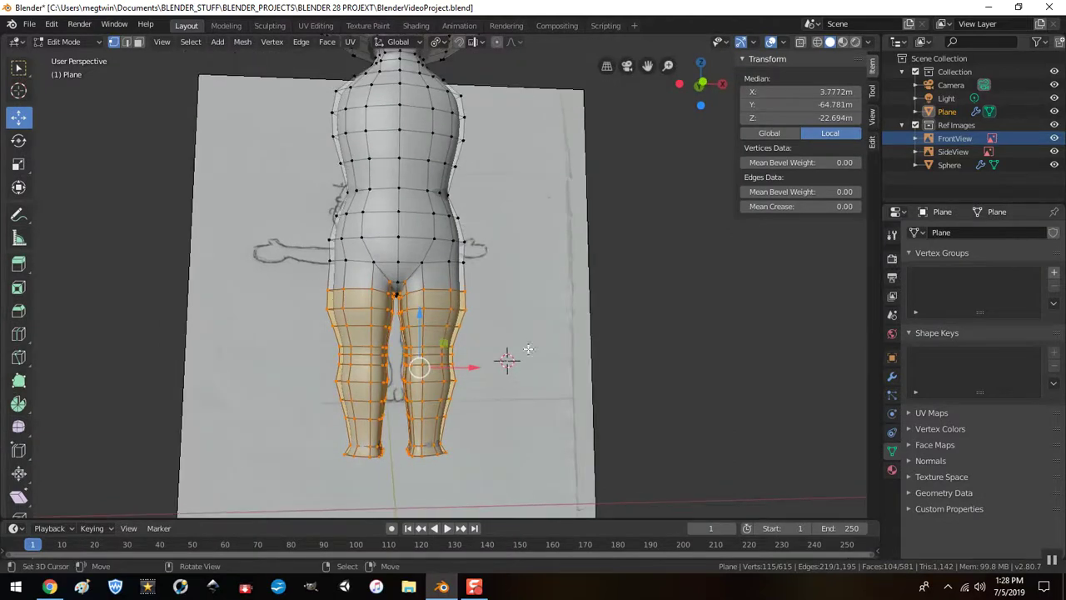
Step: Spread the legs slightly apart along X in front view and reselect the leg loops
{"action": "key", "text": "KP_1"}
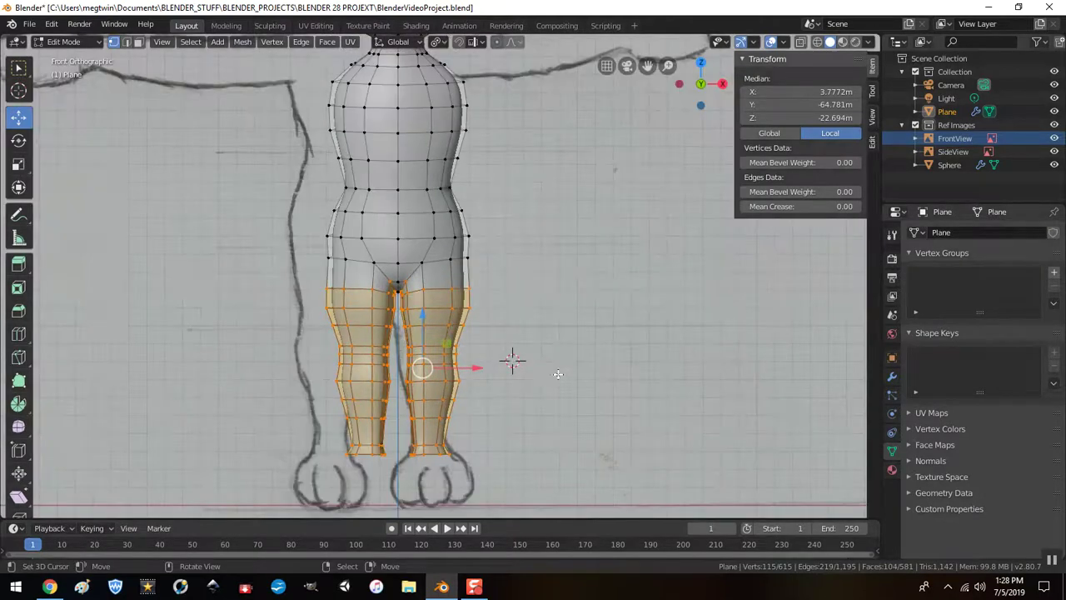
{"action": "left_click_drag", "start_coordinate": [484, 369], "coordinate": [499, 368]}
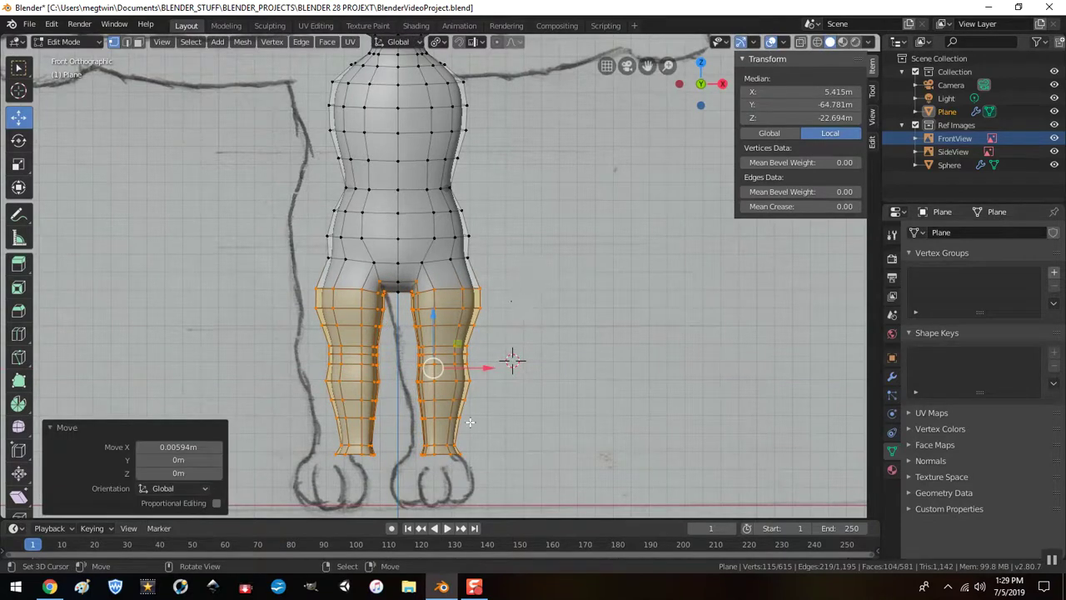
{"action": "left_click", "coordinate": [439, 455], "text": "alt"}
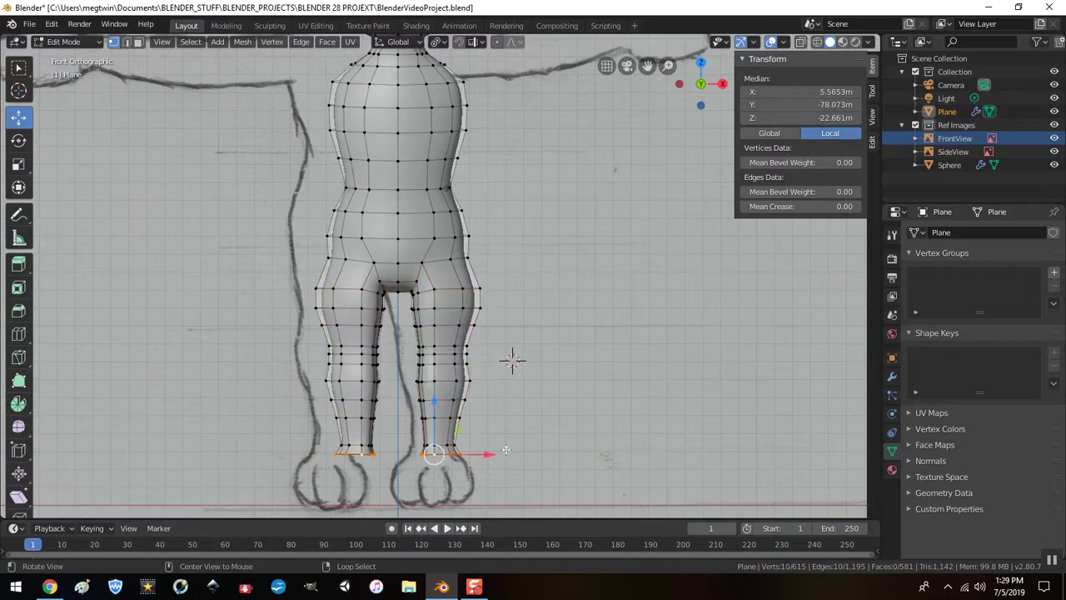
{"action": "key", "text": "ctrl+KP_Add"}
{"action": "key", "text": "ctrl+KP_Add"}
{"action": "key", "text": "ctrl+KP_Add"}
{"action": "key", "text": "ctrl+KP_Add"}
{"action": "key", "text": "ctrl+KP_Add"}
{"action": "key", "text": "ctrl+KP_Add"}
{"action": "key", "text": "ctrl+KP_Add"}
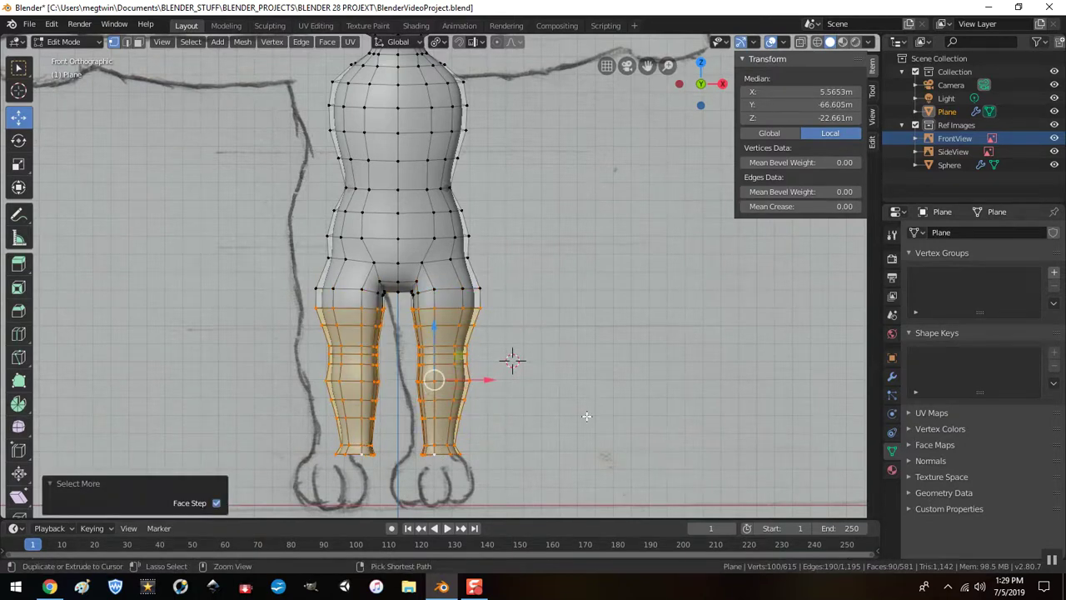
Step: Try LoopTools Circle on the leg loops, inspect the result, then undo it
{"action": "right_click", "coordinate": [626, 341]}
{"action": "mouse_move", "coordinate": [633, 200]}
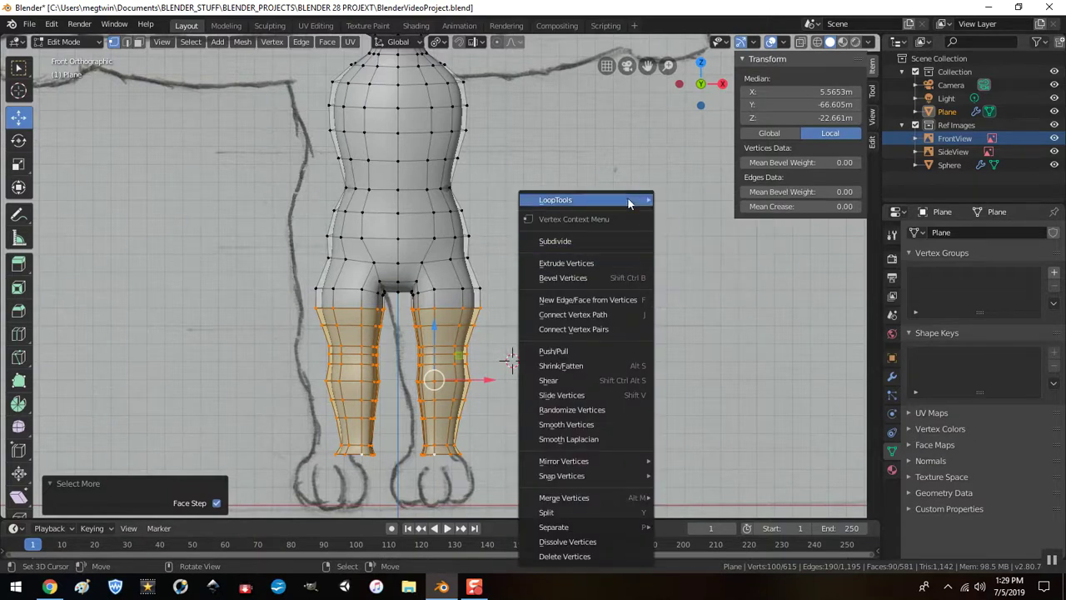
{"action": "left_click", "coordinate": [687, 212]}
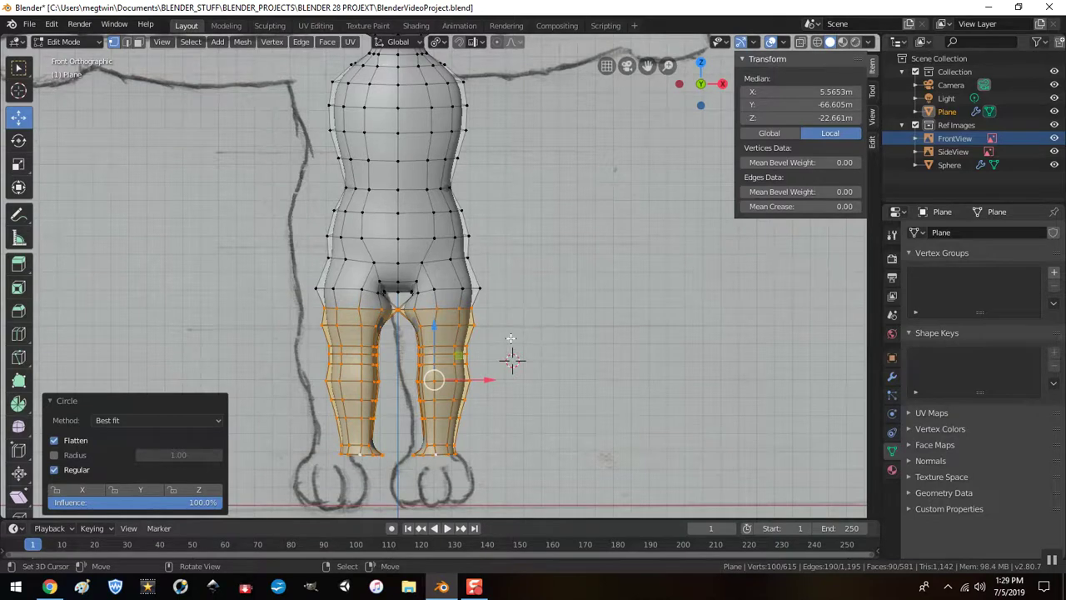
{"action": "scroll", "coordinate": [512, 337], "scroll_direction": "down", "scroll_amount": 4}
{"action": "scroll", "coordinate": [512, 340], "scroll_direction": "up", "scroll_amount": 6}
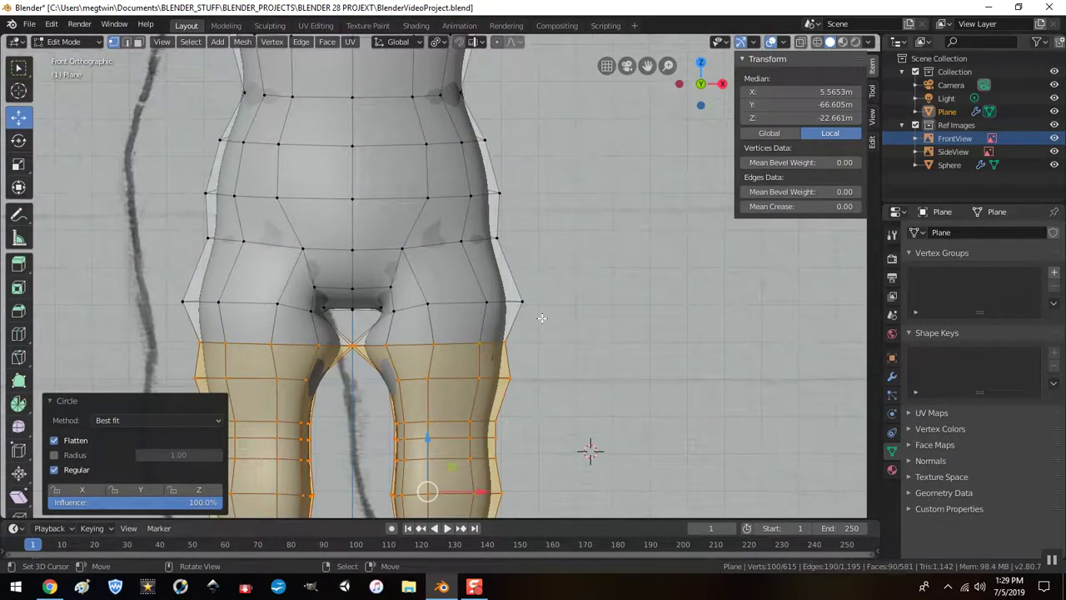
{"action": "middle_click_drag", "start_coordinate": [541, 318], "coordinate": [544, 325]}
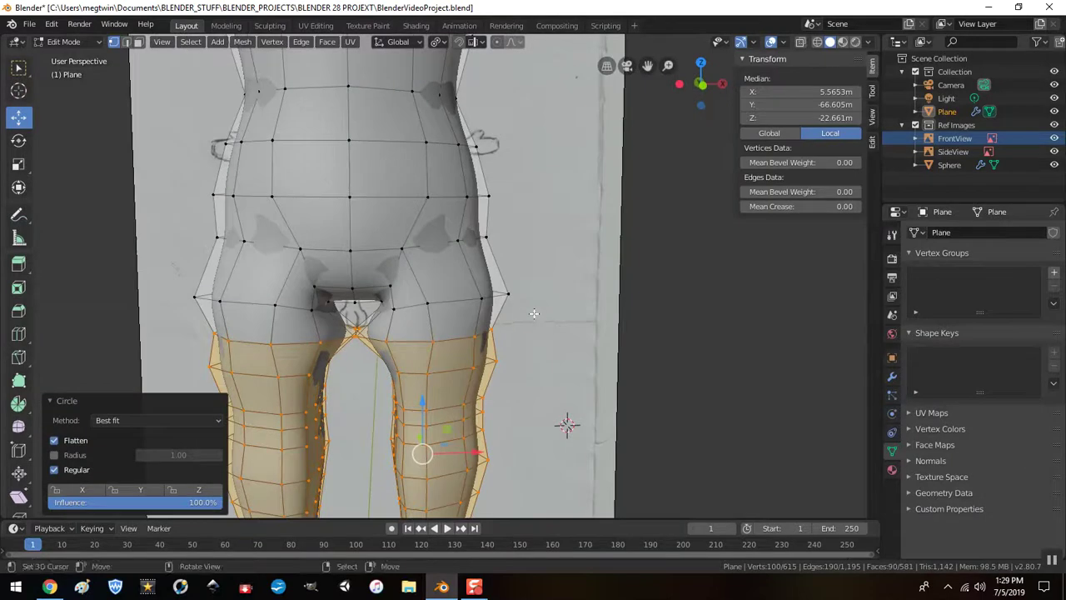
{"action": "key", "text": "ctrl"}
{"action": "key", "text": "ctrl+z"}
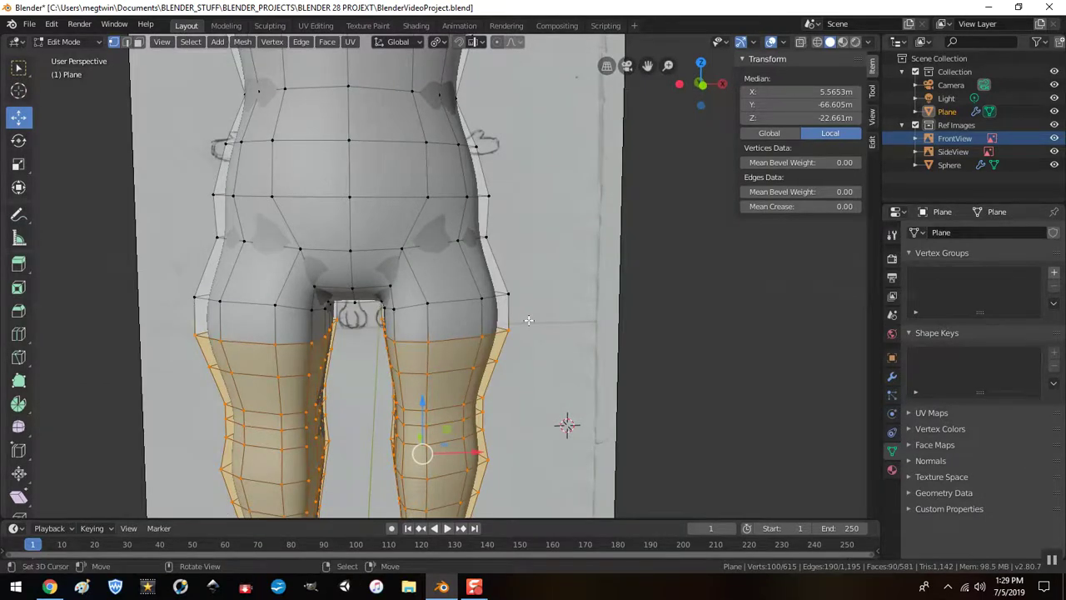
{"action": "scroll", "coordinate": [521, 345], "scroll_direction": "down", "scroll_amount": 4}
Step: Snap the 3D cursor to the world origin and check the pivot point setting
{"action": "key", "text": "shift+s"}
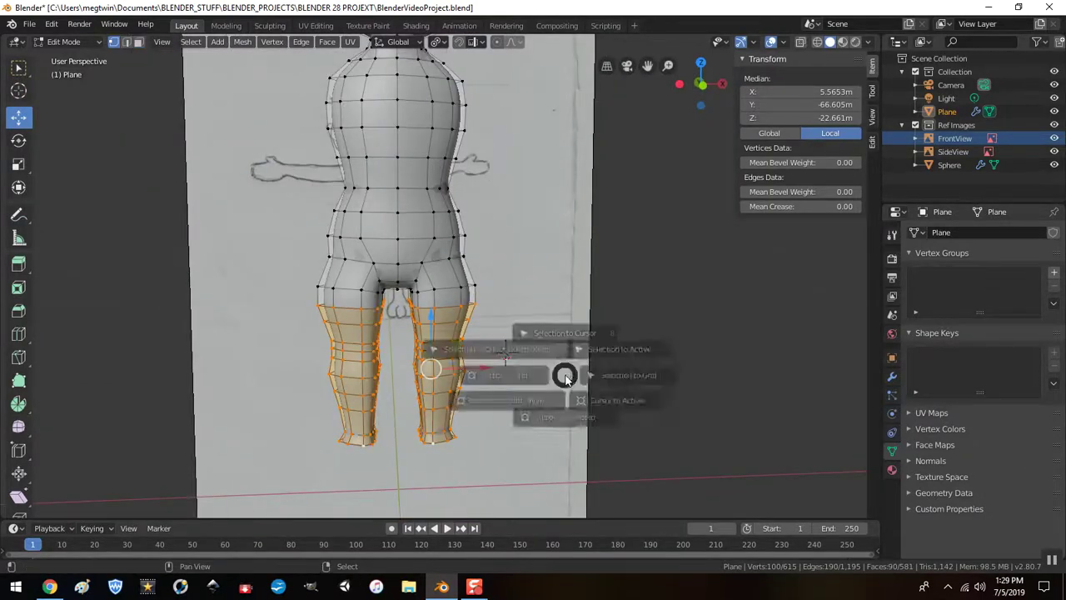
{"action": "left_click", "coordinate": [479, 421]}
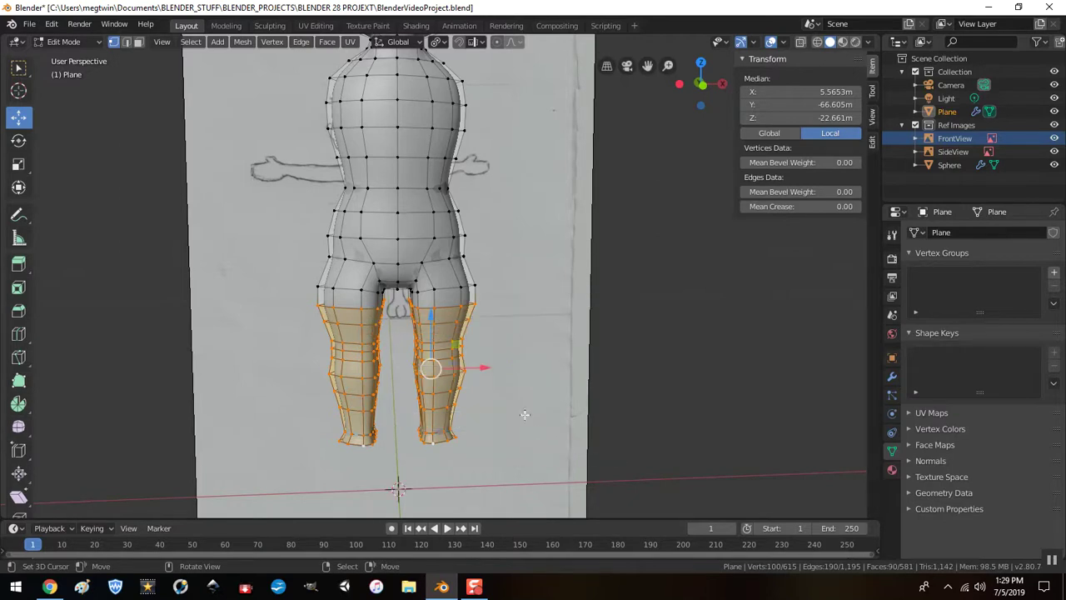
{"action": "left_click", "coordinate": [440, 41]}
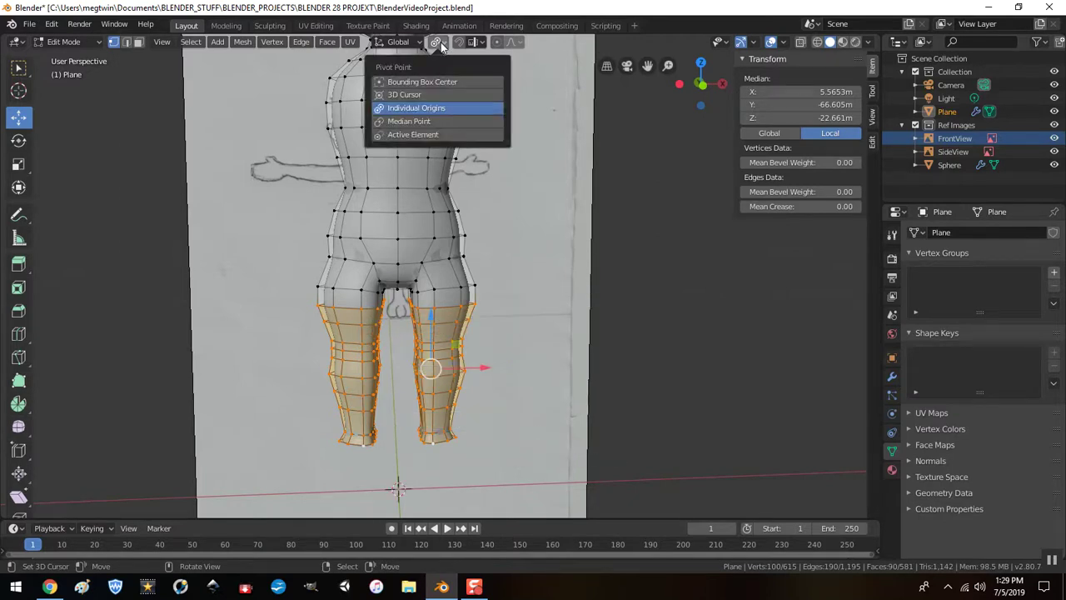
{"action": "left_click", "coordinate": [412, 122]}
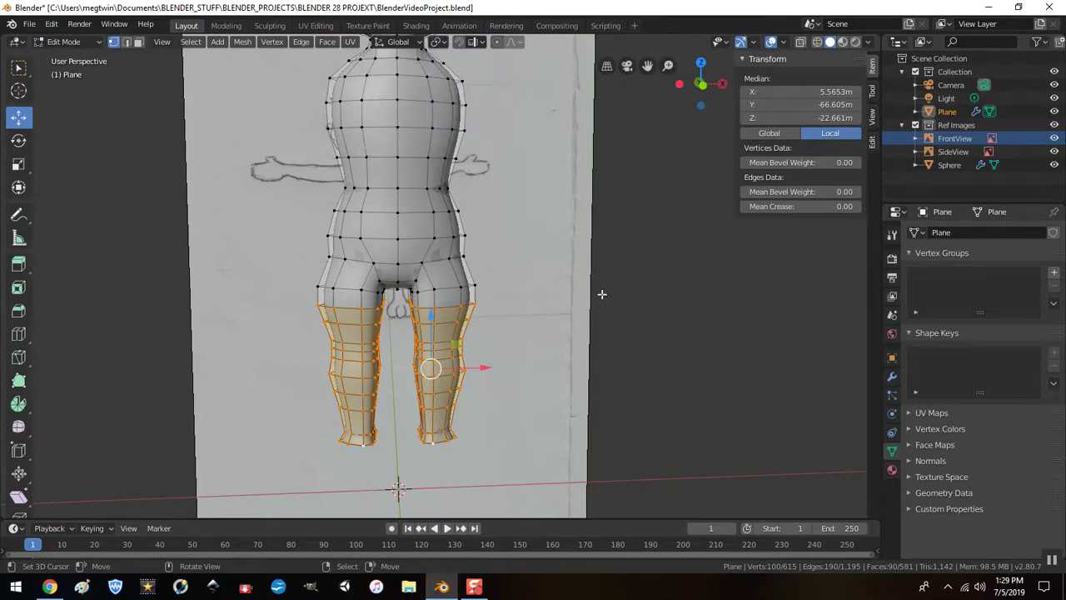
Step: Apply LoopTools Circle to the leg loops again, then undo it
{"action": "right_click", "coordinate": [603, 294]}
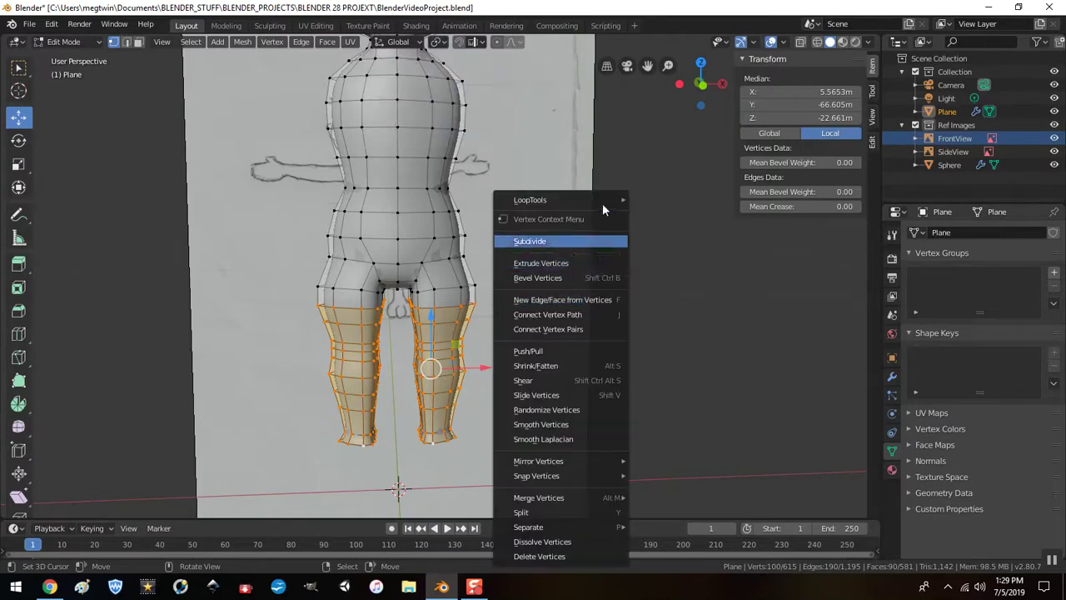
{"action": "mouse_move", "coordinate": [604, 201]}
{"action": "left_click", "coordinate": [654, 212]}
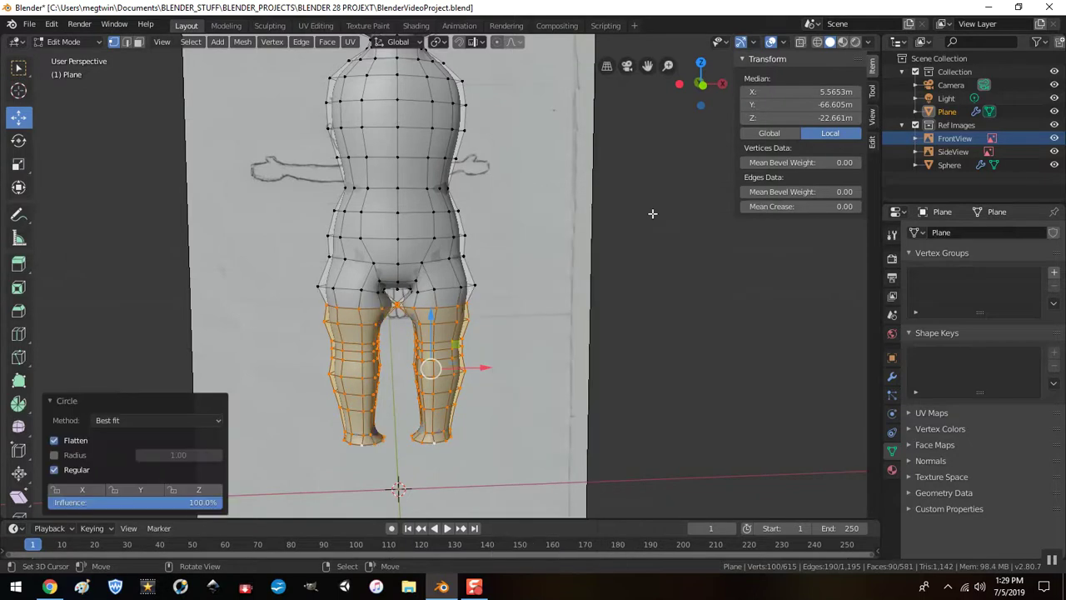
{"action": "key", "text": "ctrl+z"}
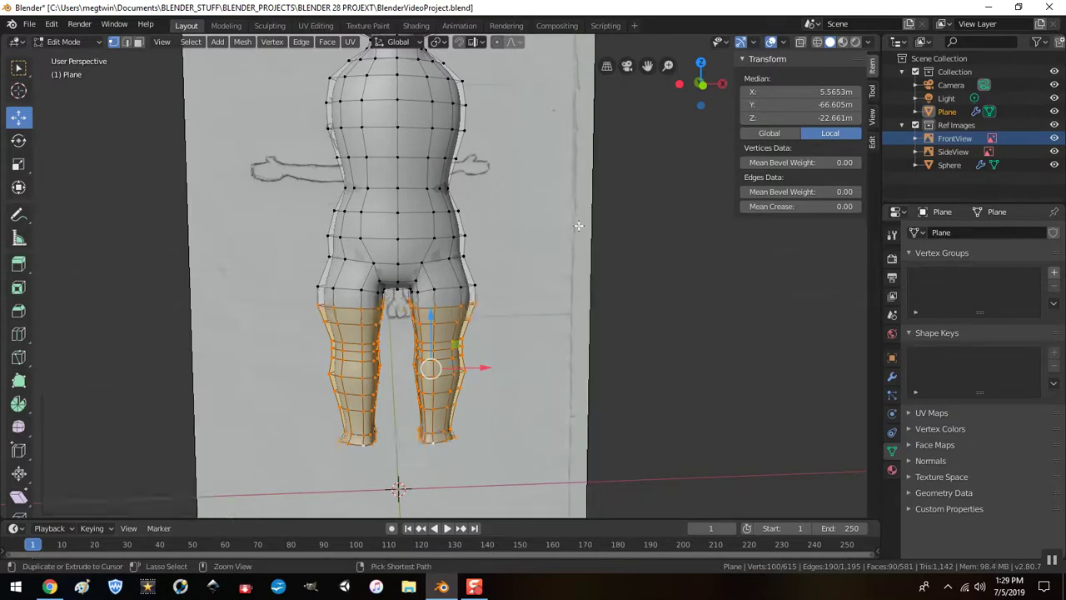
{"action": "middle_click_drag", "start_coordinate": [516, 325], "coordinate": [513, 302]}
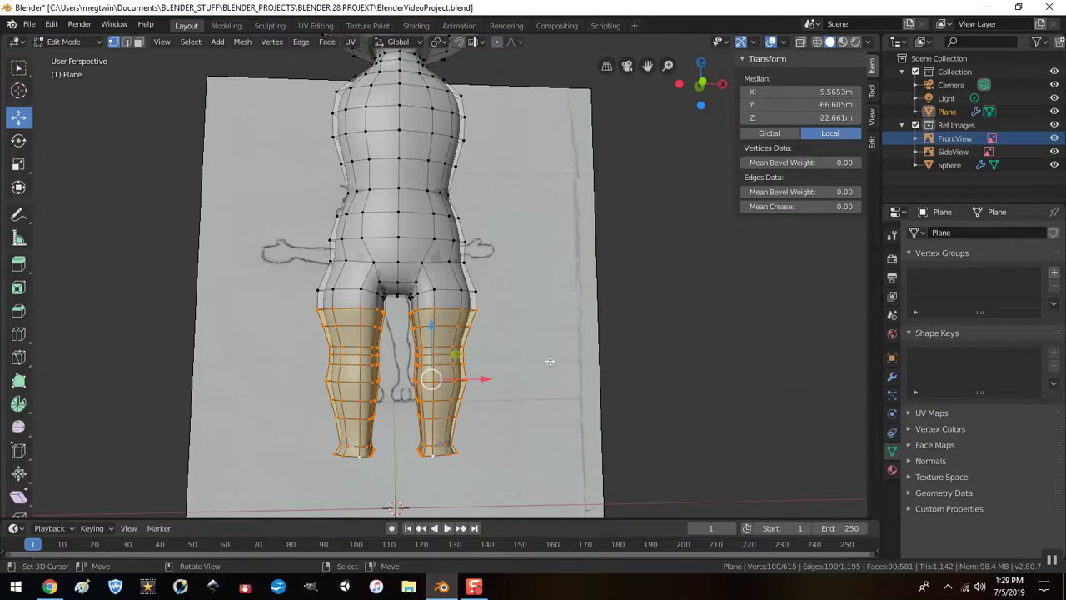
Step: Delete the selected leg vertices so the torso ends at the hip rim (515 vertices)
{"action": "key", "text": "x"}
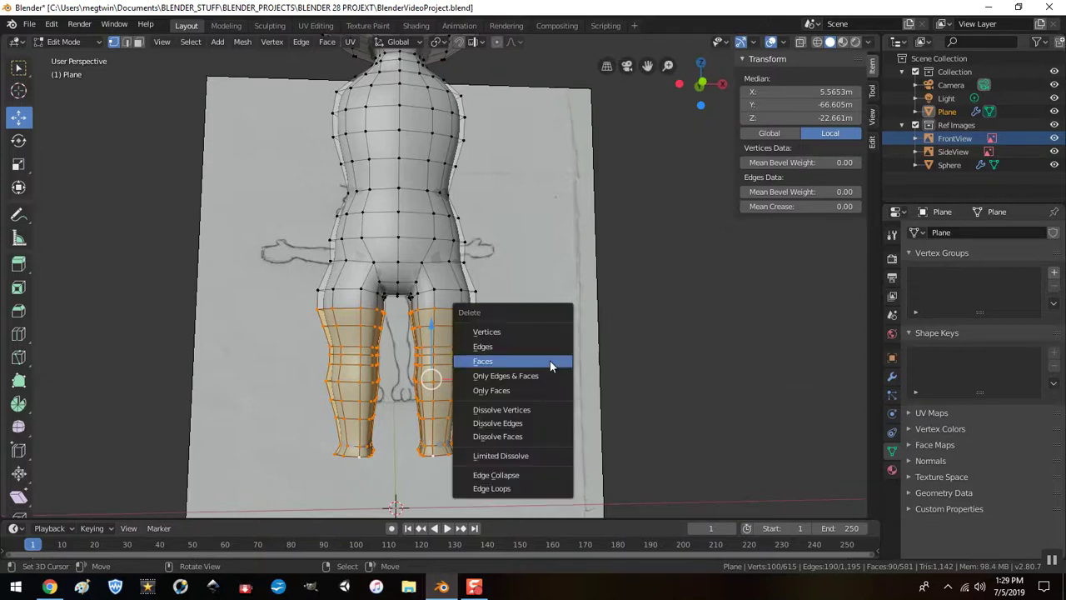
{"action": "left_click", "coordinate": [538, 329]}
{"action": "middle_click_drag", "start_coordinate": [450, 328], "coordinate": [704, 345]}
{"action": "key", "text": "KP_1"}
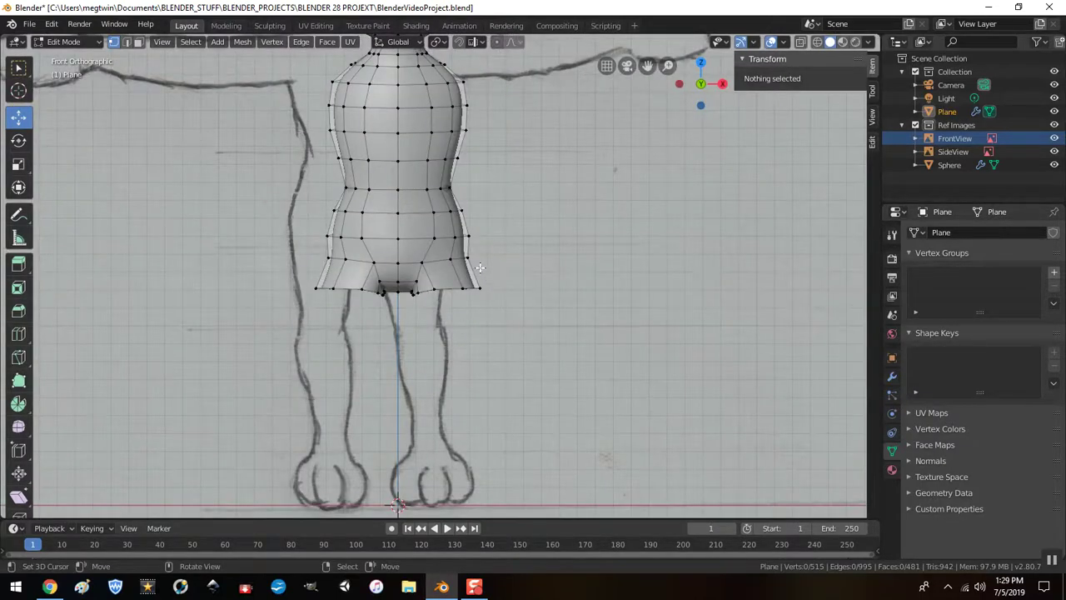
{"action": "scroll", "coordinate": [542, 284], "scroll_direction": "up", "scroll_amount": 2}
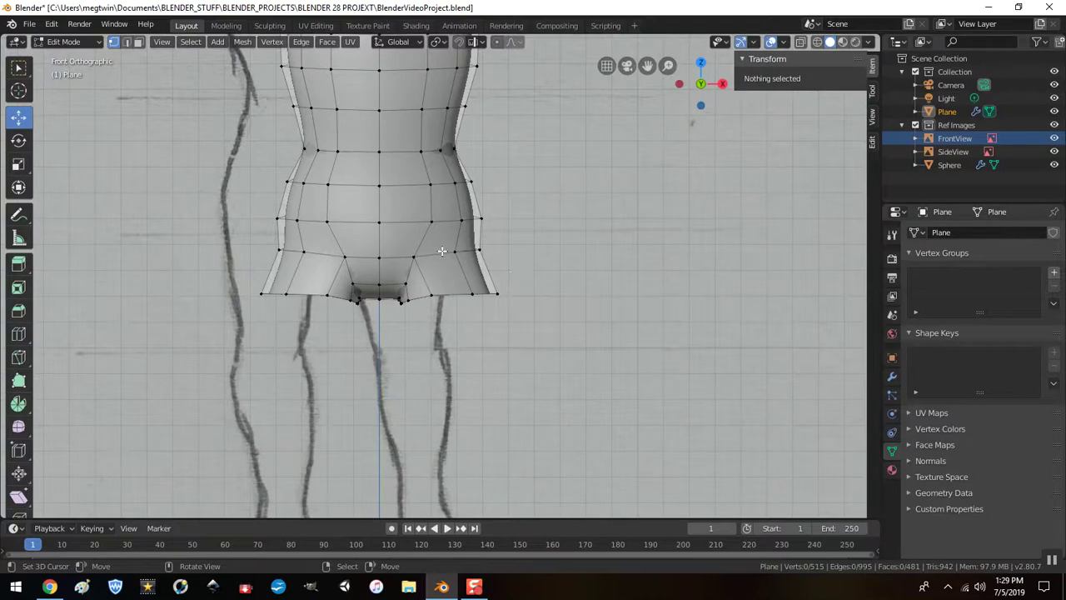
Step: Delete the two bottom hip edge loops, opening both leg holes
{"action": "middle_click_drag", "start_coordinate": [450, 288], "coordinate": [526, 179]}
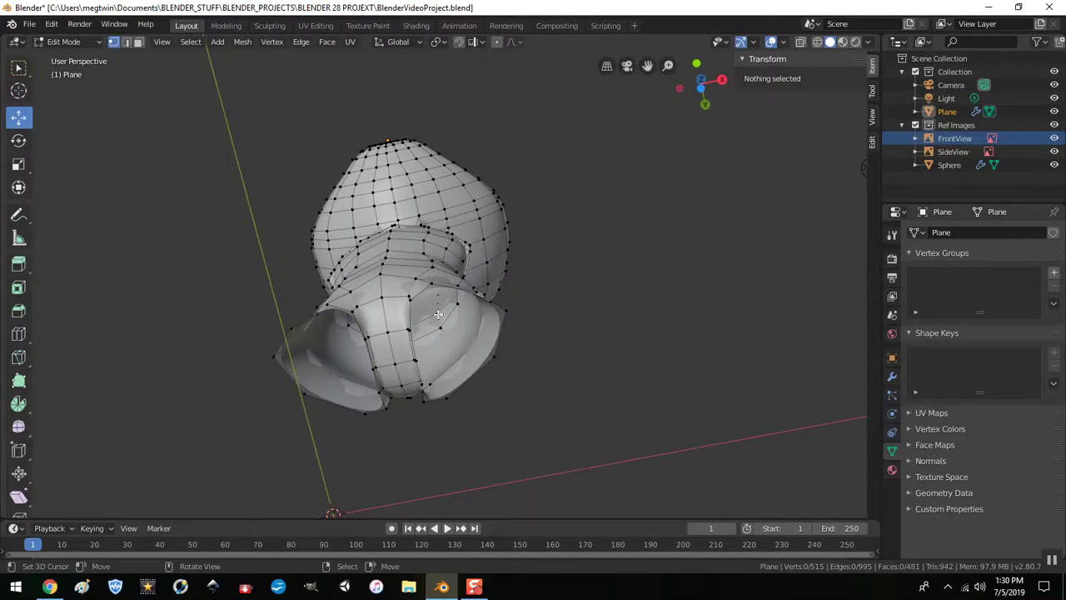
{"action": "left_click", "coordinate": [449, 288], "text": "alt"}
{"action": "left_click", "coordinate": [444, 286], "text": "alt+shift"}
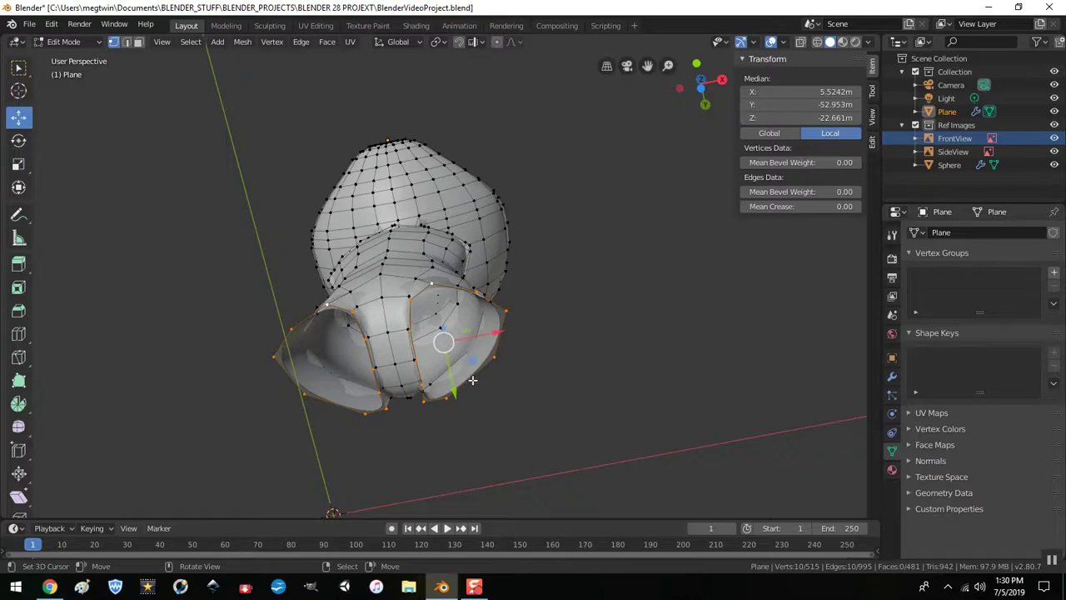
{"action": "middle_click_drag", "start_coordinate": [518, 357], "coordinate": [562, 450]}
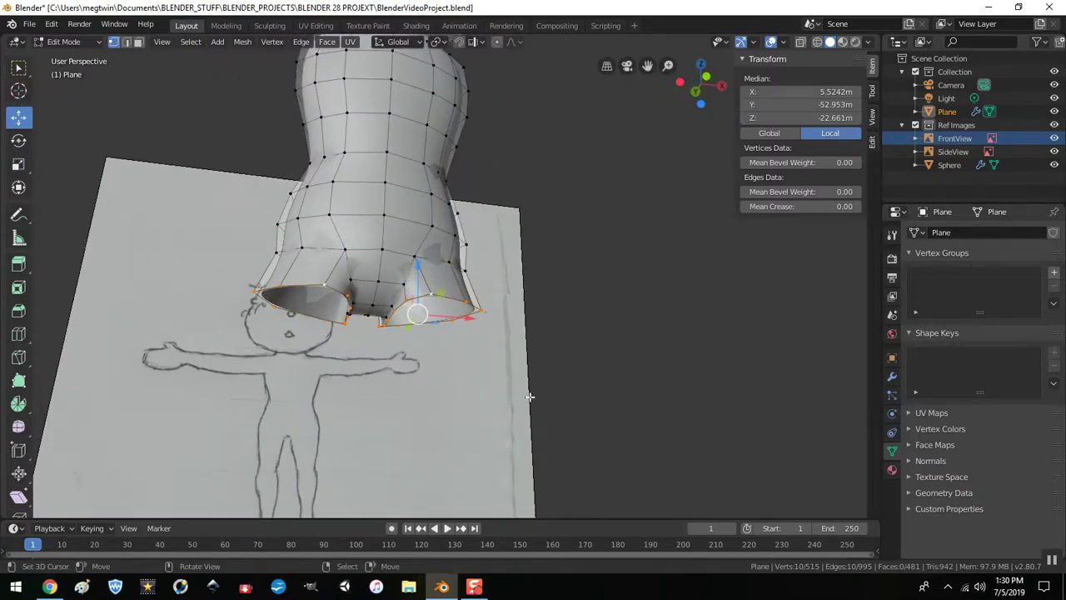
{"action": "key", "text": "x"}
{"action": "left_click", "coordinate": [549, 379]}
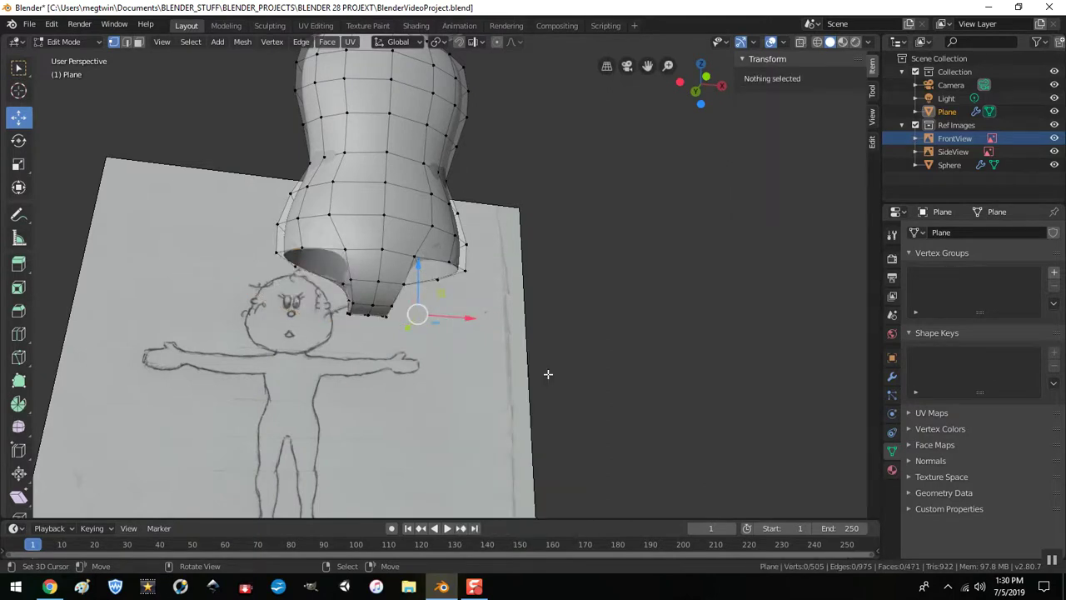
Step: Select a single vertex at the bottom of the hips
{"action": "left_click", "coordinate": [414, 257]}
{"action": "middle_click_drag", "start_coordinate": [414, 256], "coordinate": [398, 291]}
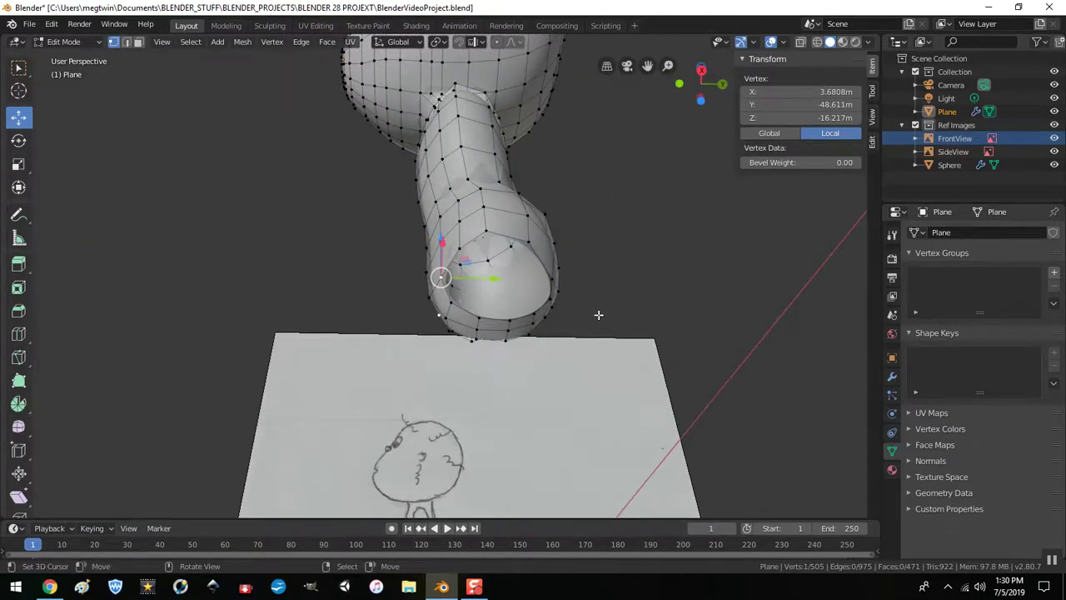
{"action": "middle_click_drag", "start_coordinate": [598, 314], "coordinate": [709, 323]}
Step: Slide two hip-bottom vertices slightly along X to even the leg-hole rims
{"action": "key", "text": "g"}
{"action": "key", "text": "x"}
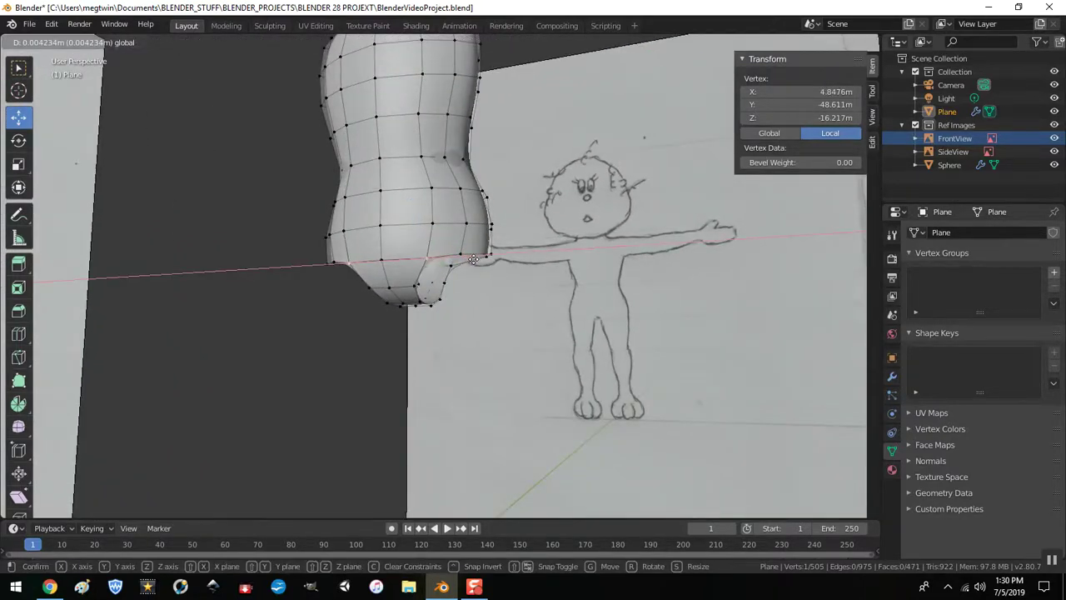
{"action": "left_click", "coordinate": [474, 259]}
{"action": "middle_click_drag", "start_coordinate": [466, 259], "coordinate": [342, 318]}
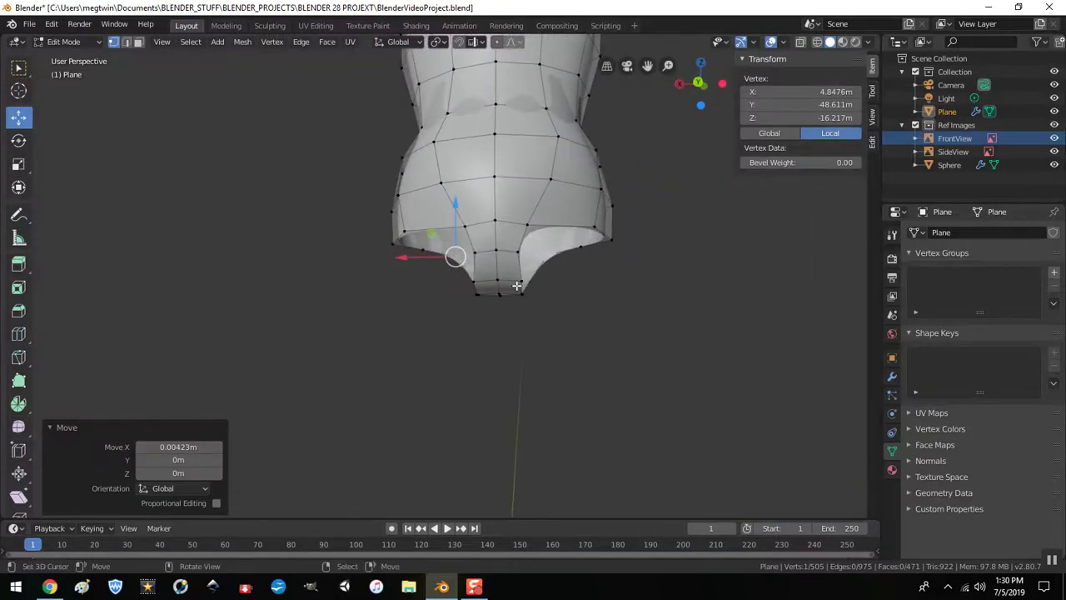
{"action": "left_click", "coordinate": [475, 283]}
{"action": "key", "text": "g"}
{"action": "key", "text": "x"}
{"action": "left_click", "coordinate": [480, 312]}
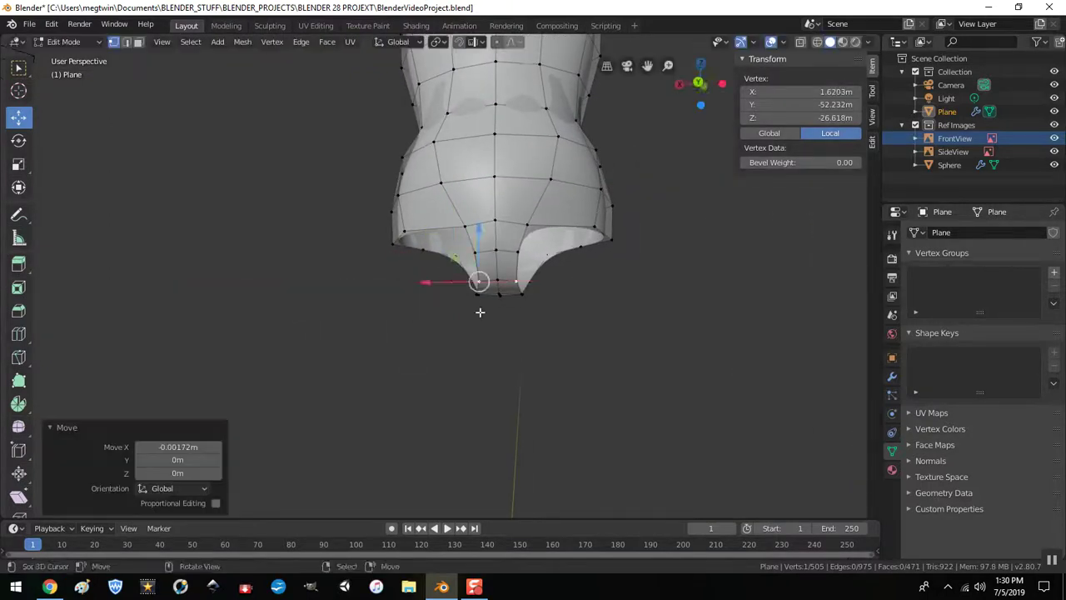
{"action": "middle_click_drag", "start_coordinate": [480, 311], "coordinate": [607, 283]}
Step: Nudge three more leg-hole rim vertices, one constrained to X
{"action": "left_click", "coordinate": [479, 228]}
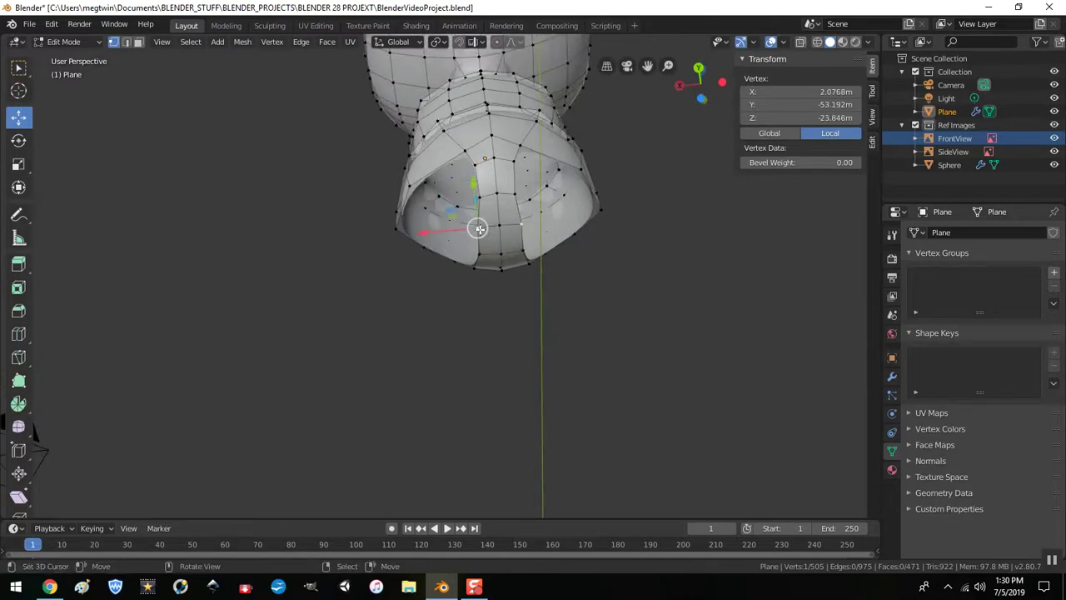
{"action": "key", "text": "g"}
{"action": "left_click", "coordinate": [411, 235]}
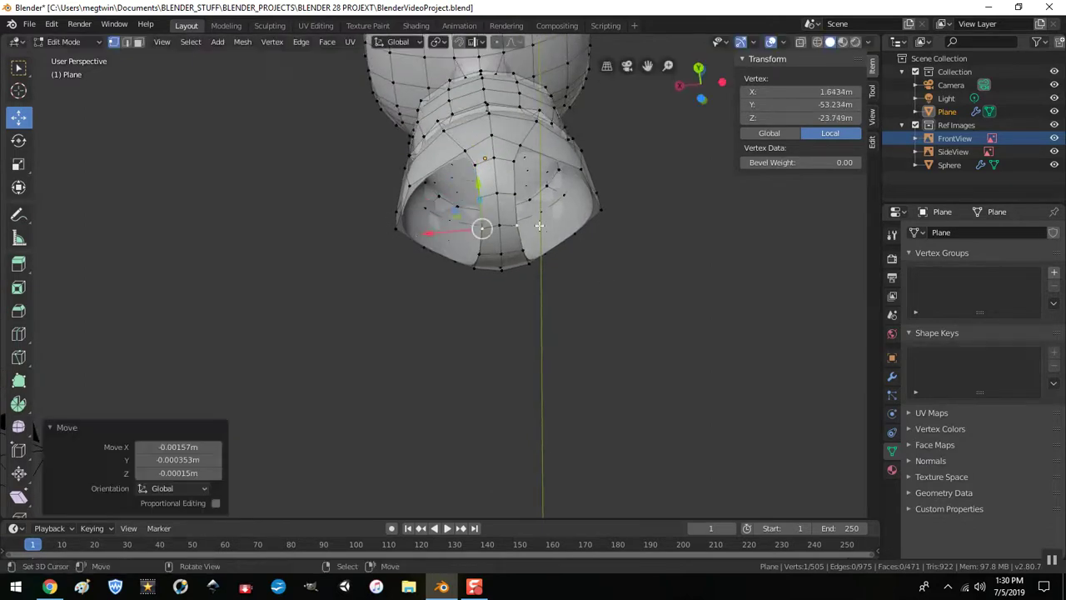
{"action": "left_click", "coordinate": [514, 161]}
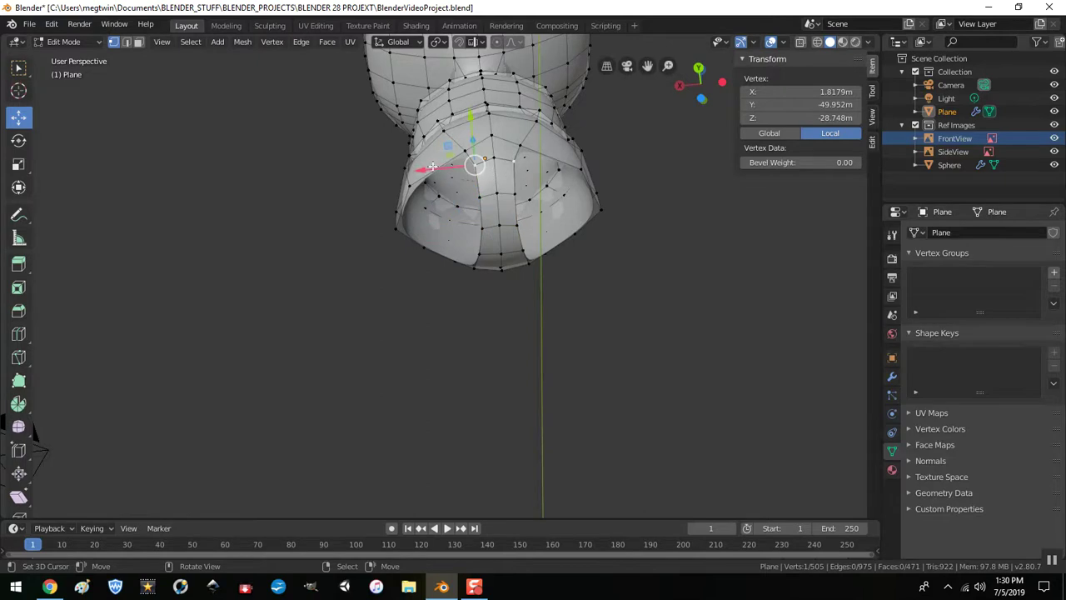
{"action": "key", "text": "g"}
{"action": "key", "text": "x"}
{"action": "left_click", "coordinate": [420, 167]}
{"action": "left_click", "coordinate": [466, 150]}
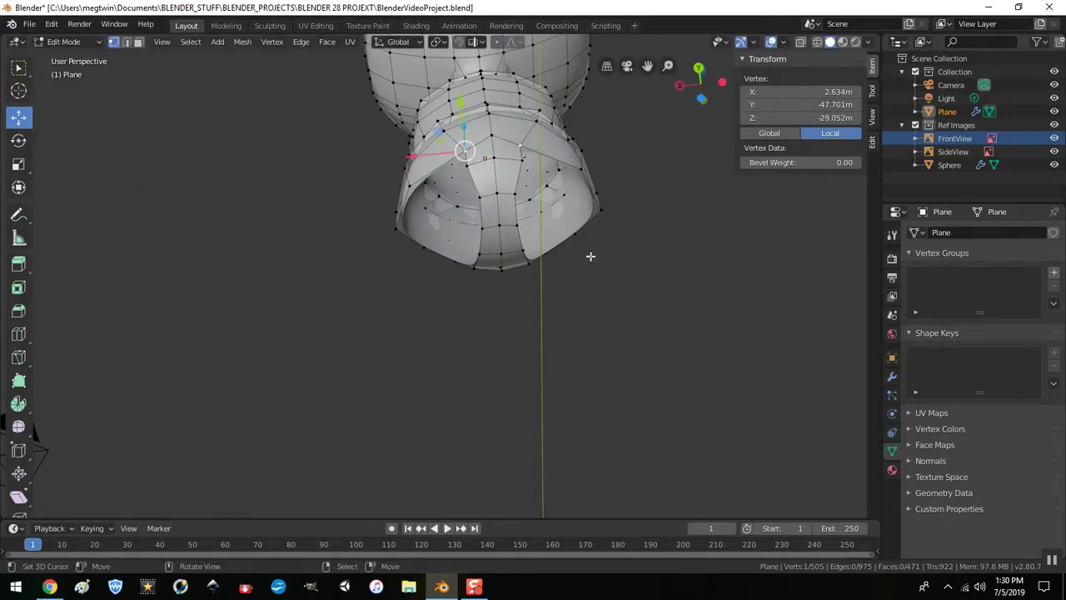
{"action": "middle_click_drag", "start_coordinate": [591, 254], "coordinate": [542, 299]}
{"action": "key", "text": "g"}
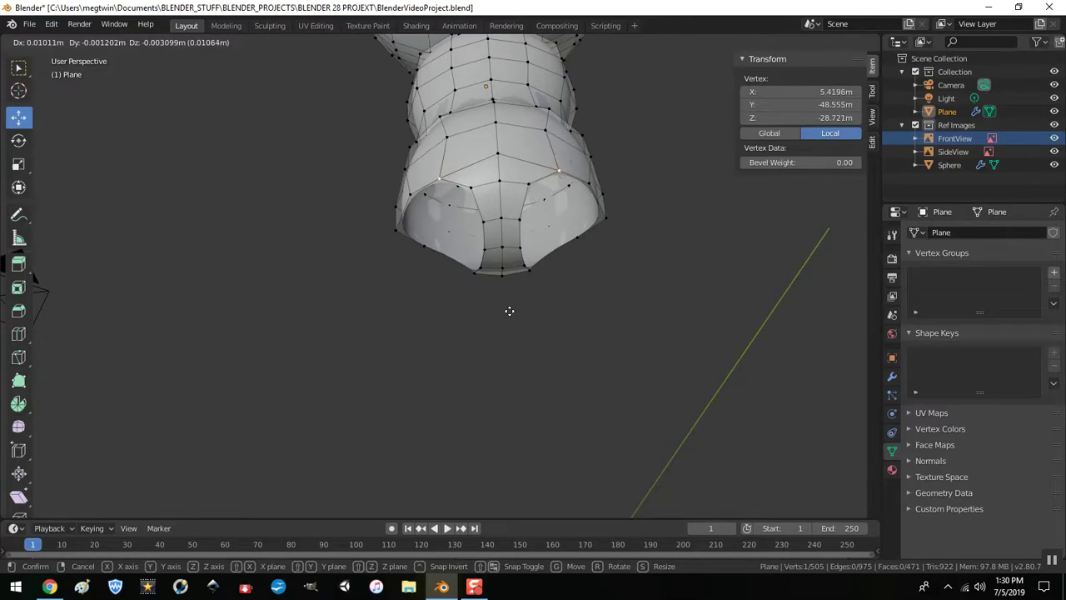
{"action": "left_click", "coordinate": [510, 311]}
Step: Shift a pair of rim vertices 0.00369 m along X and select the next hip-bottom vertex
{"action": "middle_click_drag", "start_coordinate": [536, 288], "coordinate": [583, 250]}
{"action": "left_click", "coordinate": [551, 215]}
{"action": "scroll", "coordinate": [583, 348], "scroll_direction": "up", "scroll_amount": 2}
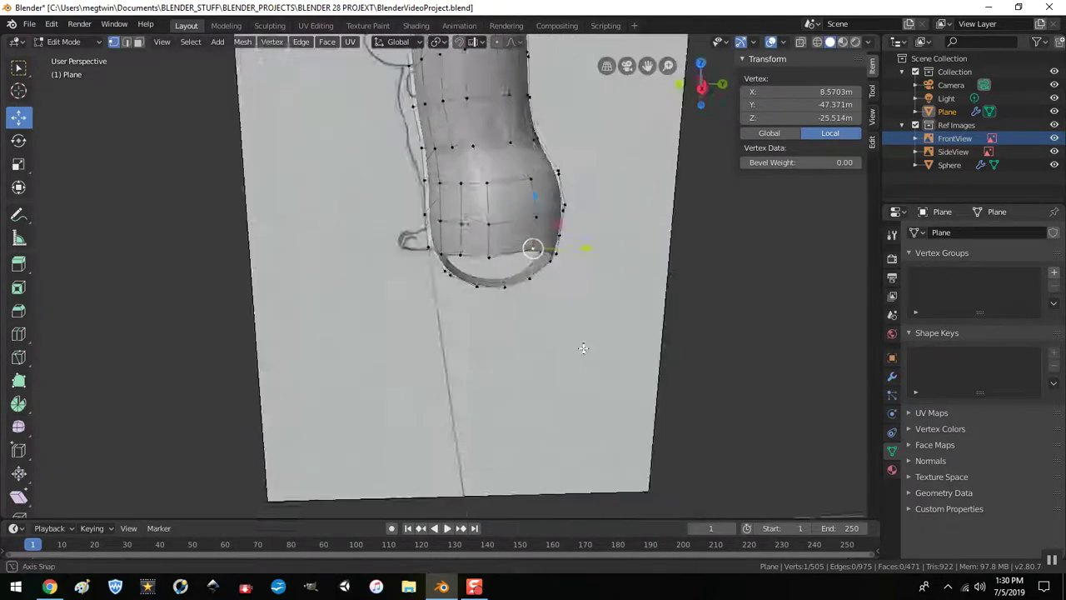
{"action": "middle_click_drag", "start_coordinate": [583, 348], "coordinate": [566, 371]}
{"action": "mouse_move", "coordinate": [536, 313]}
{"action": "left_mouse_down"}
{"action": "mouse_move", "coordinate": [546, 332]}
{"action": "mouse_move", "coordinate": [537, 306]}
{"action": "left_mouse_up"}
{"action": "left_click", "coordinate": [545, 256], "text": "shift"}
{"action": "middle_click_drag", "start_coordinate": [536, 305], "coordinate": [467, 281]}
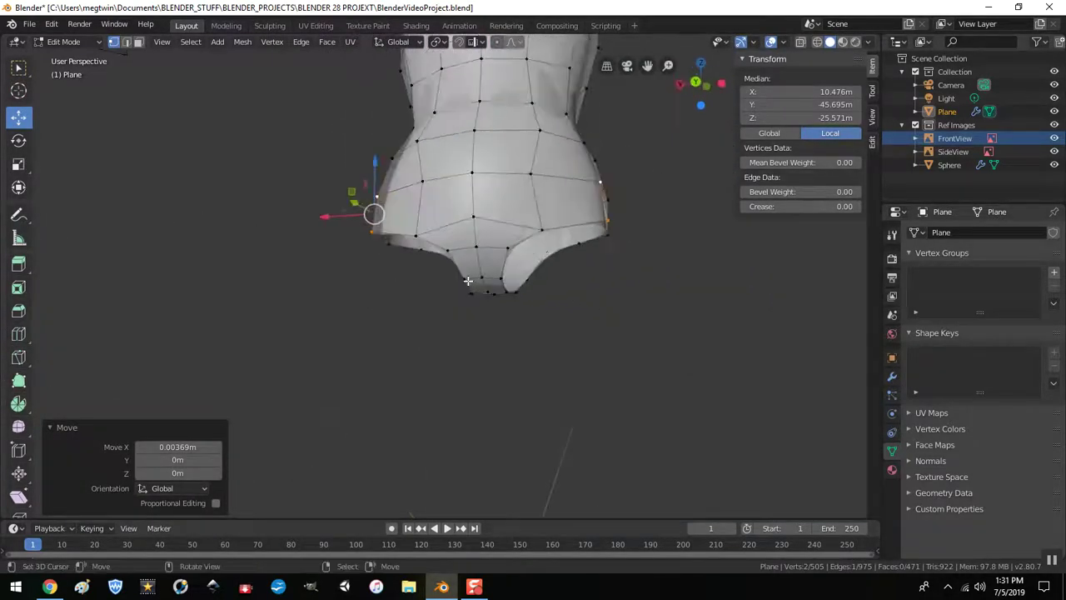
{"action": "middle_click_drag", "start_coordinate": [419, 241], "coordinate": [461, 196]}
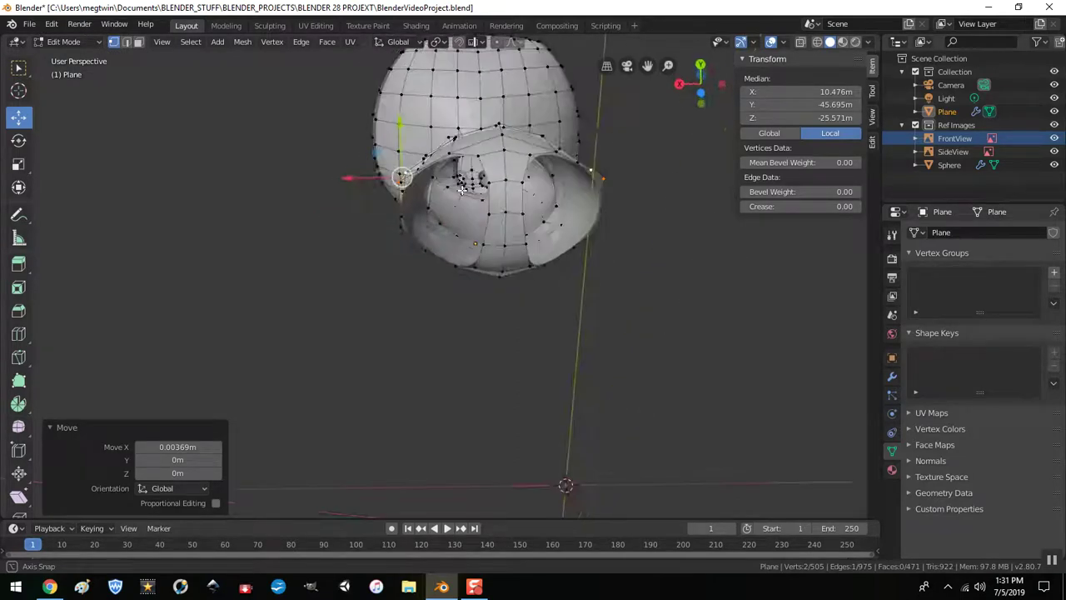
{"action": "left_click", "coordinate": [481, 245]}
Step: Slide two hip-bottom vertices slightly along X, checking from the front
{"action": "key", "text": "g"}
{"action": "key", "text": "x"}
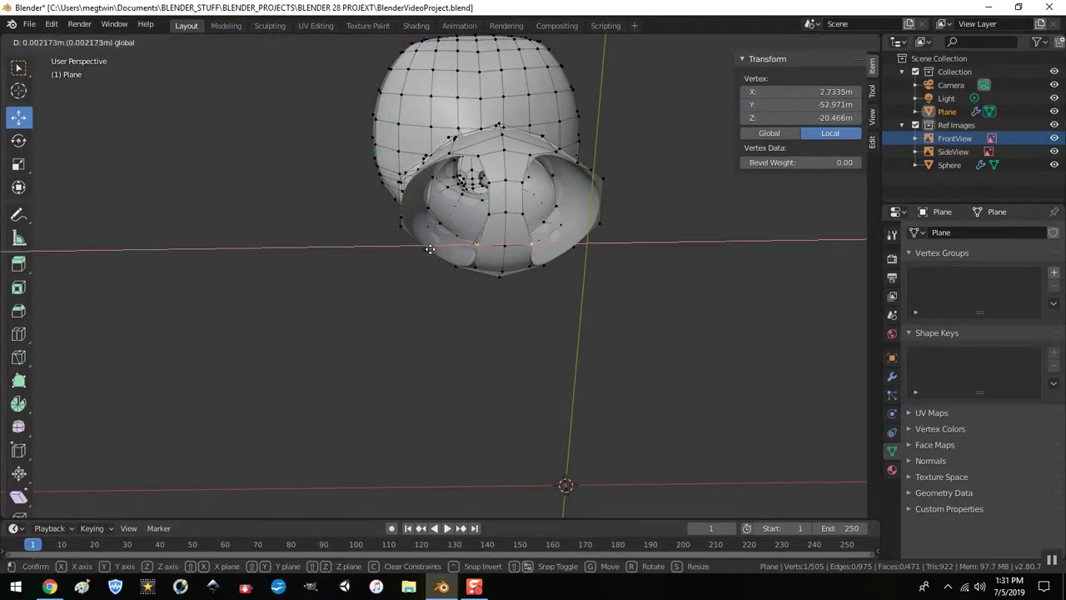
{"action": "left_click", "coordinate": [416, 291]}
{"action": "key", "text": "KP_1"}
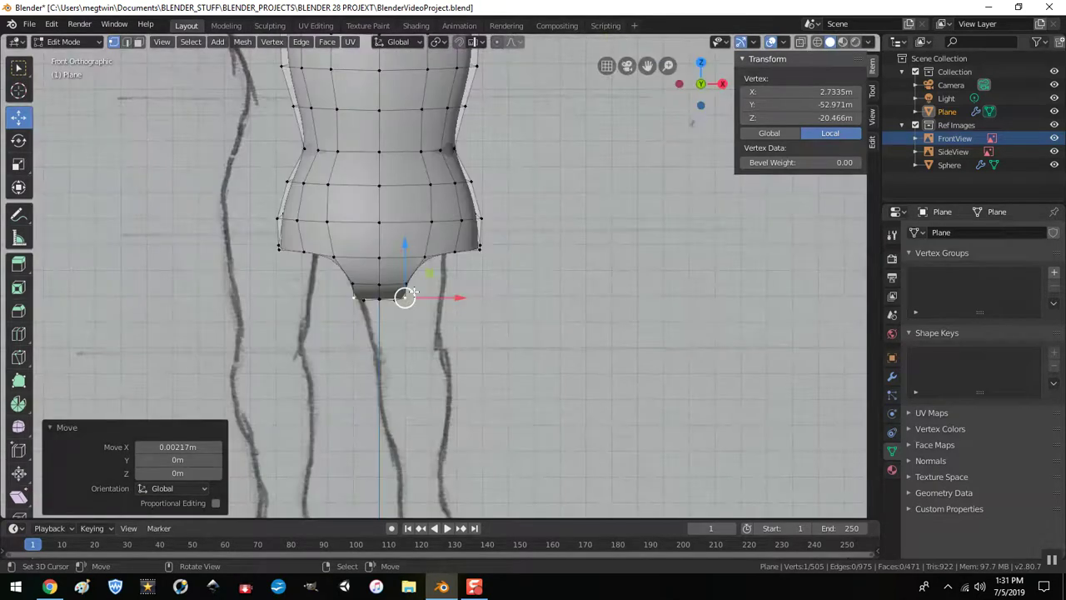
{"action": "middle_click_drag", "start_coordinate": [539, 295], "coordinate": [546, 167]}
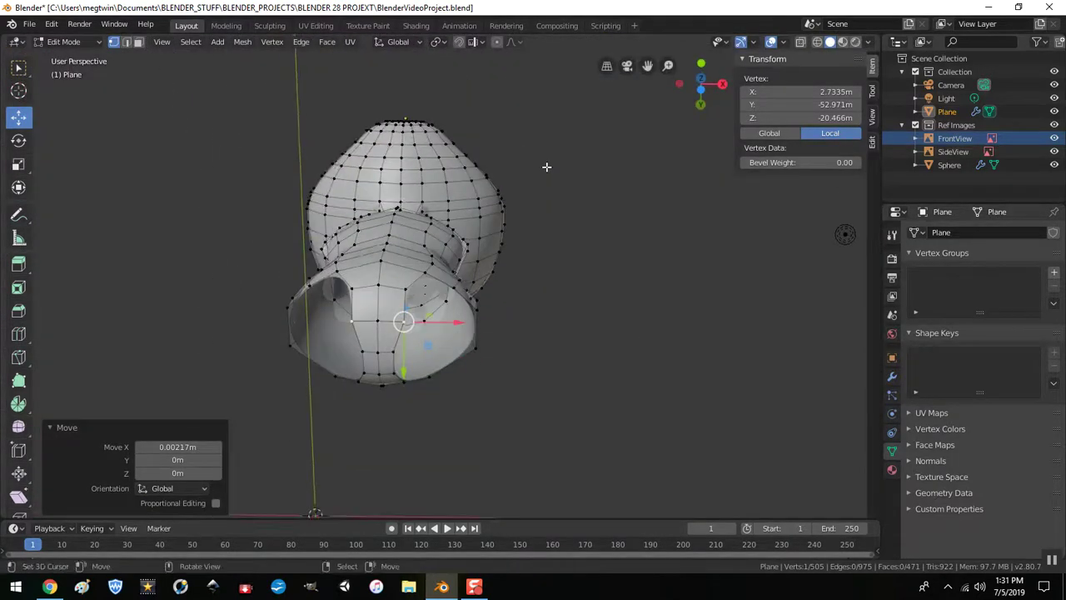
{"action": "left_click", "coordinate": [397, 375]}
{"action": "key", "text": "g"}
{"action": "key", "text": "x"}
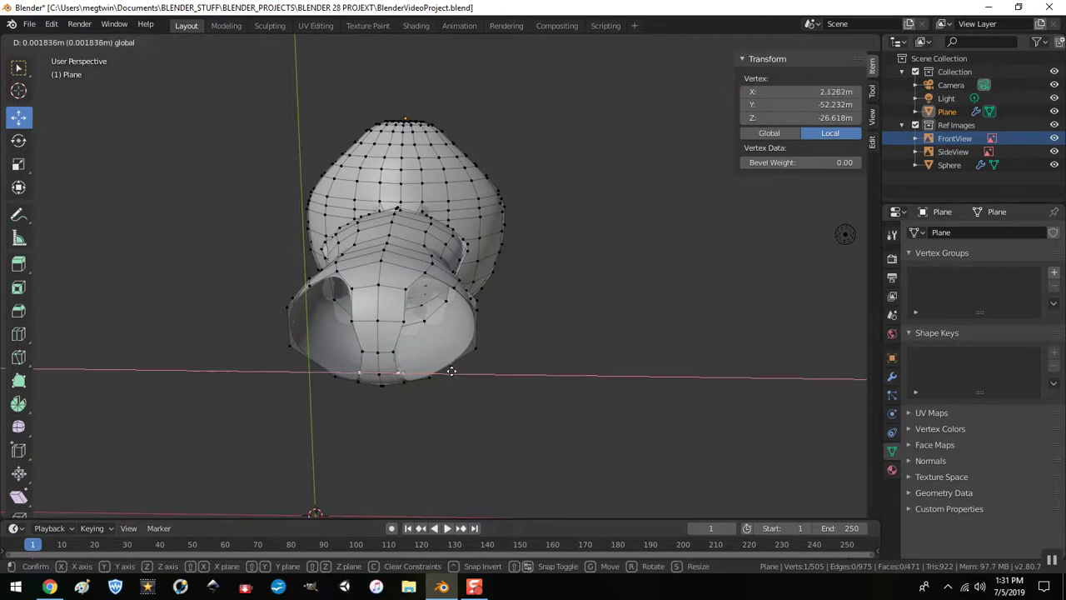
{"action": "left_click", "coordinate": [455, 370]}
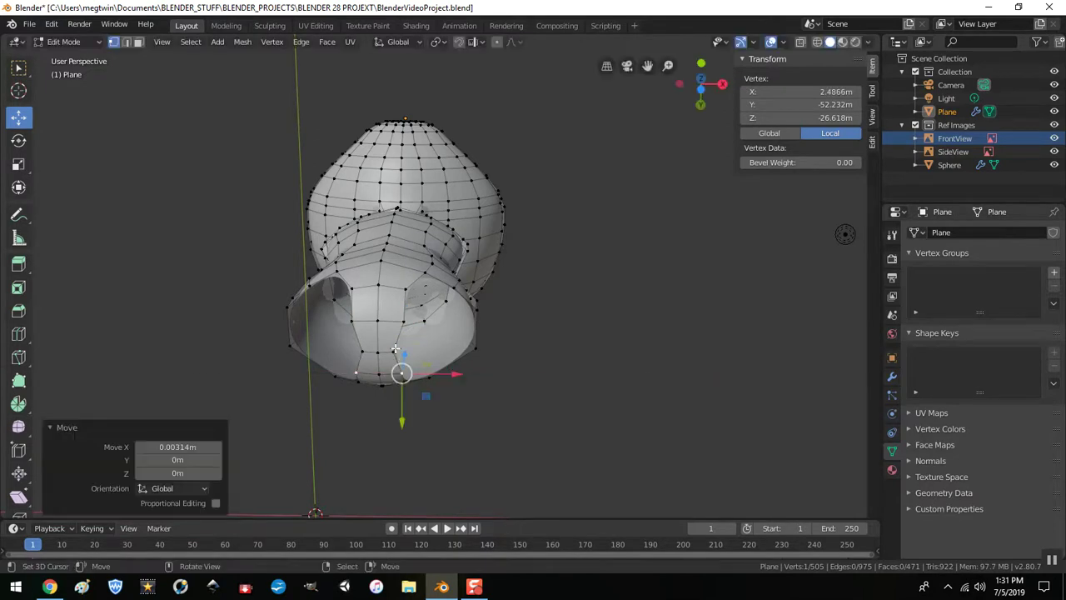
Step: Slide the next bottom vertex along X and view the body's underside
{"action": "left_click", "coordinate": [393, 352]}
{"action": "key", "text": "g"}
{"action": "key", "text": "x"}
{"action": "left_click", "coordinate": [441, 358]}
{"action": "middle_click_drag", "start_coordinate": [488, 362], "coordinate": [475, 398]}
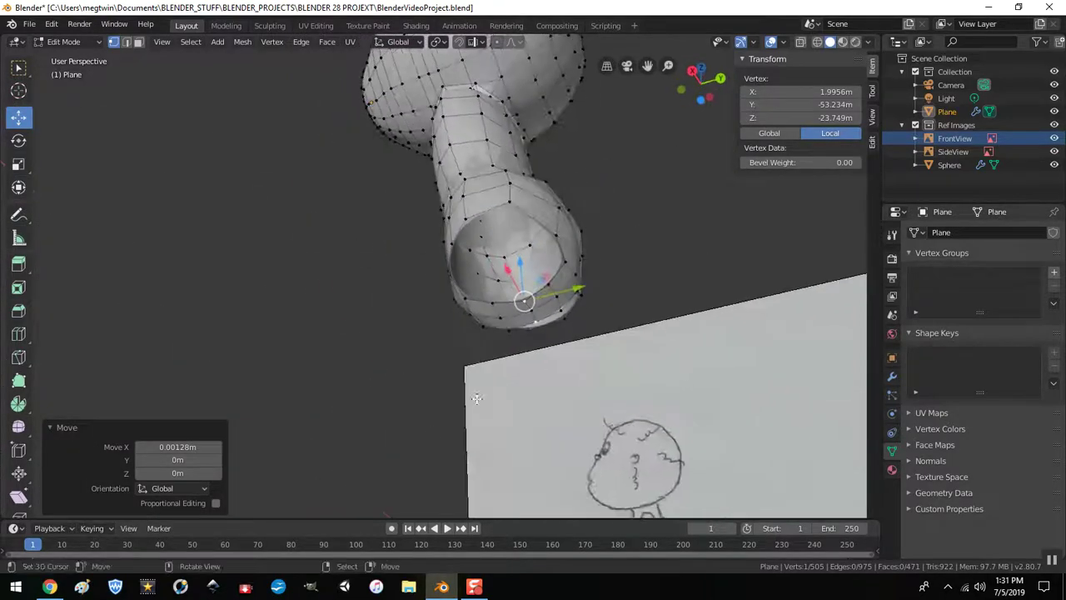
{"action": "scroll", "coordinate": [649, 362], "scroll_direction": "up", "scroll_amount": 4}
{"action": "middle_click_drag", "start_coordinate": [648, 363], "coordinate": [696, 308]}
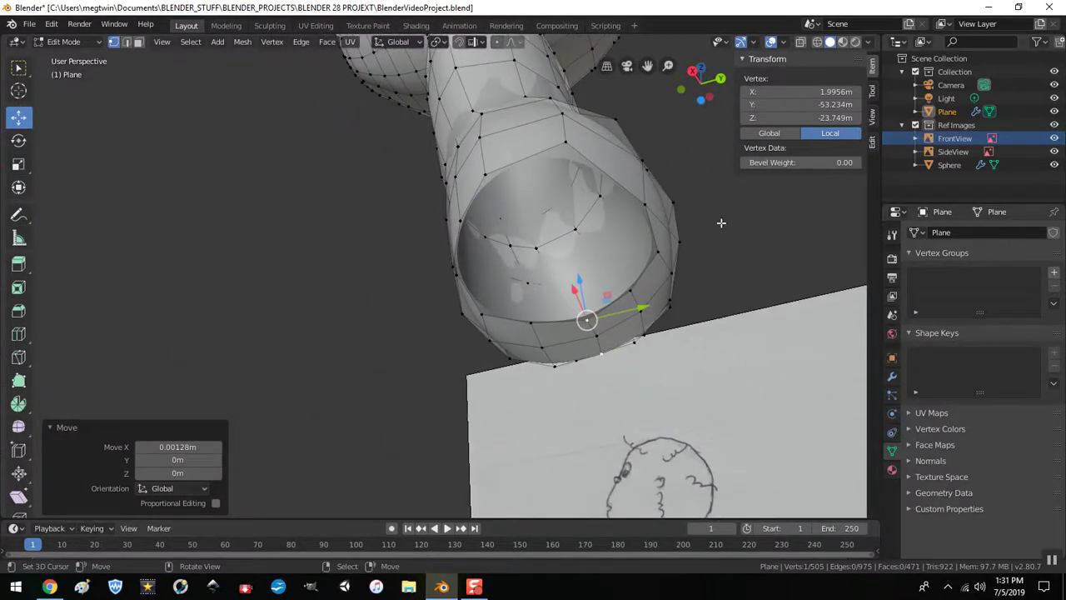
{"action": "middle_click_drag", "start_coordinate": [749, 264], "coordinate": [672, 192]}
Step: Nudge three underside vertices freely to round out the lower body
{"action": "right_click", "coordinate": [606, 126]}
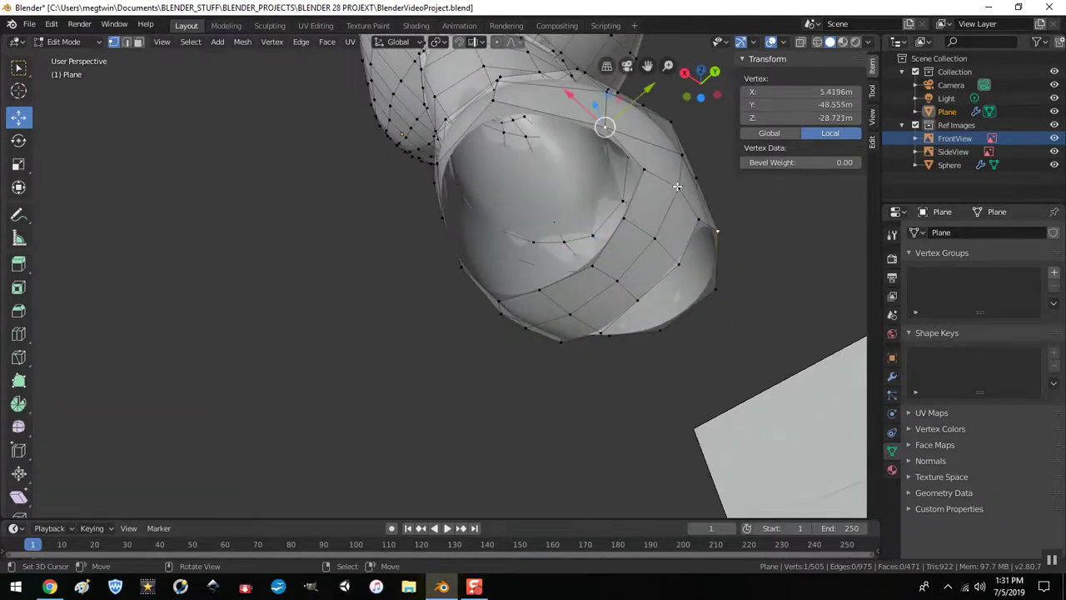
{"action": "key", "text": "g"}
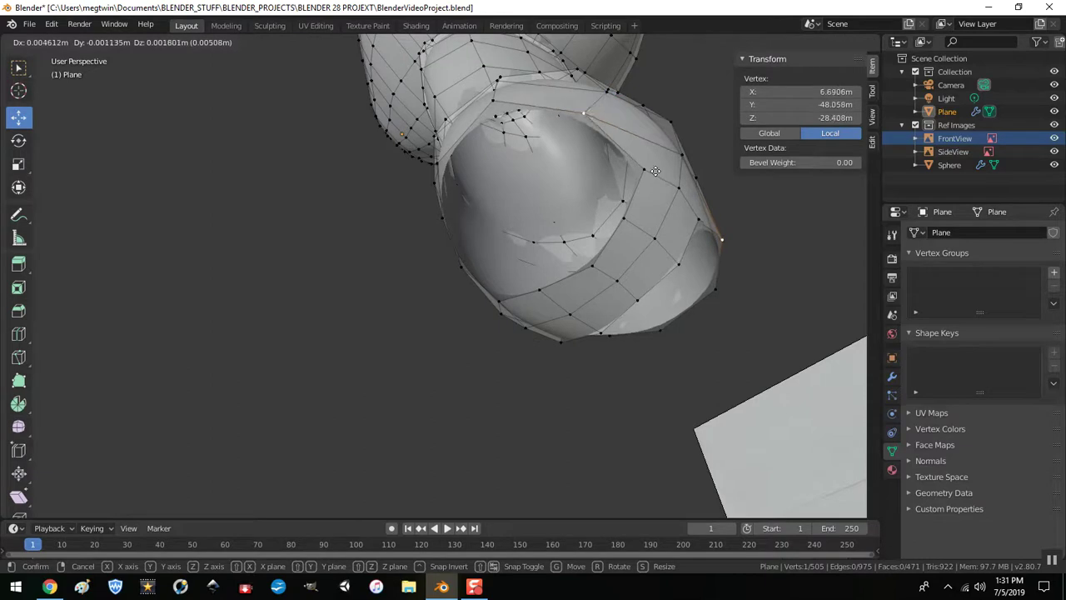
{"action": "left_click", "coordinate": [521, 116]}
{"action": "right_click", "coordinate": [496, 95]}
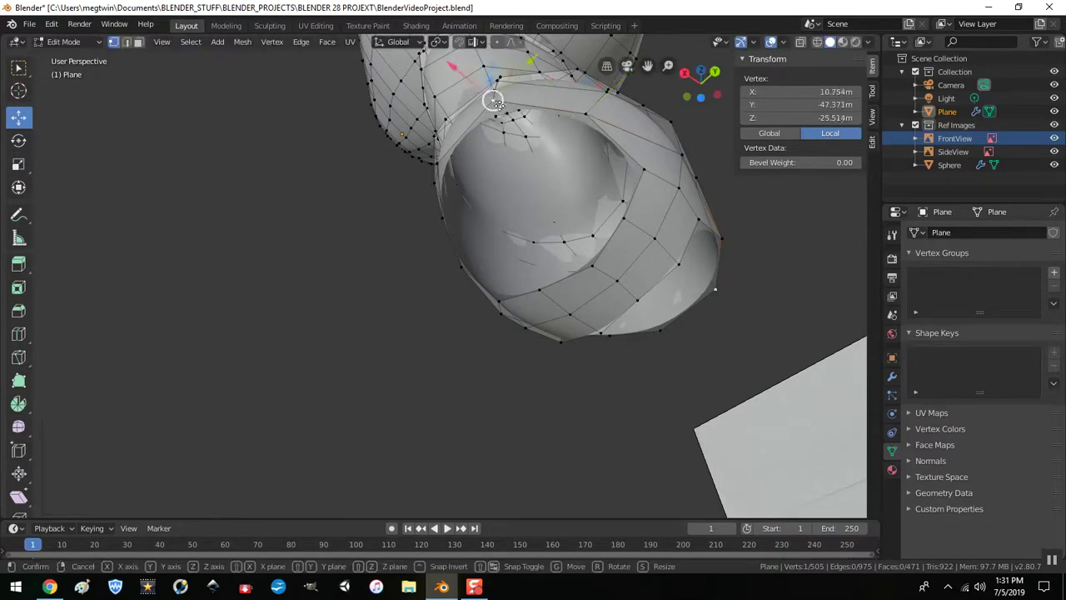
{"action": "key", "text": "g"}
{"action": "left_click", "coordinate": [505, 100]}
{"action": "middle_click_drag", "start_coordinate": [511, 112], "coordinate": [583, 242]}
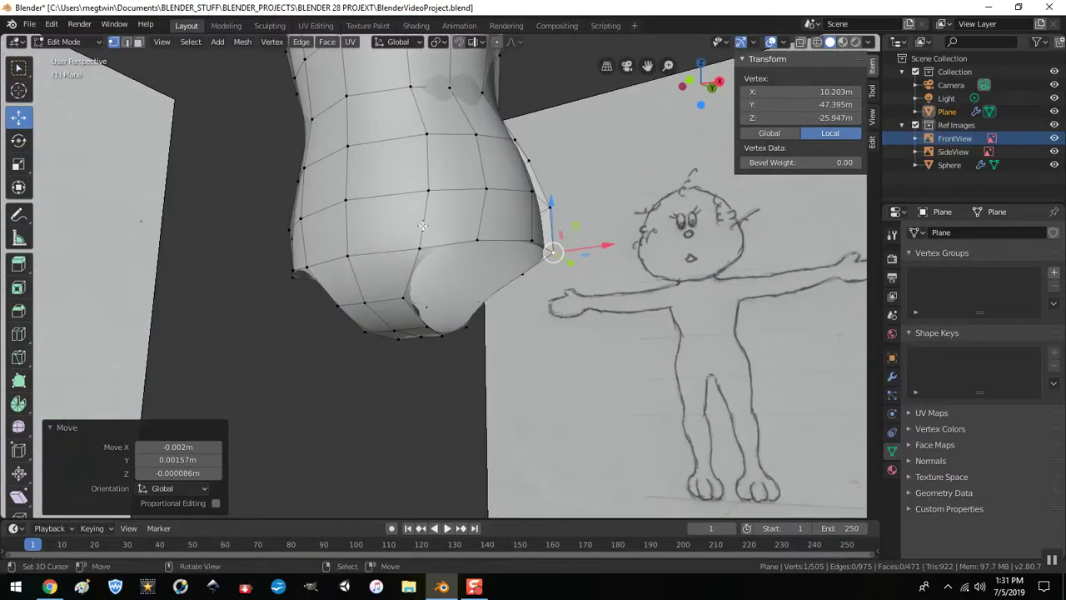
{"action": "right_click", "coordinate": [425, 245]}
{"action": "key", "text": "g"}
{"action": "left_click", "coordinate": [431, 256]}
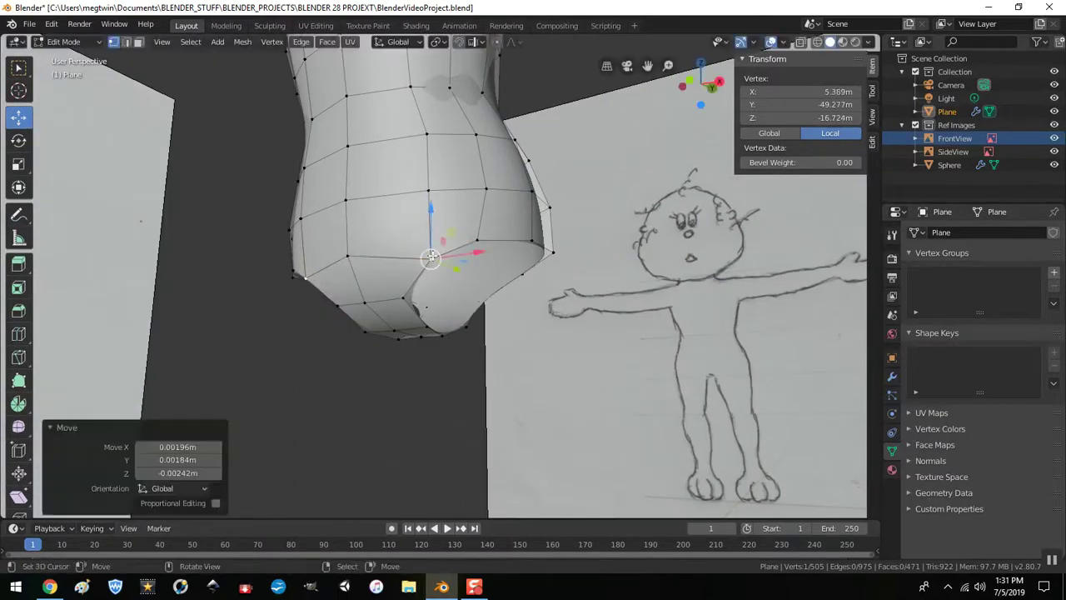
{"action": "middle_click_drag", "start_coordinate": [564, 322], "coordinate": [521, 240]}
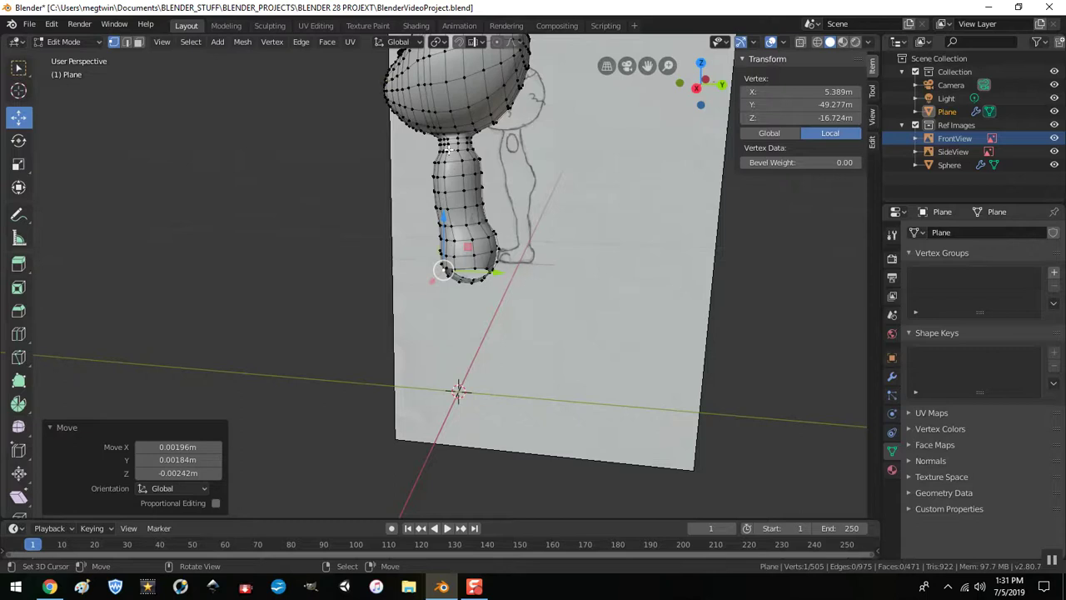
Step: Shift the vertical side edge loop 0.00308 m along Y
{"action": "left_click", "coordinate": [432, 101], "text": "alt"}
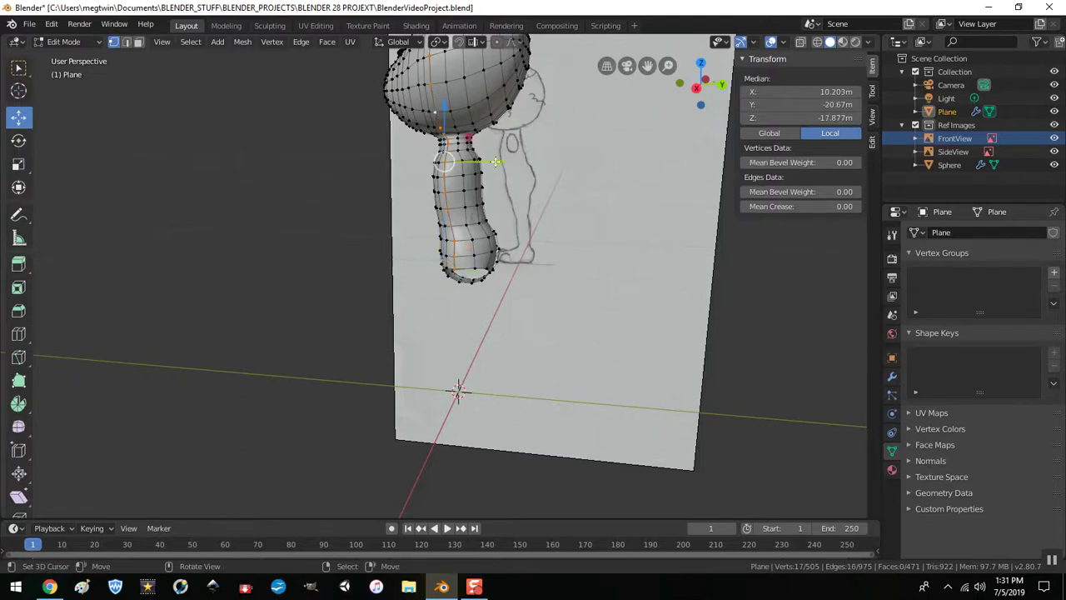
{"action": "key", "text": "g"}
{"action": "key", "text": "y"}
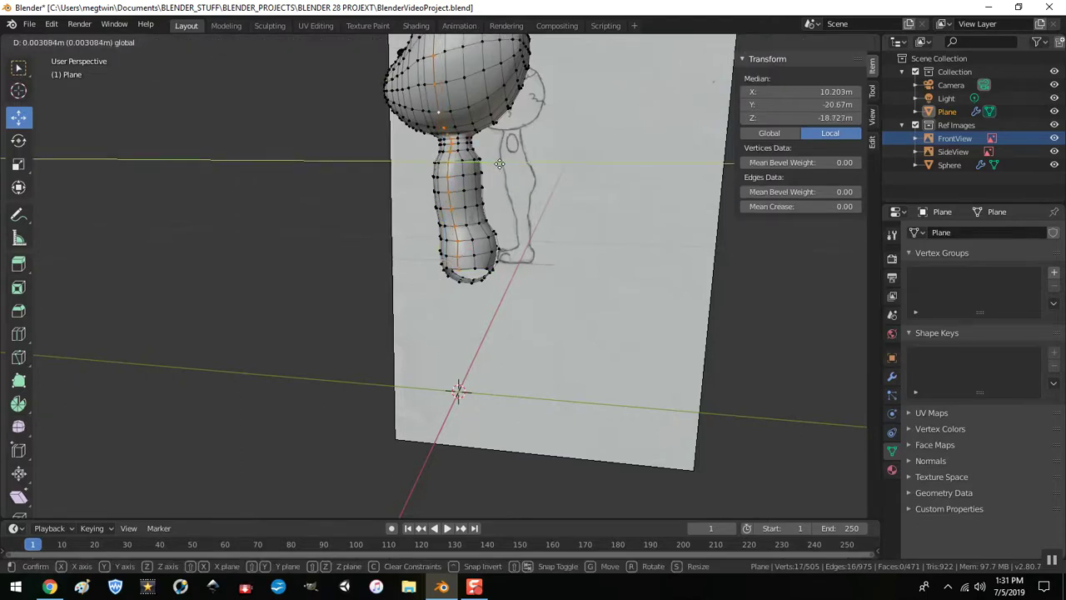
{"action": "left_click", "coordinate": [505, 183]}
{"action": "key", "text": "KP_1"}
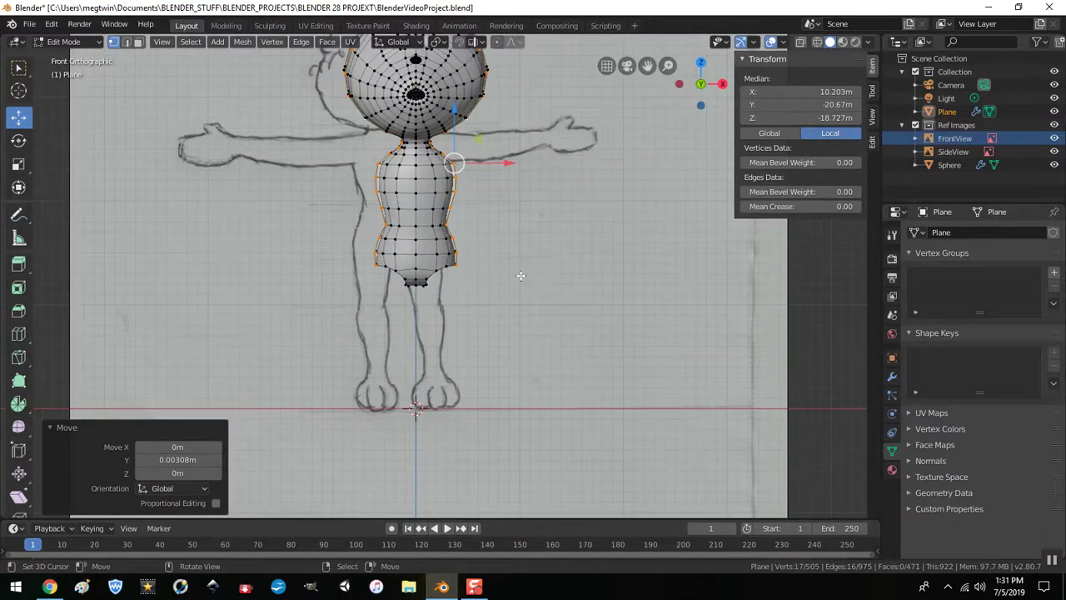
{"action": "middle_click_drag", "start_coordinate": [545, 269], "coordinate": [545, 298]}
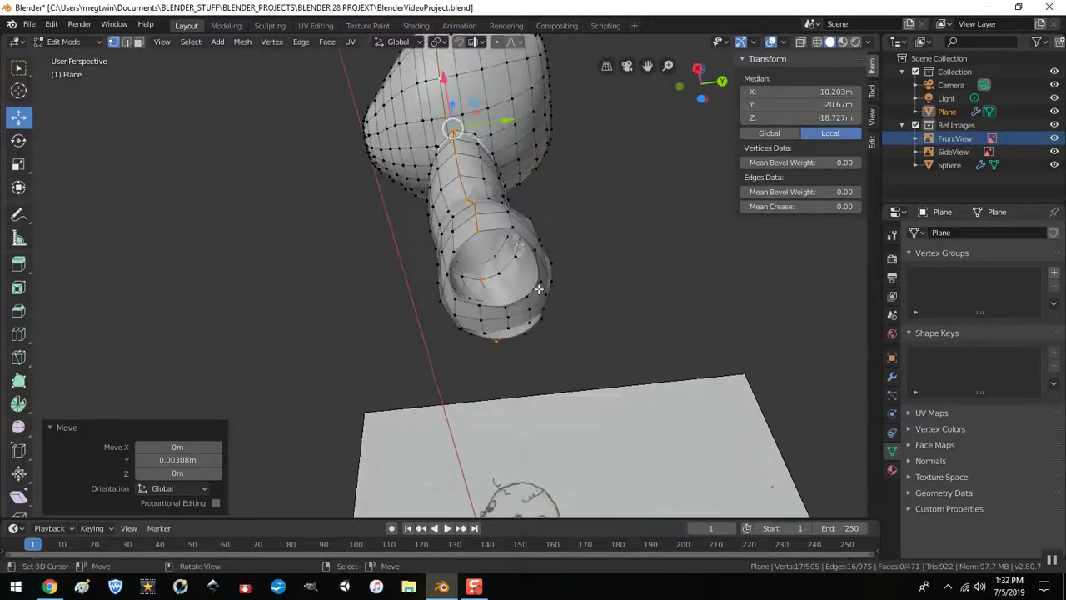
Step: Select the edge loop around the bottom hip opening
{"action": "left_click", "coordinate": [493, 229], "text": "alt"}
{"action": "middle_click_drag", "start_coordinate": [580, 251], "coordinate": [692, 317]}
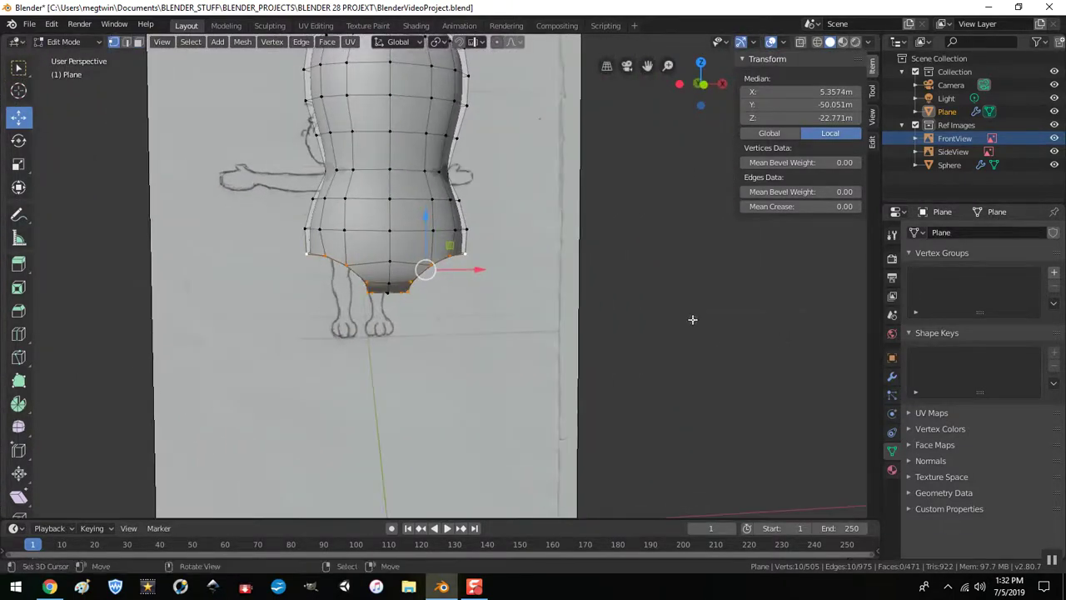
{"action": "scroll", "coordinate": [478, 313], "scroll_direction": "down", "scroll_amount": 3}
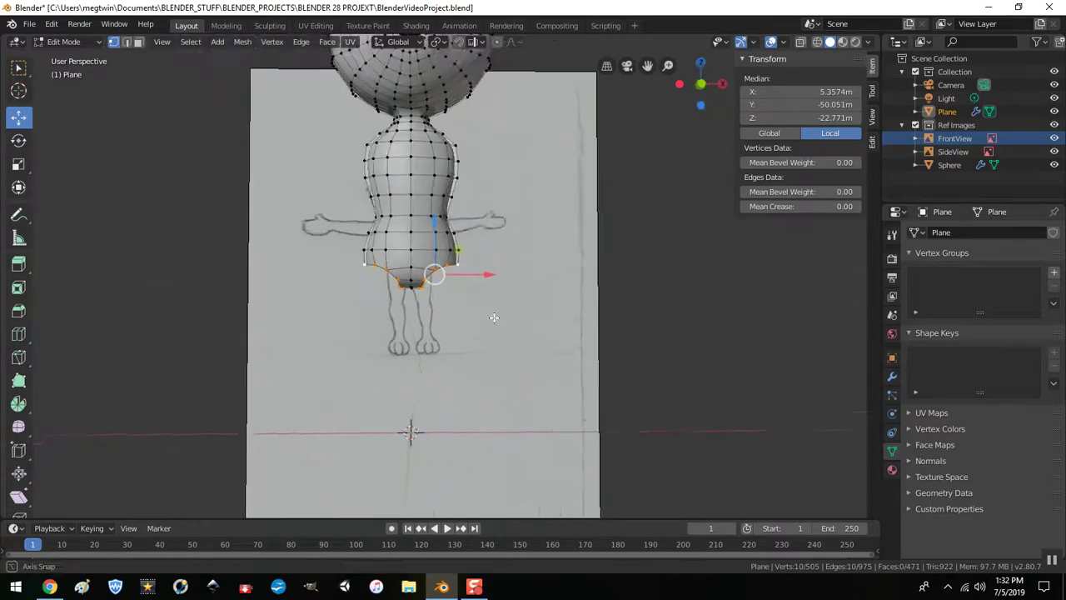
{"action": "middle_click_drag", "start_coordinate": [494, 317], "coordinate": [494, 317]}
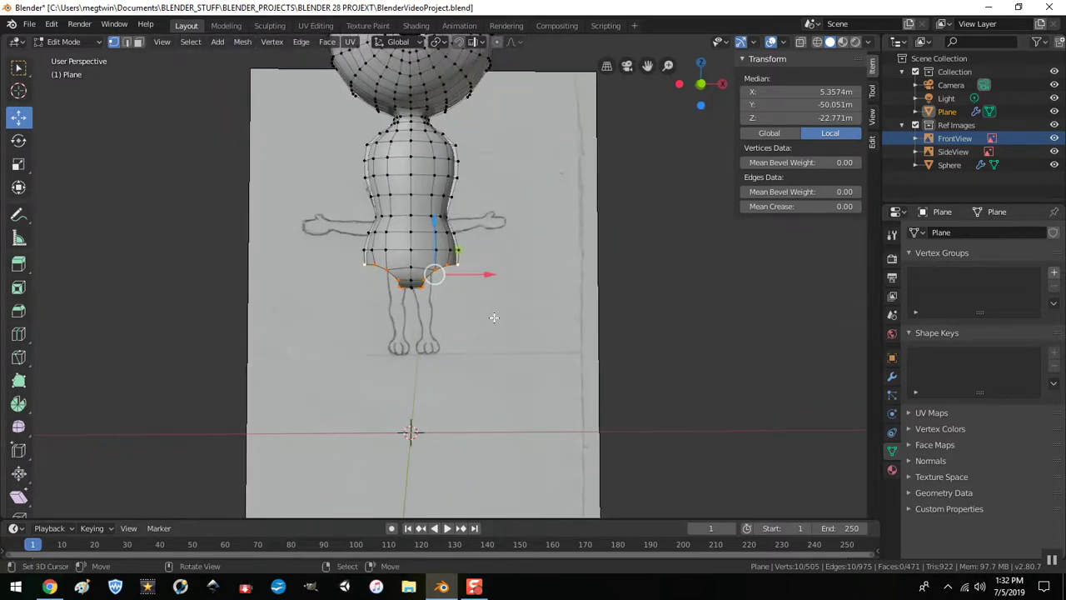
Step: Round the hip-opening loop with LoopTools Circle (Best fit, Flatten, Regular) and check top and front views
{"action": "right_click", "coordinate": [583, 279]}
{"action": "mouse_move", "coordinate": [609, 200]}
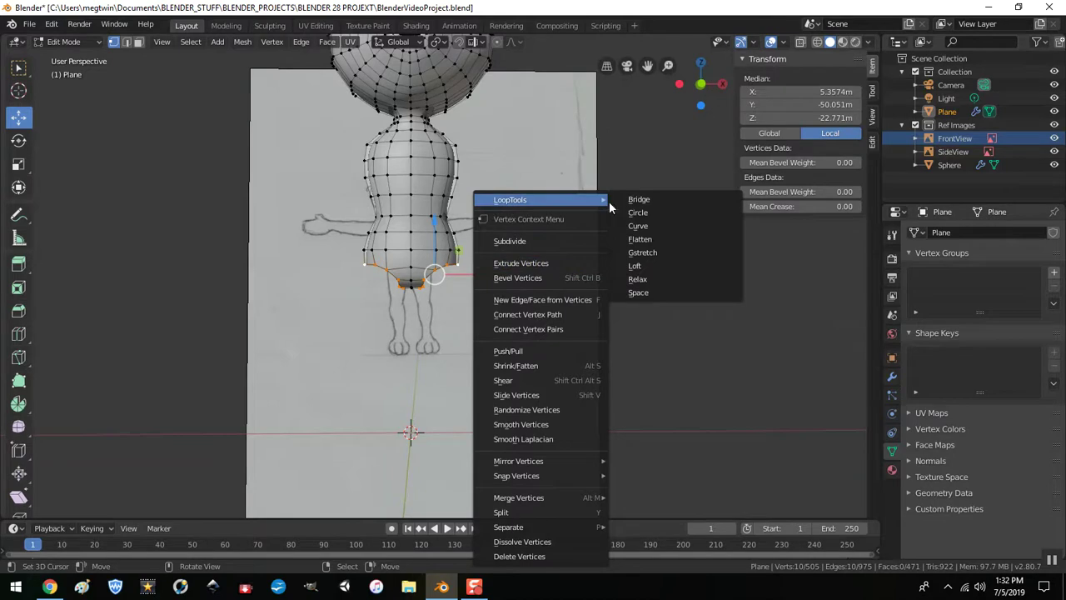
{"action": "left_click", "coordinate": [640, 215]}
{"action": "middle_click_drag", "start_coordinate": [527, 314], "coordinate": [504, 324]}
{"action": "scroll", "coordinate": [499, 320], "scroll_direction": "up", "scroll_amount": 5}
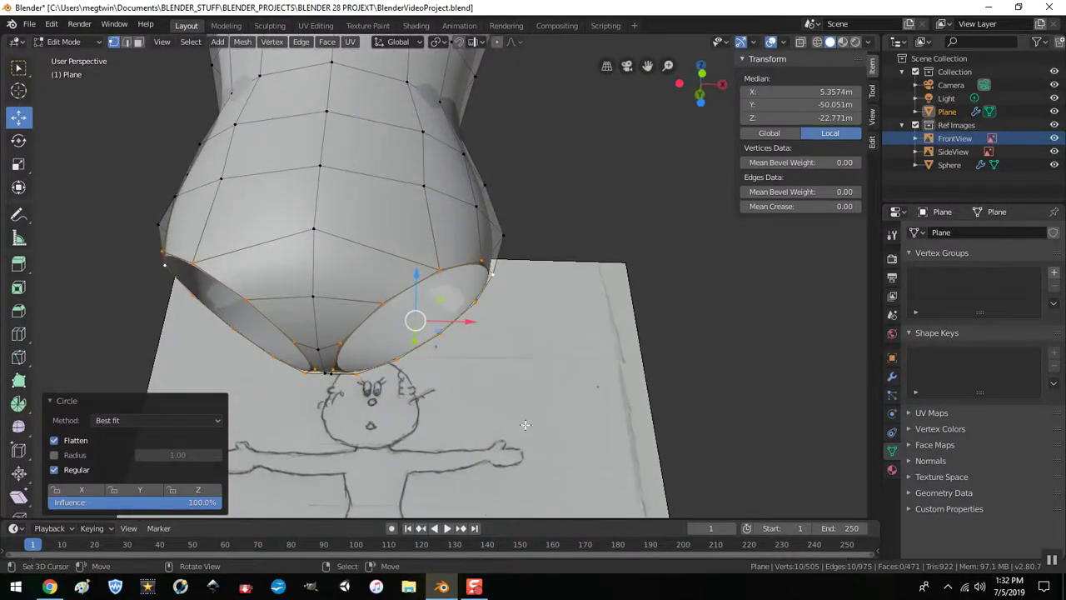
{"action": "key", "text": "KP_7"}
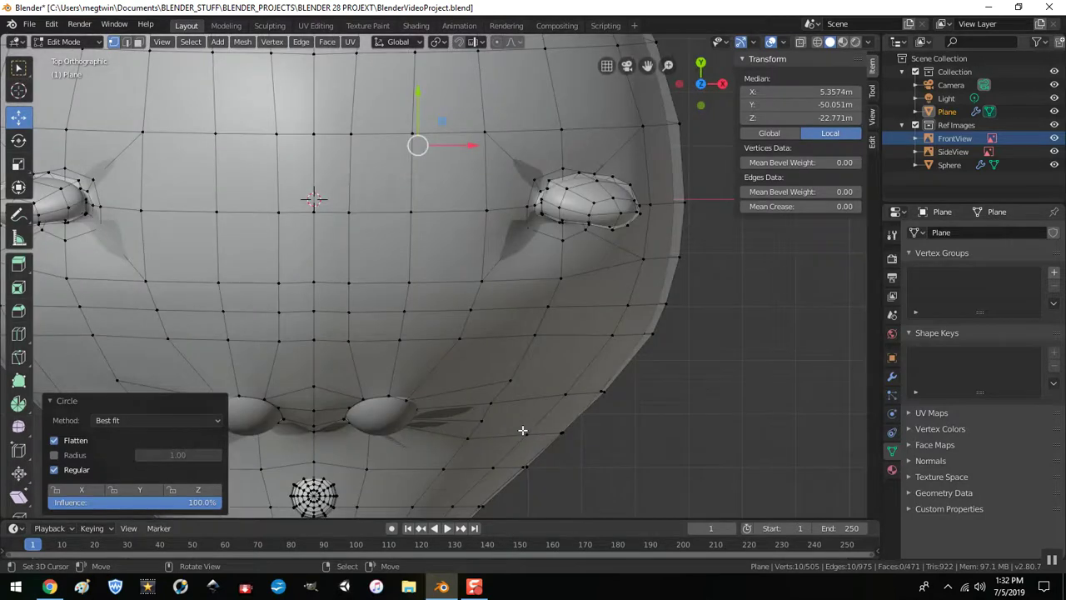
{"action": "key", "text": "KP_1"}
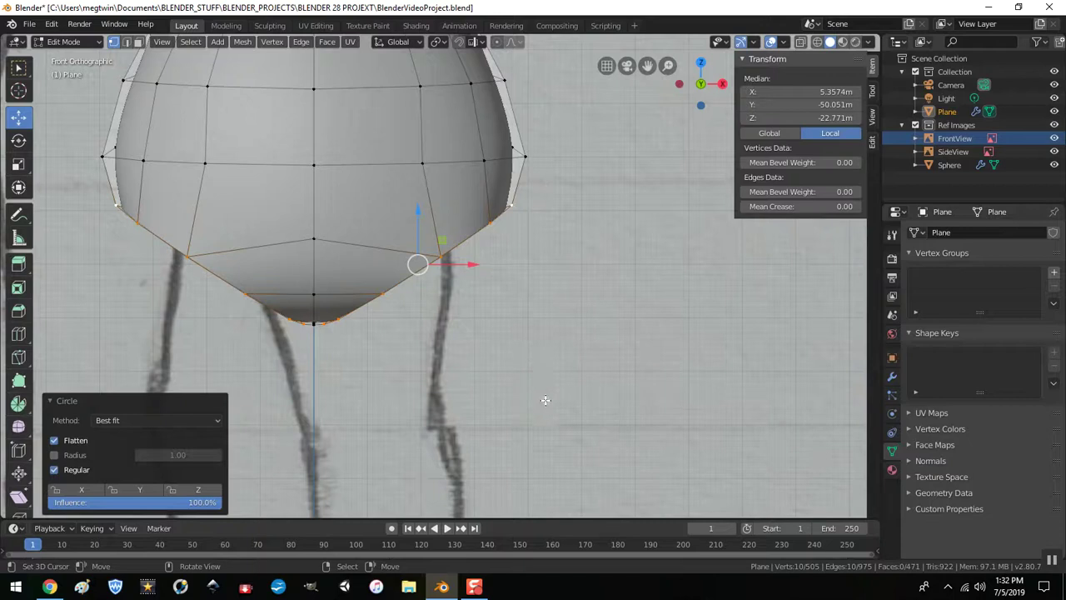
{"action": "scroll", "coordinate": [538, 345], "scroll_direction": "down", "scroll_amount": 4}
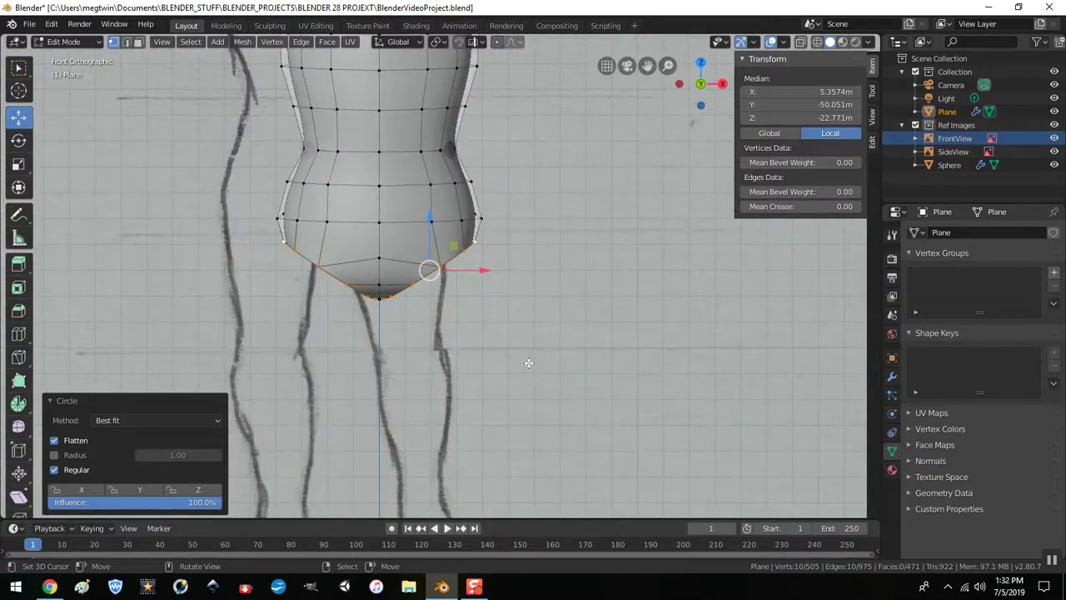
Step: Extrude the hip ring, scale it to 0.936, tilt it 7.27°, lower it, then extrude again
{"action": "key", "text": "e"}
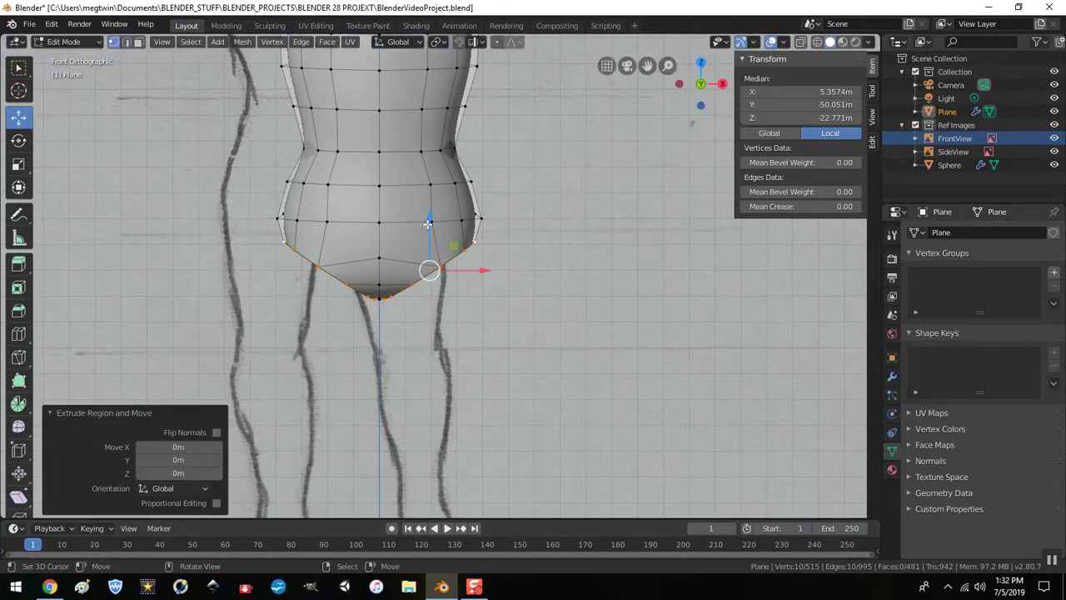
{"action": "left_click", "coordinate": [425, 227]}
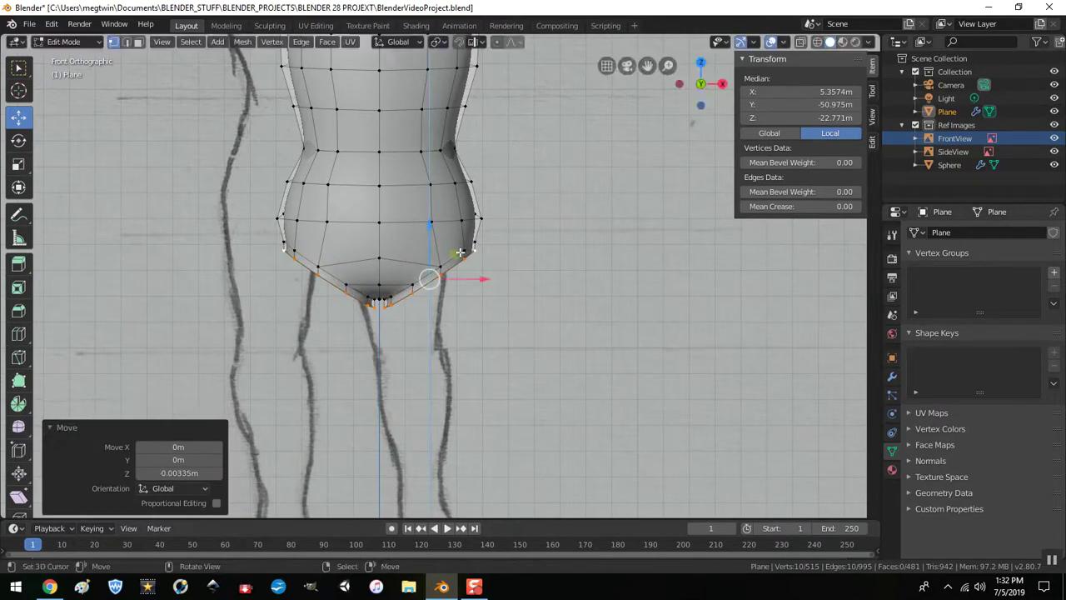
{"action": "key", "text": "s"}
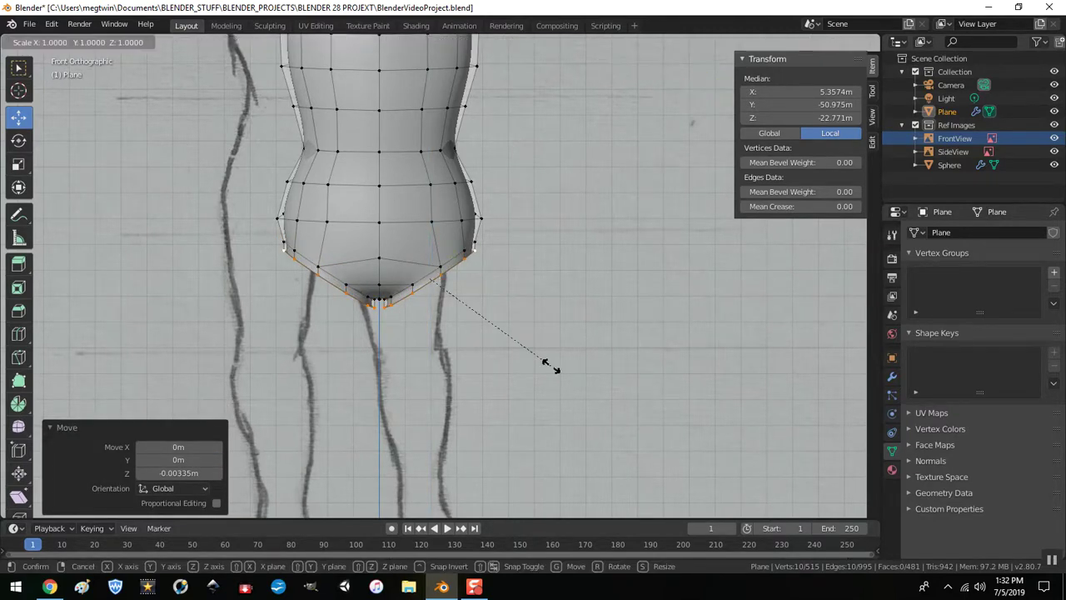
{"action": "left_click", "coordinate": [544, 369]}
{"action": "key", "text": "r"}
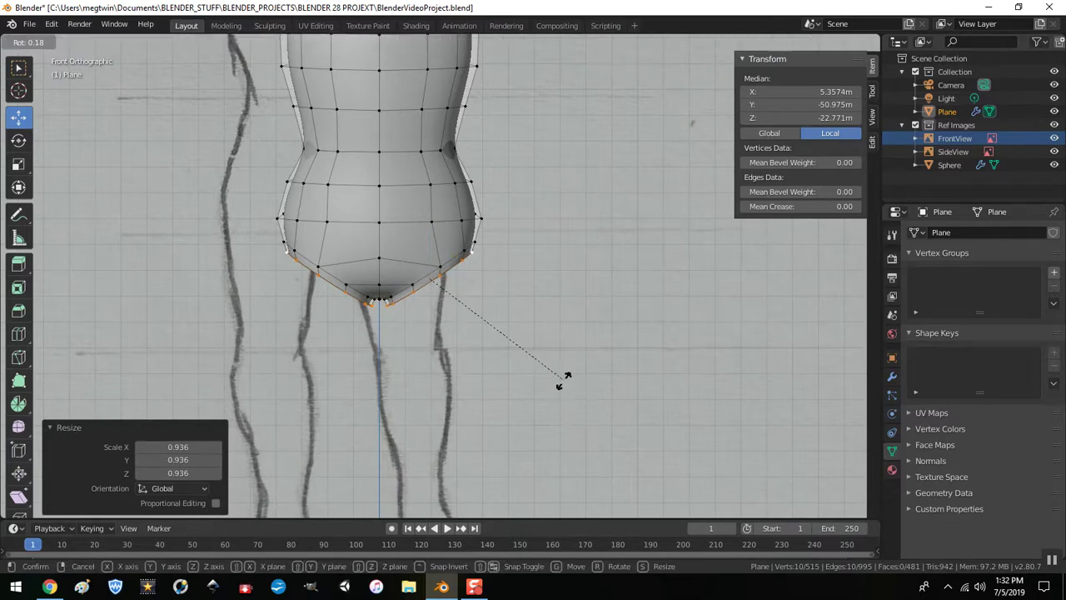
{"action": "left_click", "coordinate": [564, 398]}
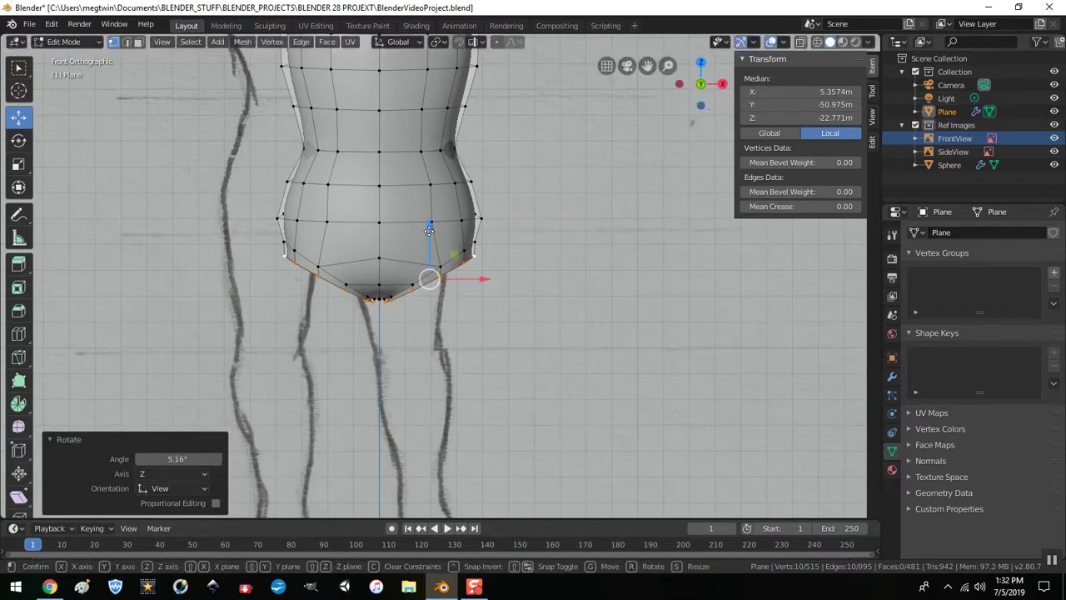
{"action": "left_click_drag", "start_coordinate": [430, 238], "coordinate": [430, 245]}
{"action": "key", "text": "s"}
{"action": "key", "text": "r"}
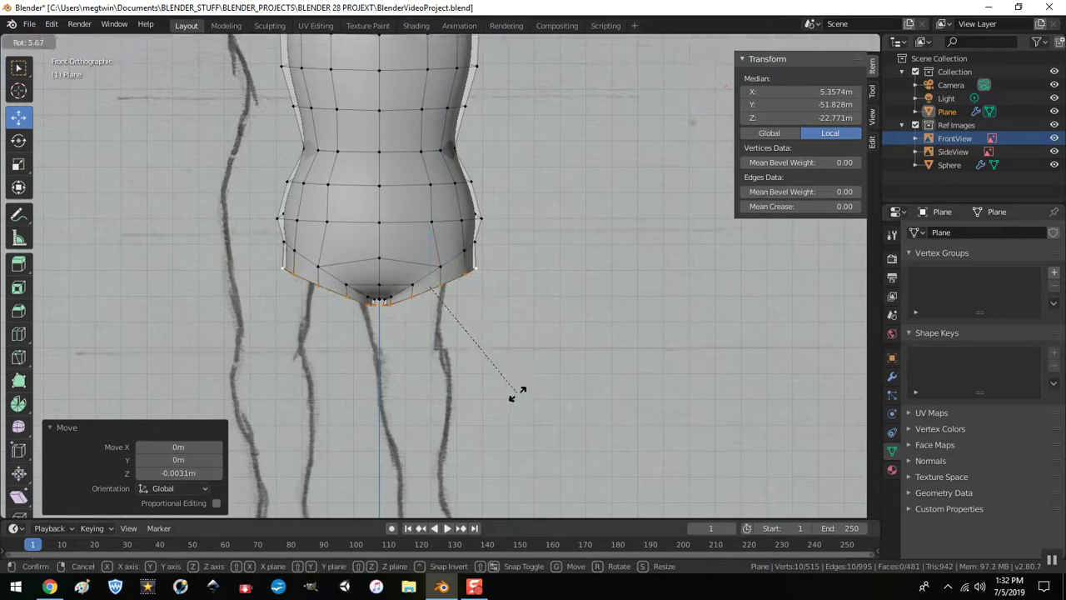
{"action": "left_click", "coordinate": [507, 398]}
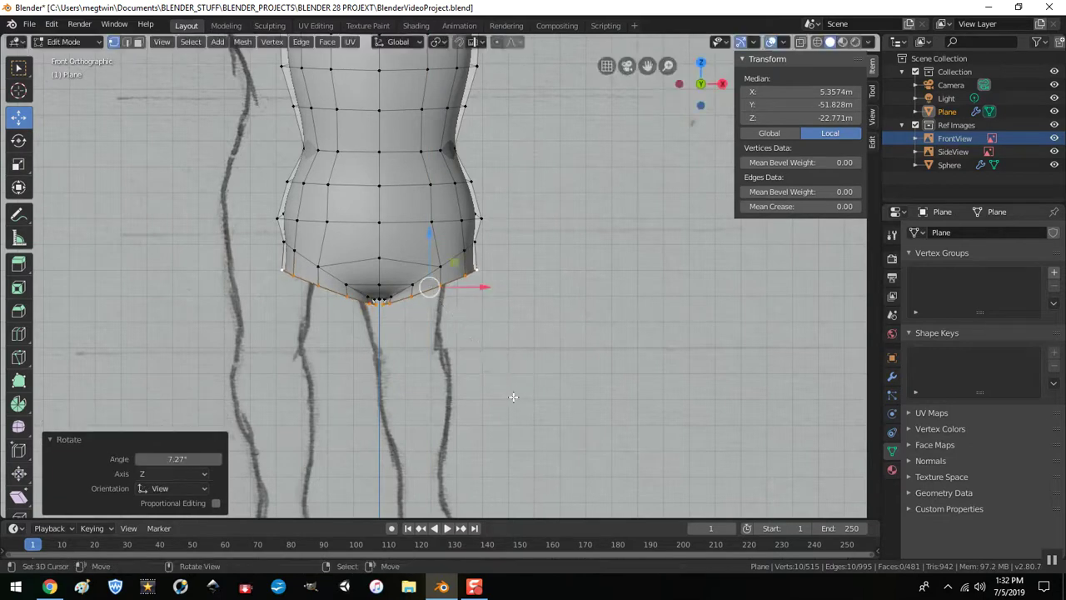
{"action": "key", "text": "e"}
{"action": "right_click", "coordinate": [513, 302]}
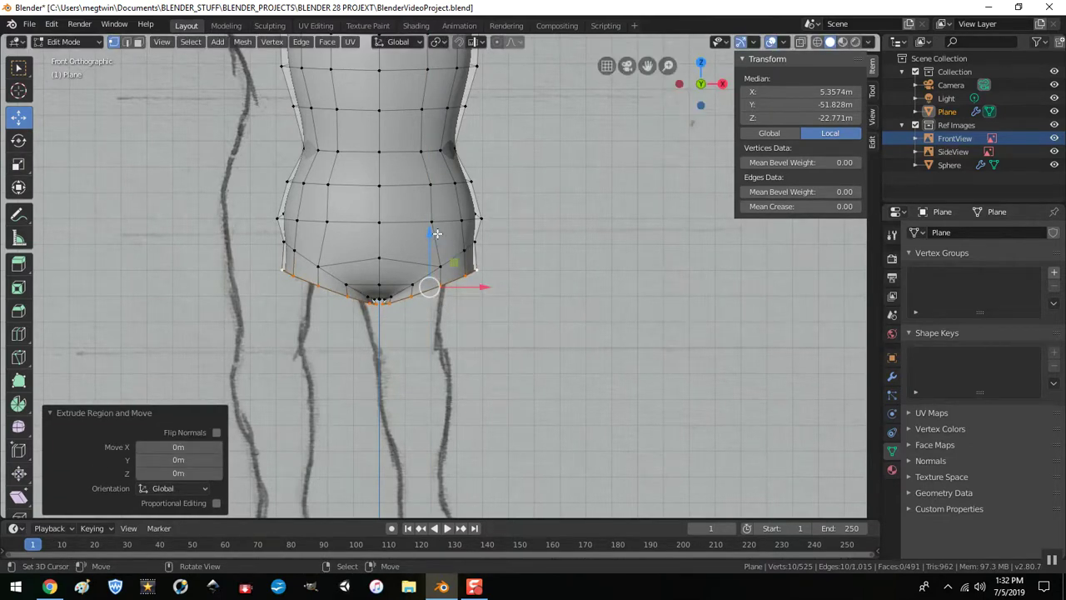
Step: Lower the new hip ring, narrow it, and tilt it by 8.08°
{"action": "key", "text": "g"}
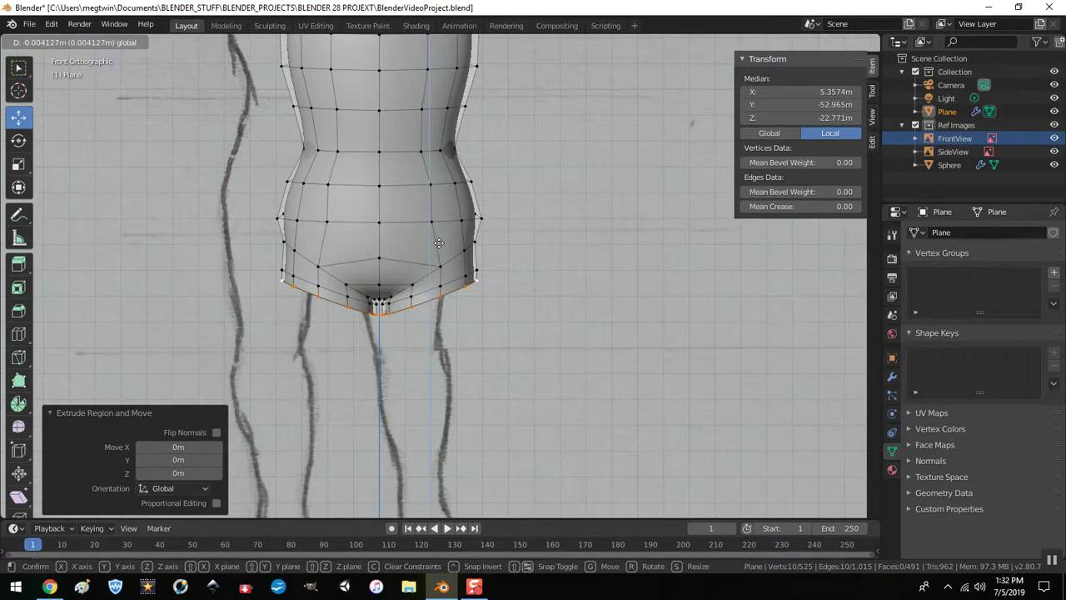
{"action": "left_click", "coordinate": [439, 242]}
{"action": "scroll", "coordinate": [468, 385], "scroll_direction": "up", "scroll_amount": 4}
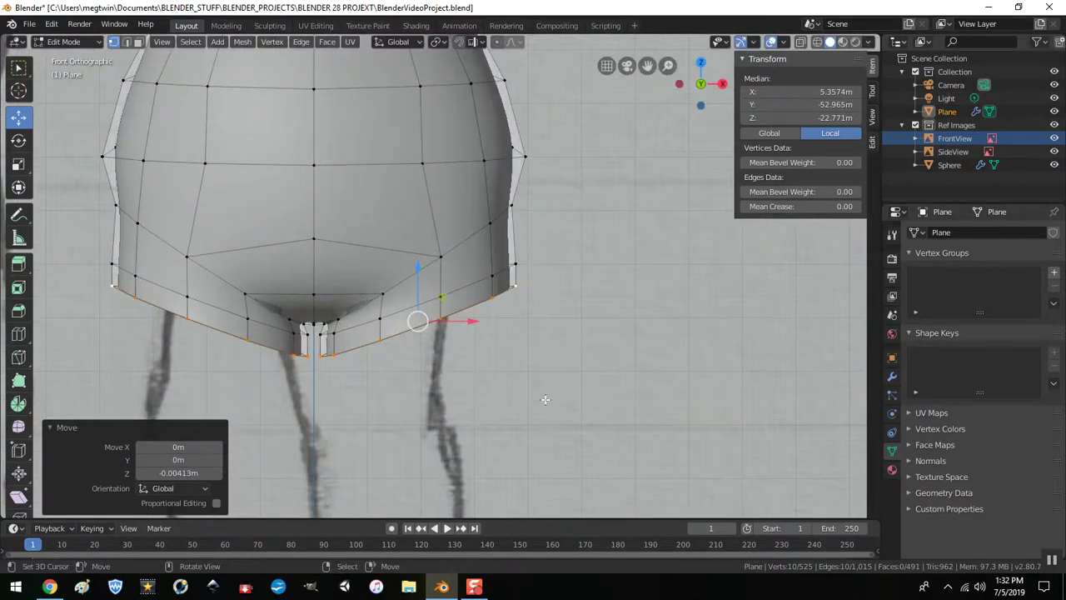
{"action": "key", "text": "s"}
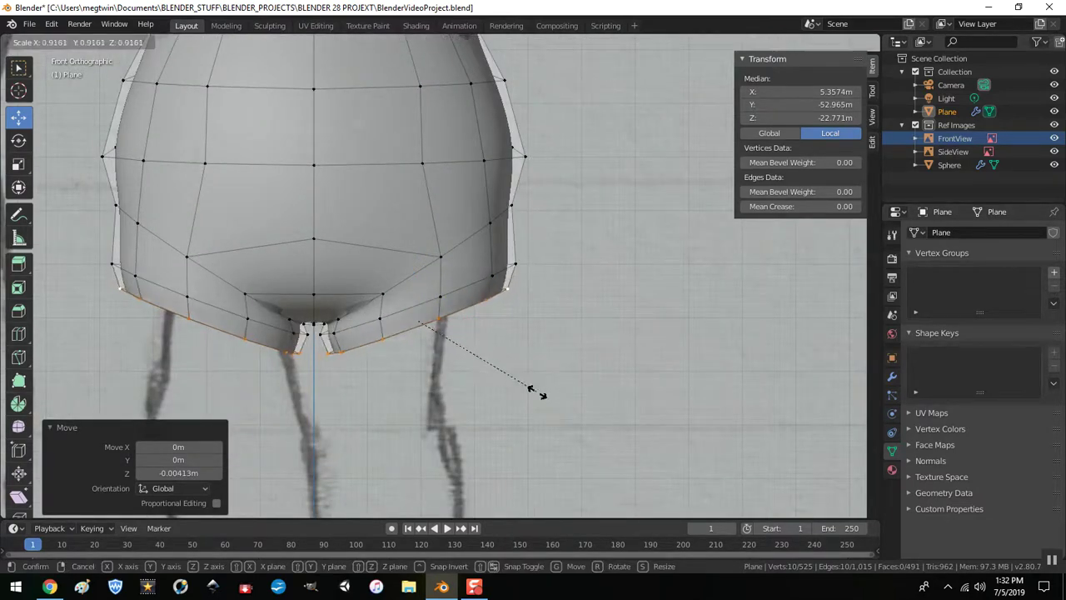
{"action": "left_click", "coordinate": [569, 434]}
{"action": "key", "text": "r"}
{"action": "left_click", "coordinate": [551, 456]}
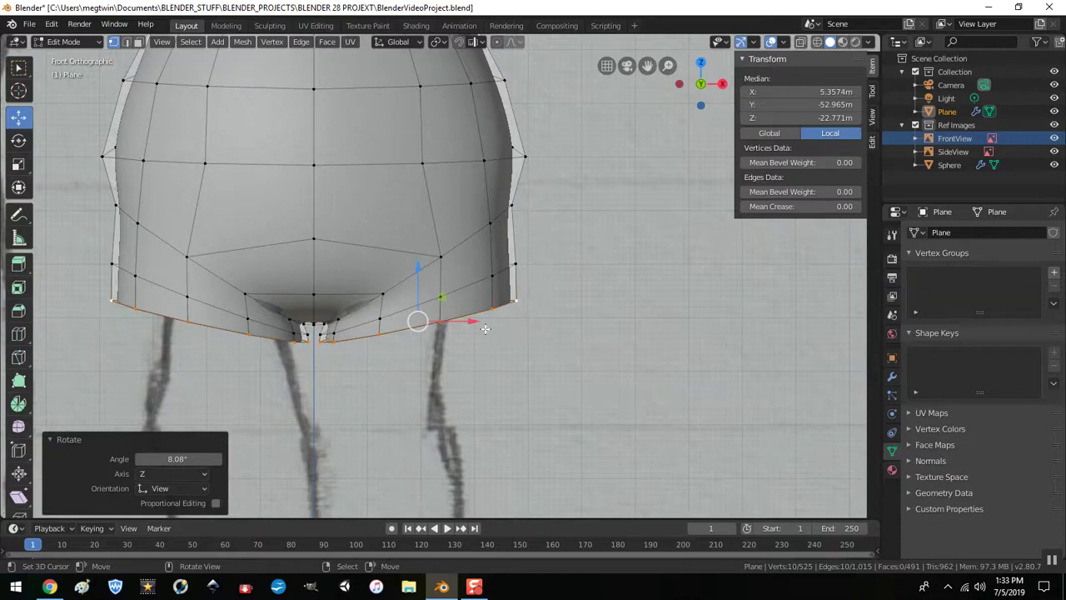
Step: Flatten the two lowest hip loops vertically to Z scale 0.884 and 0.847
{"action": "mouse_move", "coordinate": [518, 359]}
{"action": "middle_mouse_down"}
{"action": "mouse_move", "coordinate": [519, 288]}
{"action": "mouse_move", "coordinate": [523, 348]}
{"action": "middle_mouse_up"}
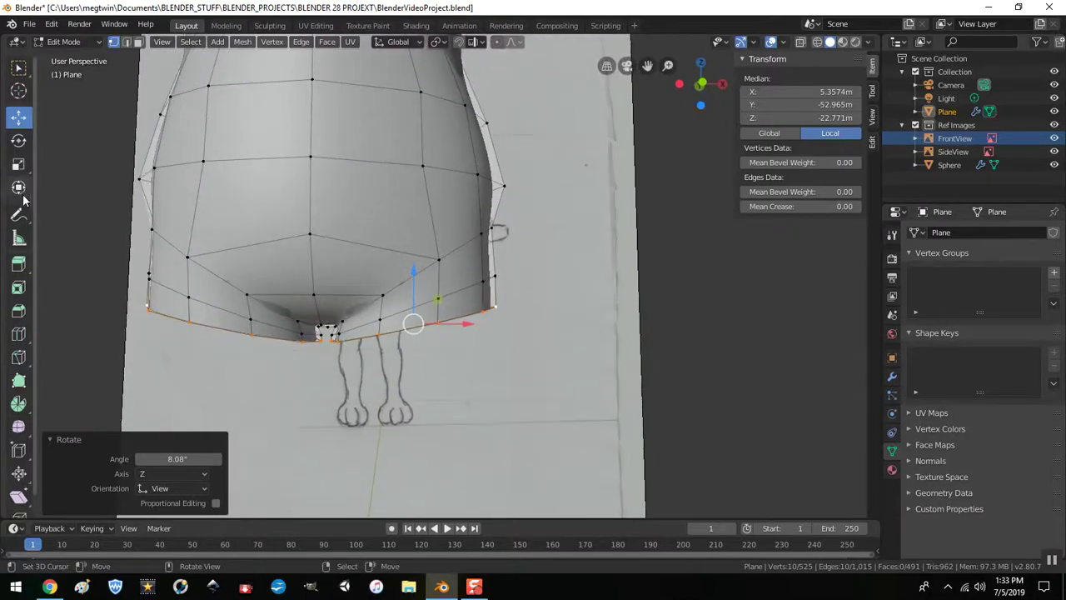
{"action": "left_click", "coordinate": [19, 167]}
{"action": "mouse_move", "coordinate": [415, 283]}
{"action": "left_mouse_down"}
{"action": "mouse_move", "coordinate": [430, 304]}
{"action": "mouse_move", "coordinate": [412, 302]}
{"action": "mouse_move", "coordinate": [400, 269]}
{"action": "mouse_move", "coordinate": [414, 267]}
{"action": "left_mouse_up"}
{"action": "scroll", "coordinate": [413, 302], "scroll_direction": "up", "scroll_amount": 1}
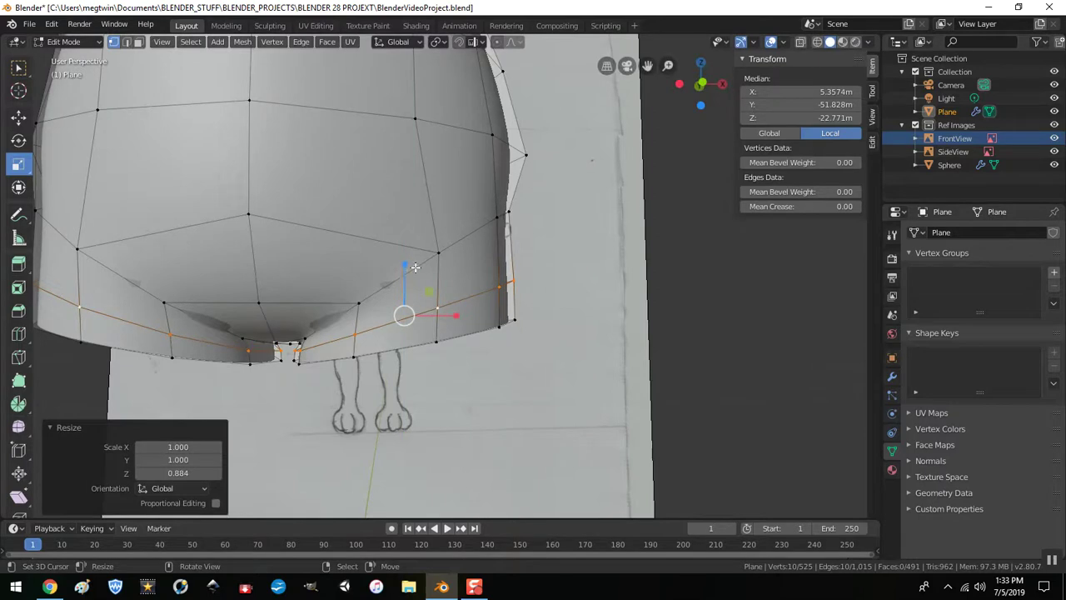
{"action": "left_click", "coordinate": [414, 267], "text": "alt"}
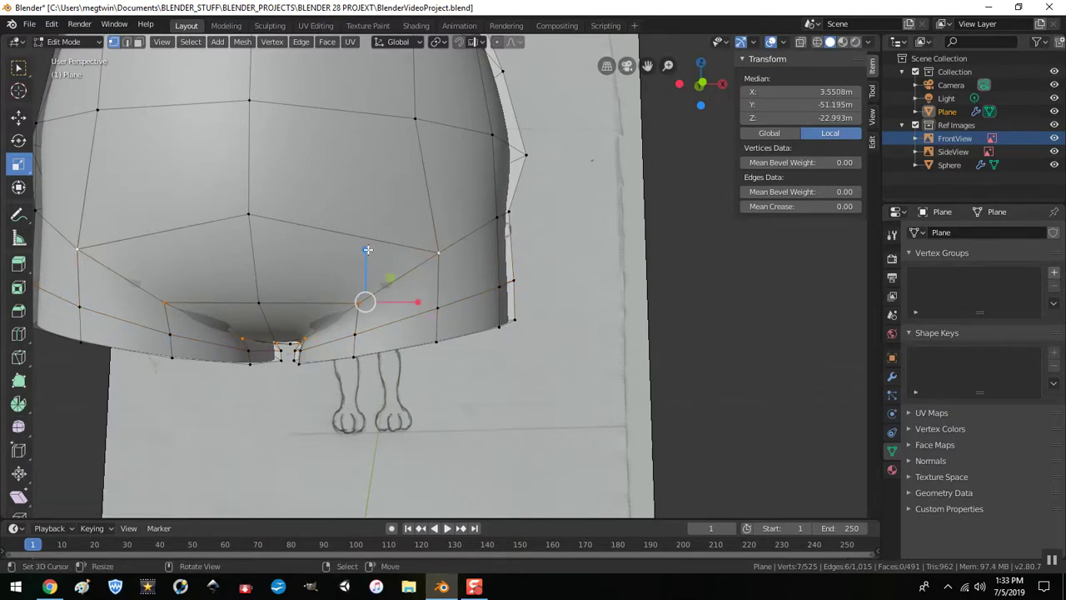
{"action": "left_click_drag", "start_coordinate": [366, 250], "coordinate": [368, 258]}
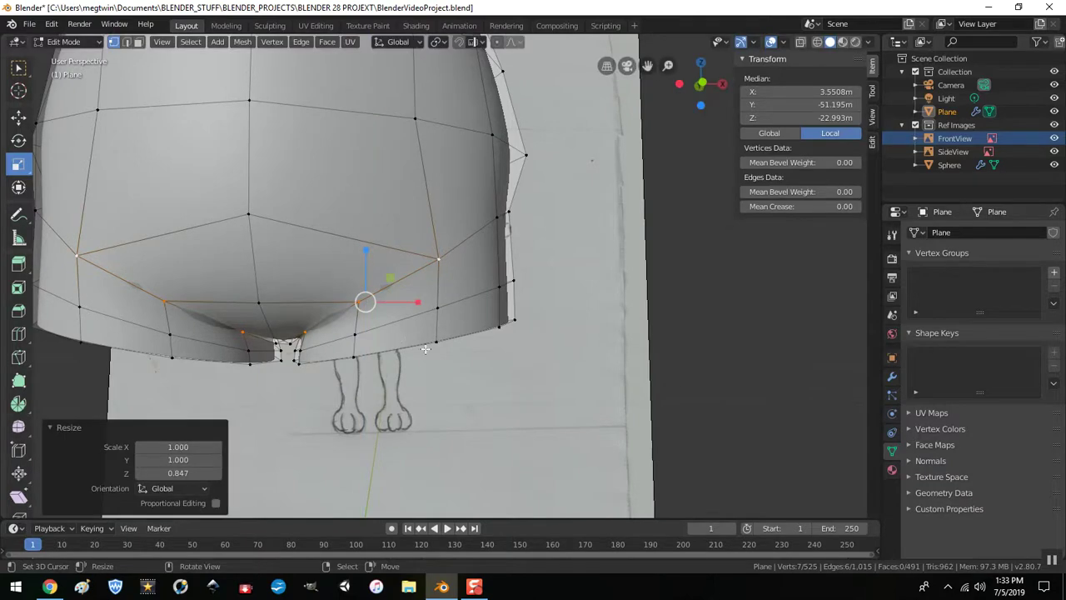
{"action": "scroll", "coordinate": [440, 359], "scroll_direction": "down", "scroll_amount": 3}
{"action": "key", "text": "KP_1"}
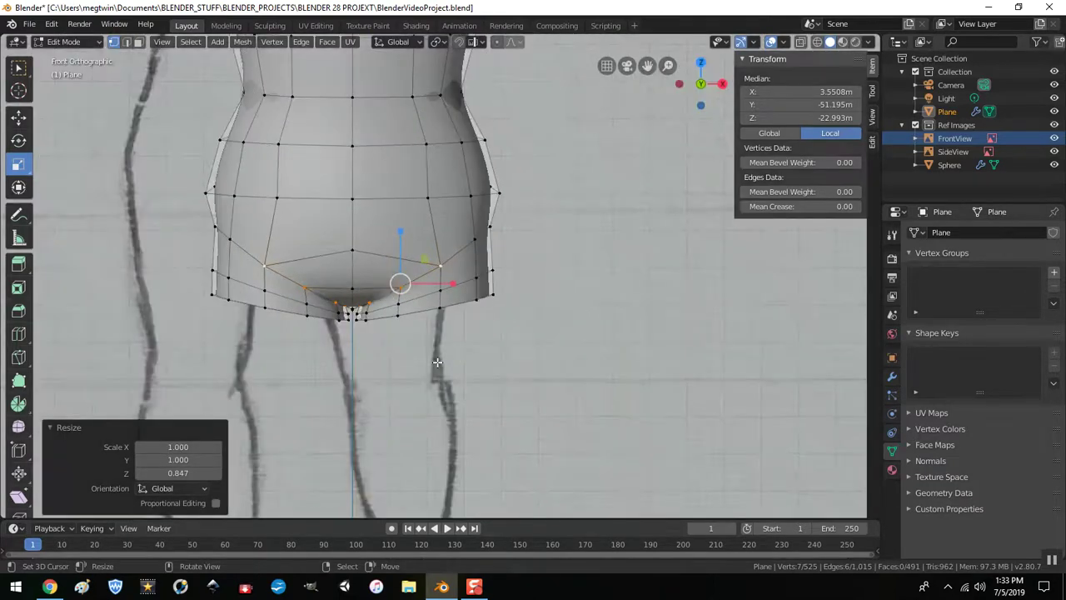
Step: Extrude the bottom hip edge loop and lower the copy slightly
{"action": "left_click", "coordinate": [19, 116]}
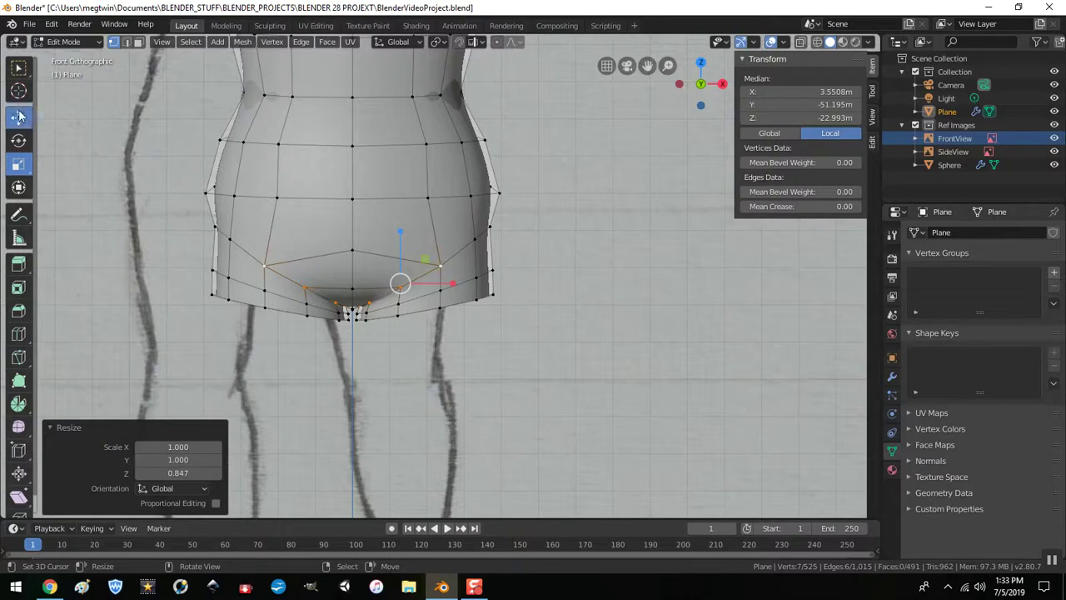
{"action": "left_click", "coordinate": [420, 313], "text": "alt"}
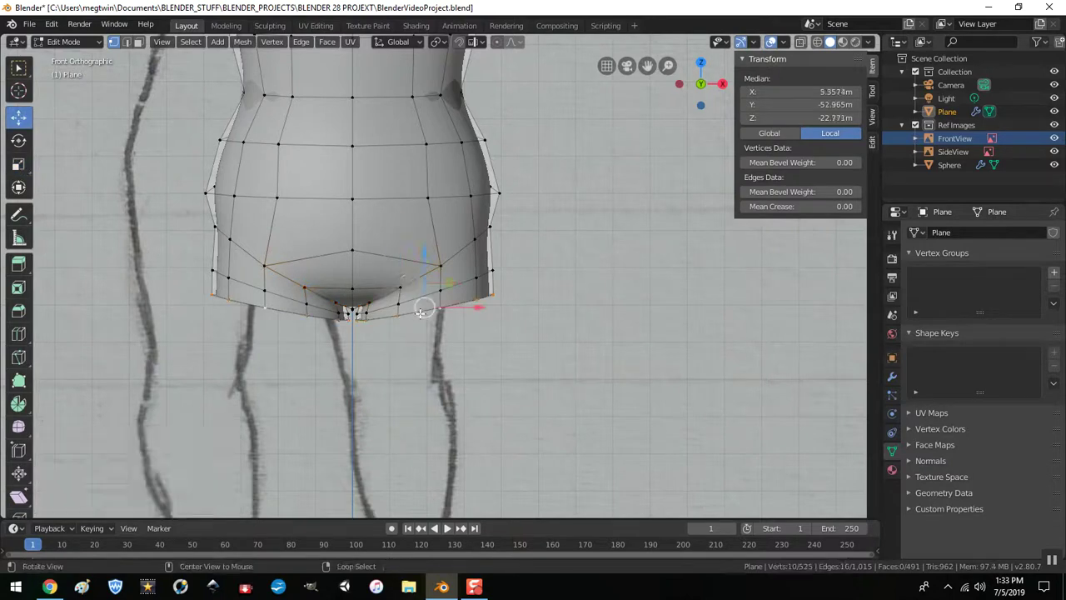
{"action": "key", "text": "e"}
{"action": "right_click", "coordinate": [485, 356]}
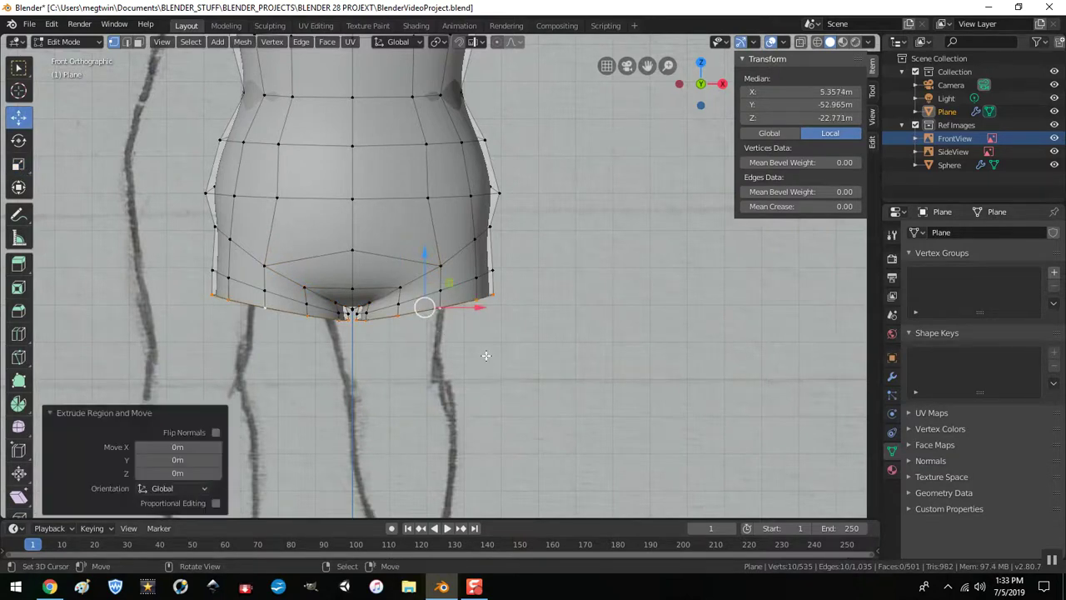
{"action": "left_click_drag", "start_coordinate": [431, 267], "coordinate": [433, 298]}
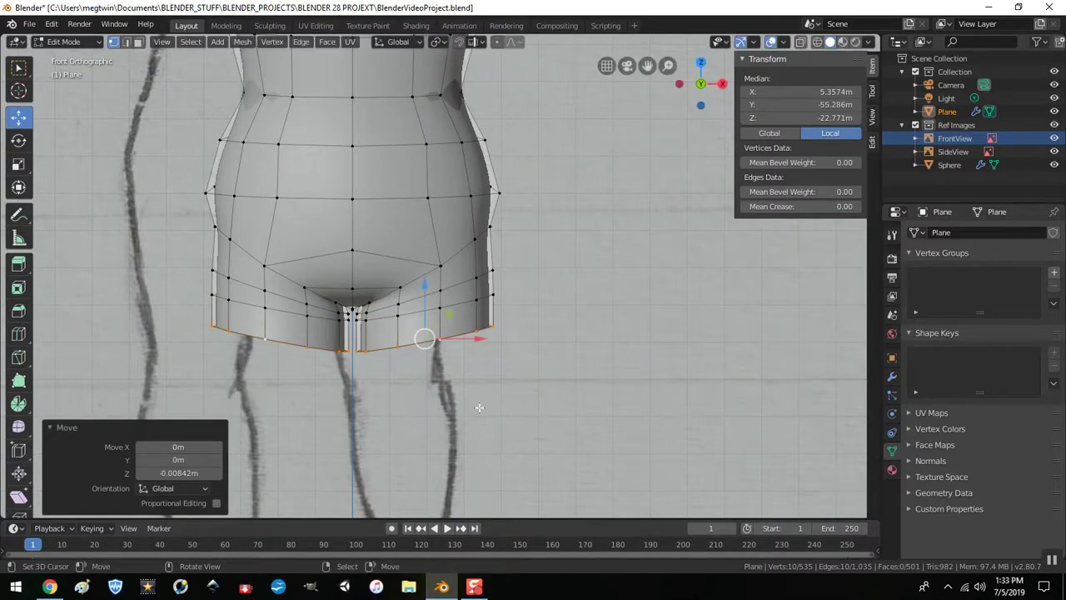
Step: Level the new loop and shrink it uniformly to 0.962
{"action": "key", "text": "s"}
{"action": "key", "text": "z"}
{"action": "key", "text": "0"}
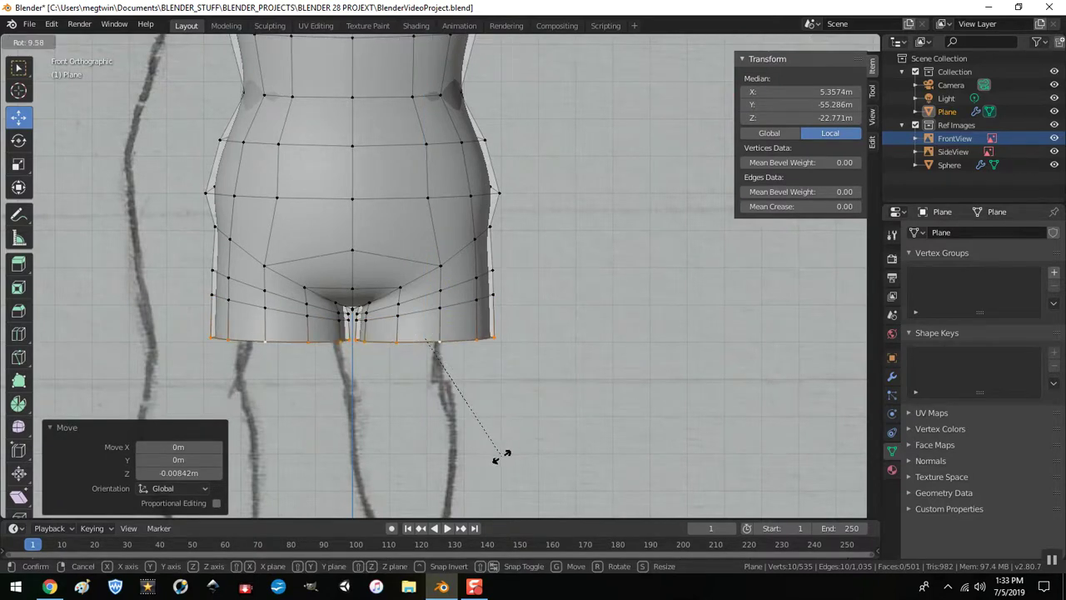
{"action": "left_click", "coordinate": [502, 457]}
{"action": "key", "text": "s"}
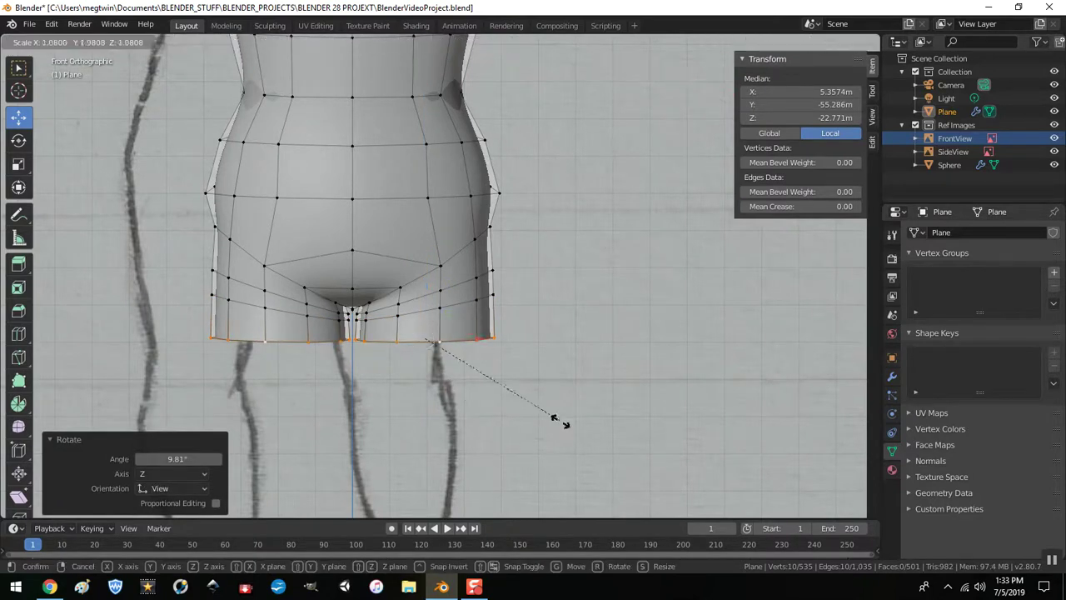
{"action": "left_click", "coordinate": [556, 408]}
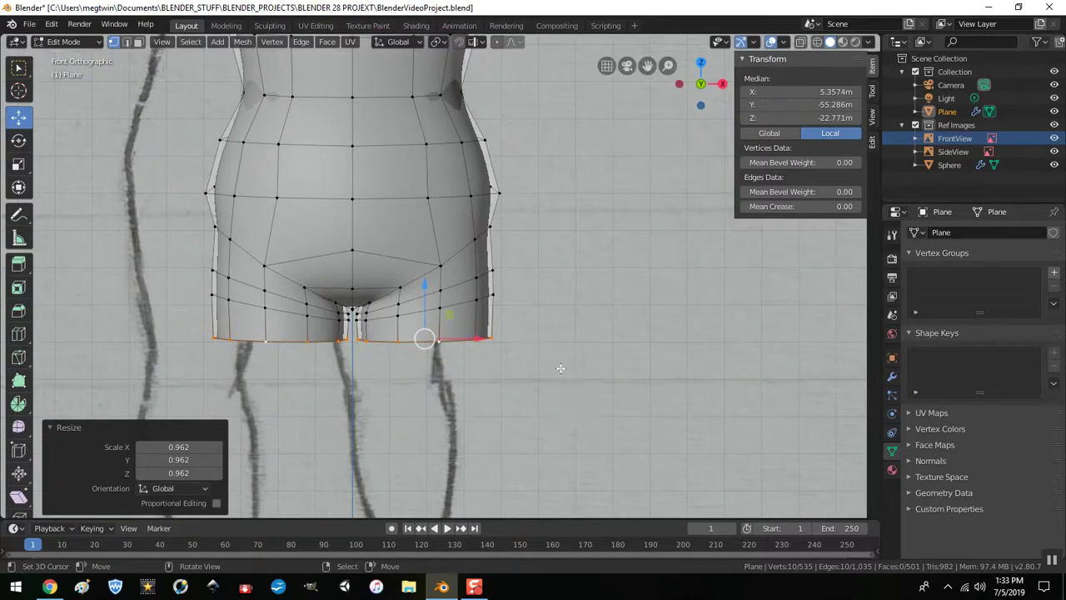
{"action": "scroll", "coordinate": [551, 248], "scroll_direction": "down", "scroll_amount": 3}
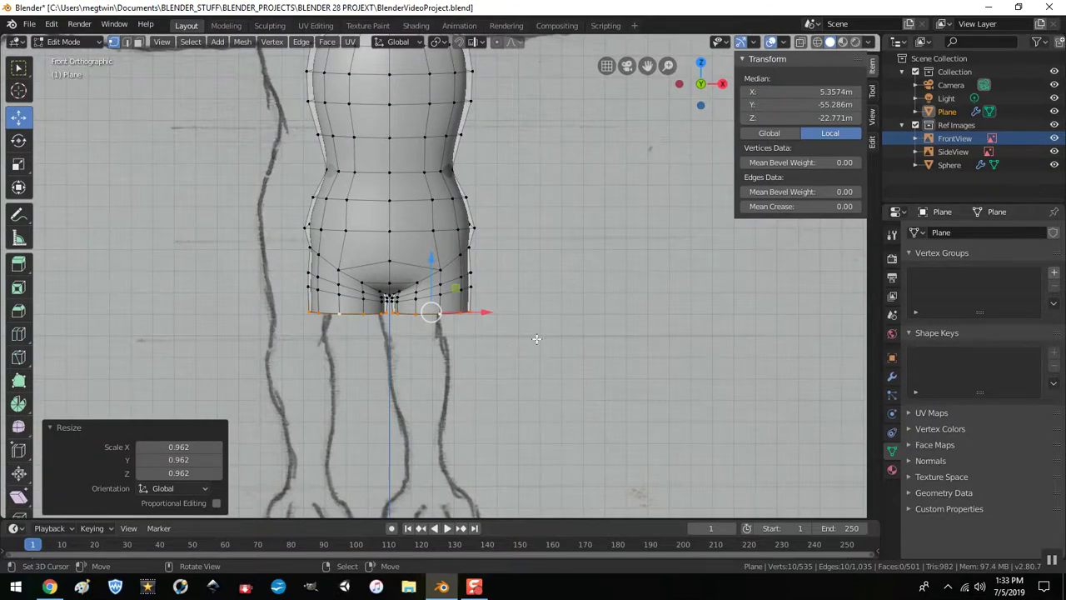
{"action": "scroll", "coordinate": [540, 325], "scroll_direction": "down", "scroll_amount": 2}
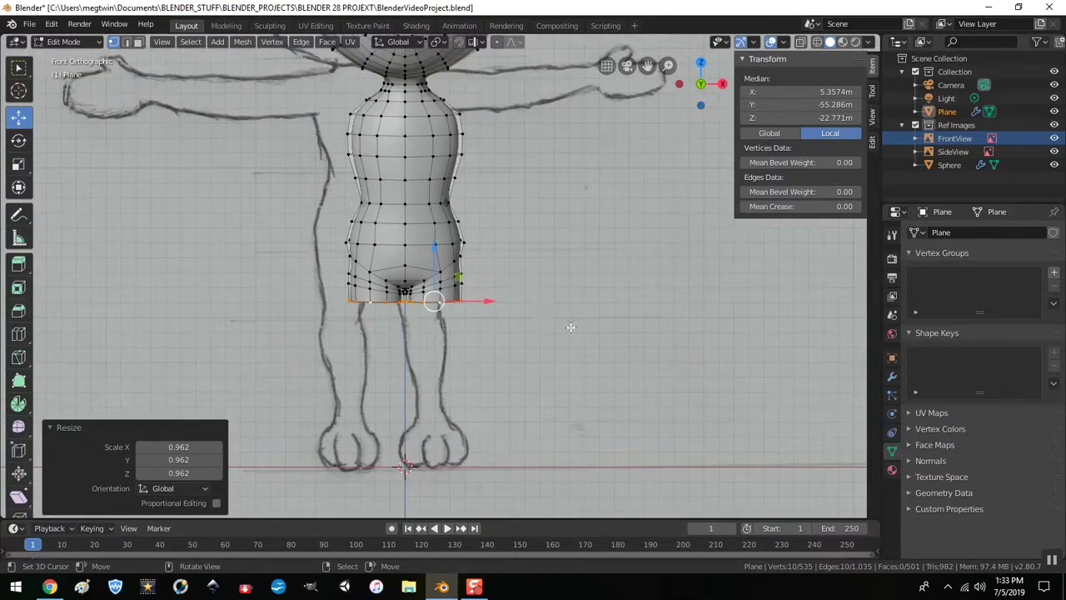
Step: In Object Mode, set the FrontView reference image's Offset X and Y to -0.46
{"action": "key", "text": "Tab"}
{"action": "left_click", "coordinate": [566, 326]}
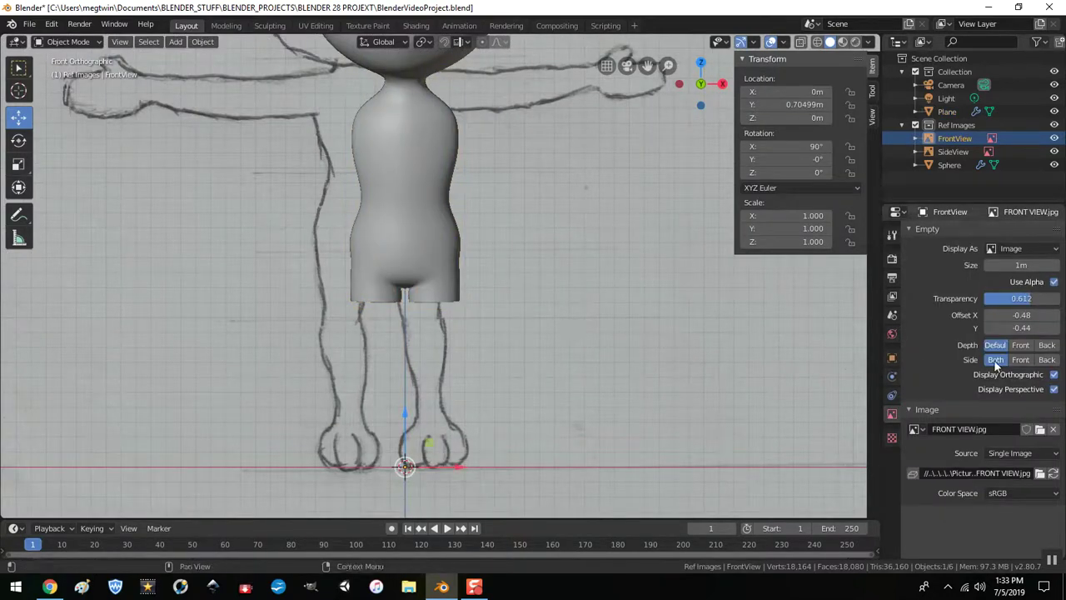
{"action": "mouse_move", "coordinate": [1022, 327]}
{"action": "left_mouse_down"}
{"action": "mouse_move", "coordinate": [995, 327]}
{"action": "mouse_move", "coordinate": [1037, 315]}
{"action": "mouse_move", "coordinate": [1031, 328]}
{"action": "left_mouse_up"}
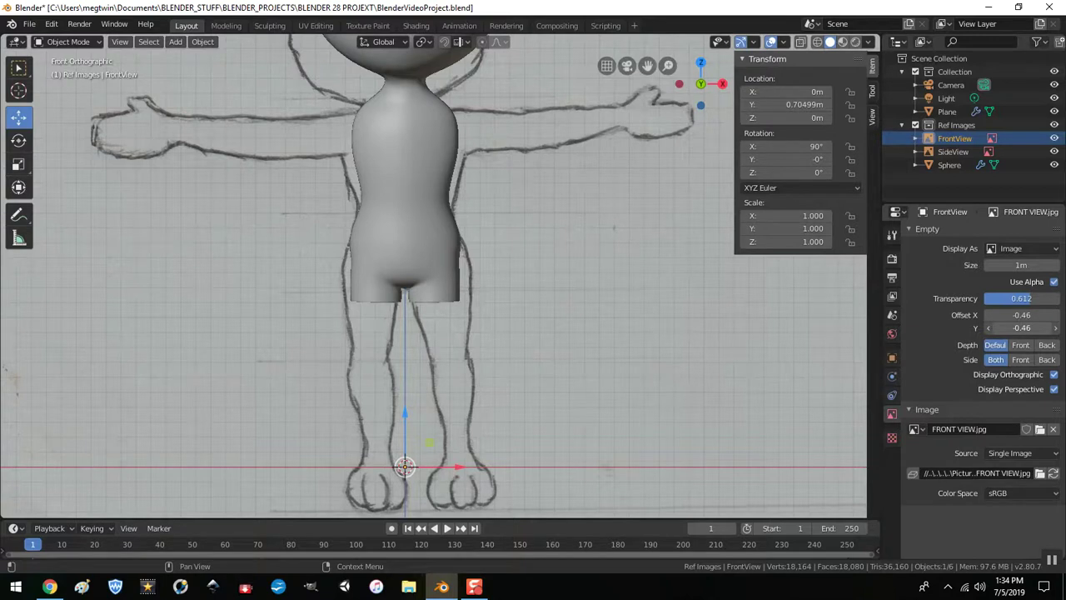
{"action": "left_click_drag", "start_coordinate": [1031, 327], "coordinate": [1031, 327]}
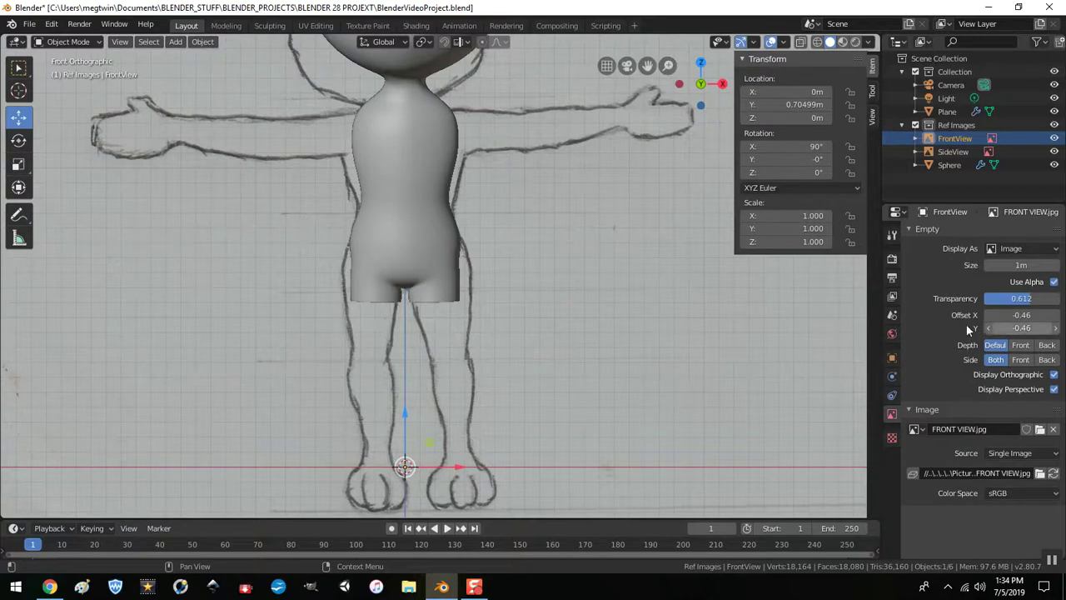
Step: Select the outer side faces of the hips in face-select Edit Mode
{"action": "left_click", "coordinate": [418, 253]}
{"action": "key", "text": "Tab"}
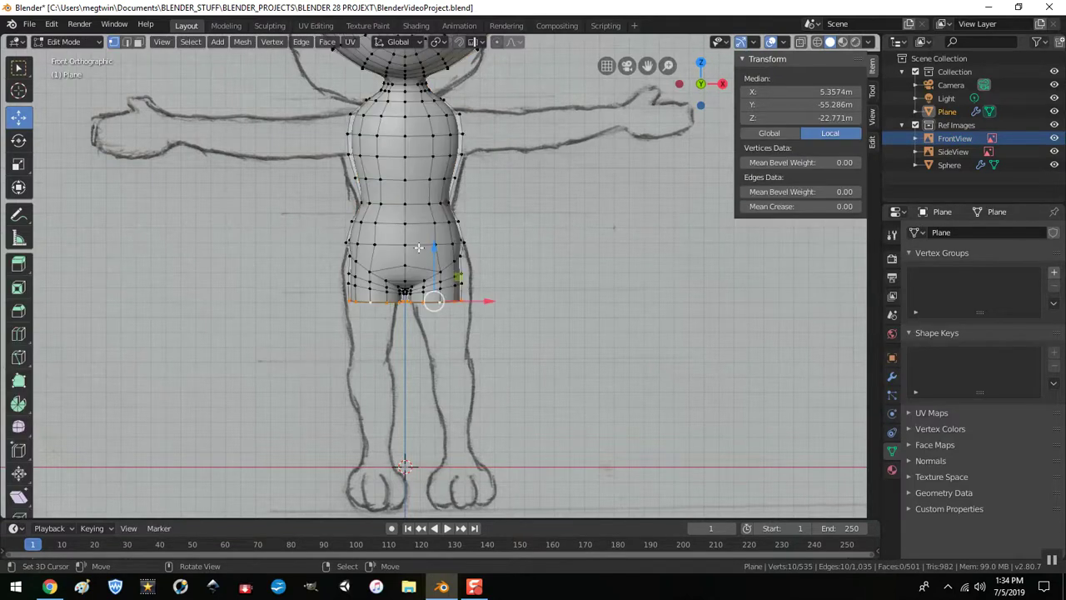
{"action": "left_click", "coordinate": [138, 42]}
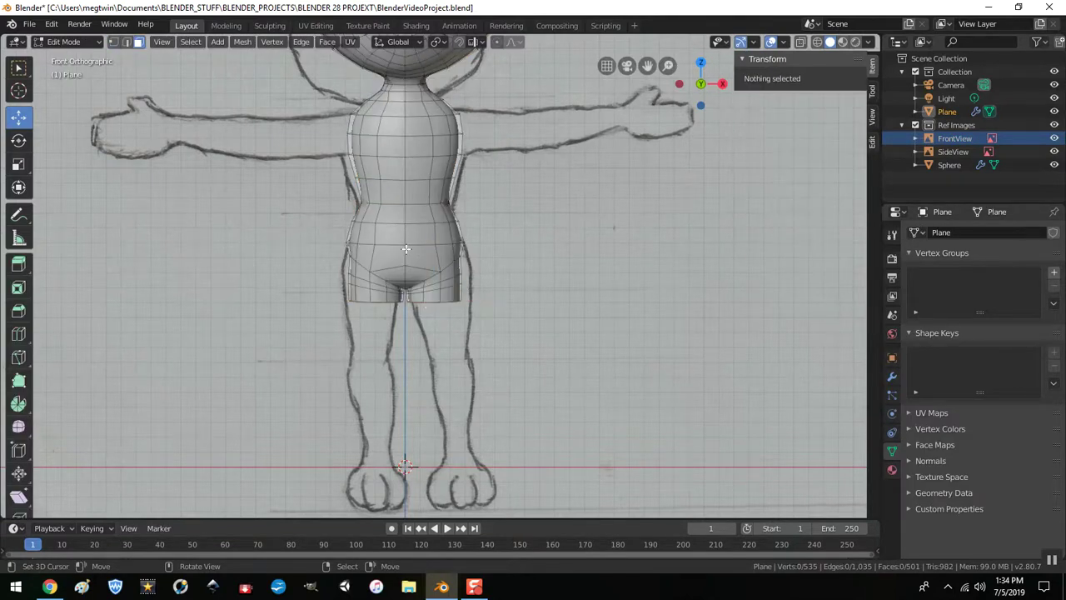
{"action": "key", "text": "KP_5"}
{"action": "middle_click_drag", "start_coordinate": [609, 274], "coordinate": [469, 267]}
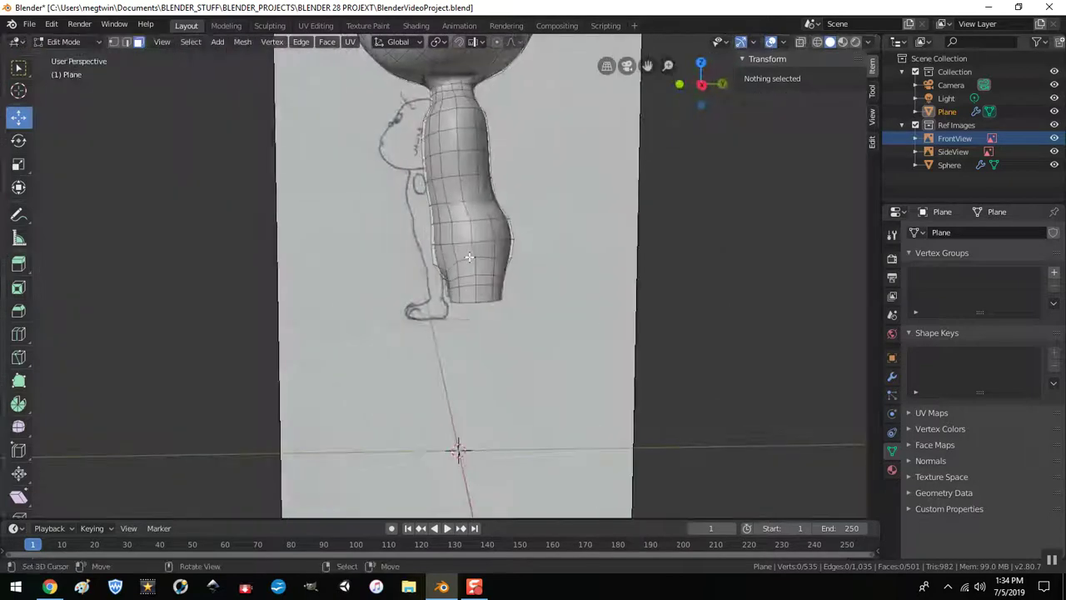
{"action": "left_click", "coordinate": [469, 267]}
{"action": "left_click", "coordinate": [469, 273], "text": "shift"}
{"action": "left_click", "coordinate": [476, 276], "text": "shift"}
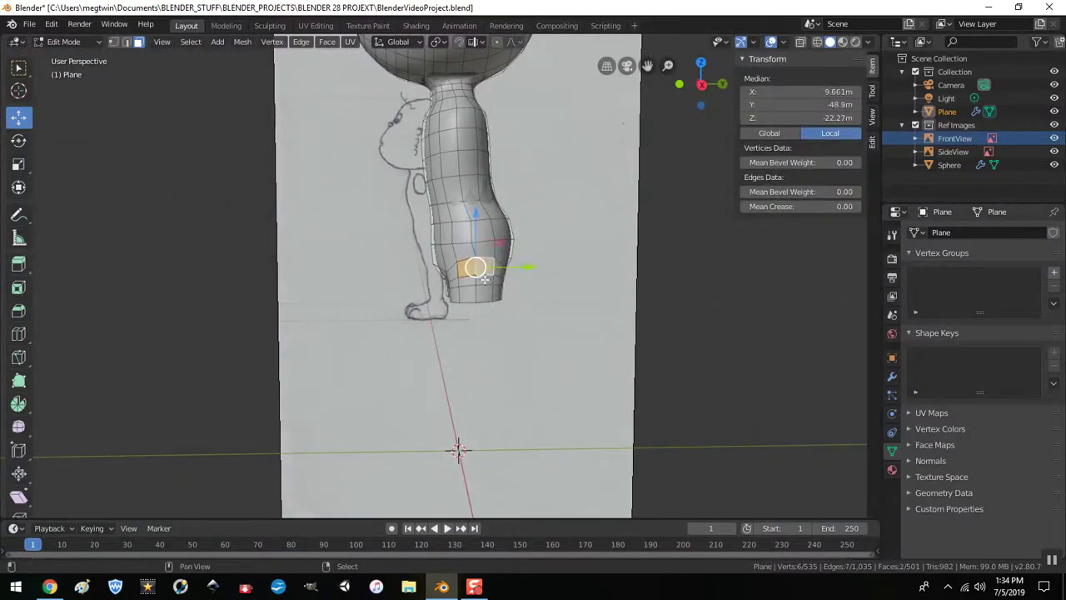
{"action": "left_click", "coordinate": [484, 284], "text": "shift"}
{"action": "left_click", "coordinate": [481, 297], "text": "shift"}
{"action": "left_click", "coordinate": [481, 298], "text": "shift"}
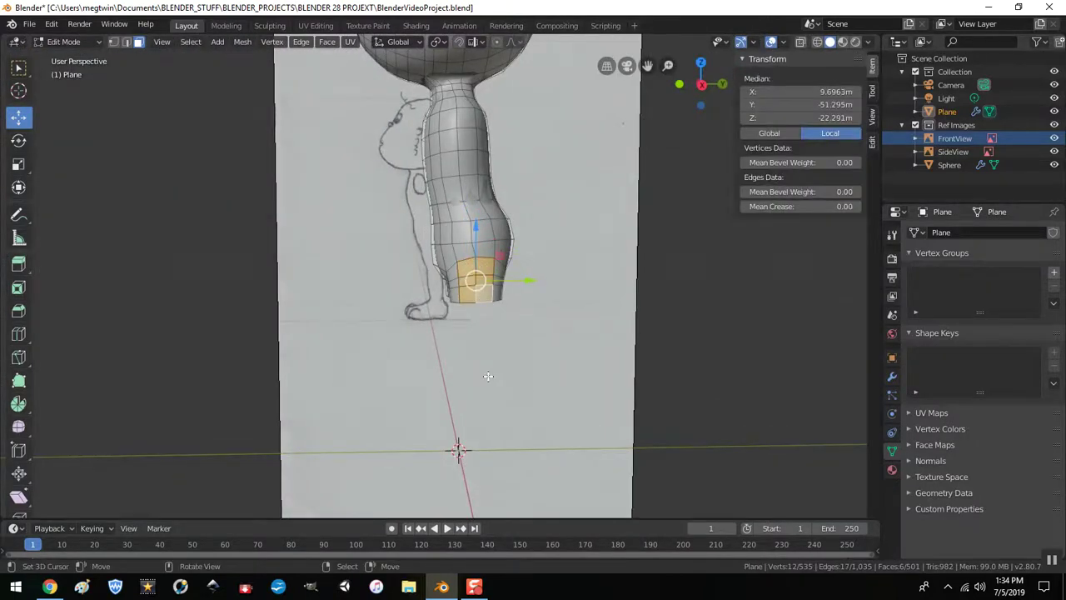
{"action": "key", "text": "KP_1"}
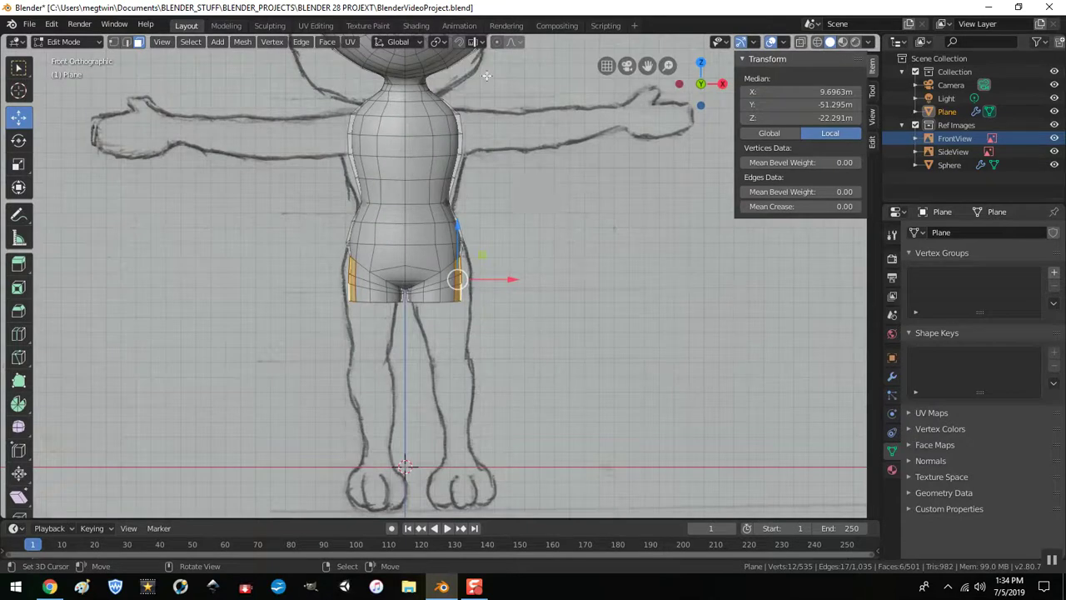
Step: With smooth proportional editing on, nudge the hip faces 0.00669 m X, -0.00223 m Z
{"action": "left_click", "coordinate": [497, 43]}
{"action": "key", "text": "g"}
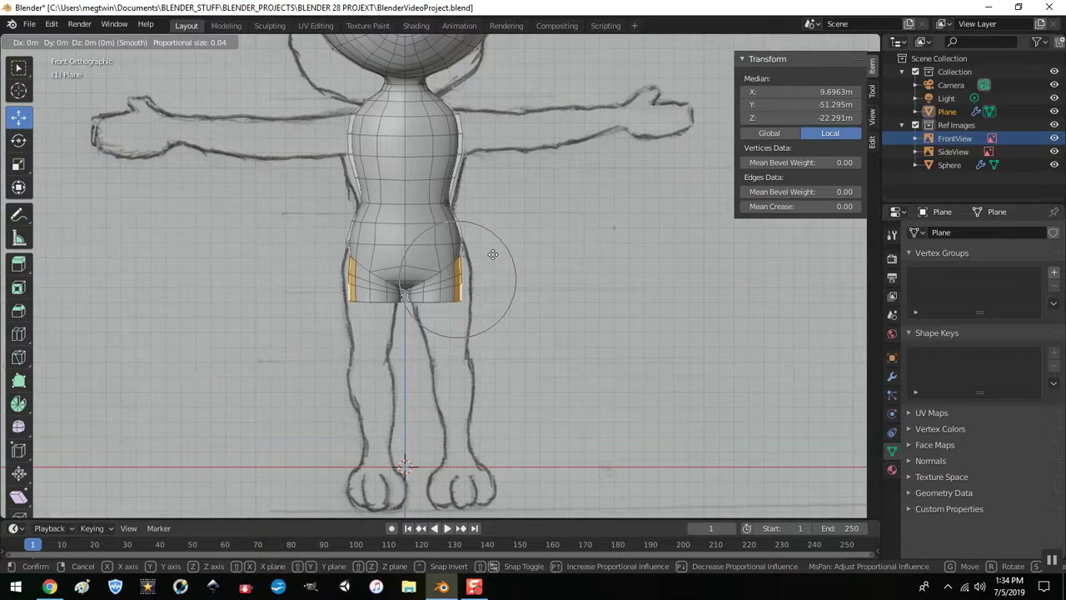
{"action": "scroll", "coordinate": [492, 254], "scroll_direction": "up", "scroll_amount": 3}
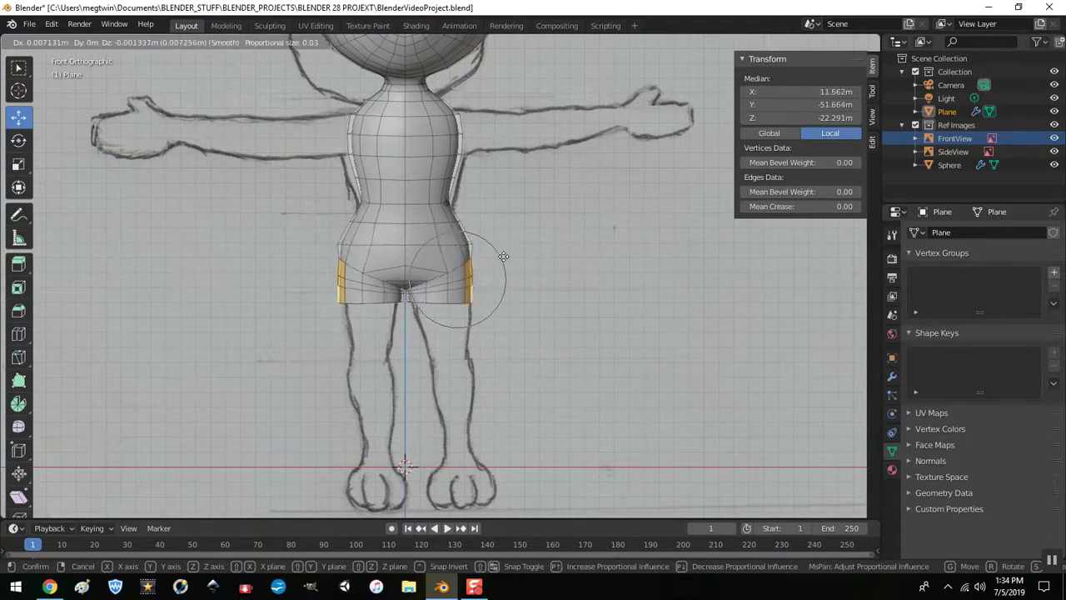
{"action": "scroll", "coordinate": [503, 256], "scroll_direction": "up", "scroll_amount": 4}
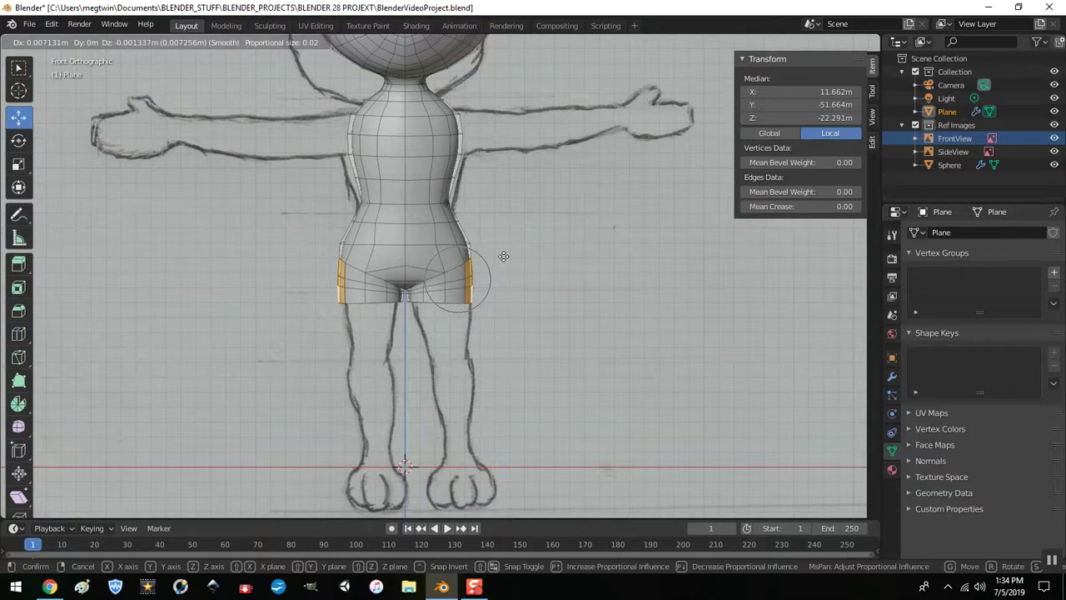
{"action": "scroll", "coordinate": [503, 257], "scroll_direction": "down", "scroll_amount": 1}
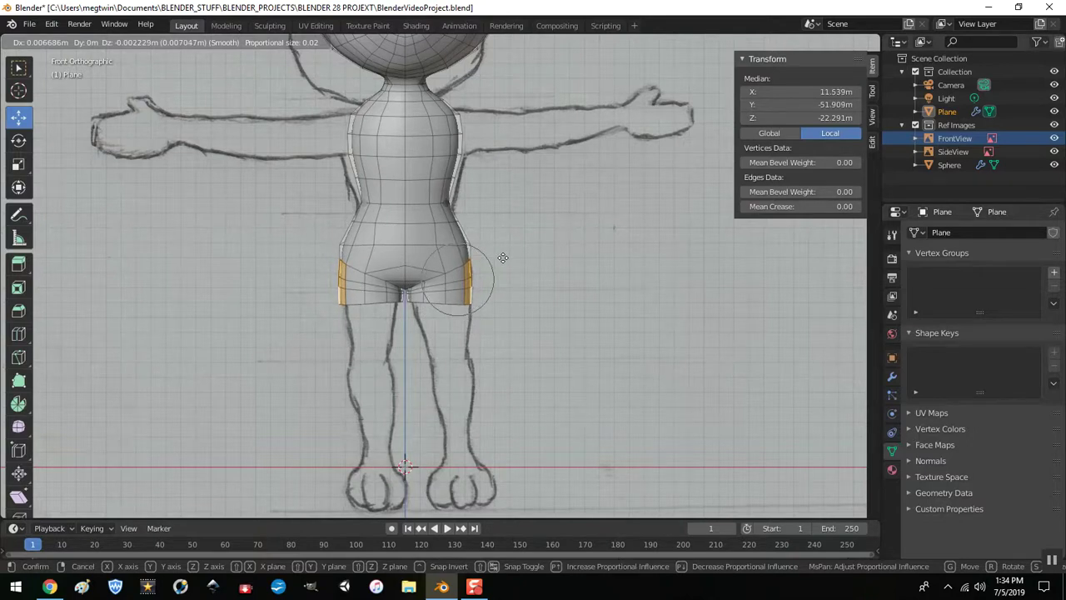
{"action": "left_click", "coordinate": [503, 257]}
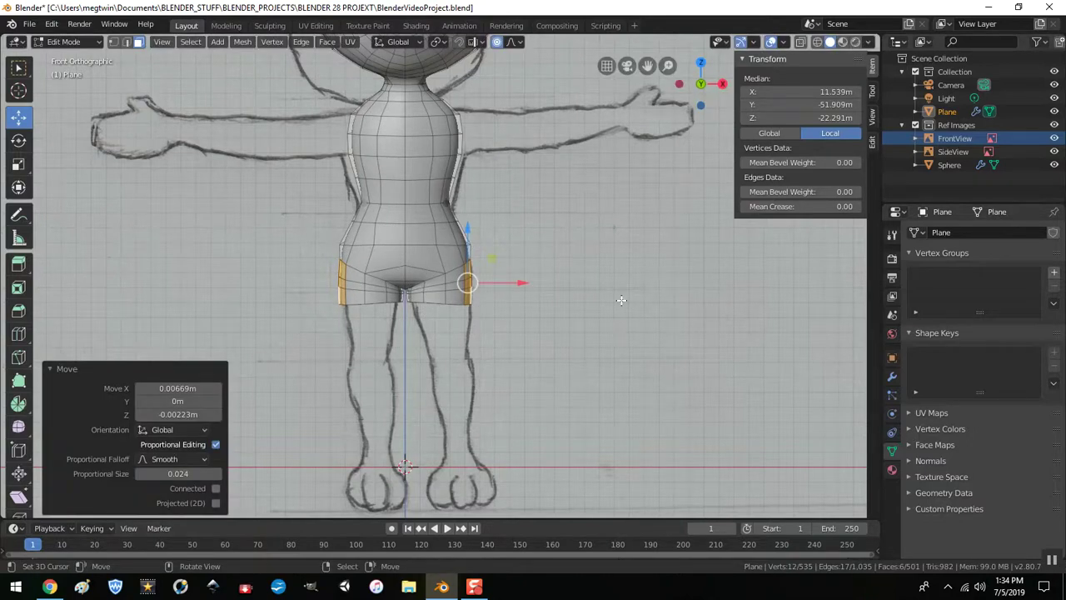
Step: Select the hip edge loop and grow the selection by one ring
{"action": "right_click", "coordinate": [447, 297]}
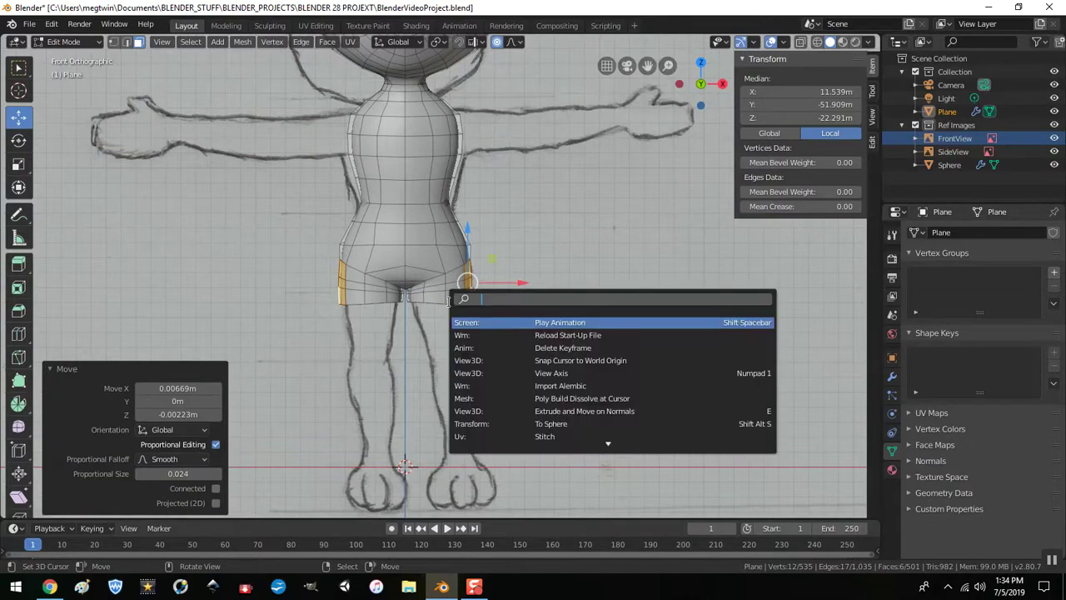
{"action": "key", "text": "Escape"}
{"action": "left_click", "coordinate": [448, 298], "text": "alt"}
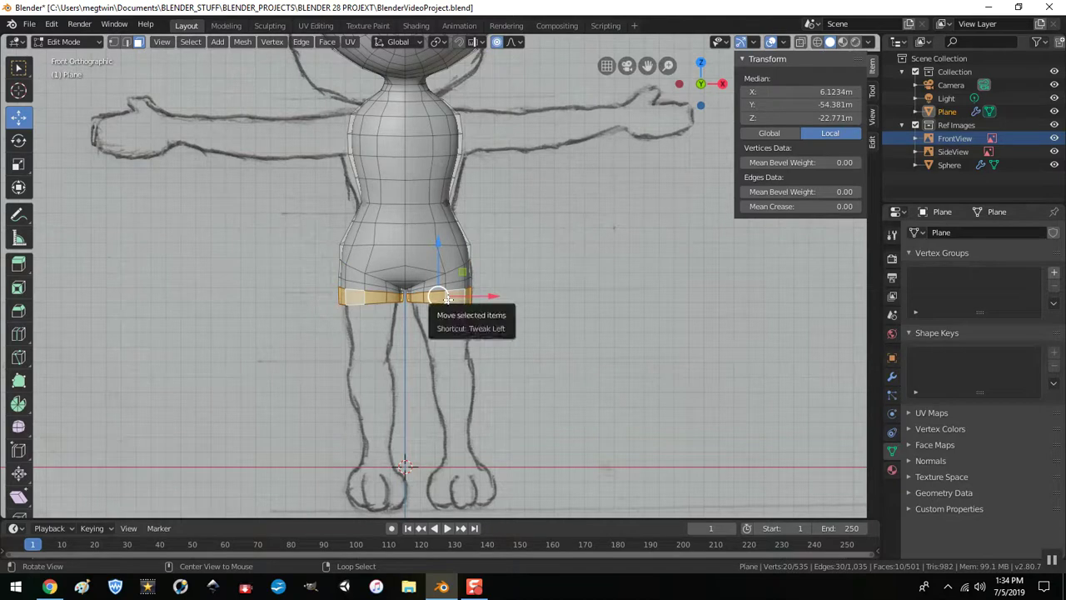
{"action": "key", "text": "ctrl+KP_Add"}
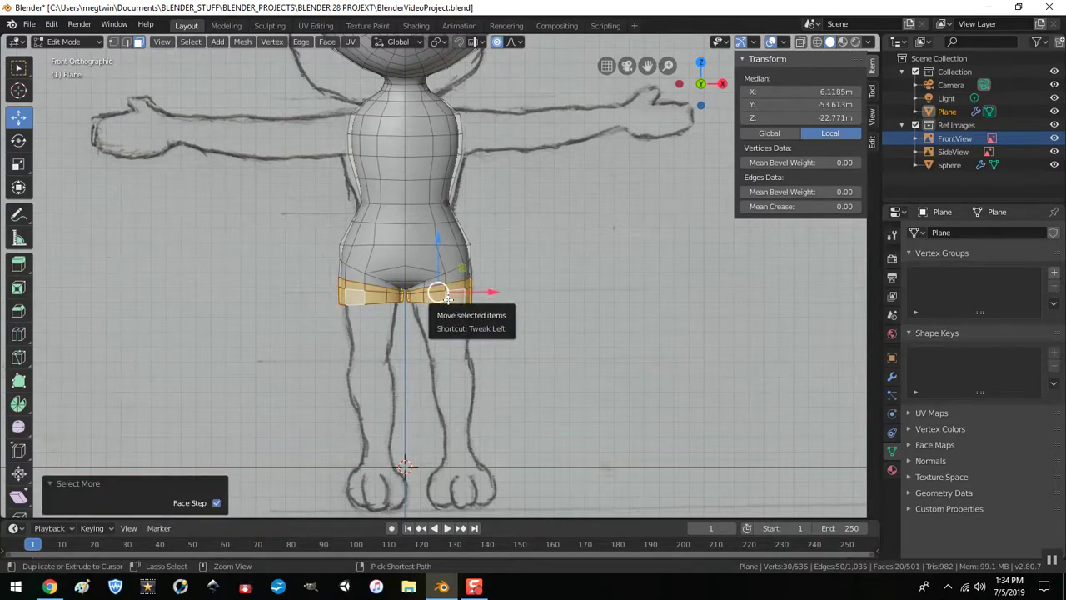
{"action": "key", "text": "ctrl+KP_Add"}
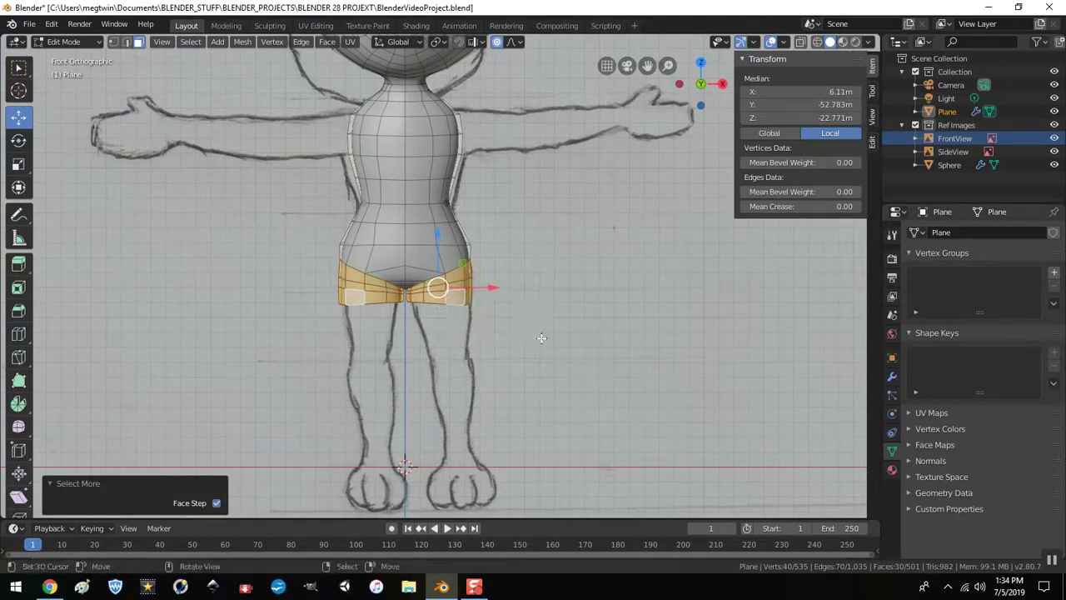
{"action": "key", "text": "ctrl+KP_Subtract"}
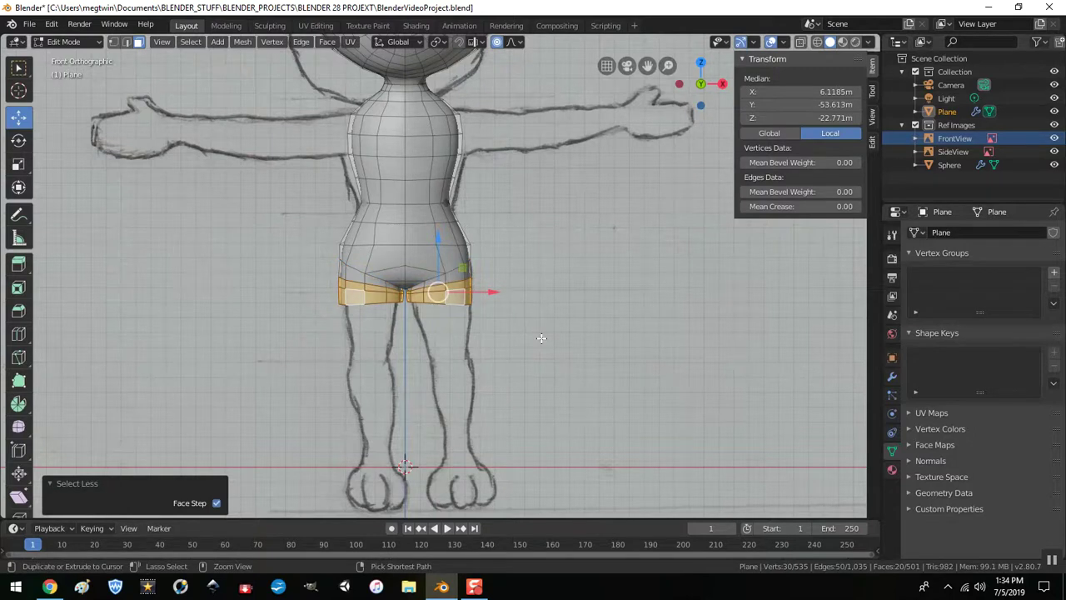
Step: Scale the hip band to 0.876 and shift it -0.00178 m along X
{"action": "key", "text": "s"}
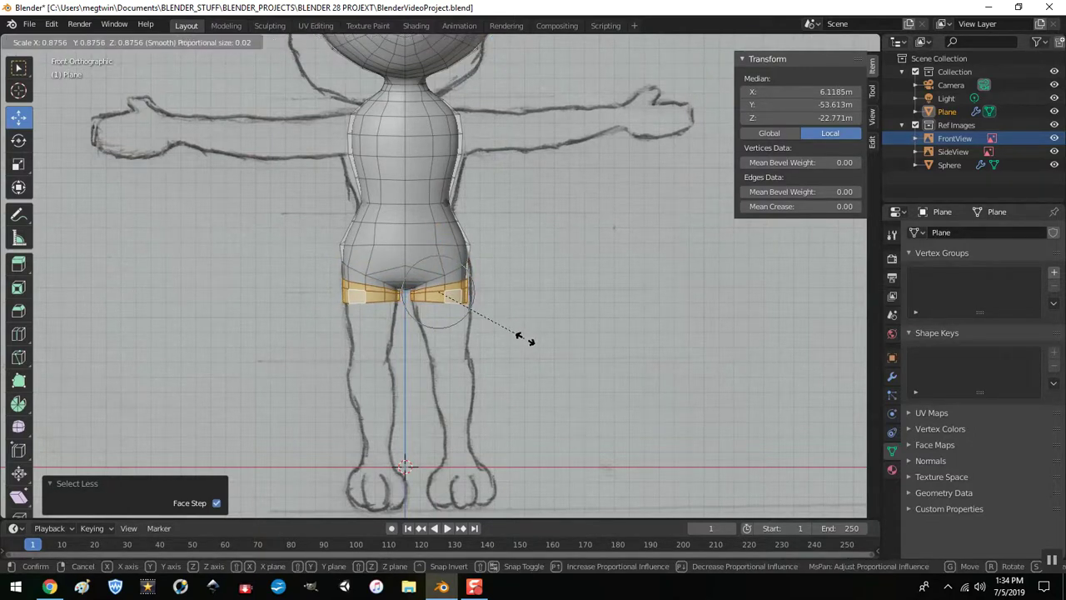
{"action": "left_click", "coordinate": [518, 336]}
{"action": "key", "text": "g"}
{"action": "key", "text": "x"}
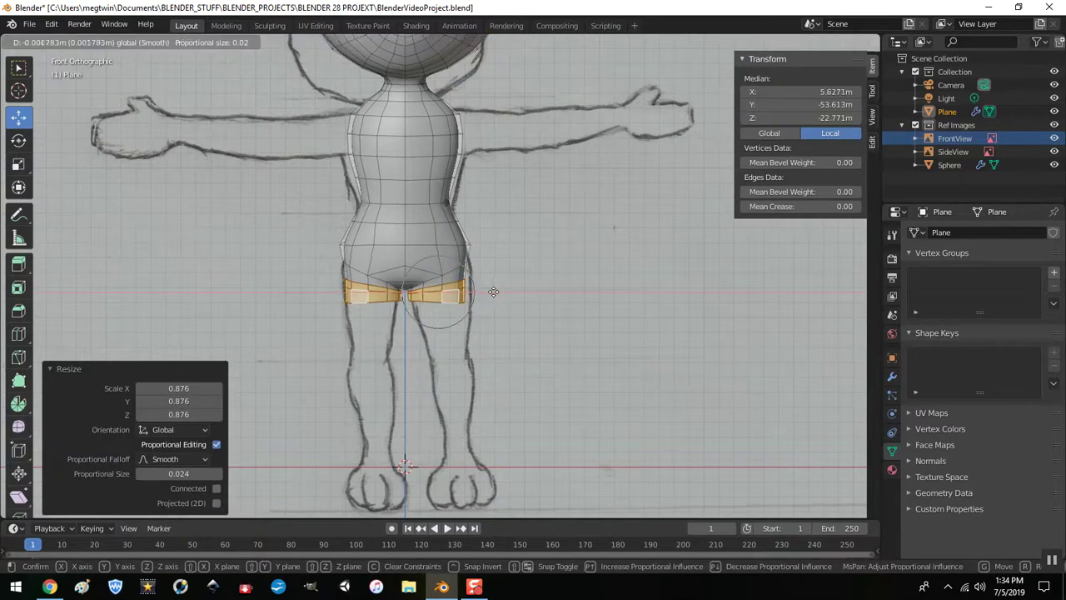
{"action": "left_click", "coordinate": [493, 291]}
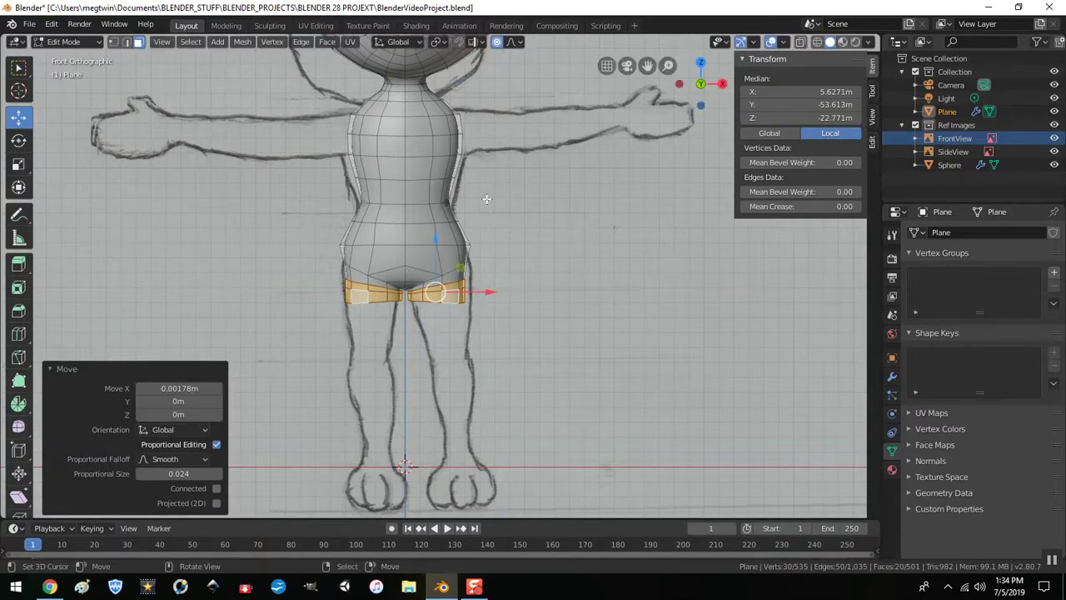
Step: Push the hip side edges 0.00178 m outward along X with proportional size 0.024
{"action": "left_click", "coordinate": [126, 41]}
{"action": "left_click", "coordinate": [496, 280]}
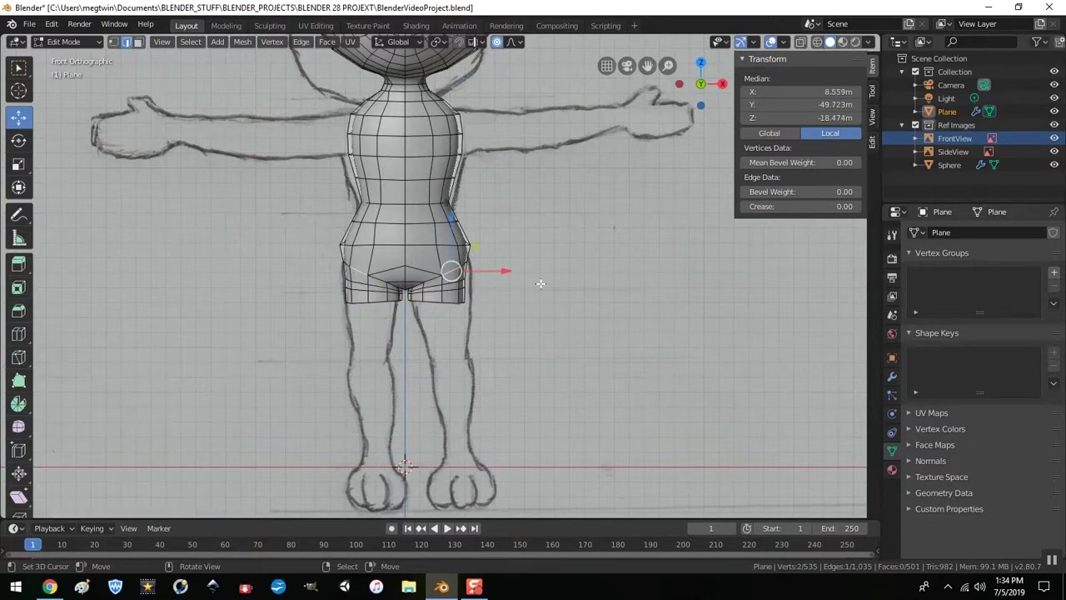
{"action": "middle_click_drag", "start_coordinate": [634, 290], "coordinate": [476, 290]}
{"action": "left_click_drag", "start_coordinate": [467, 272], "coordinate": [480, 268]}
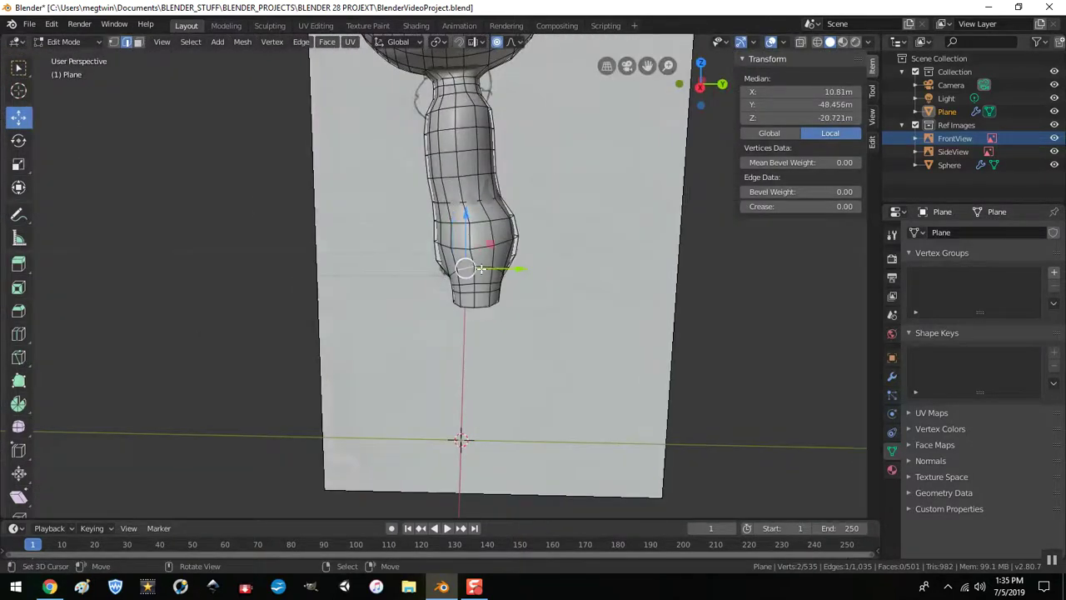
{"action": "left_click", "coordinate": [480, 269], "text": "shift"}
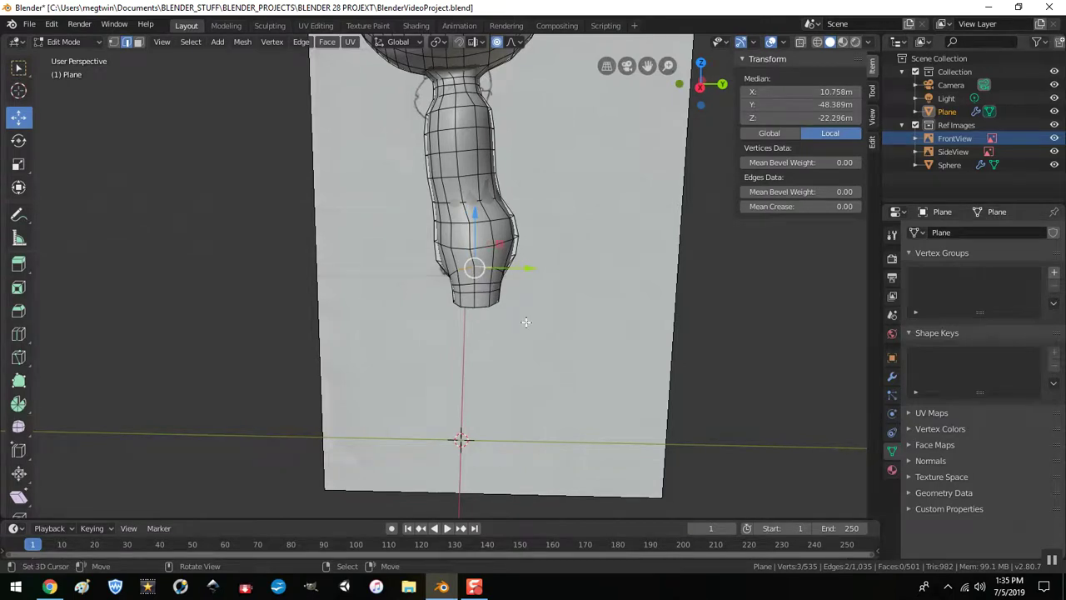
{"action": "key", "text": "KP_1"}
{"action": "left_click_drag", "start_coordinate": [519, 264], "coordinate": [521, 266]}
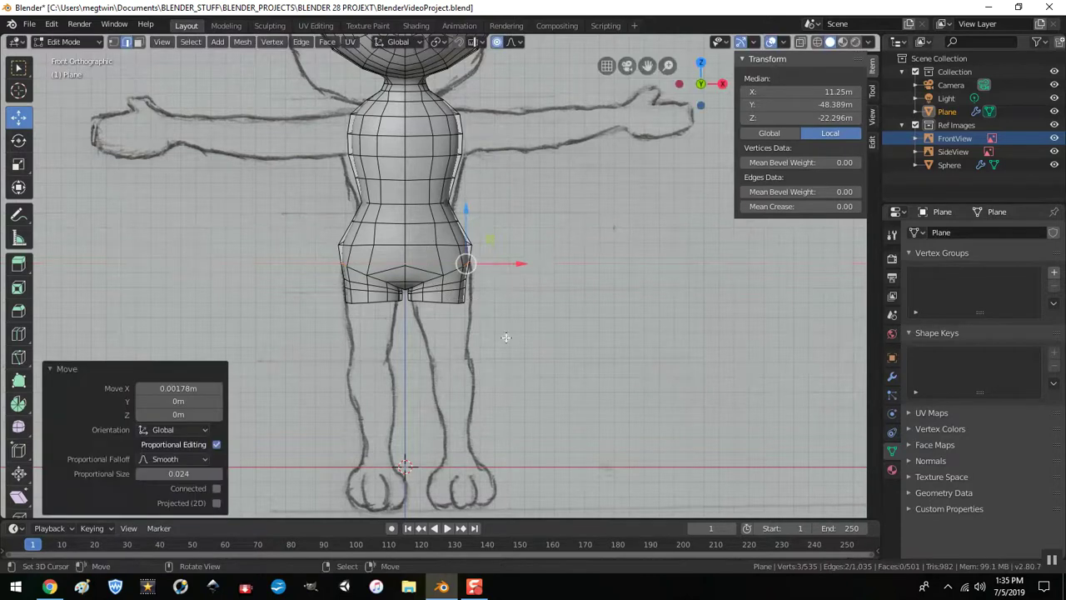
{"action": "left_click", "coordinate": [434, 303], "text": "alt"}
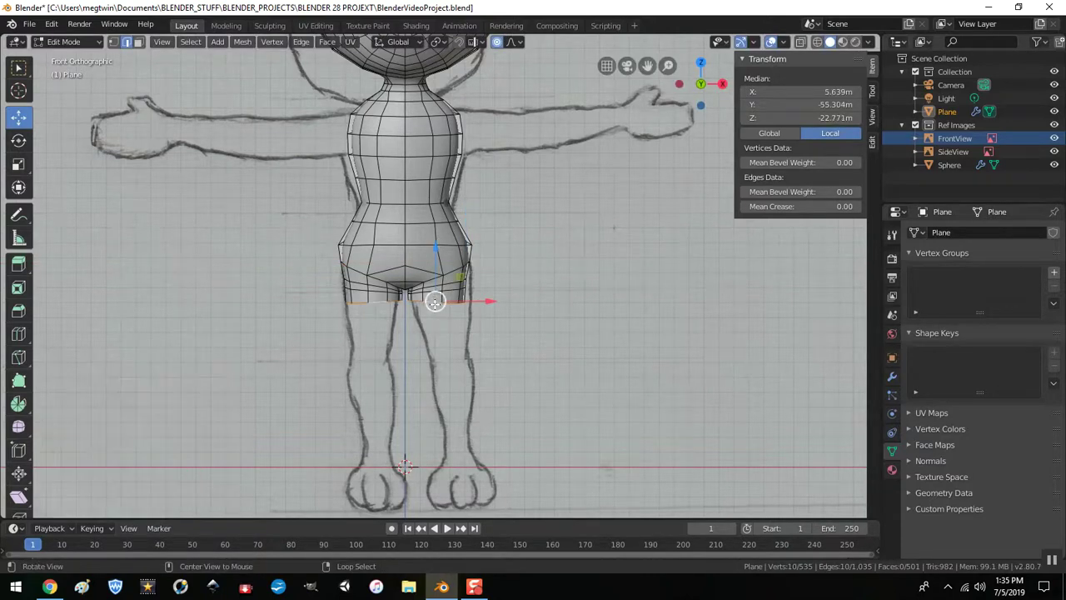
Step: Switch off proportional editing and flatten the bottom hip loop to Z scale 0.387
{"action": "left_click", "coordinate": [18, 164]}
{"action": "key", "text": "s"}
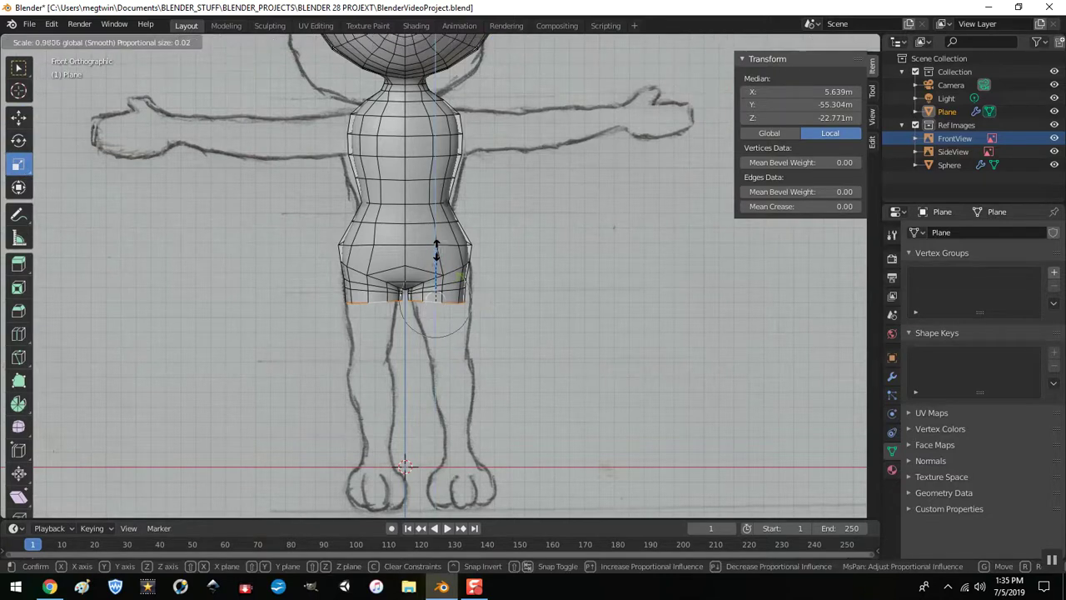
{"action": "left_click_drag", "start_coordinate": [436, 254], "coordinate": [461, 230]}
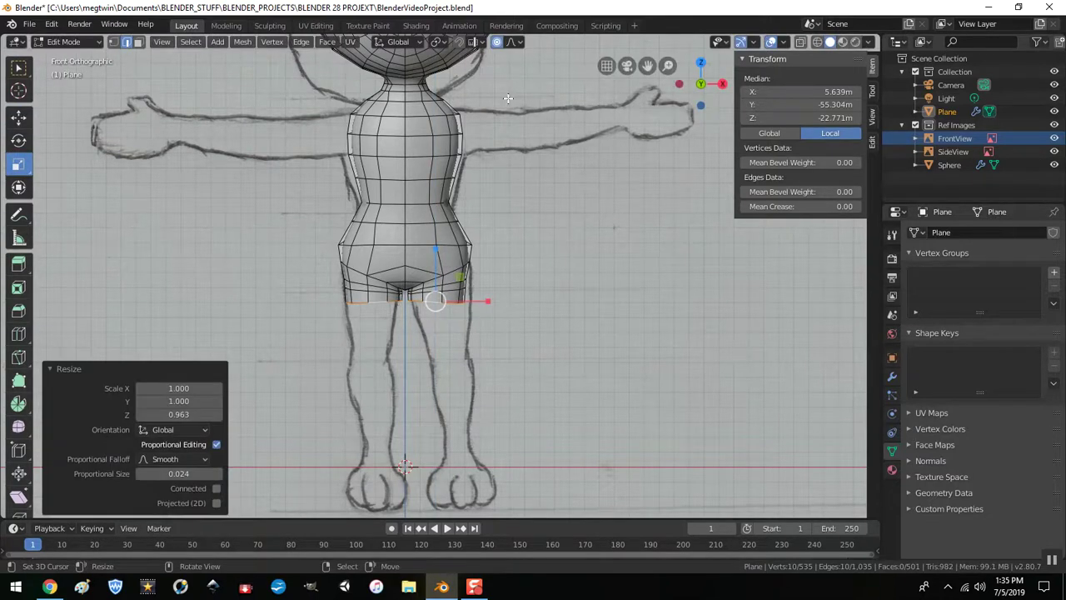
{"action": "left_click", "coordinate": [497, 41]}
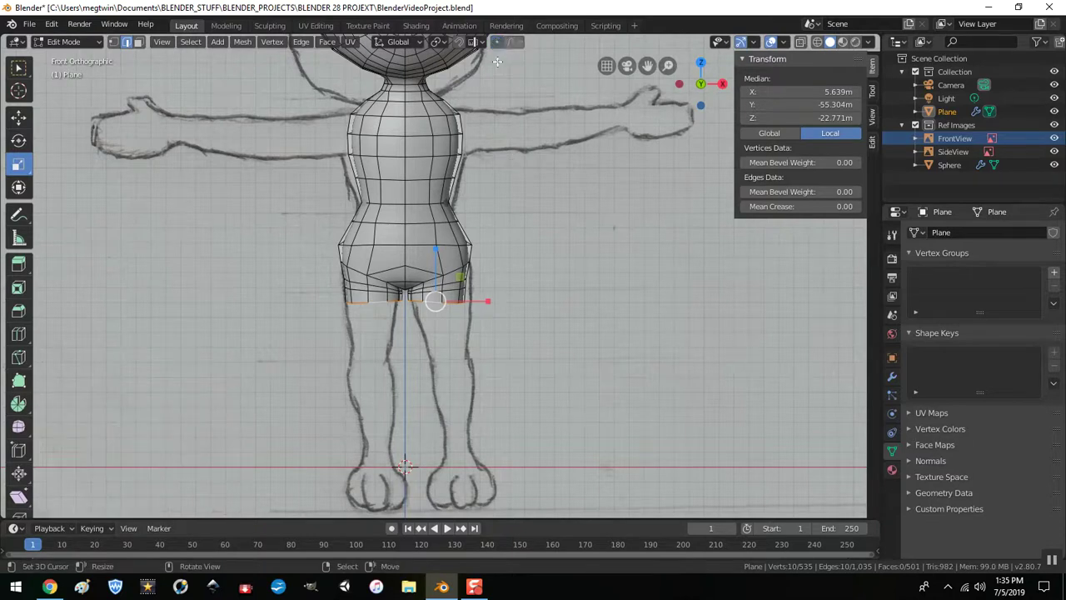
{"action": "key", "text": "s"}
{"action": "key", "text": "z"}
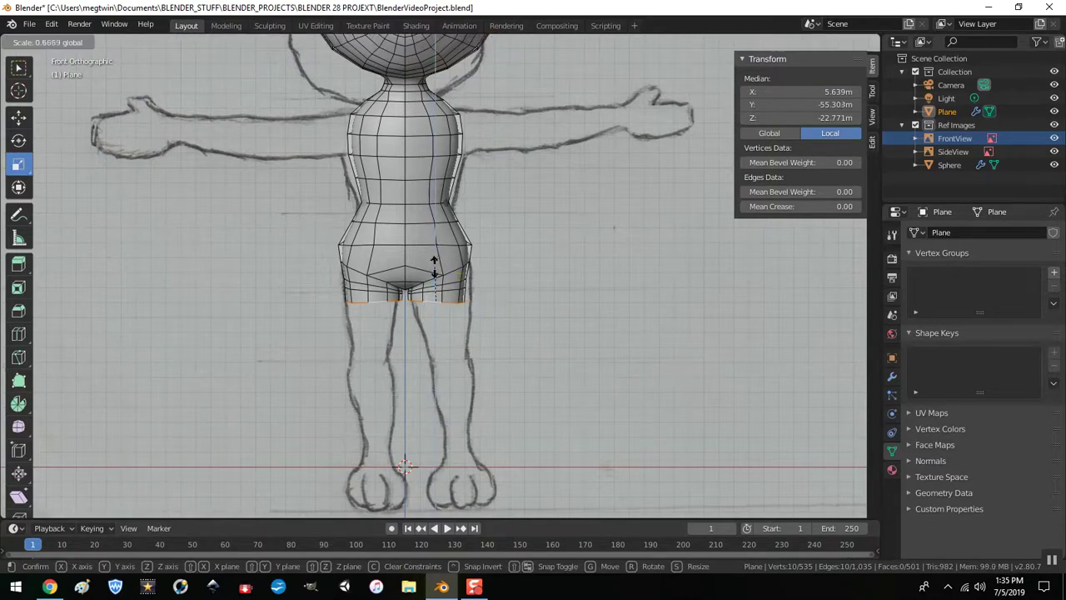
{"action": "left_click", "coordinate": [433, 283]}
{"action": "key", "text": "s"}
{"action": "key", "text": "z"}
{"action": "left_click", "coordinate": [435, 279]}
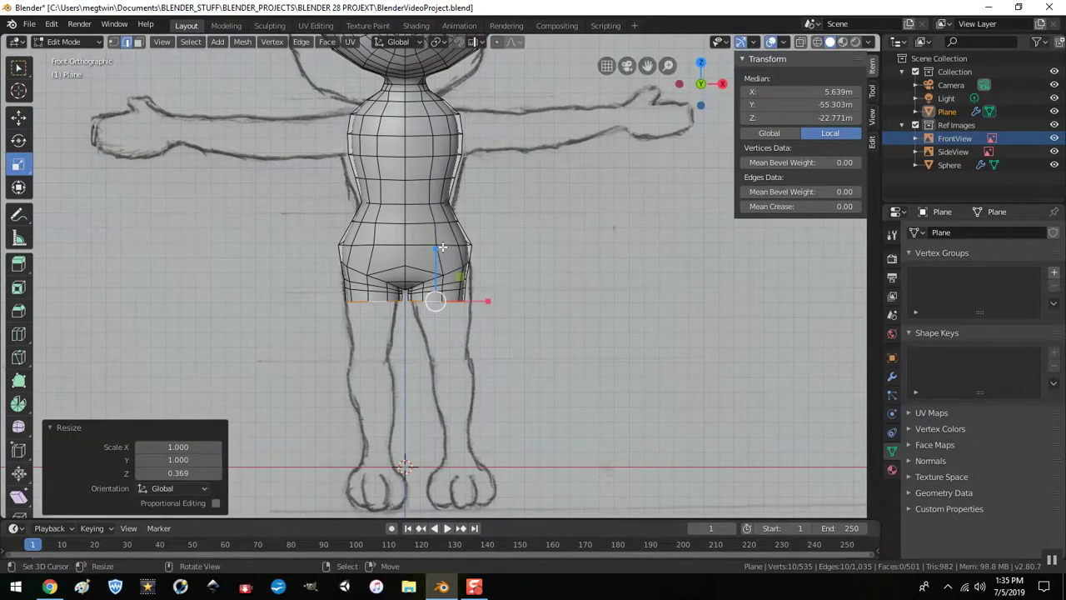
{"action": "key", "text": "s"}
{"action": "key", "text": "z"}
{"action": "left_click", "coordinate": [444, 248]}
{"action": "mouse_move", "coordinate": [505, 353]}
{"action": "middle_mouse_down"}
{"action": "mouse_move", "coordinate": [495, 388]}
{"action": "mouse_move", "coordinate": [499, 258]}
{"action": "mouse_move", "coordinate": [496, 367]}
{"action": "middle_mouse_up"}
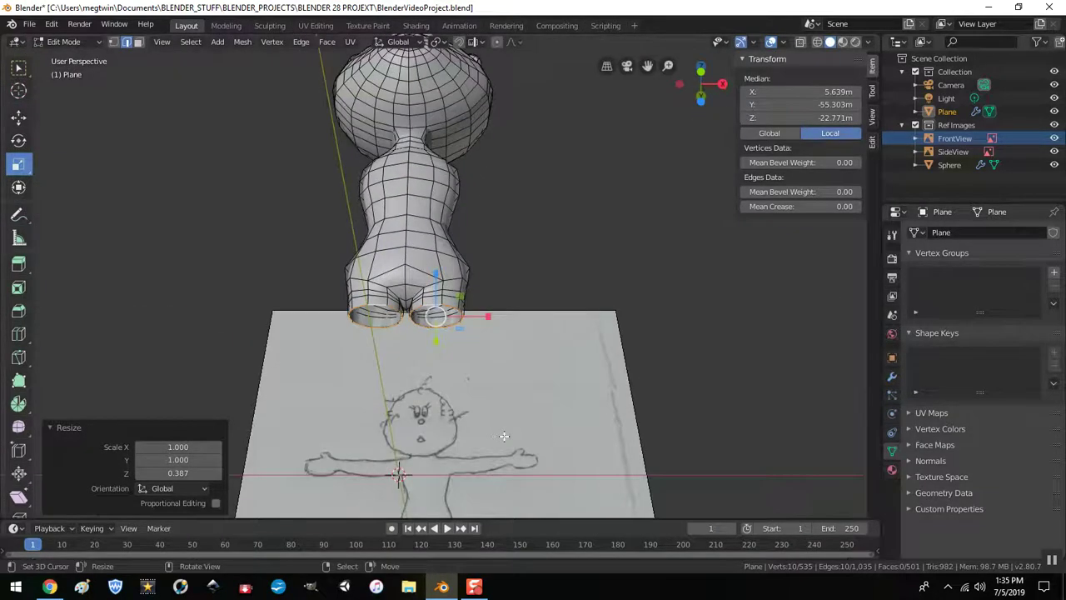
{"action": "key", "text": "KP_1"}
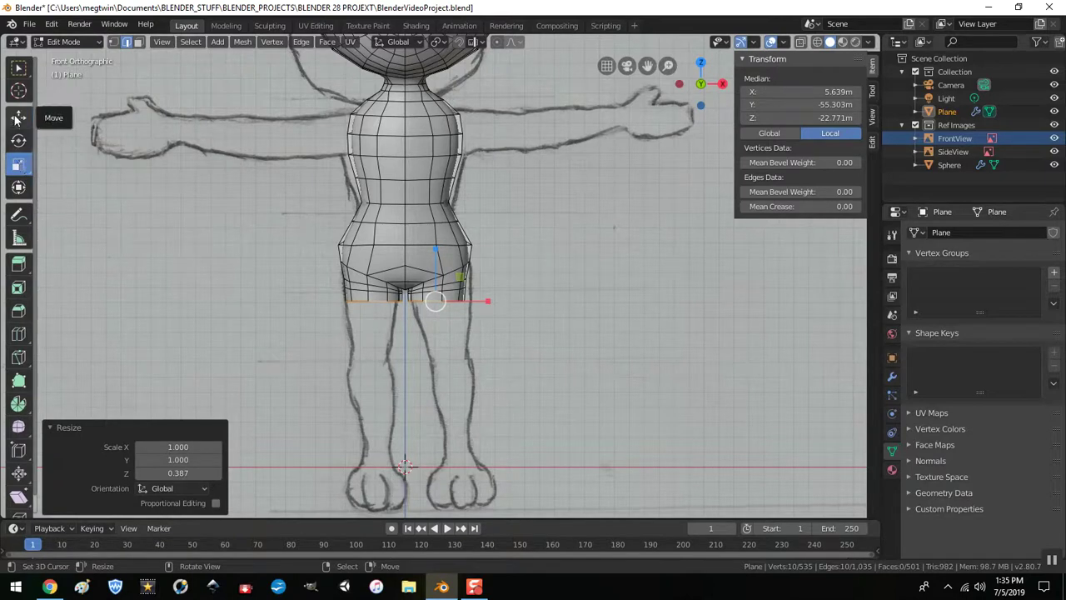
{"action": "left_click", "coordinate": [19, 118]}
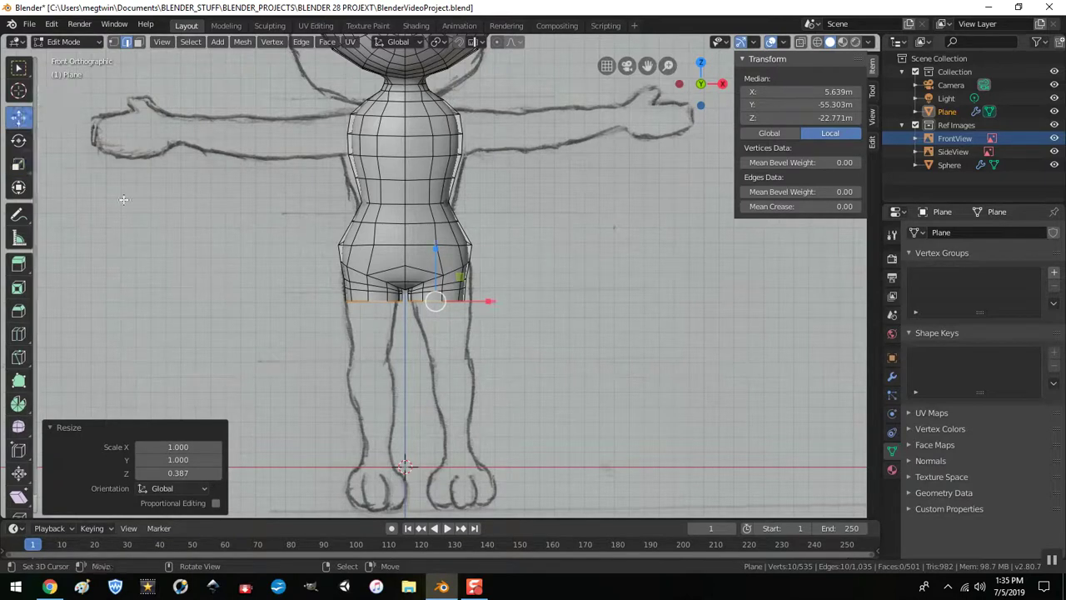
Step: Extrude the hip loop down into thighs and narrow the leg bottoms to 0.553
{"action": "key", "text": "e"}
{"action": "right_click", "coordinate": [537, 252]}
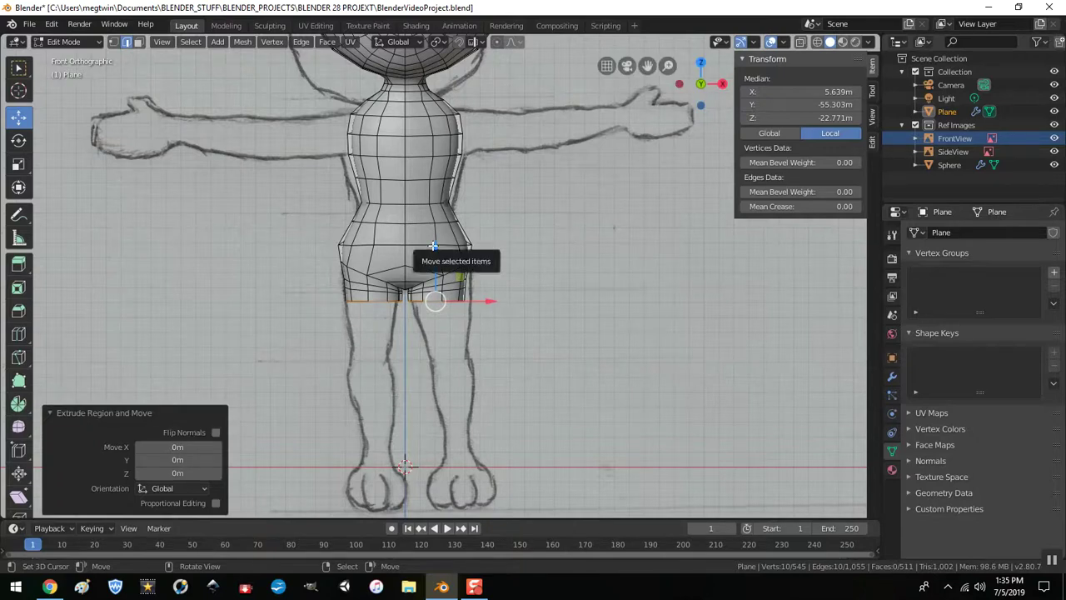
{"action": "left_click_drag", "start_coordinate": [434, 250], "coordinate": [435, 302]}
{"action": "key", "text": "s"}
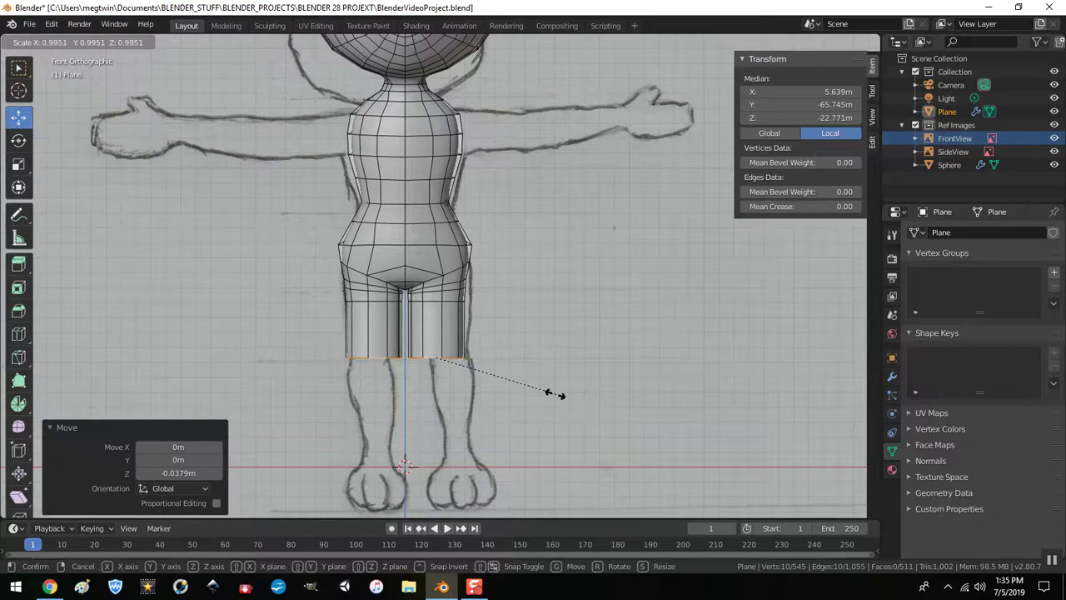
{"action": "left_click", "coordinate": [498, 389]}
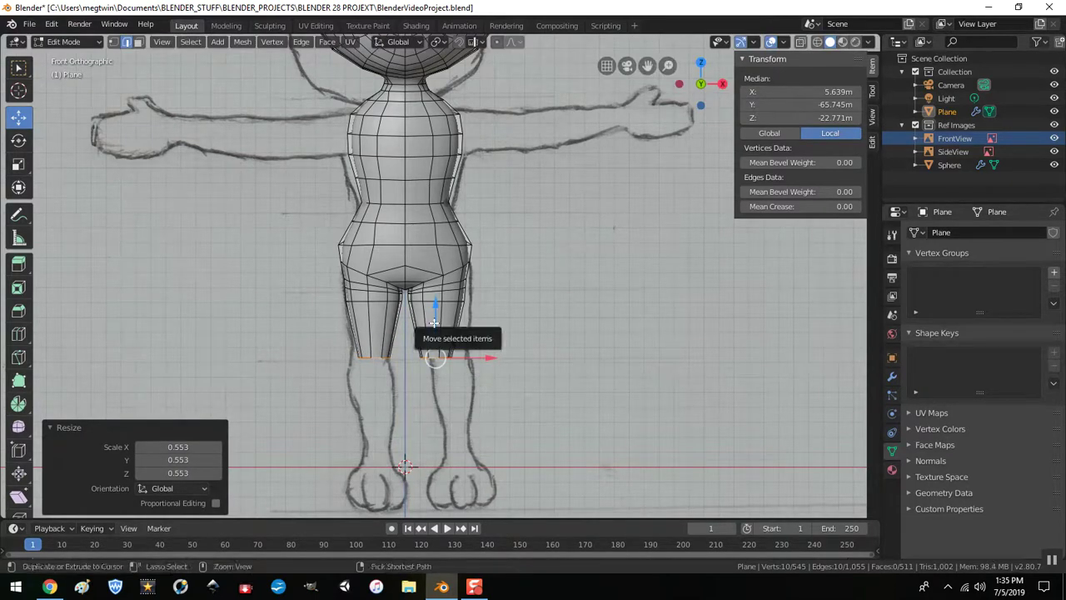
Step: Add an edge loop across the legs and reposition the bottom leg loop
{"action": "left_click", "coordinate": [441, 323]}
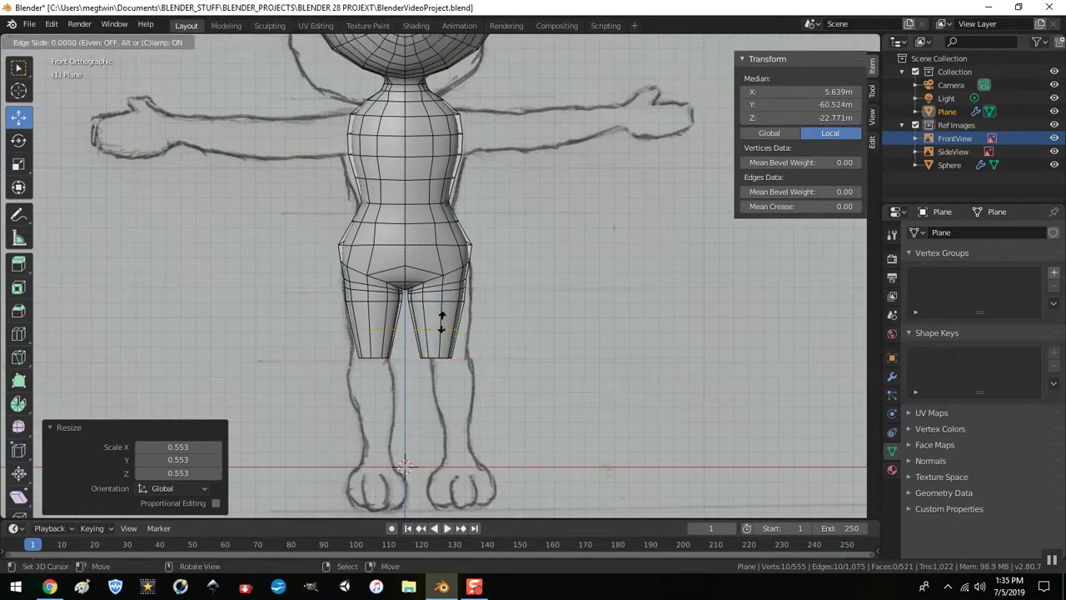
{"action": "right_click", "coordinate": [442, 323]}
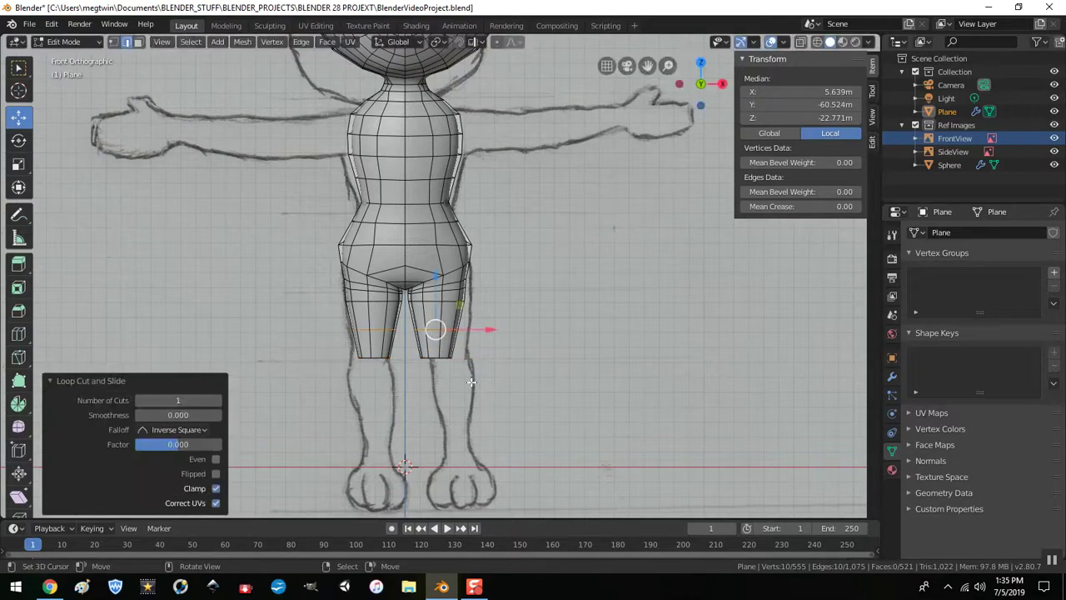
{"action": "left_click", "coordinate": [432, 356], "text": "alt"}
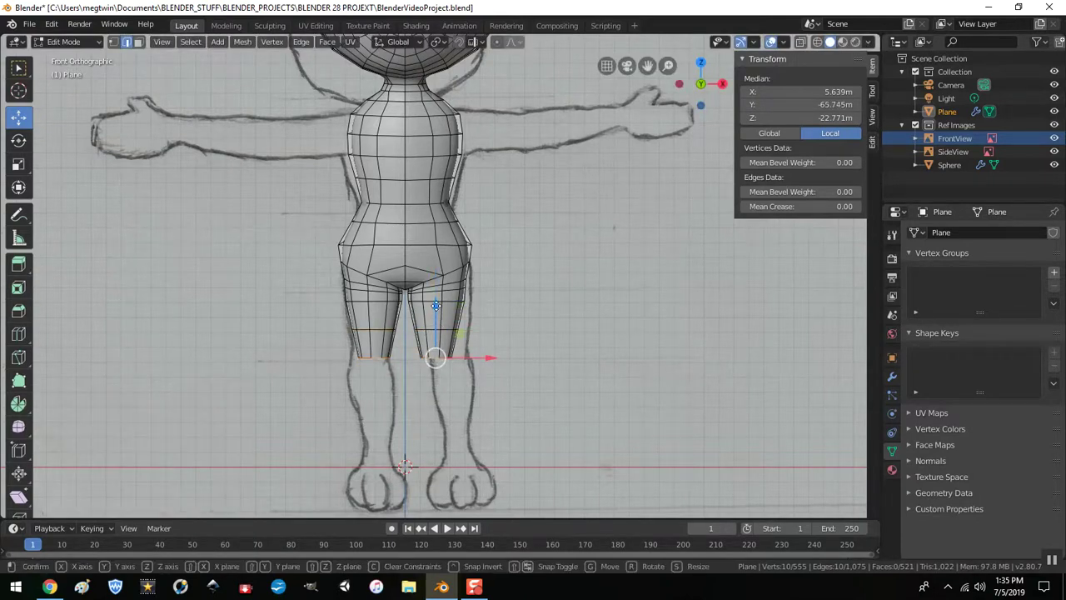
{"action": "key", "text": "g"}
{"action": "left_click", "coordinate": [441, 322]}
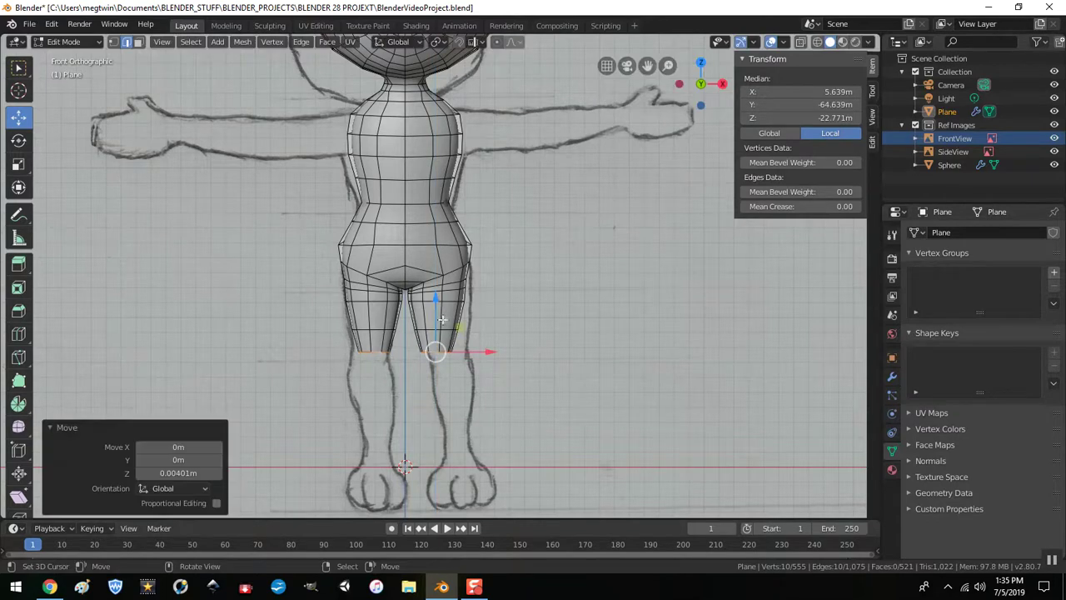
Step: Extrude the leg bottoms again and lower the newest rings by 0.0049 m
{"action": "key", "text": "e"}
{"action": "right_click", "coordinate": [499, 388]}
{"action": "key", "text": "g"}
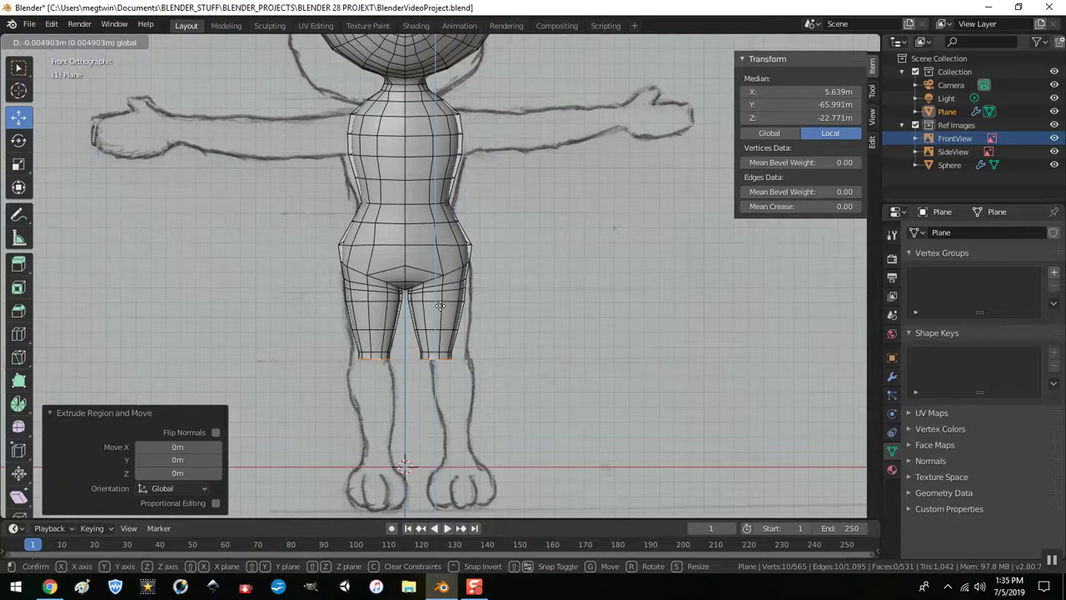
{"action": "left_click", "coordinate": [440, 305]}
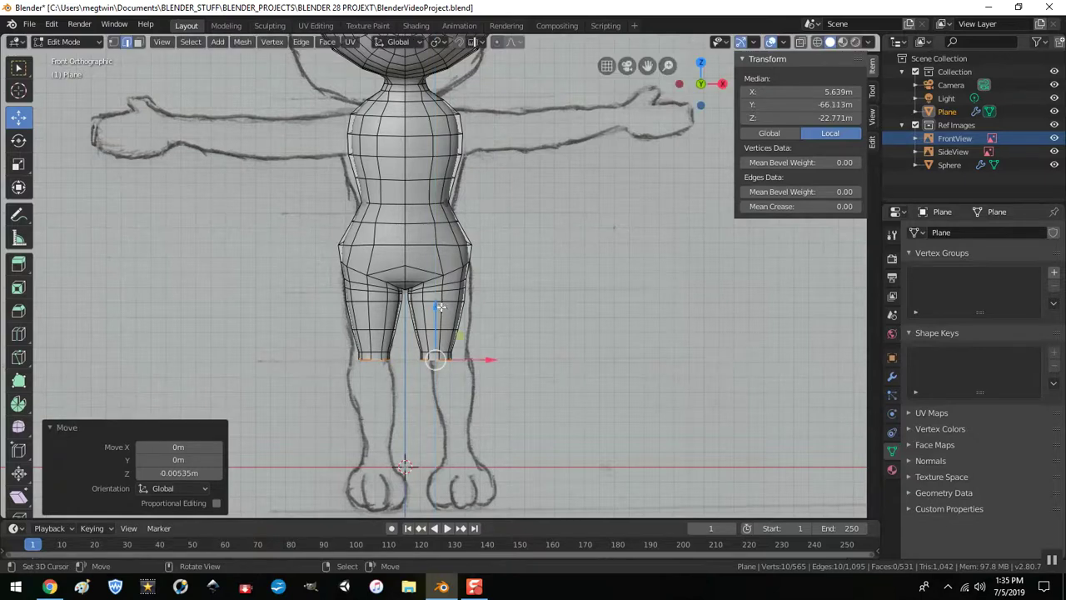
{"action": "key", "text": "g"}
{"action": "left_click", "coordinate": [439, 305]}
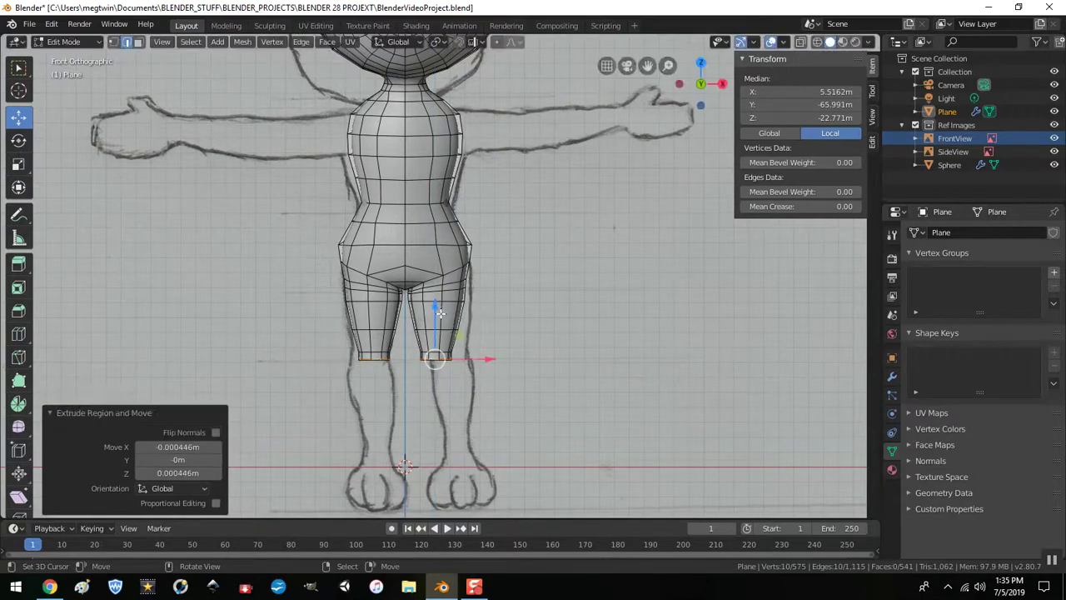
{"action": "key", "text": "e"}
{"action": "key", "text": "z"}
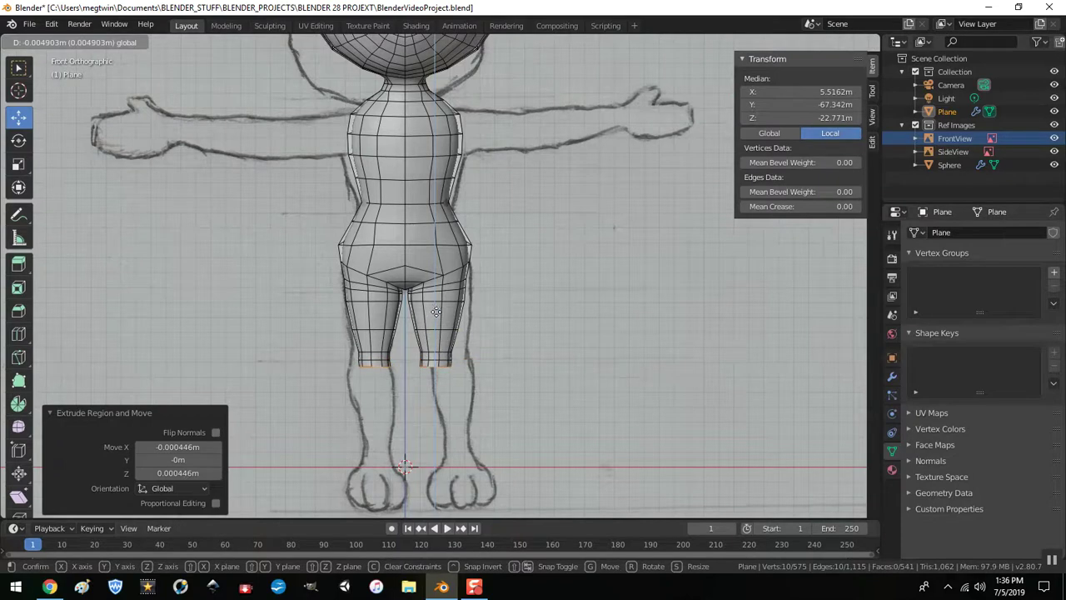
{"action": "left_click", "coordinate": [435, 311]}
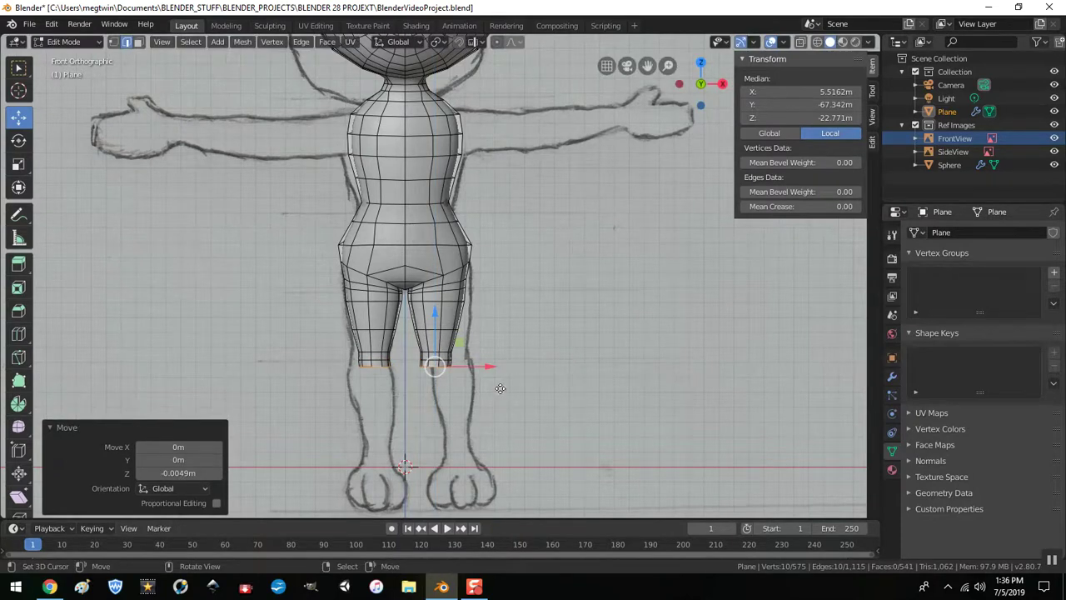
Step: Extrude the leg ends down to the ankles and shrink the ankle loops to 0.702
{"action": "key", "text": "e"}
{"action": "right_click", "coordinate": [499, 388]}
{"action": "key", "text": "g"}
{"action": "key", "text": "z"}
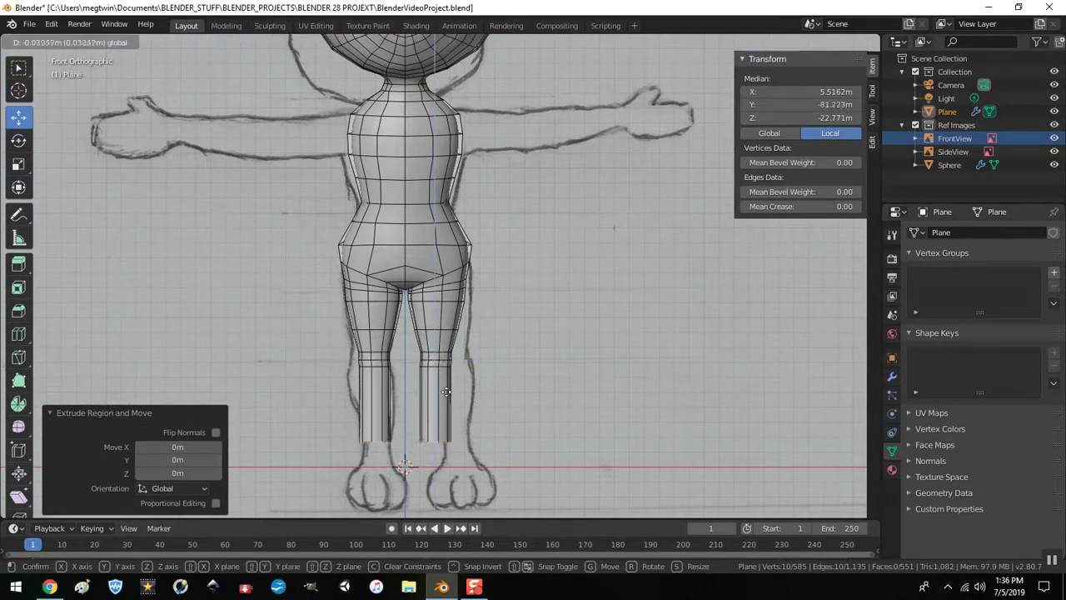
{"action": "left_click", "coordinate": [447, 399]}
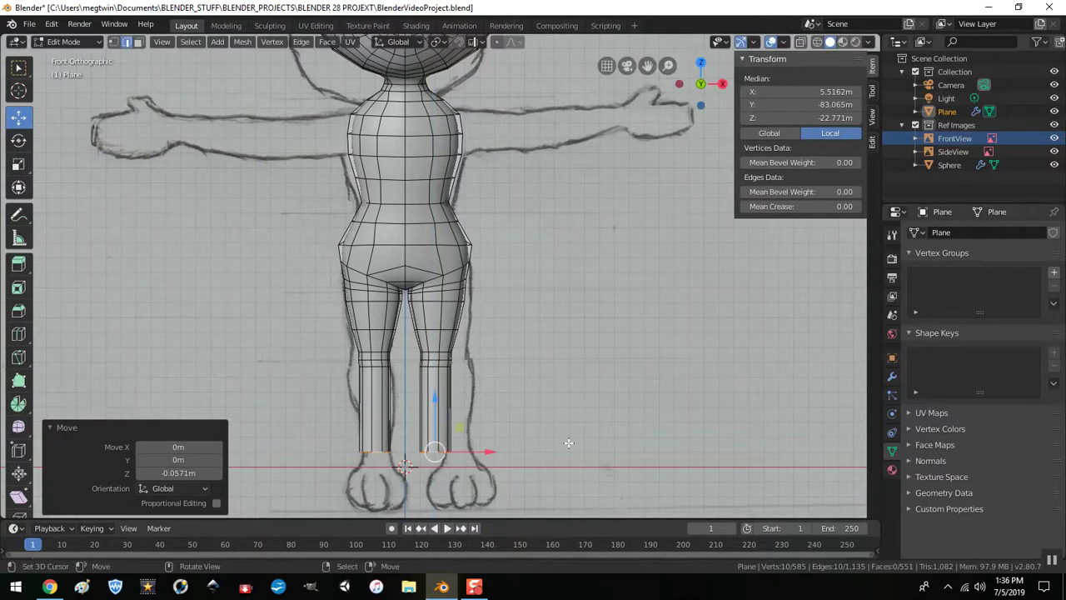
{"action": "key", "text": "s"}
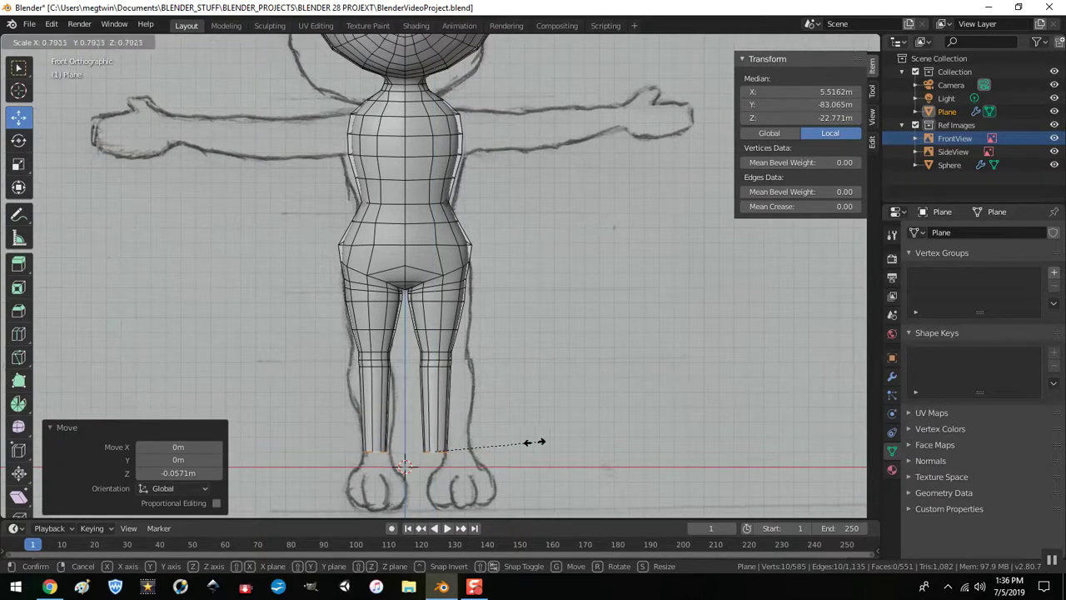
{"action": "left_click", "coordinate": [528, 442]}
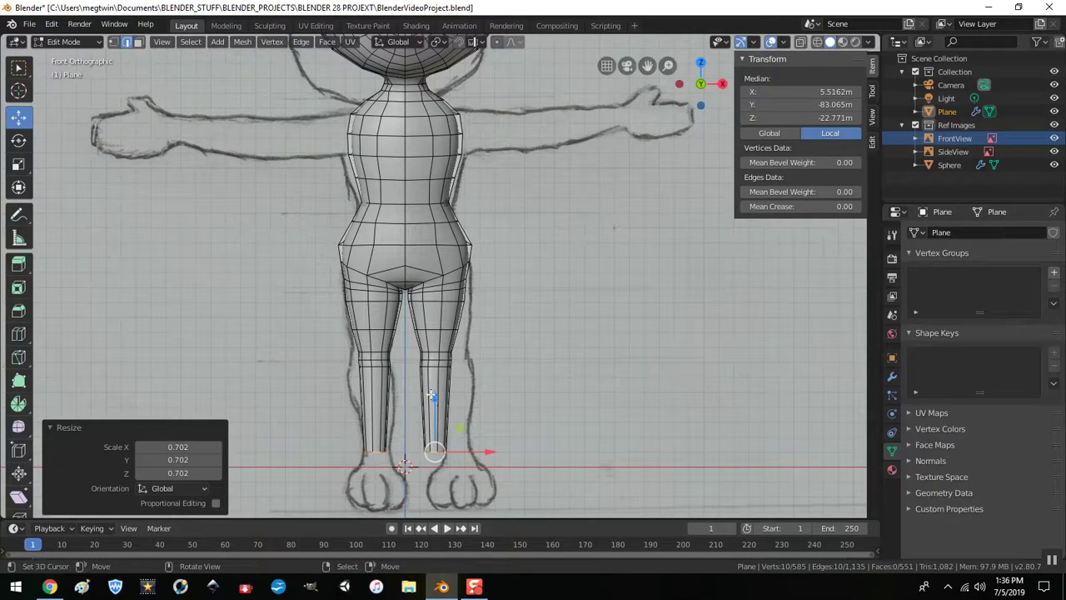
Step: Add a knee loop scaled to 1.2 and a centred shin loop, then preview the smoothed body
{"action": "key", "text": "ctrl+r"}
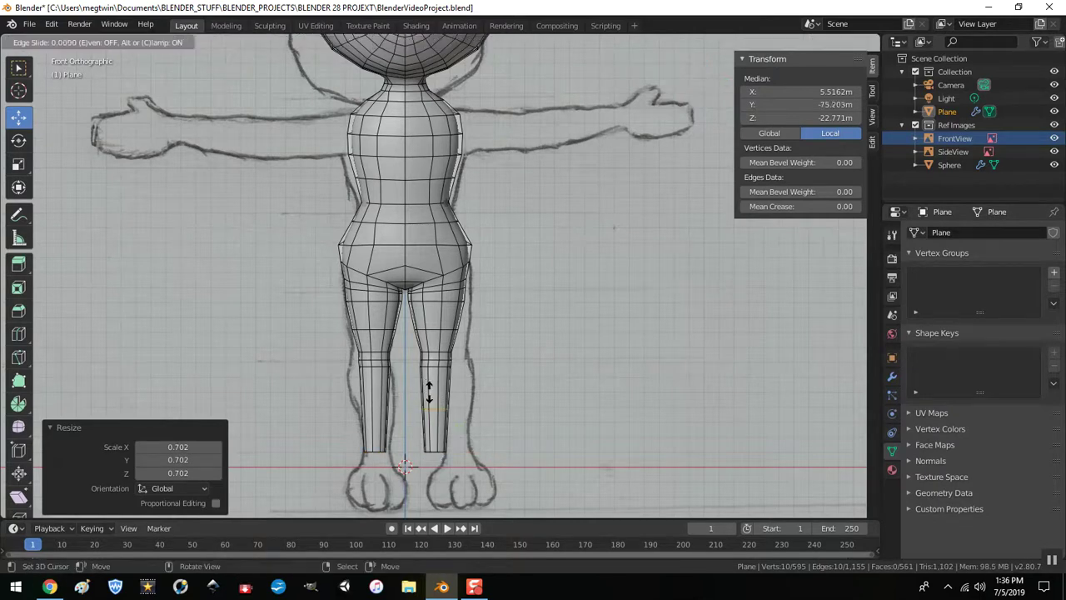
{"action": "left_click", "coordinate": [425, 390]}
{"action": "left_click", "coordinate": [436, 377]}
{"action": "key", "text": "s"}
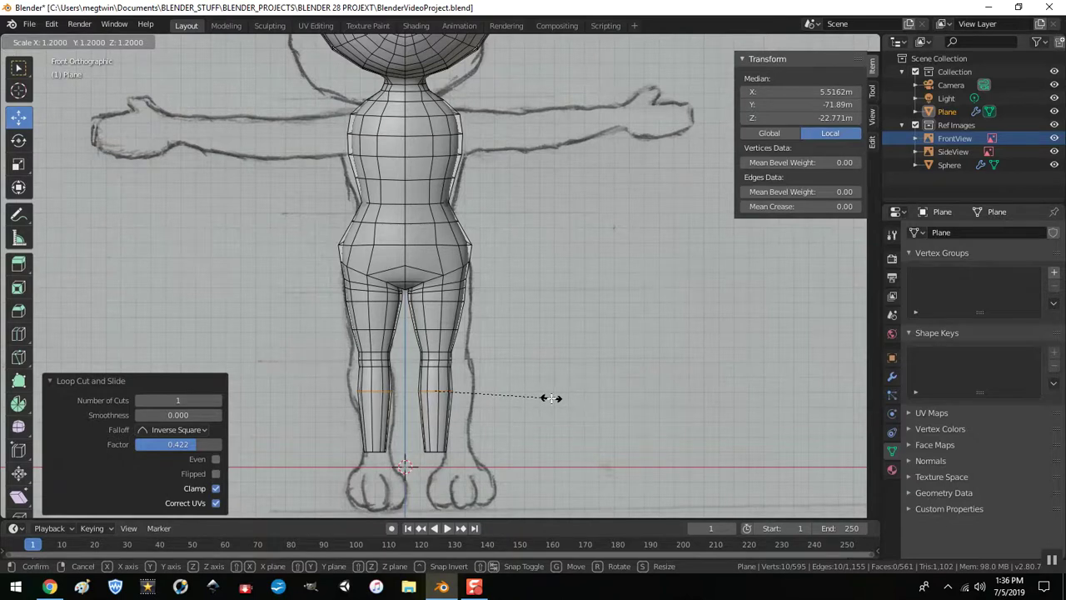
{"action": "left_click", "coordinate": [550, 398]}
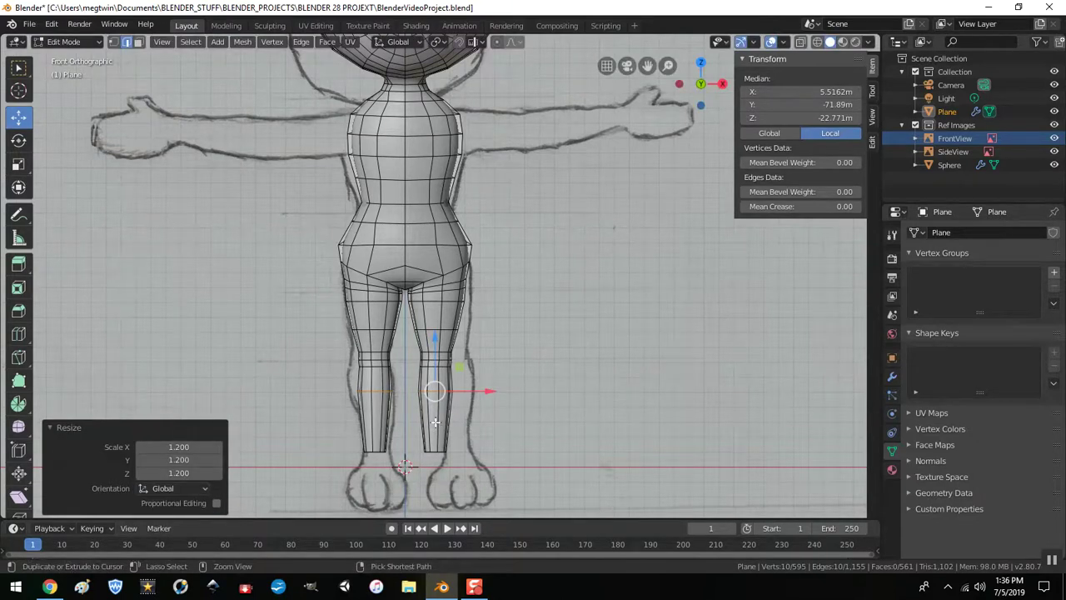
{"action": "key", "text": "ctrl+r"}
{"action": "left_click", "coordinate": [435, 421]}
{"action": "right_click", "coordinate": [435, 422]}
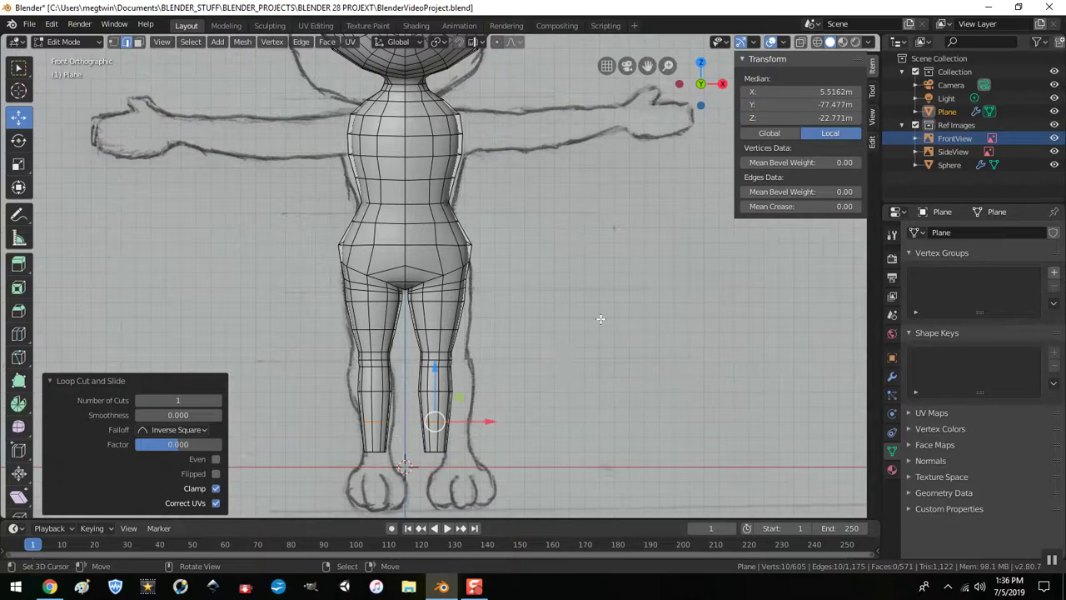
{"action": "key", "text": "Tab"}
Step: Back in Edit Mode, pick an ankle vertex and grow the selection five rings up to the hips
{"action": "middle_click_drag", "start_coordinate": [607, 328], "coordinate": [454, 334]}
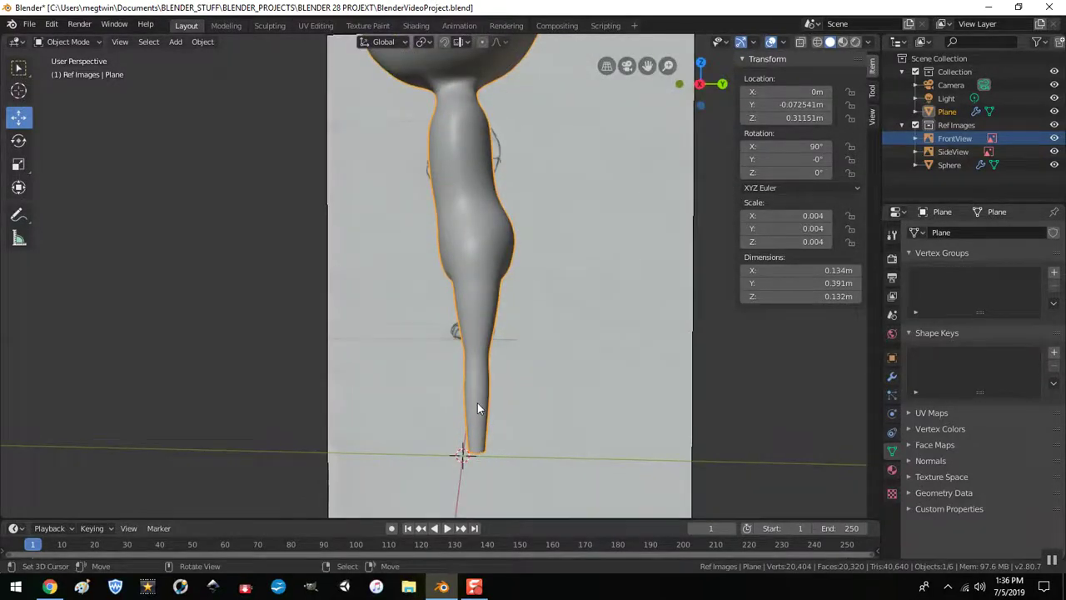
{"action": "key", "text": "Tab"}
{"action": "scroll", "coordinate": [478, 467], "scroll_direction": "up", "scroll_amount": 2}
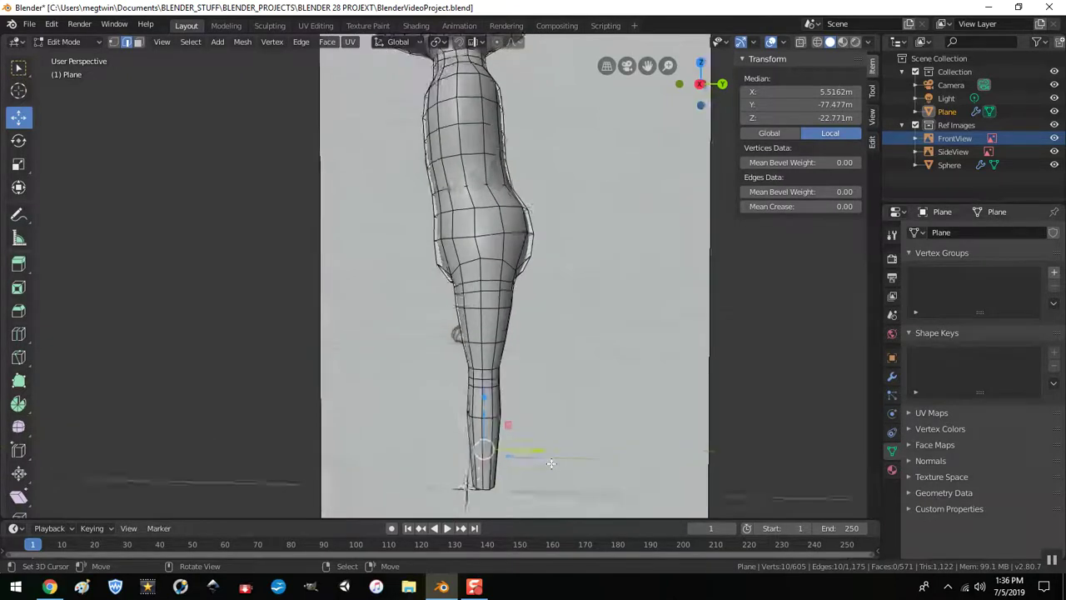
{"action": "scroll", "coordinate": [483, 479], "scroll_direction": "down", "scroll_amount": 1}
{"action": "left_click_drag", "start_coordinate": [485, 491], "coordinate": [484, 486]}
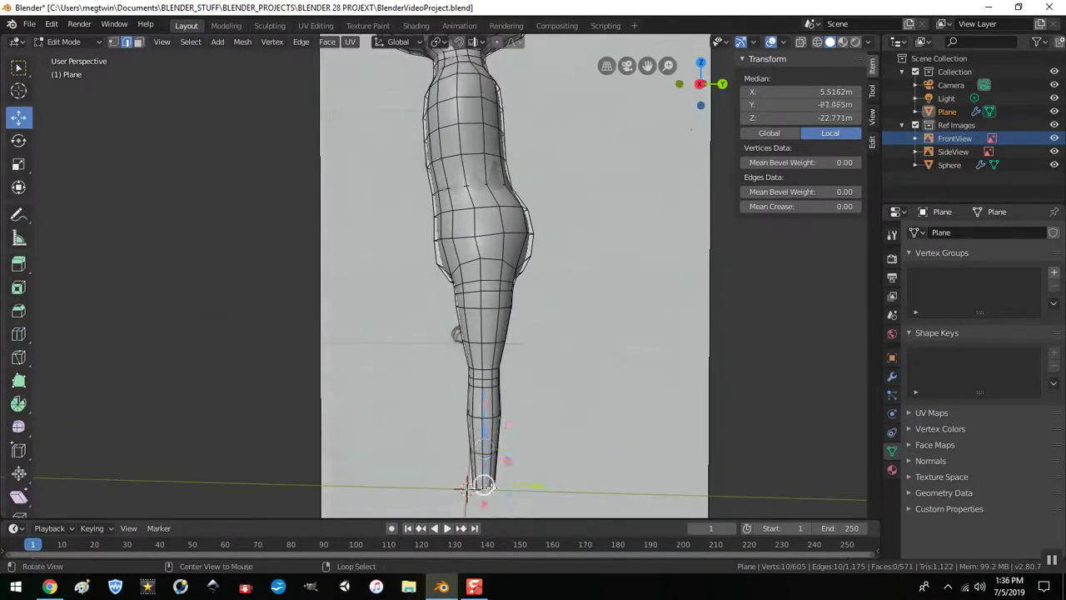
{"action": "key", "text": "ctrl+KP_Add"}
{"action": "key", "text": "ctrl+KP_Add"}
{"action": "key", "text": "ctrl+KP_Add"}
{"action": "key", "text": "ctrl+KP_Add"}
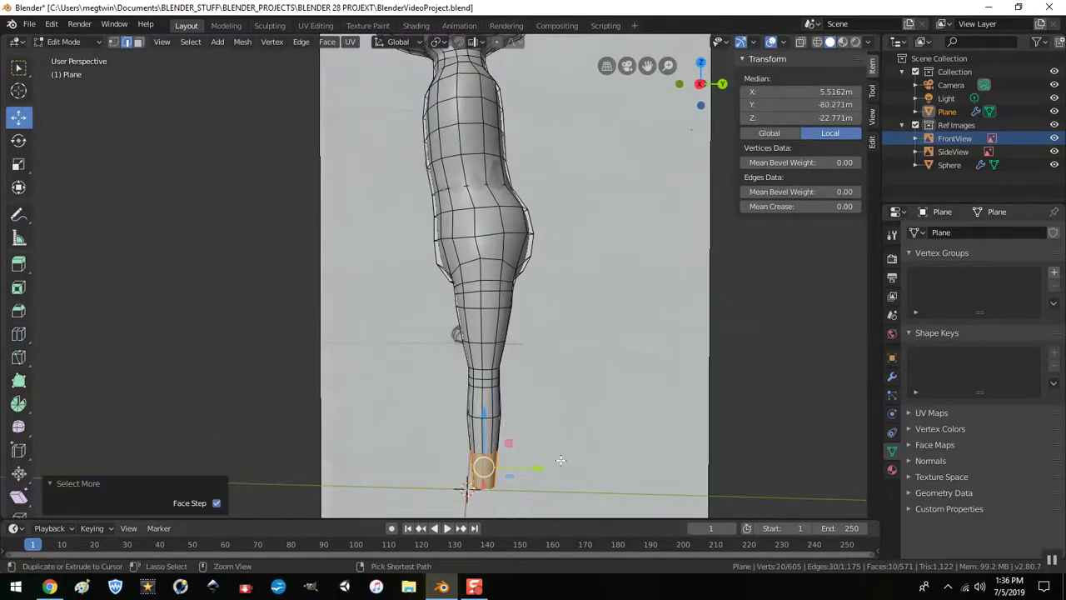
{"action": "key", "text": "ctrl+KP_Add"}
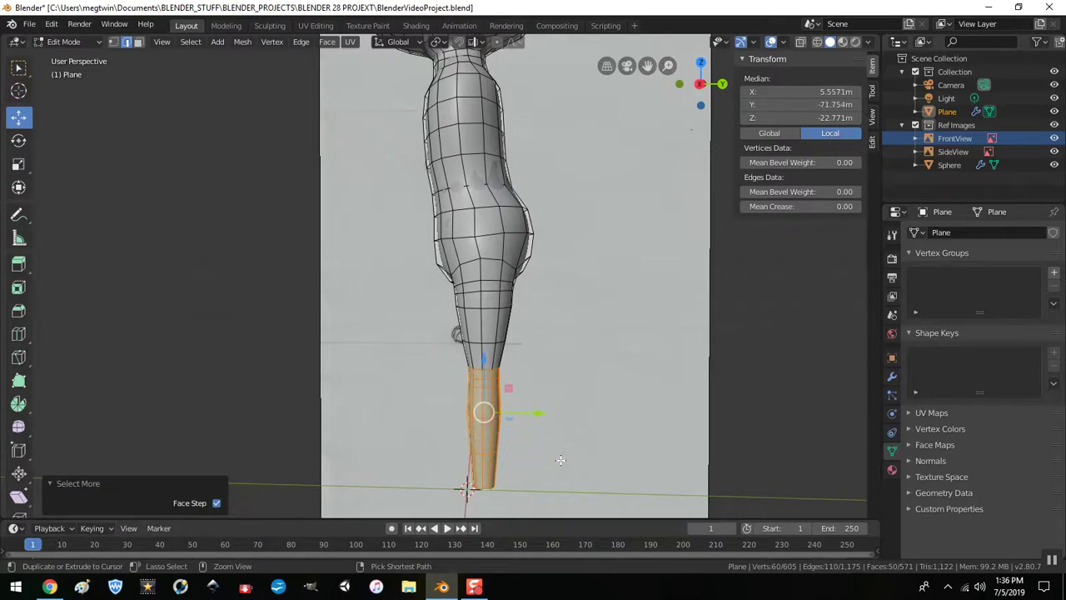
{"action": "key", "text": "ctrl+KP_Add"}
{"action": "key", "text": "ctrl+KP_Add"}
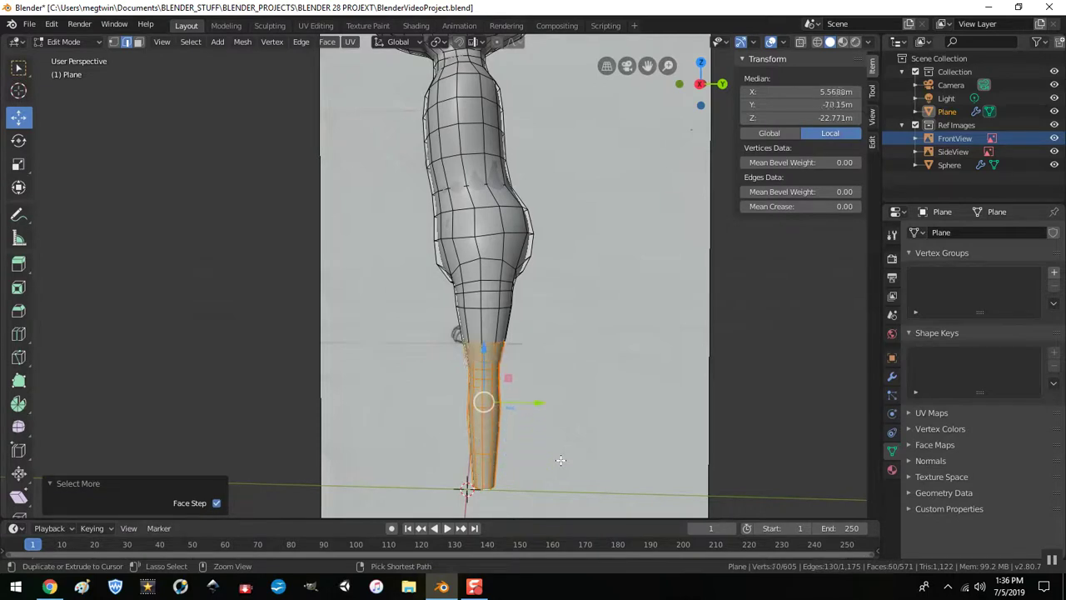
{"action": "key", "text": "ctrl+KP_Add"}
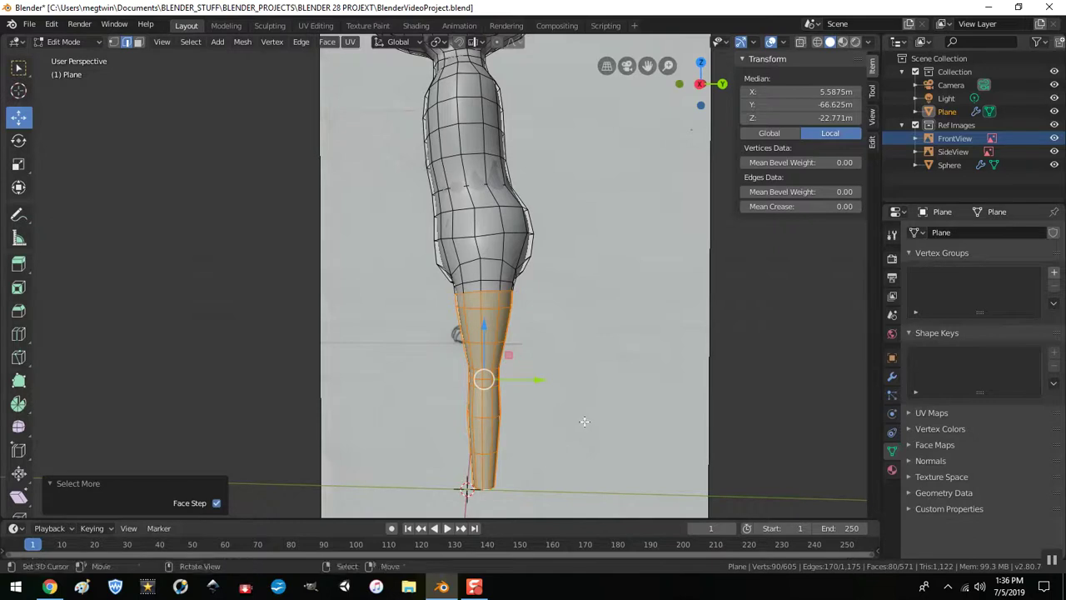
{"action": "mouse_move", "coordinate": [631, 379]}
{"action": "middle_mouse_down"}
{"action": "mouse_move", "coordinate": [546, 382]}
{"action": "mouse_move", "coordinate": [624, 379]}
{"action": "middle_mouse_up"}
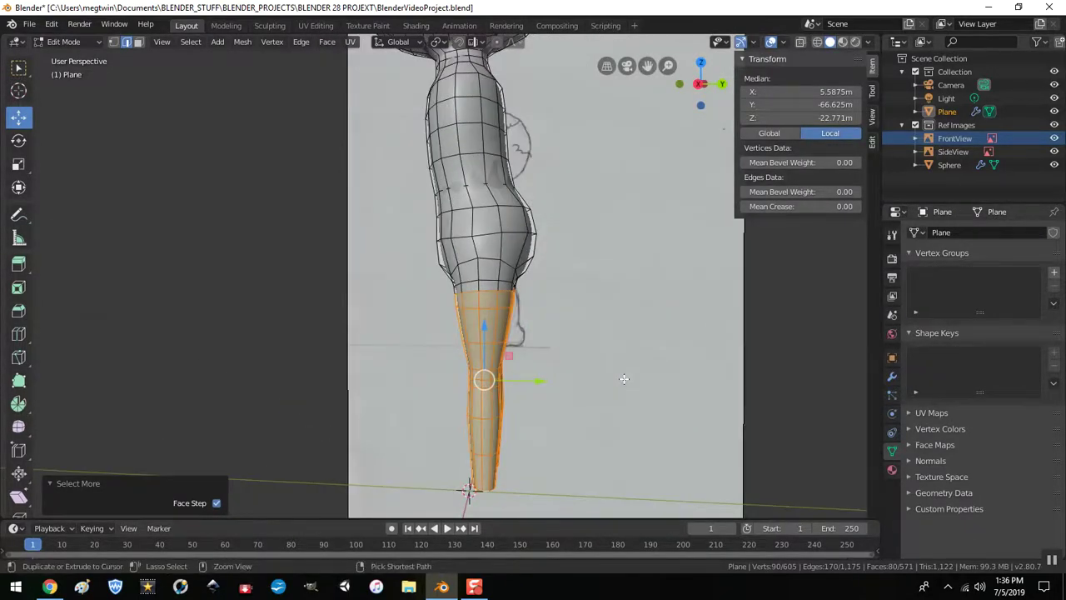
{"action": "key", "text": "ctrl+KP_Add"}
{"action": "key", "text": "ctrl+KP_Add"}
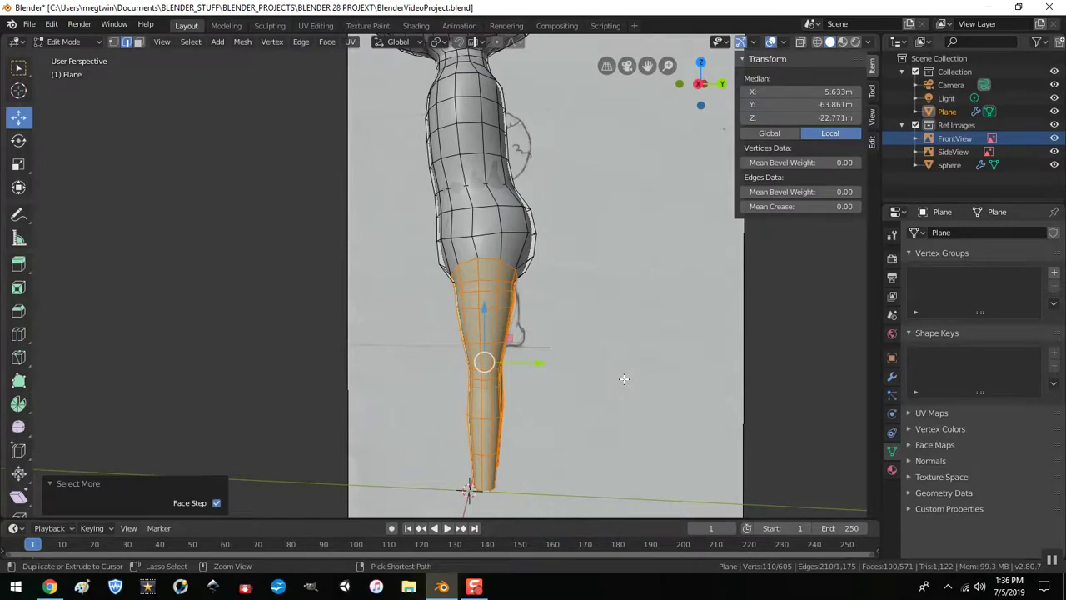
Step: In Right Orthographic view, scale the selected leg faces to 1.074 along Y
{"action": "key", "text": "s"}
{"action": "key", "text": "y"}
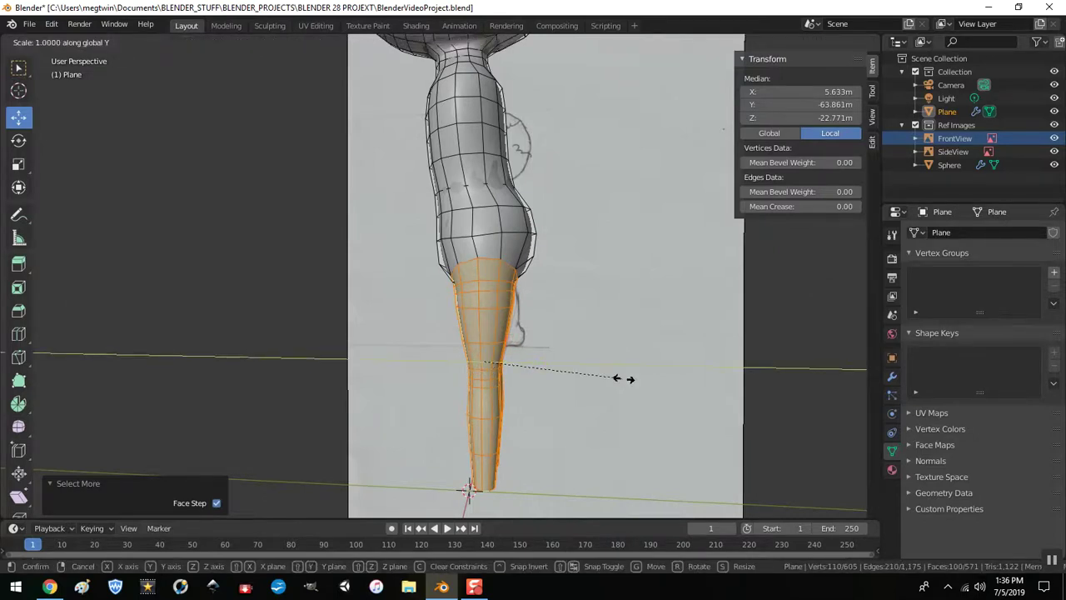
{"action": "key", "text": "Escape"}
{"action": "key", "text": "KP_3"}
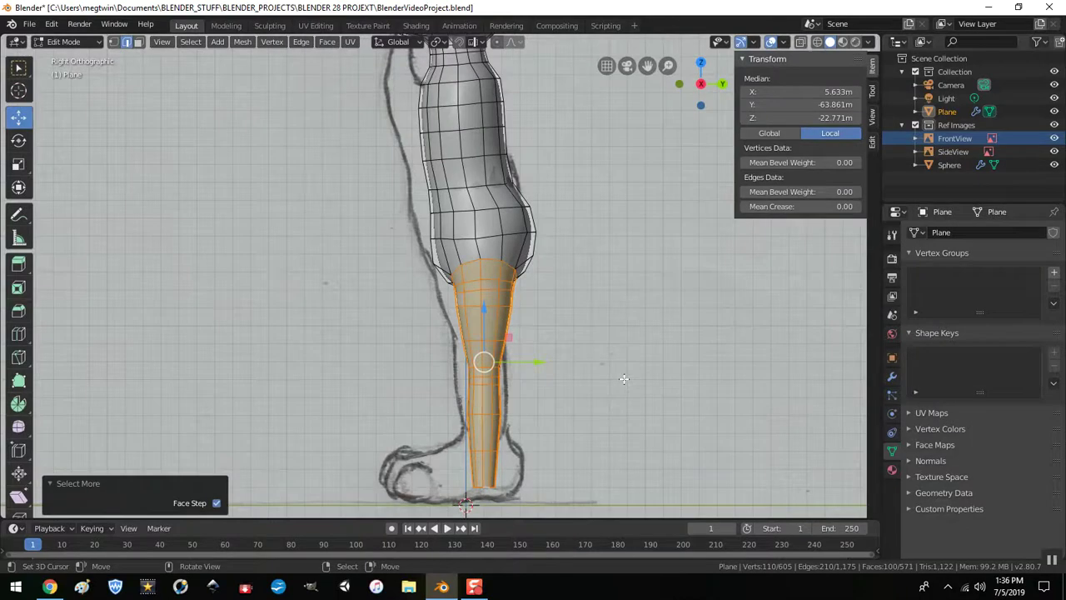
{"action": "key", "text": "s"}
{"action": "key", "text": "y"}
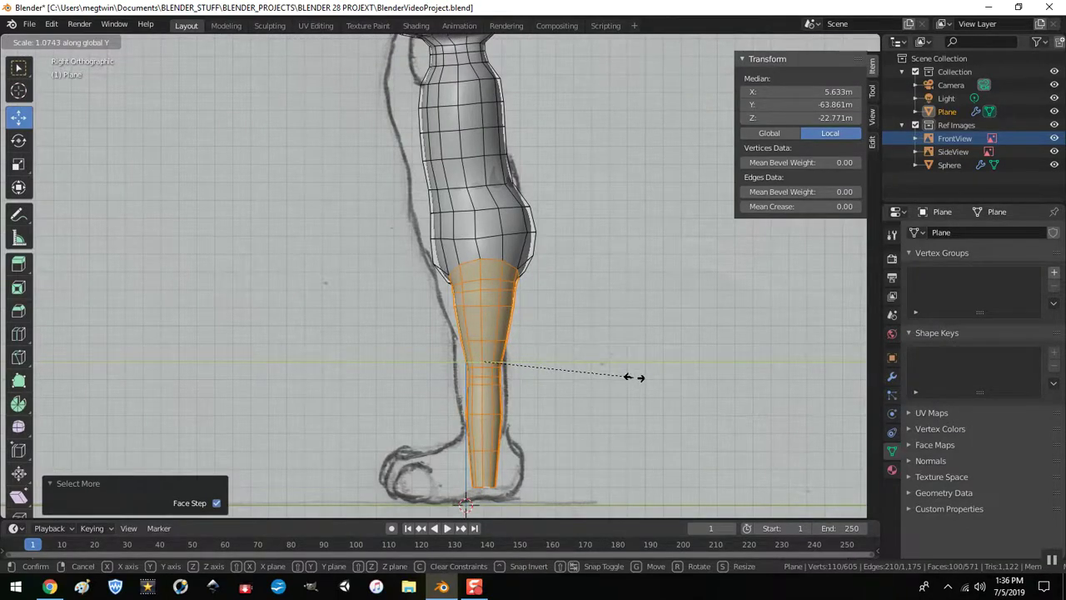
{"action": "left_click", "coordinate": [633, 376]}
Step: Orbit to view both legs and return to Object Mode to see the smoothed figure
{"action": "middle_click_drag", "start_coordinate": [528, 364], "coordinate": [583, 367]}
{"action": "scroll", "coordinate": [572, 359], "scroll_direction": "down", "scroll_amount": 2}
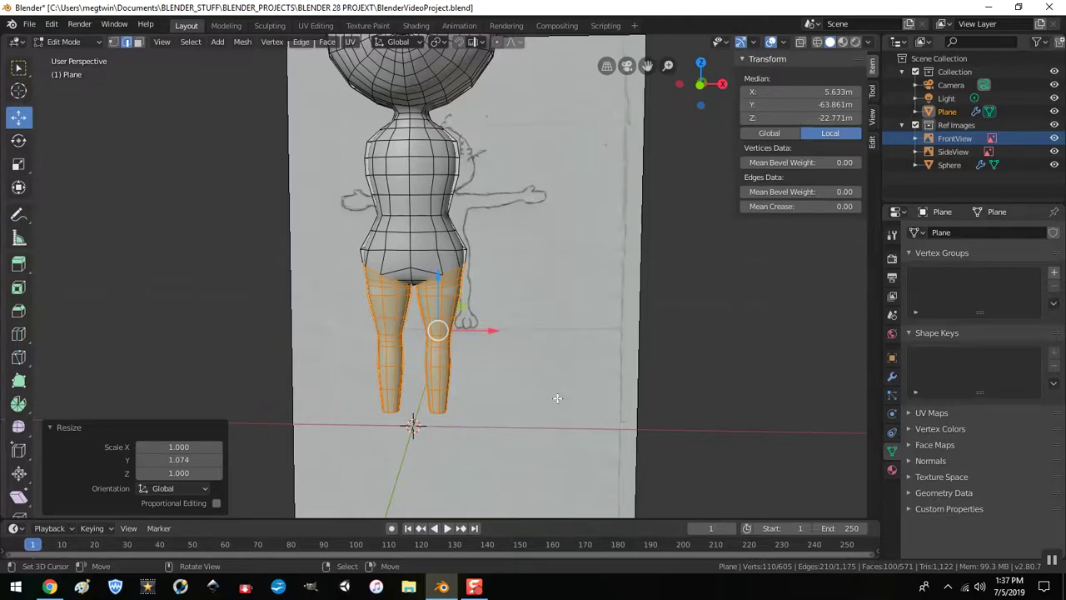
{"action": "key", "text": "Tab"}
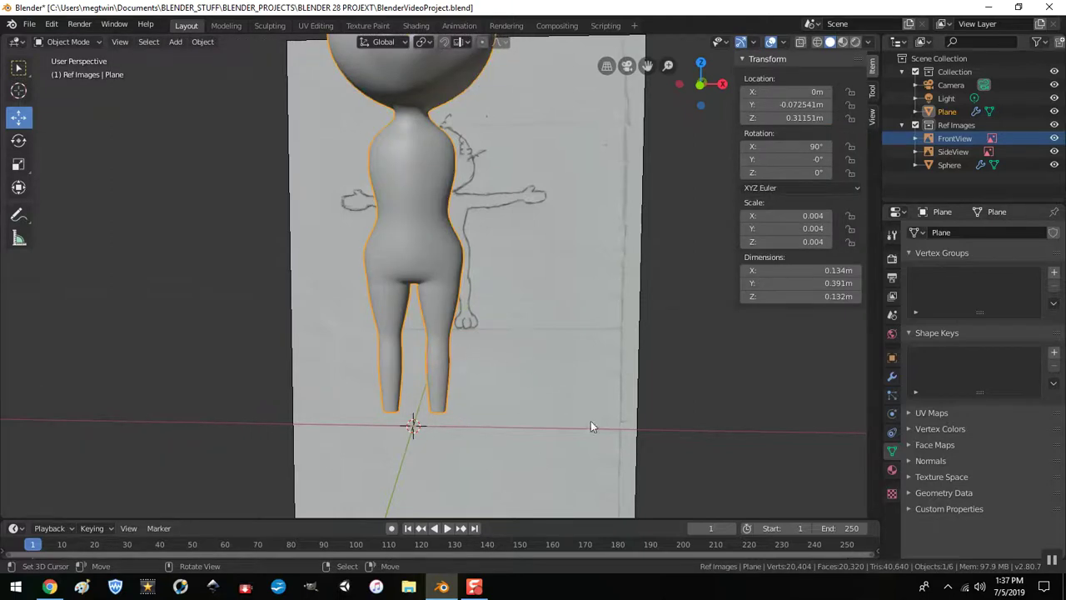